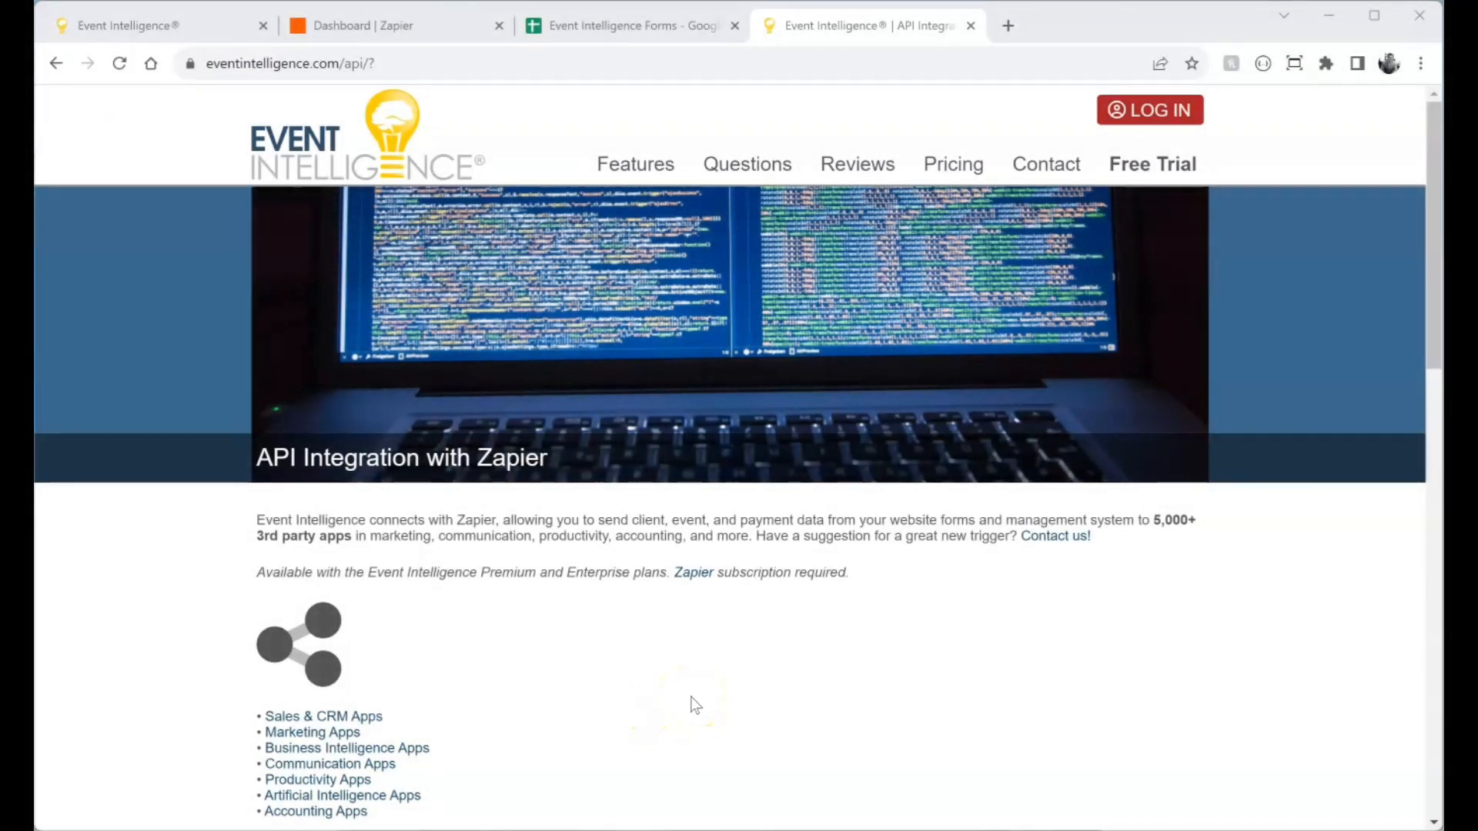
Open Zapier's Marketing apps category from the API integration page, look through the listed apps, and close it
{"action": "scroll", "coordinate": [695, 704], "scroll_direction": "down", "scroll_amount": 1}
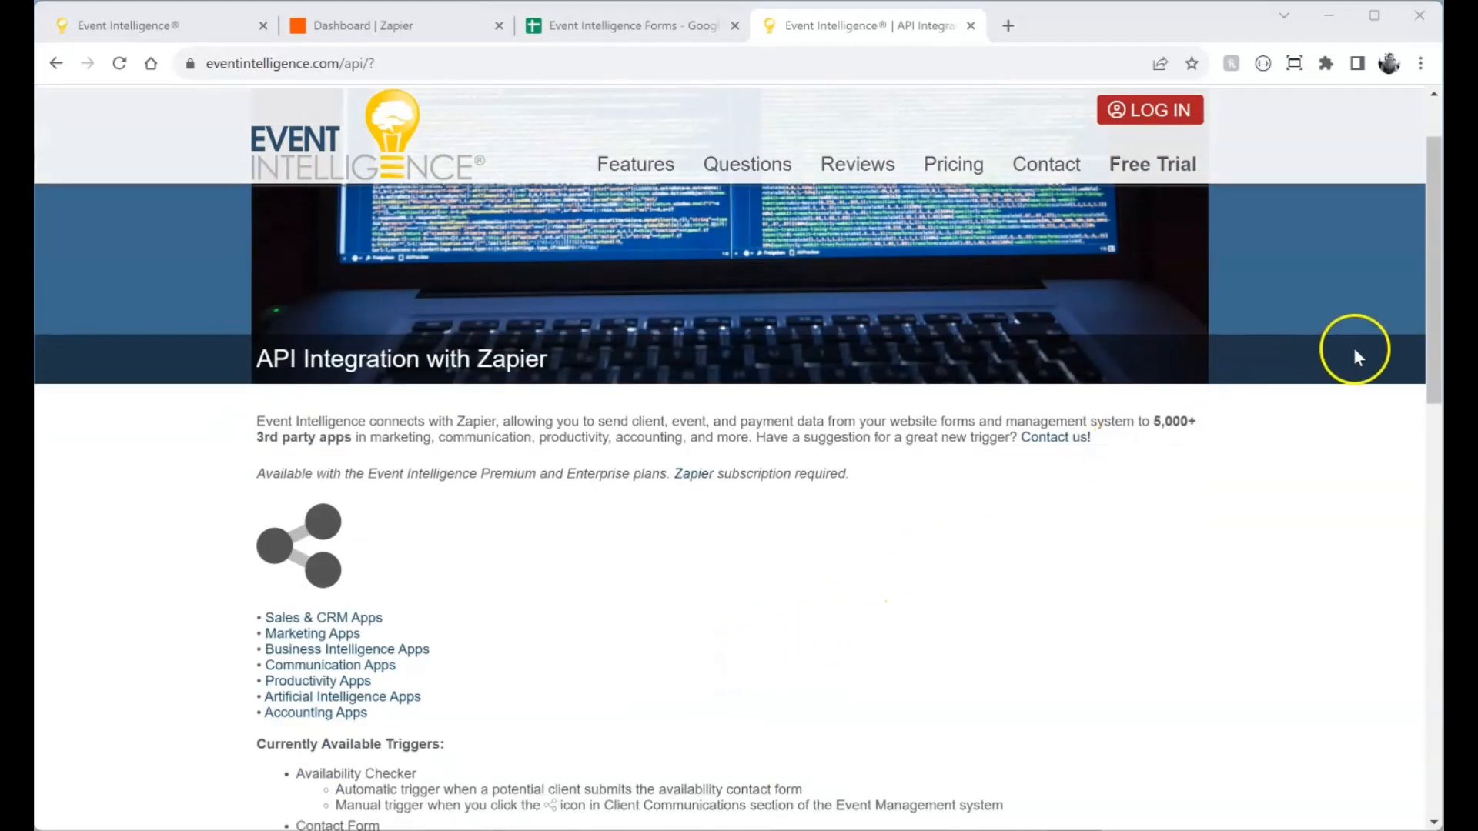
{"action": "left_click_drag", "start_coordinate": [1432, 320], "coordinate": [1436, 429]}
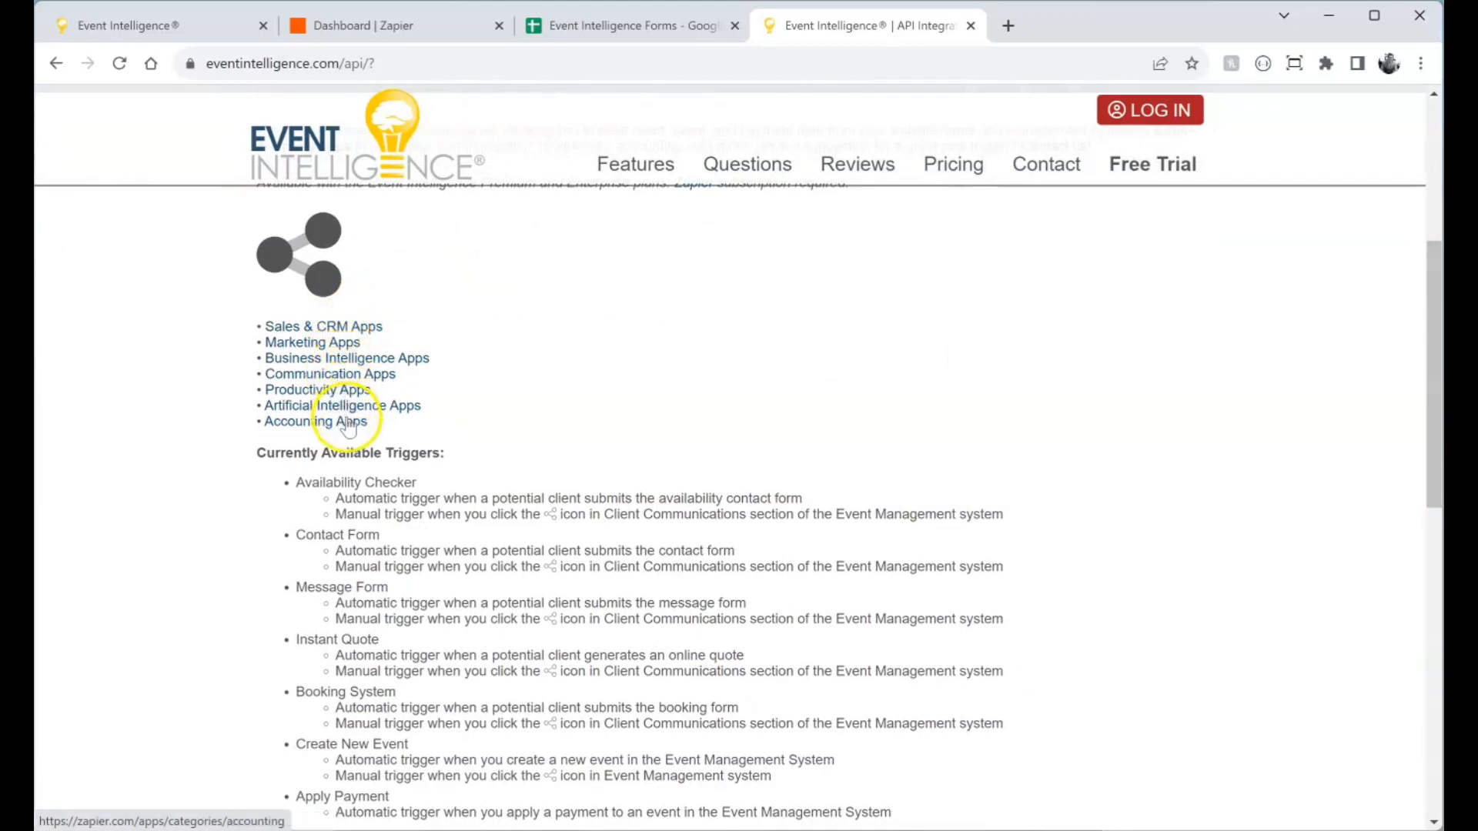
{"action": "left_click", "coordinate": [329, 343]}
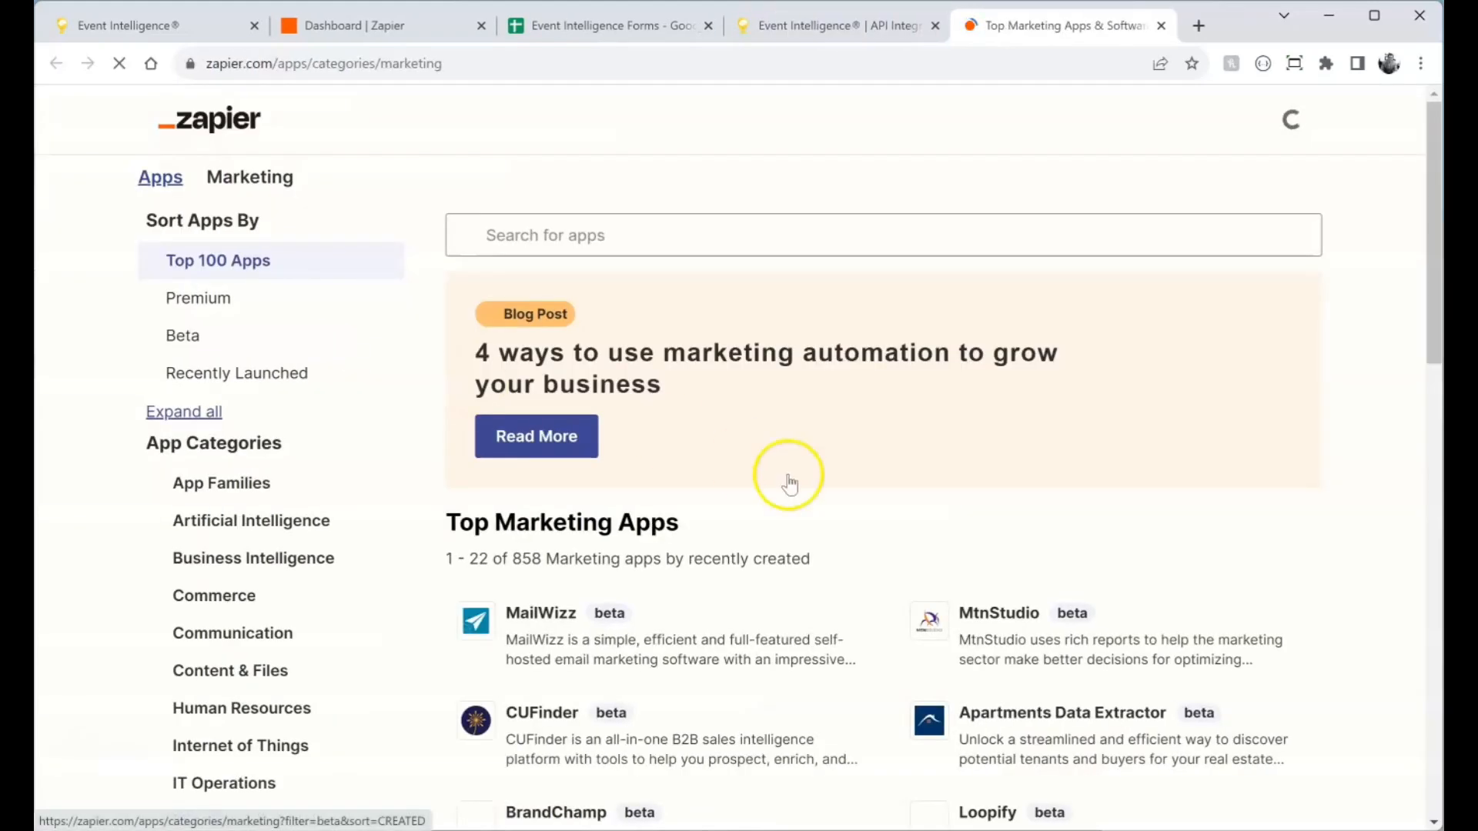
{"action": "scroll", "coordinate": [817, 492], "scroll_direction": "down", "scroll_amount": 2}
{"action": "scroll", "coordinate": [816, 491], "scroll_direction": "down", "scroll_amount": 3}
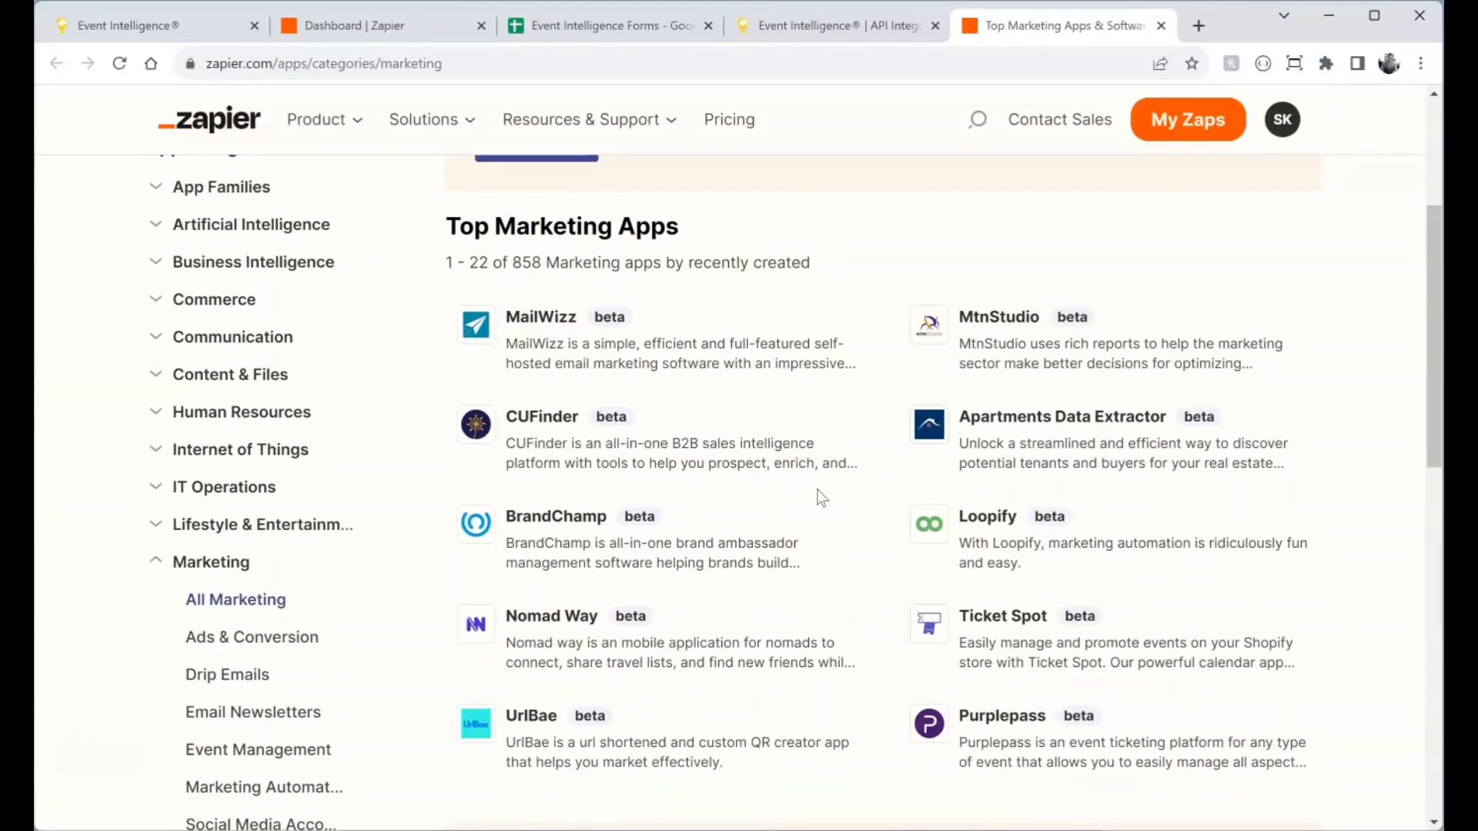
{"action": "scroll", "coordinate": [822, 497], "scroll_direction": "down", "scroll_amount": 1}
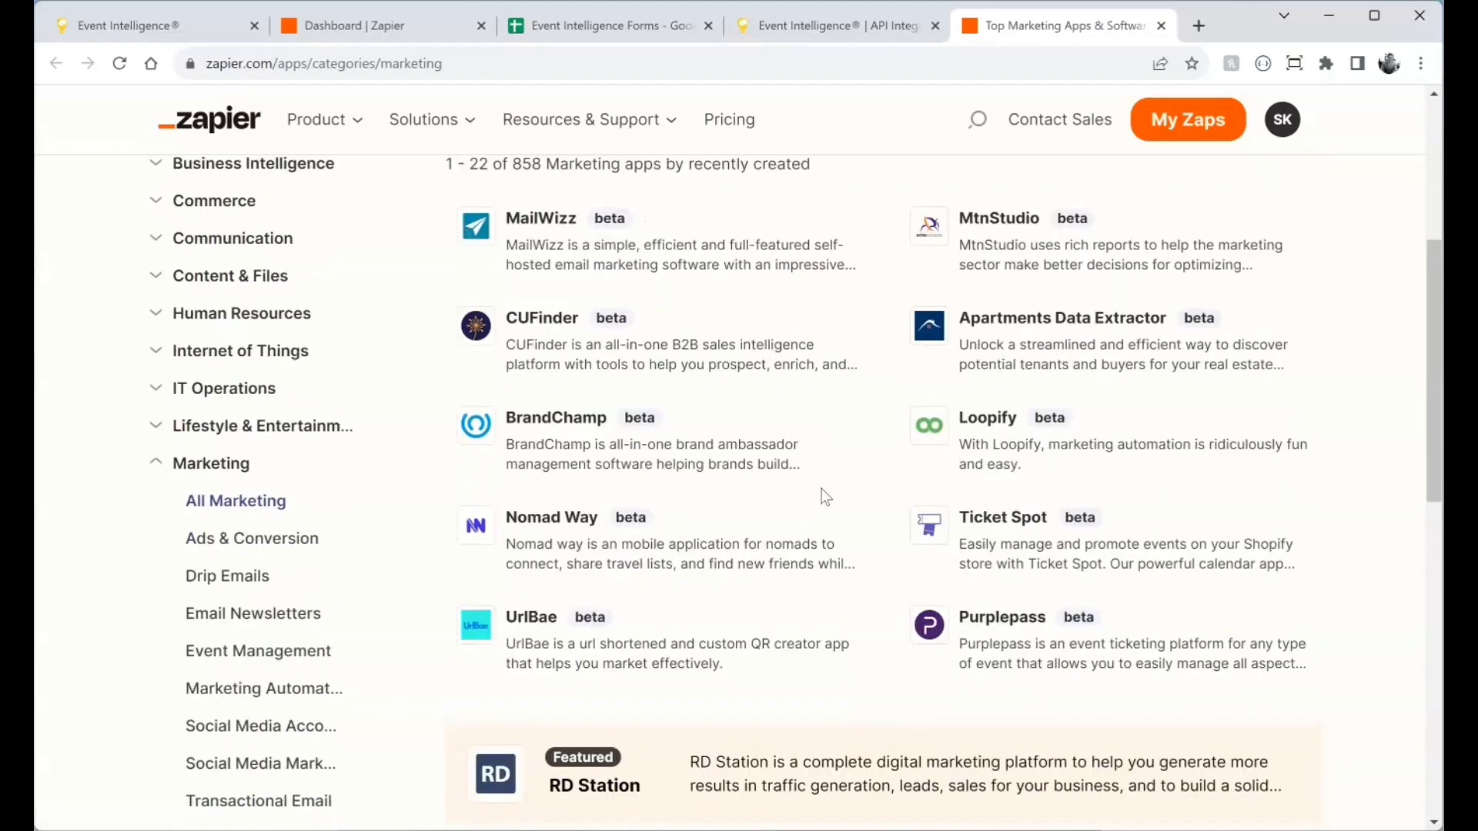
{"action": "scroll", "coordinate": [825, 496], "scroll_direction": "up", "scroll_amount": 1}
{"action": "scroll", "coordinate": [825, 496], "scroll_direction": "up", "scroll_amount": 2}
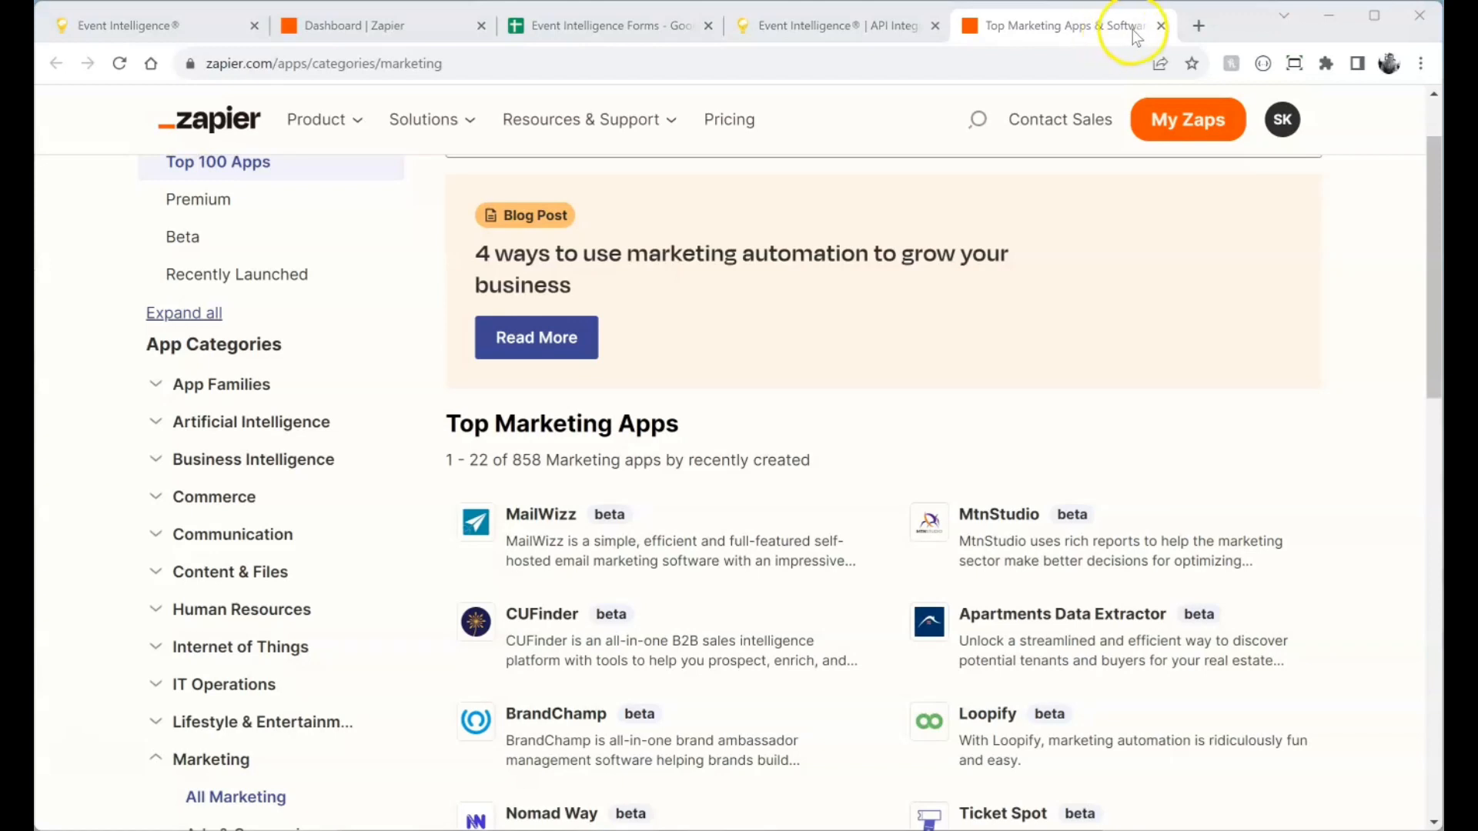
{"action": "left_click", "coordinate": [1161, 25]}
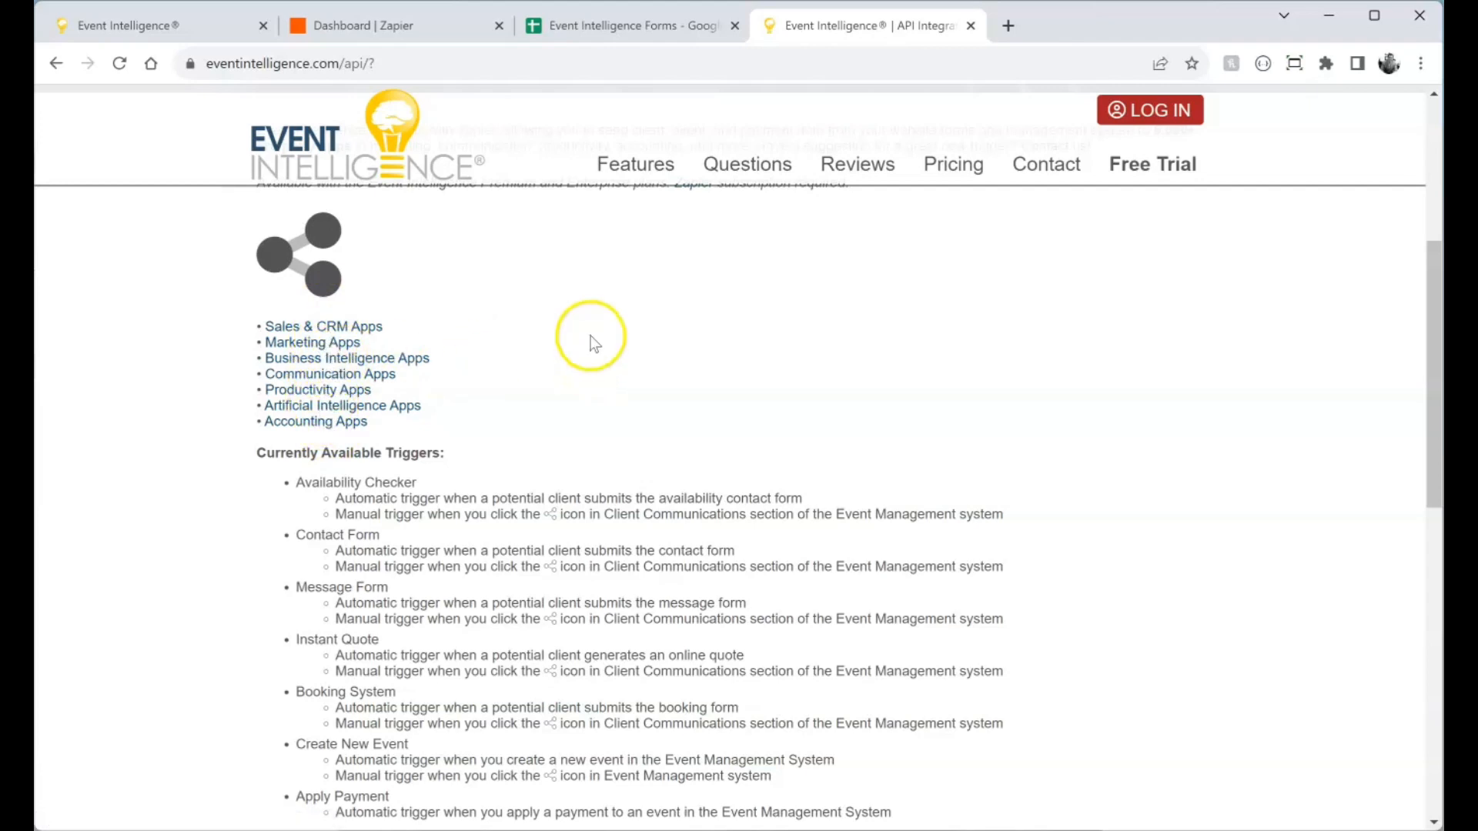
Look through Zapier's Communication apps category and the currently available triggers on the API integration page
{"action": "left_click", "coordinate": [353, 377]}
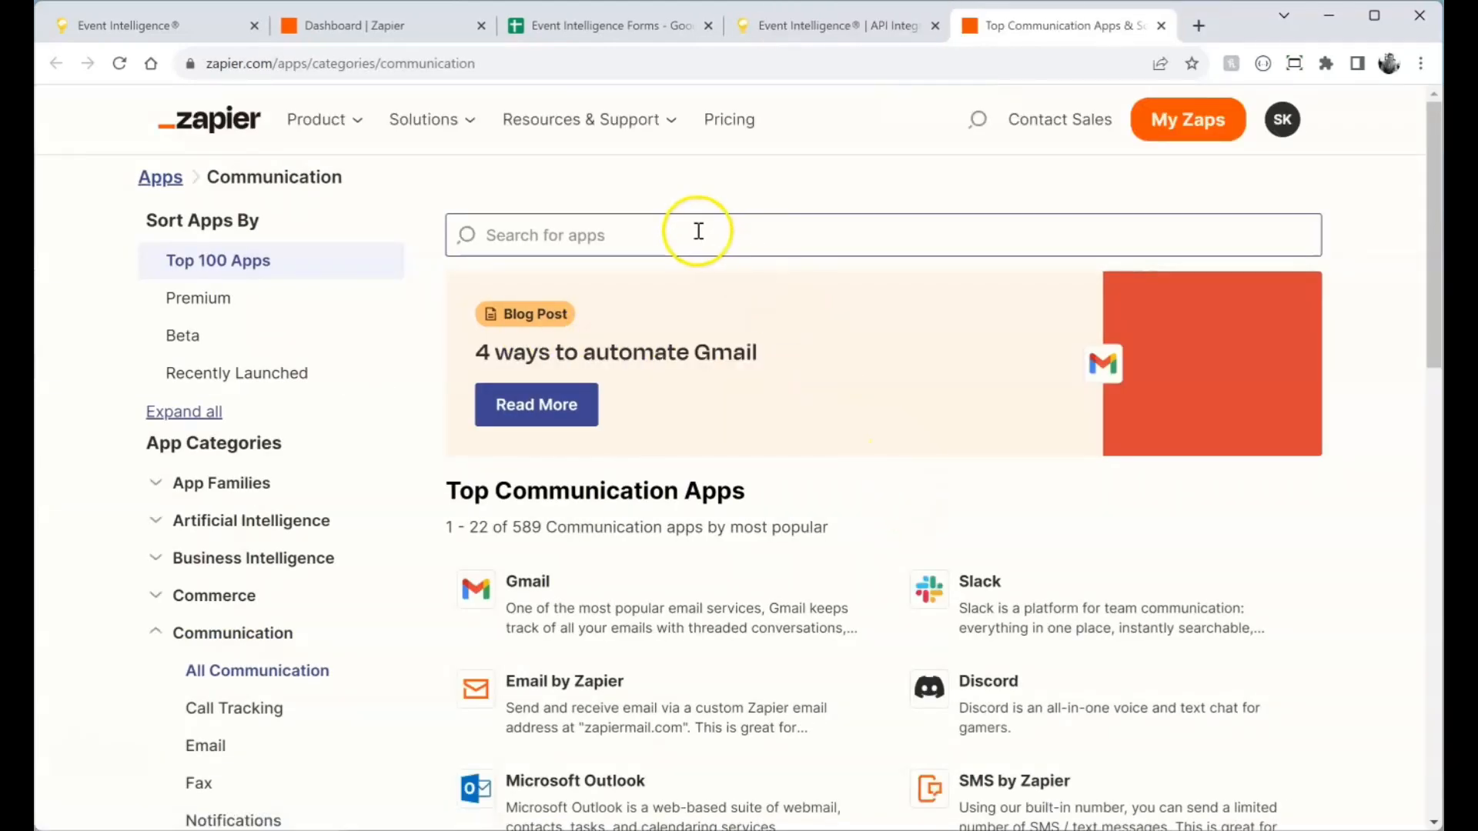
{"action": "scroll", "coordinate": [752, 488], "scroll_direction": "down", "scroll_amount": 3}
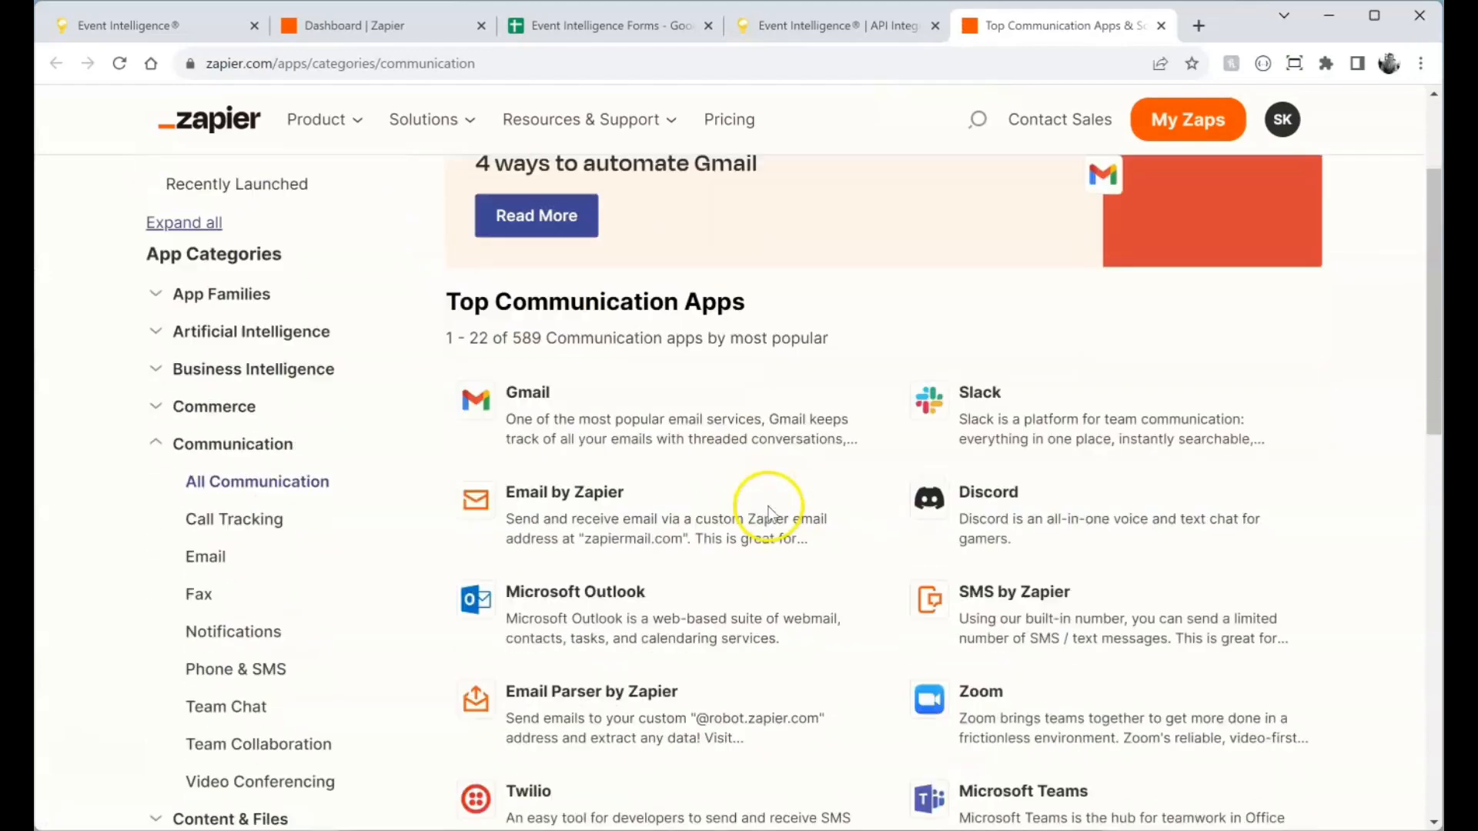
{"action": "scroll", "coordinate": [768, 514], "scroll_direction": "down", "scroll_amount": 3}
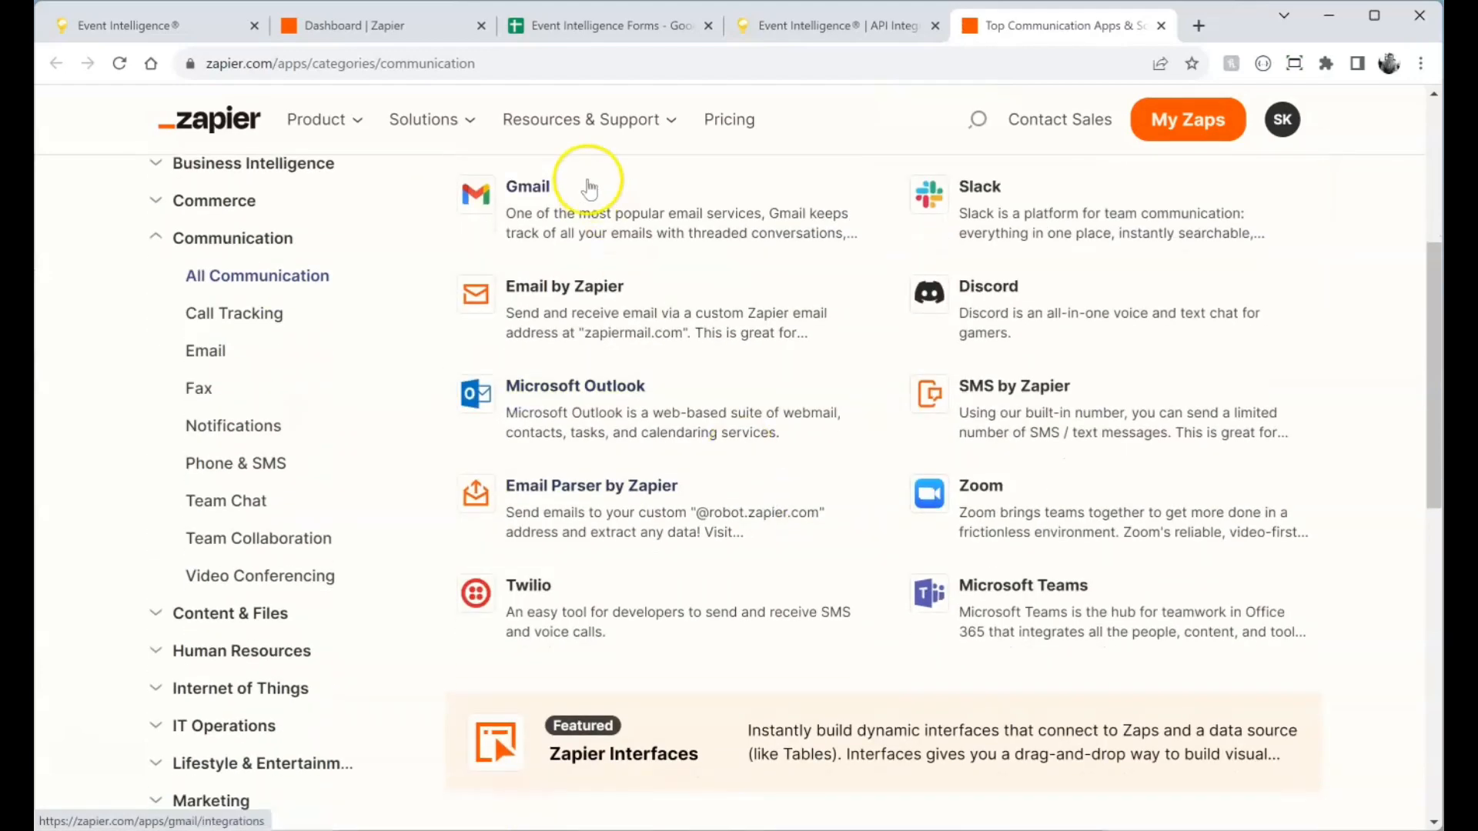
{"action": "left_click", "coordinate": [743, 34]}
{"action": "scroll", "coordinate": [778, 434], "scroll_direction": "down", "scroll_amount": 3}
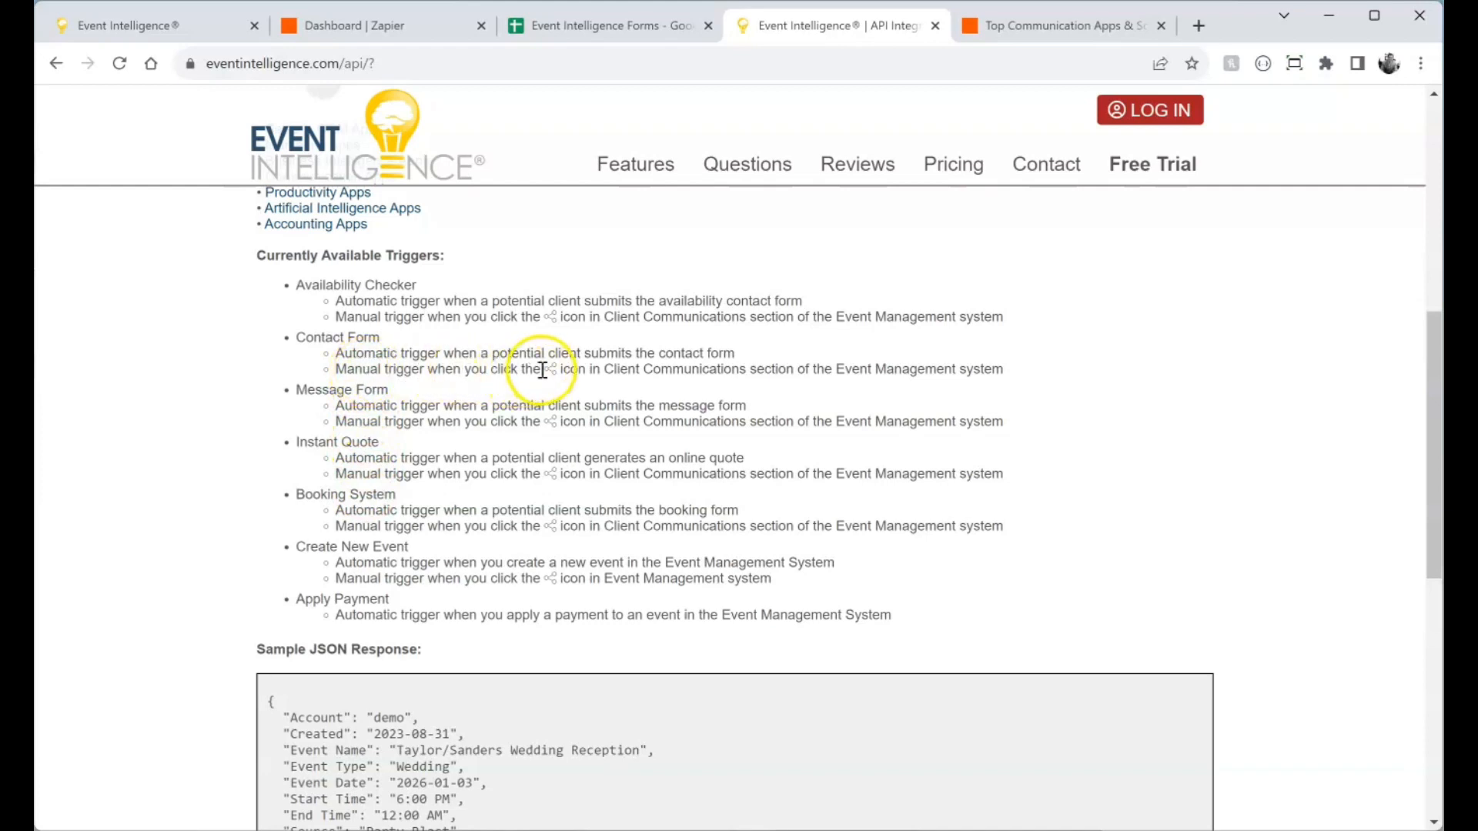
Open the listed client's booking communication in Event Intelligence and compare its Send to API option with the available triggers list
{"action": "left_click", "coordinate": [168, 28]}
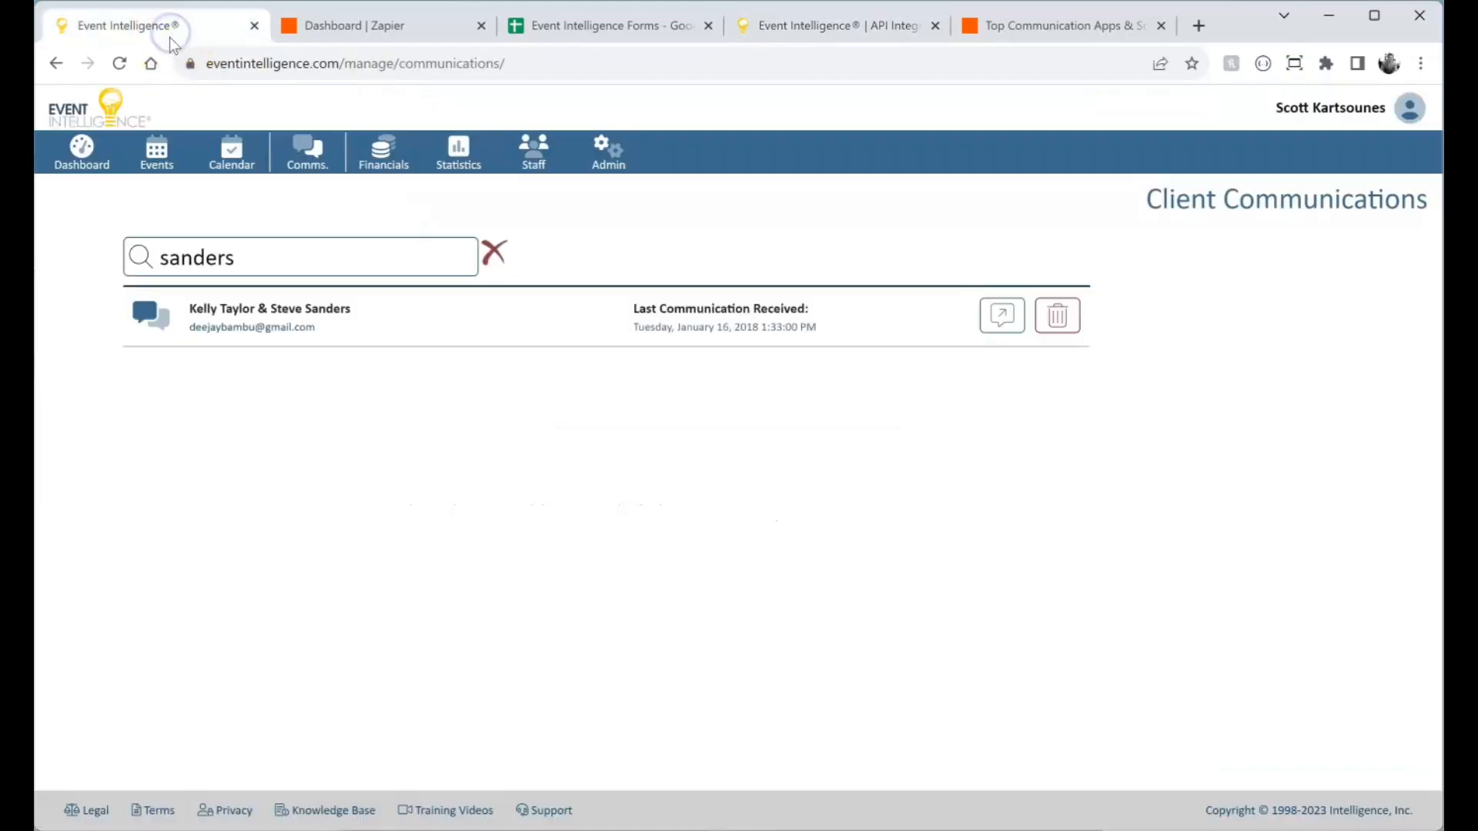
{"action": "left_click", "coordinate": [994, 315]}
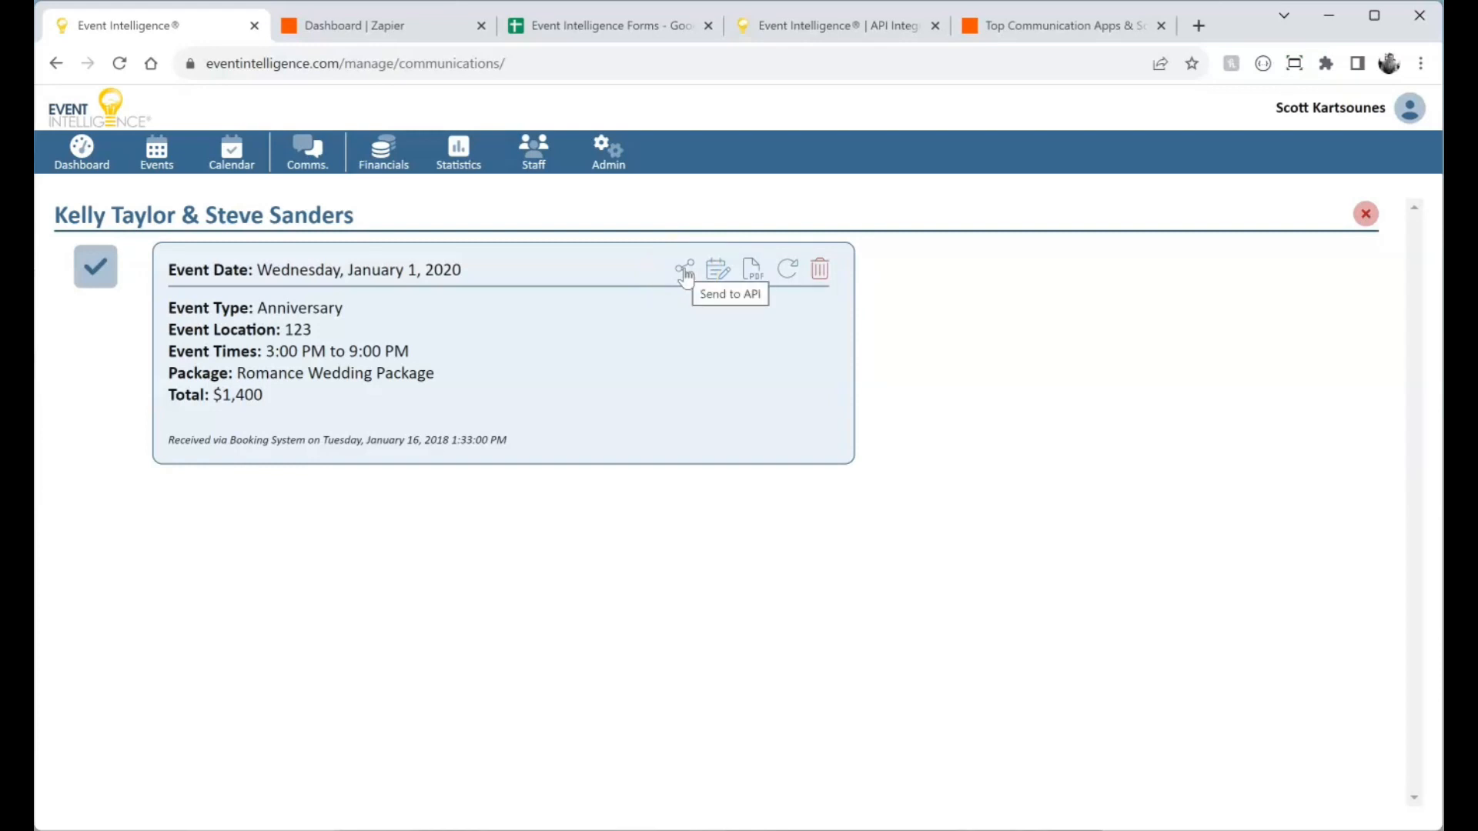
{"action": "left_click", "coordinate": [781, 30]}
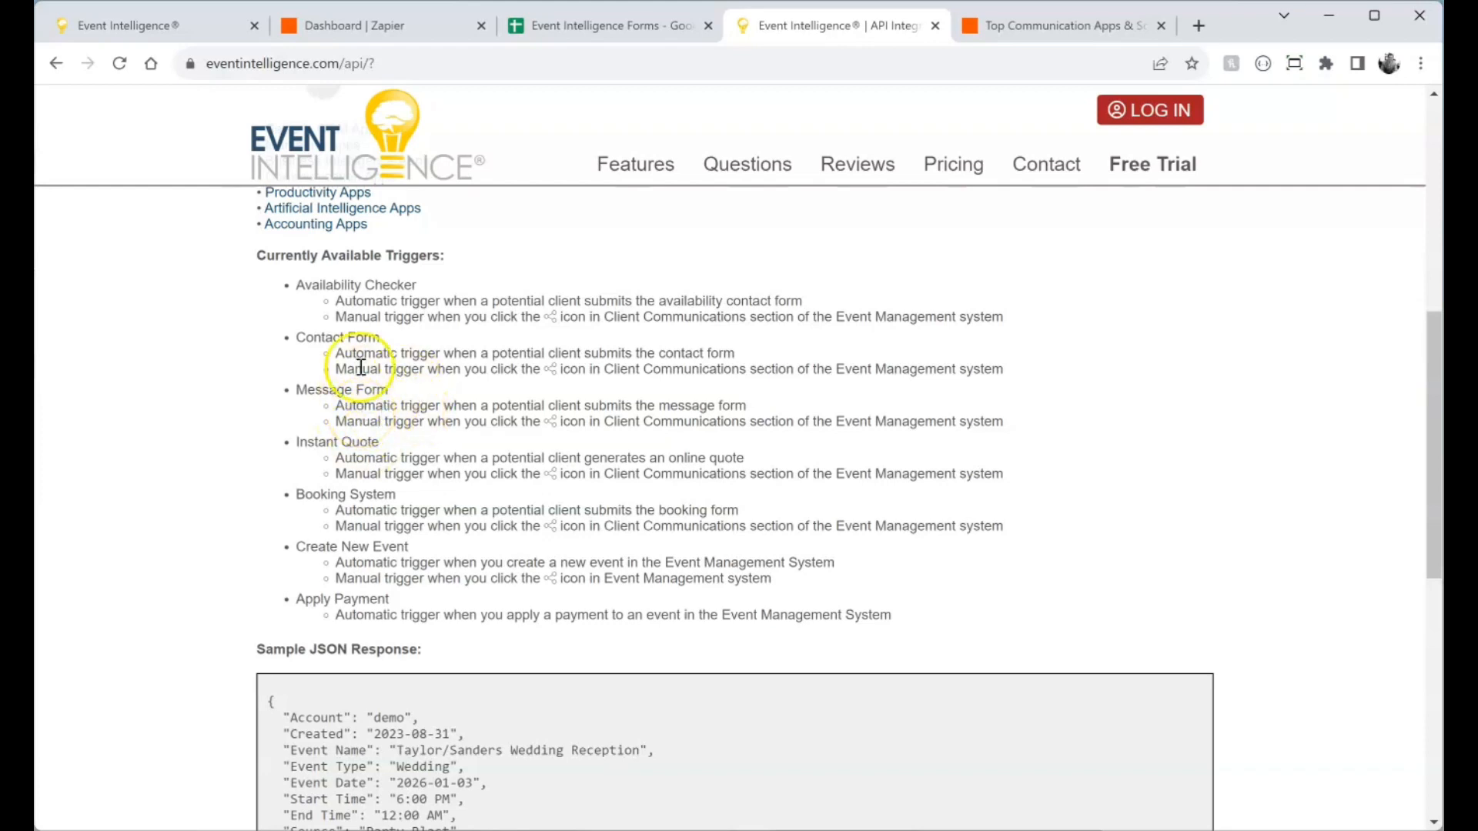
{"action": "left_click", "coordinate": [159, 27]}
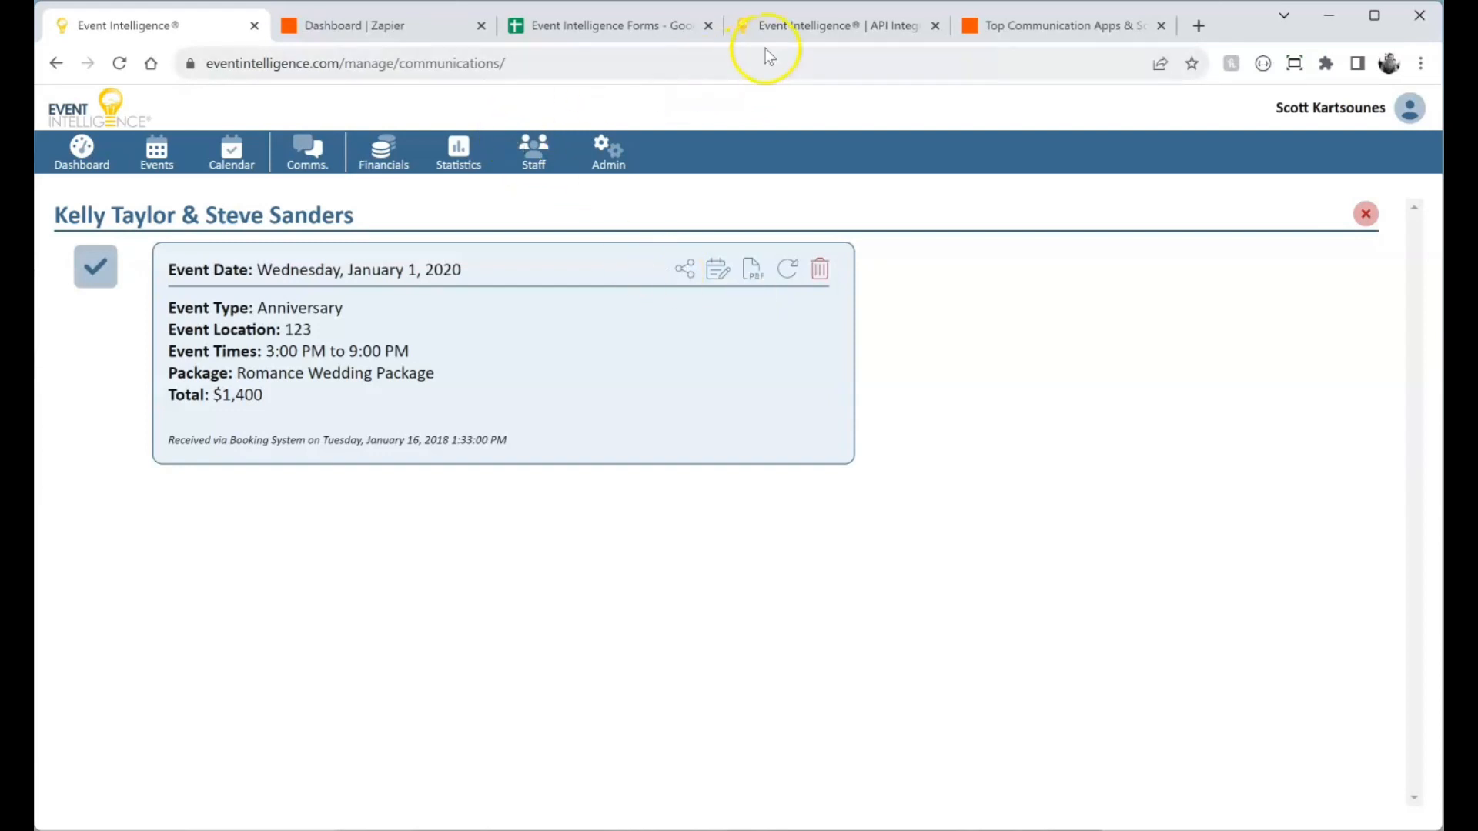
{"action": "left_click", "coordinate": [819, 26]}
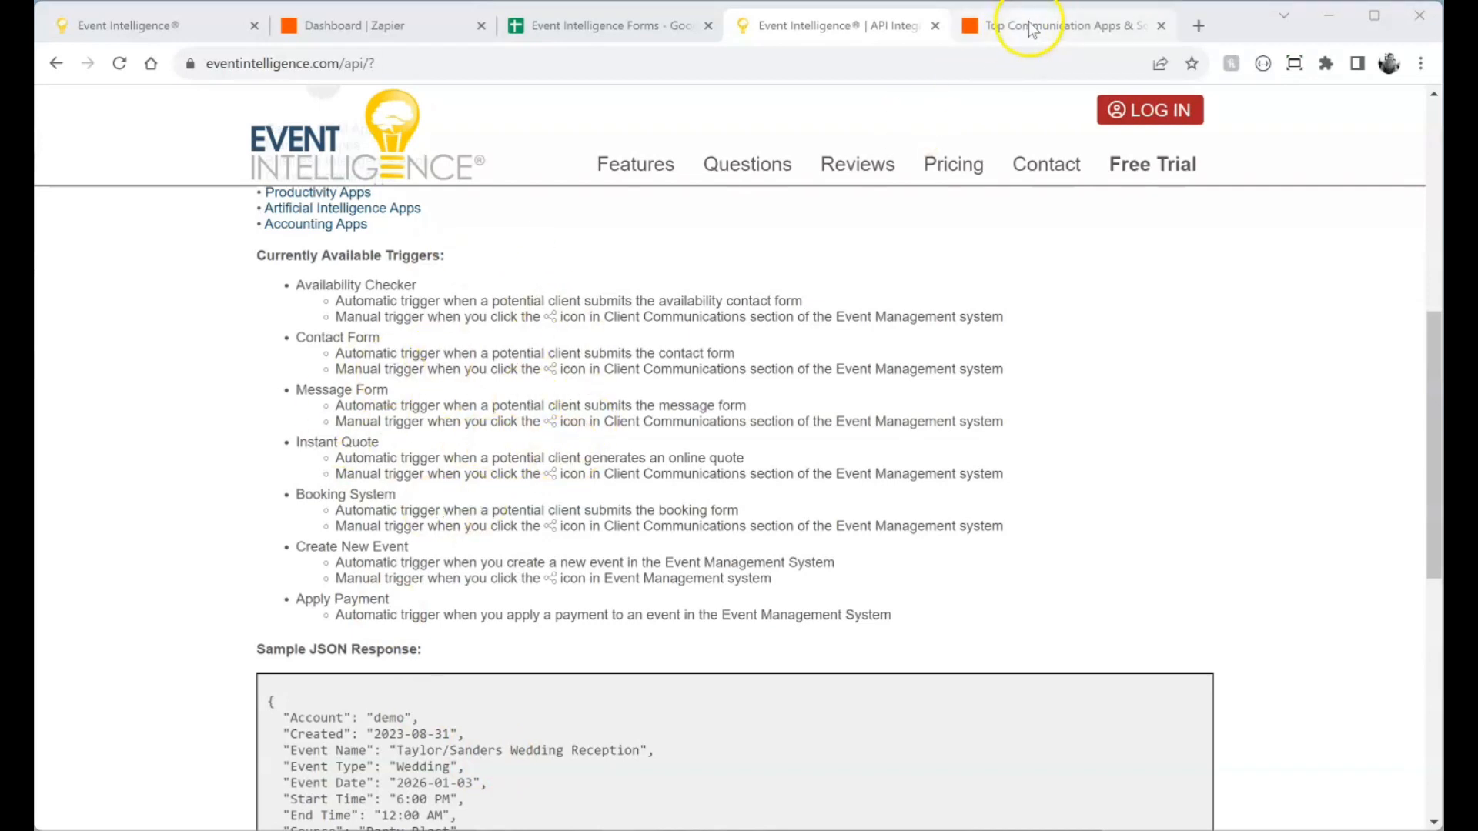
Close the Communication apps page and examine the Booking sheet's column headings in the Event Intelligence Forms spreadsheet
{"action": "left_click", "coordinate": [1161, 25]}
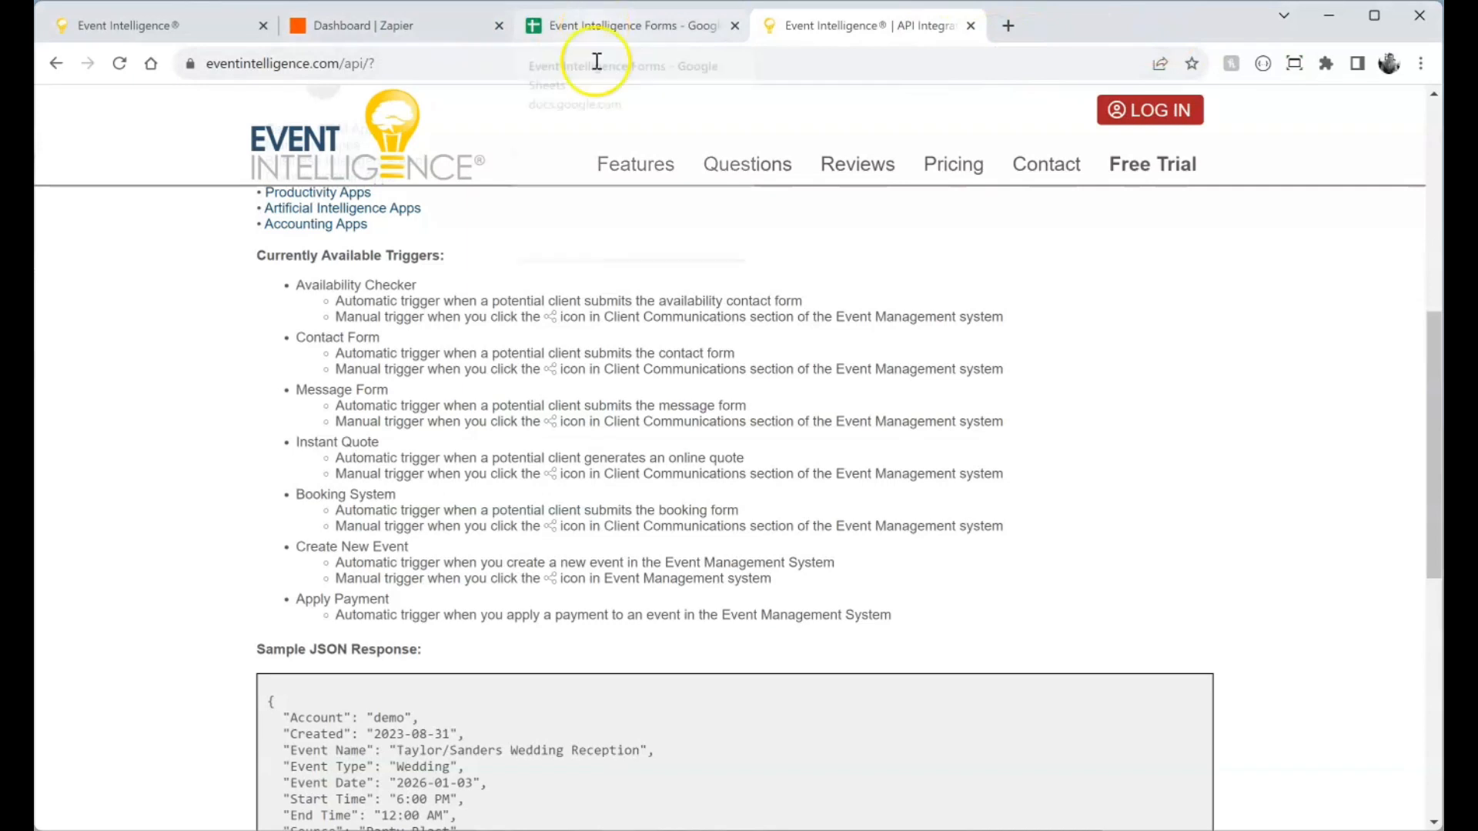
{"action": "left_click", "coordinate": [660, 29]}
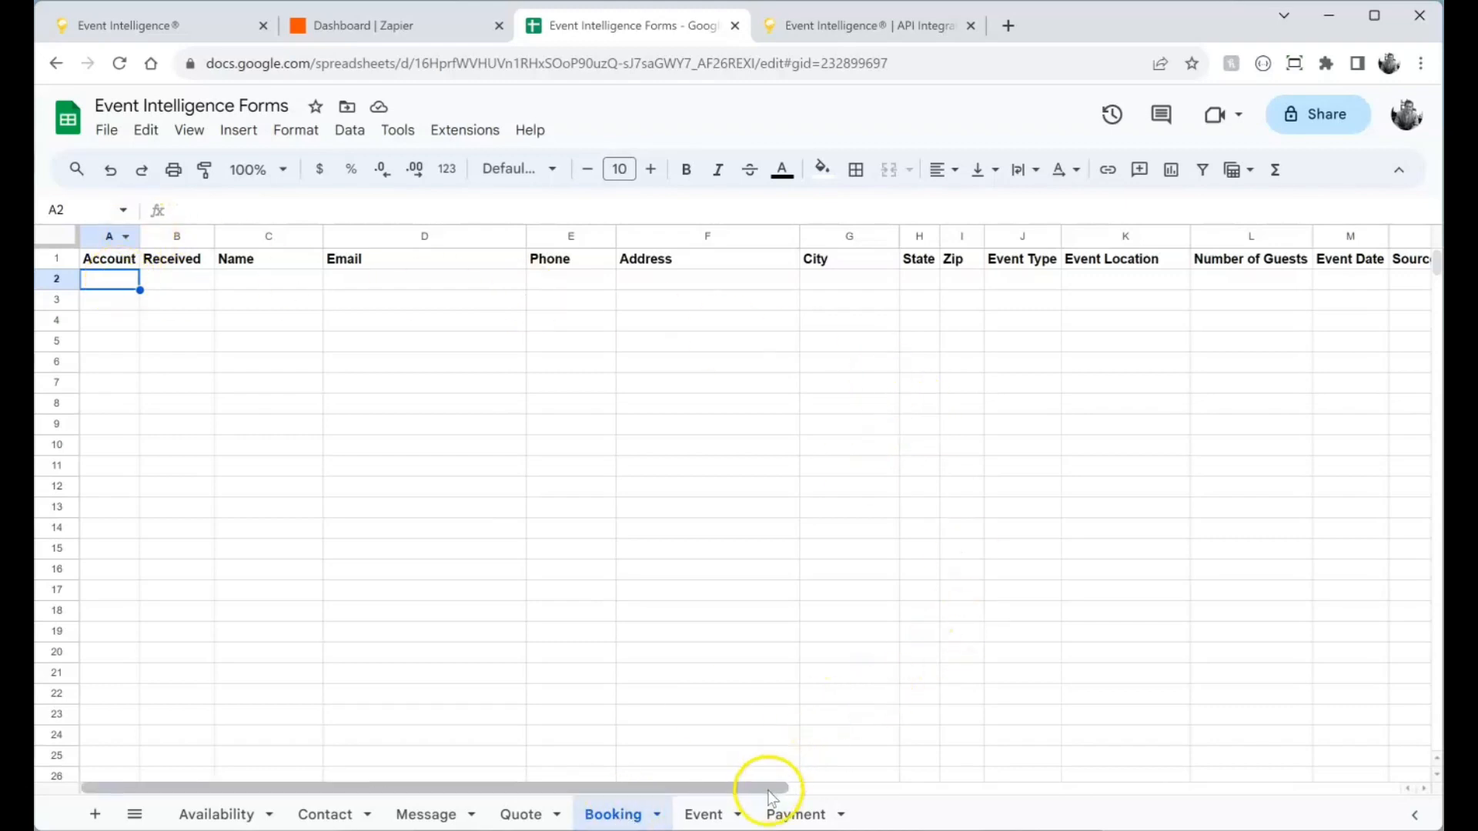
{"action": "left_click_drag", "start_coordinate": [768, 789], "coordinate": [660, 795]}
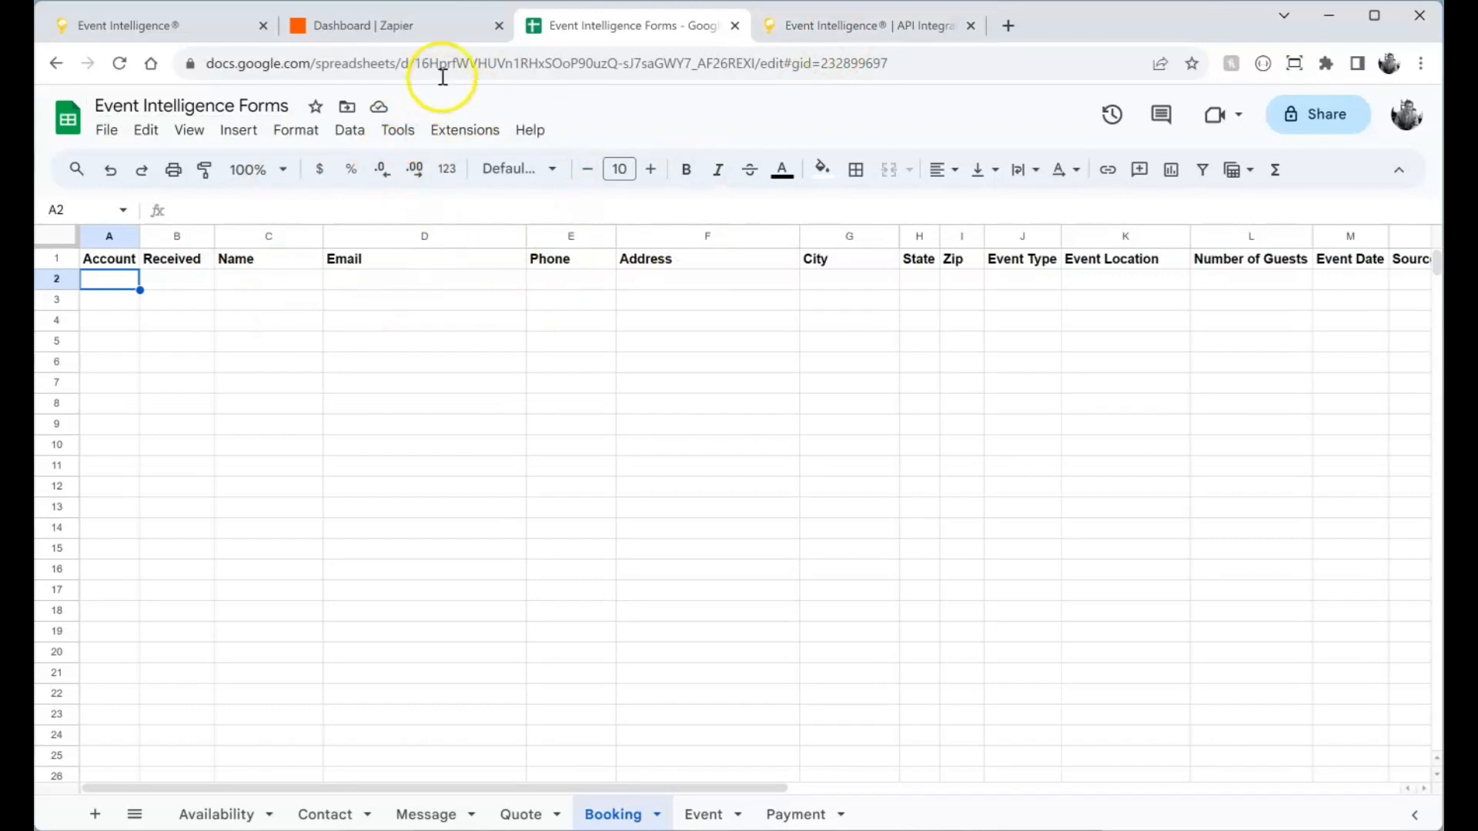
Create a new Zap in Zapier with Event Intelligence (1.0.0) as its trigger app
{"action": "left_click", "coordinate": [451, 28]}
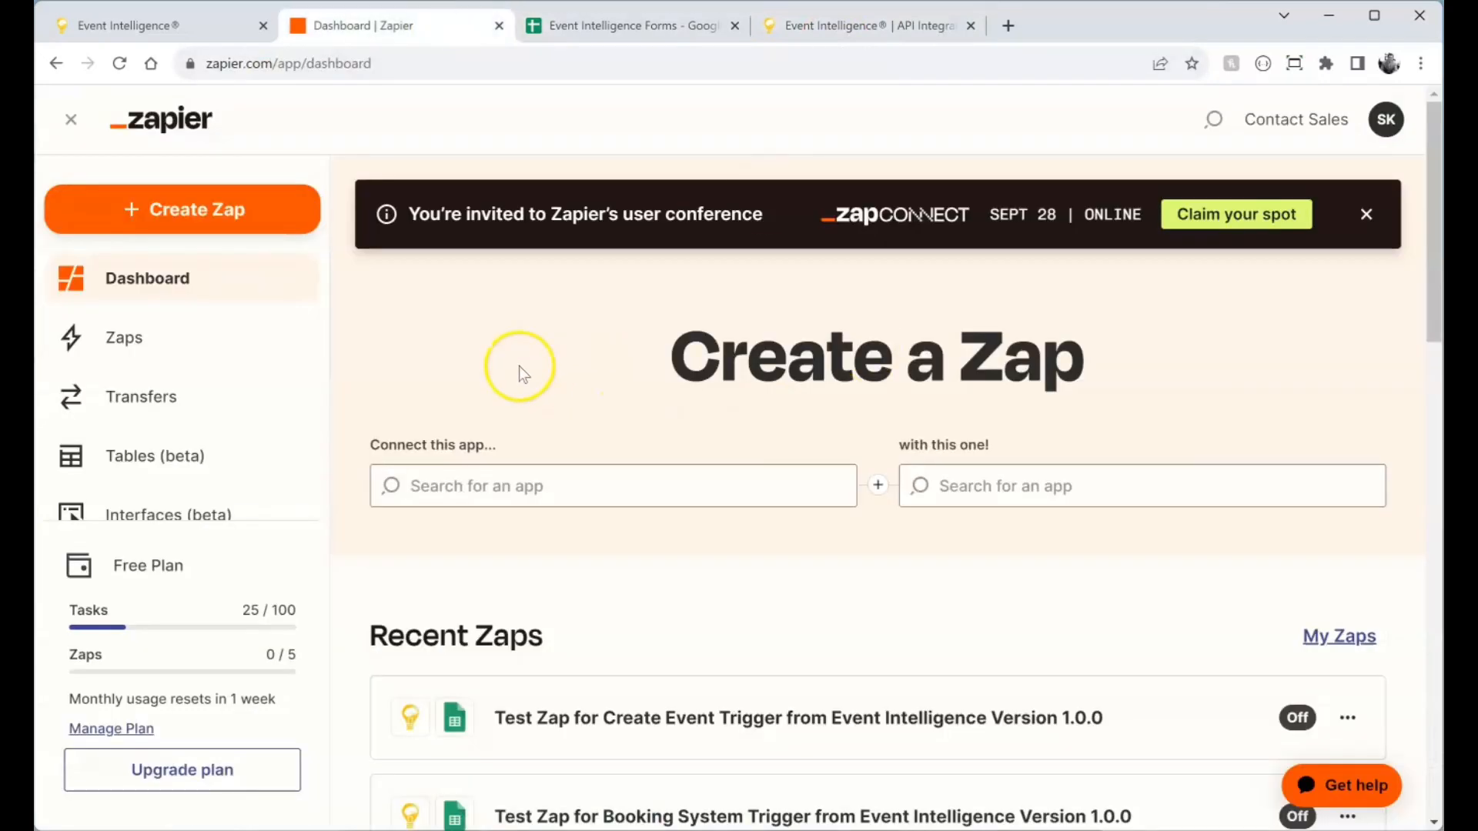
{"action": "left_click", "coordinate": [211, 212]}
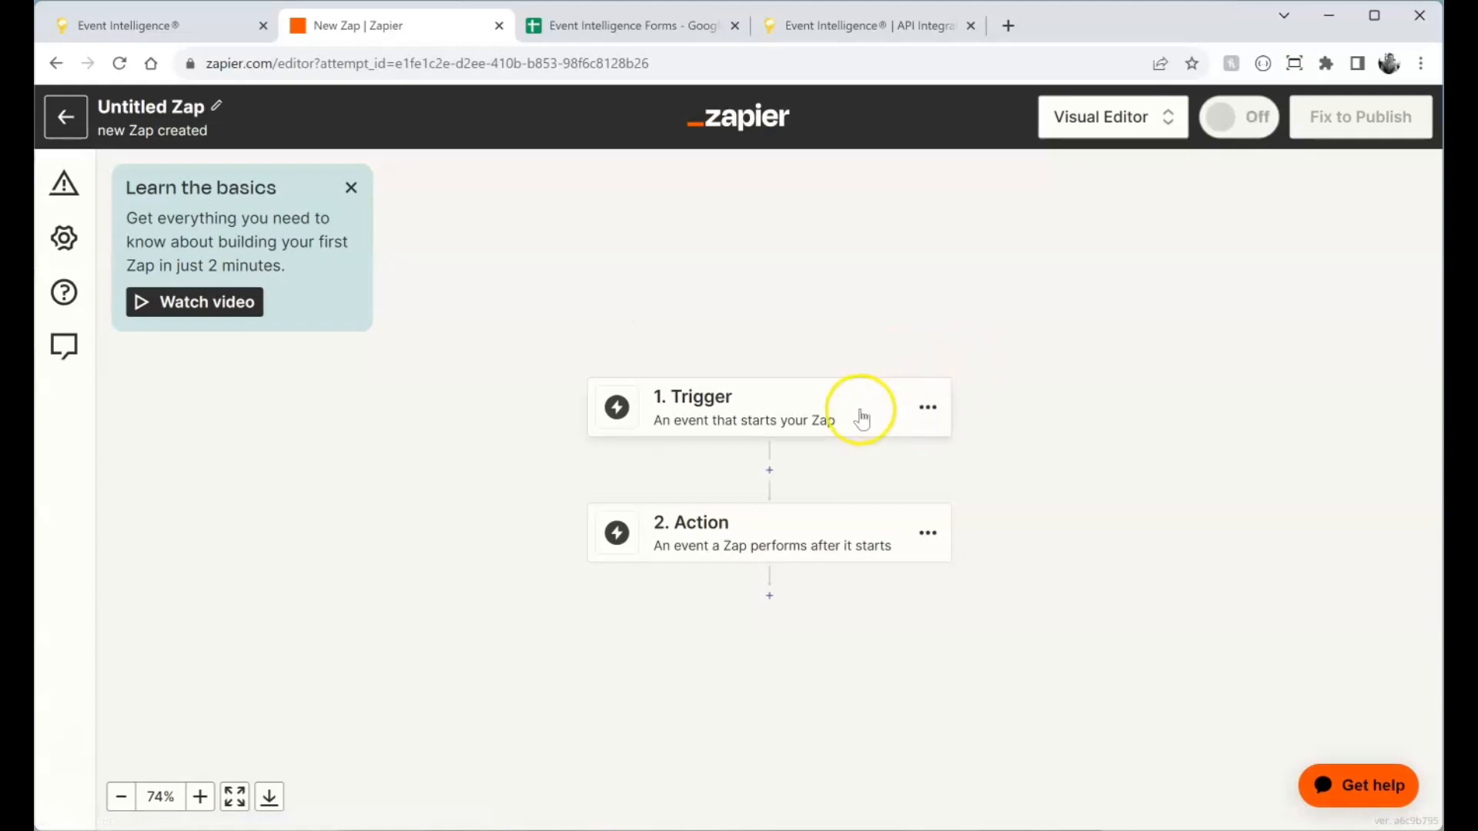
{"action": "left_click", "coordinate": [801, 412]}
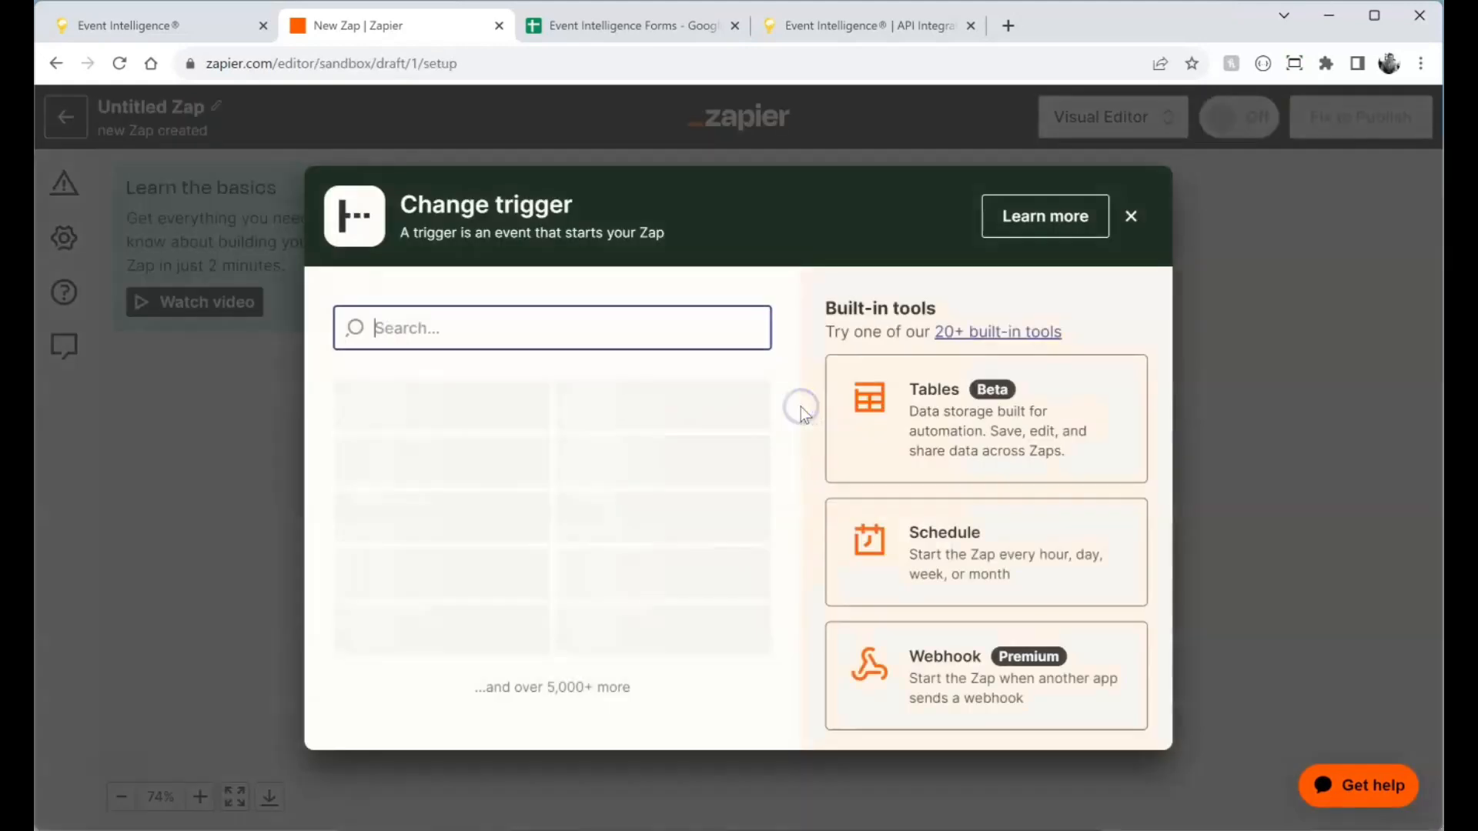
{"action": "type", "text": "event "}
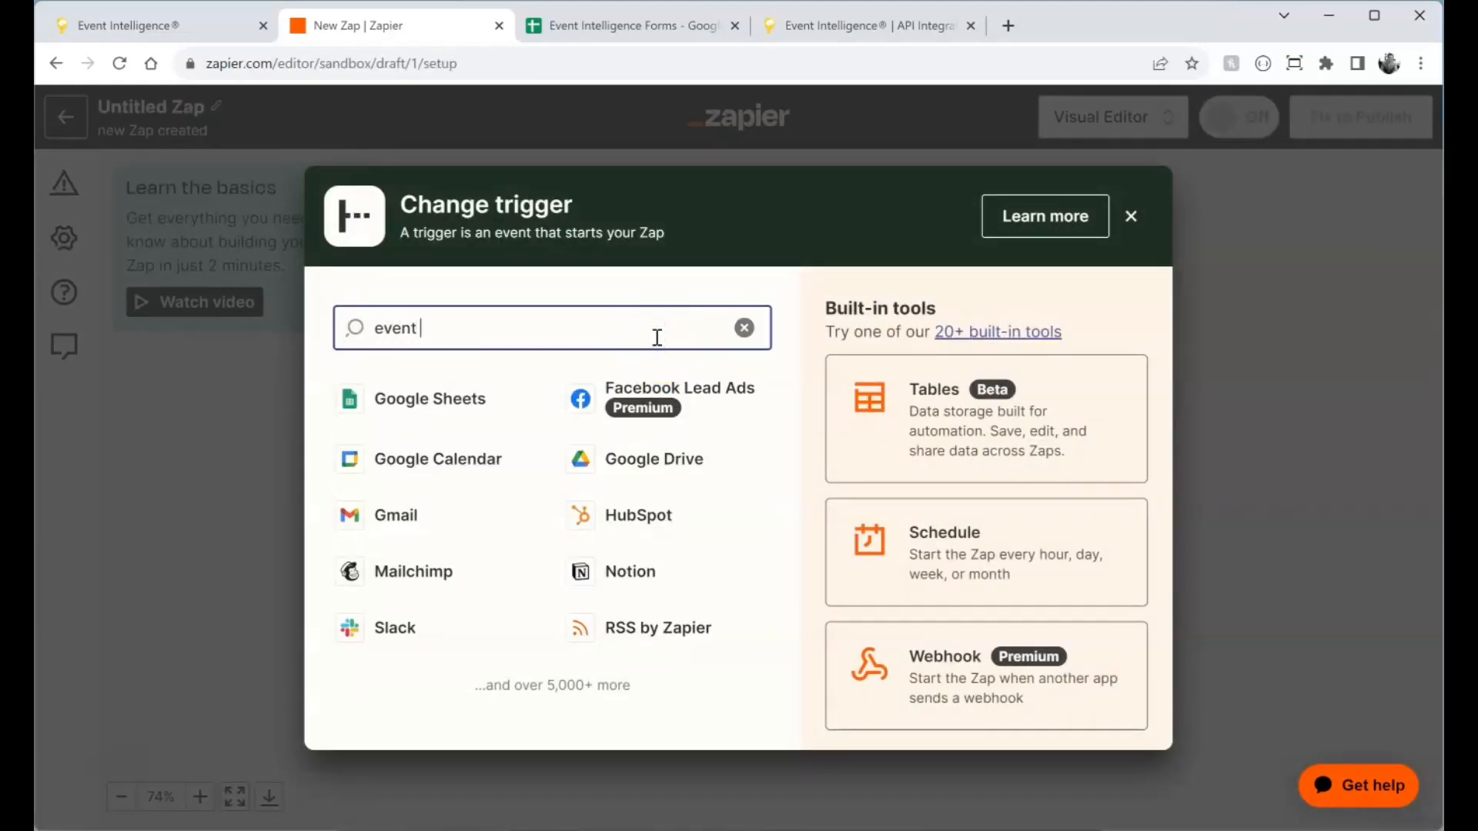
{"action": "type", "text": "intelligence"}
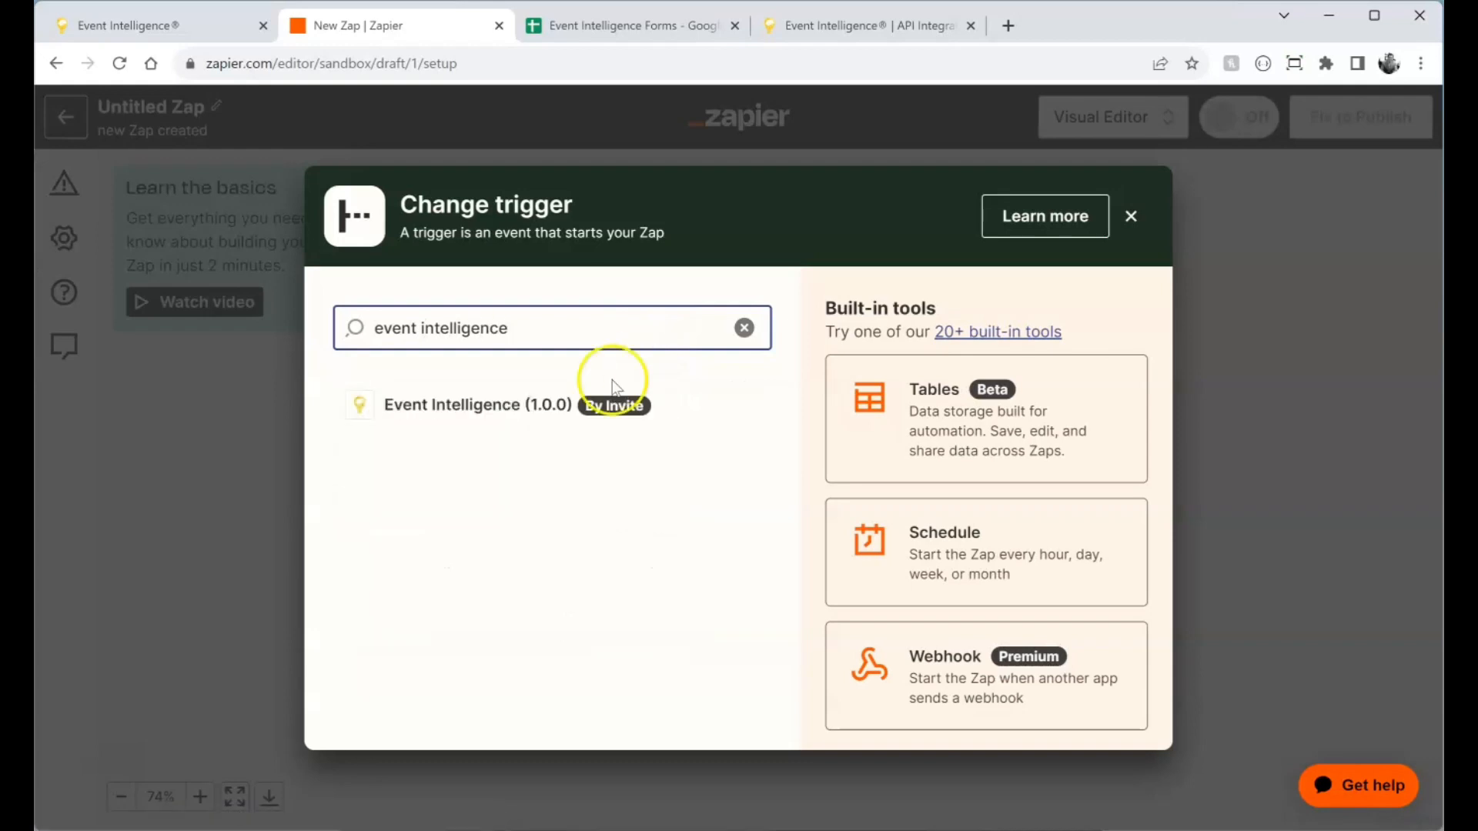
{"action": "left_click", "coordinate": [532, 406]}
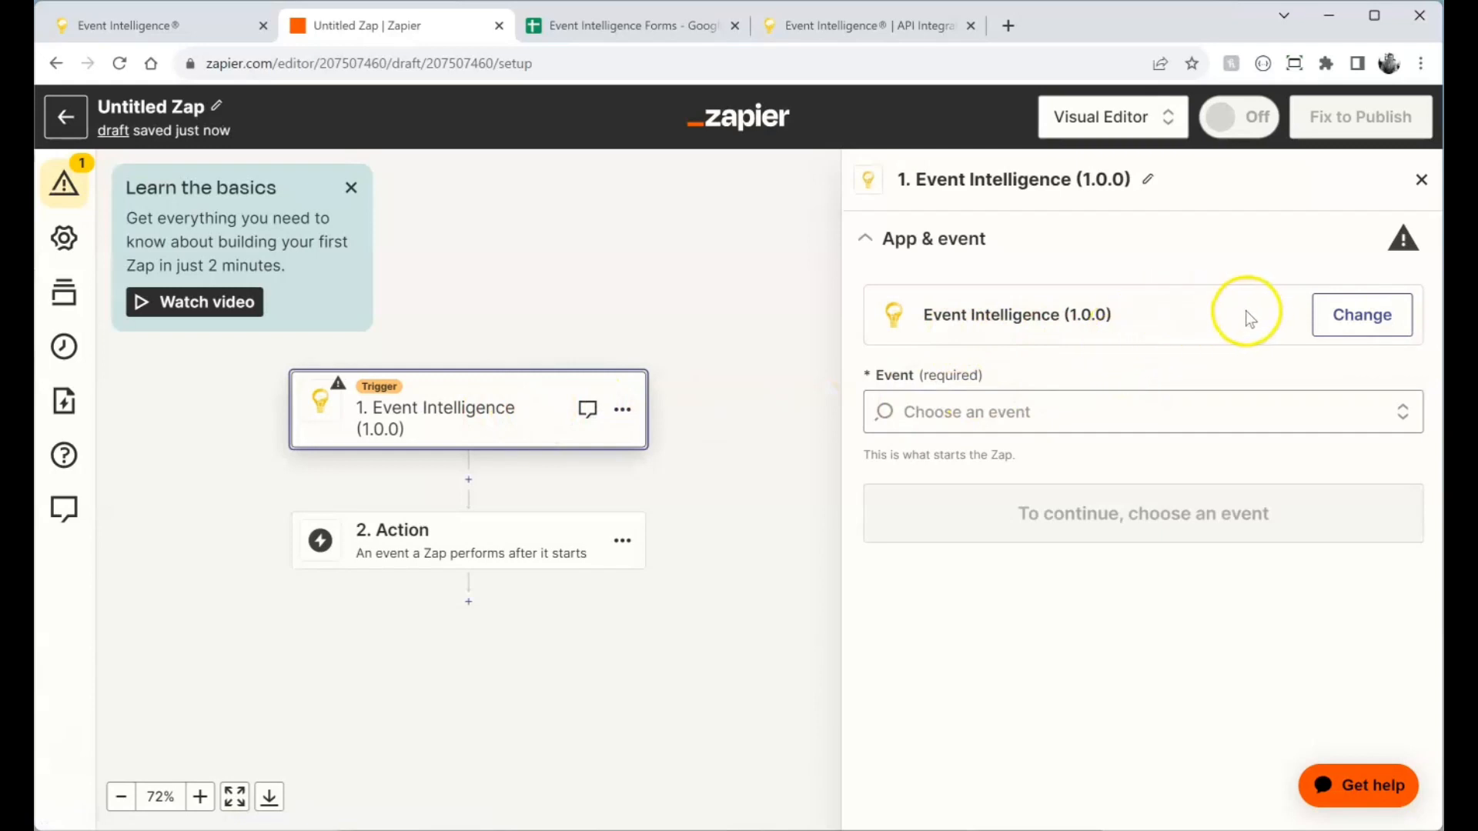
Examine the available trigger events and the Administration page of the Event Intelligence management system
{"action": "left_click", "coordinate": [1099, 409]}
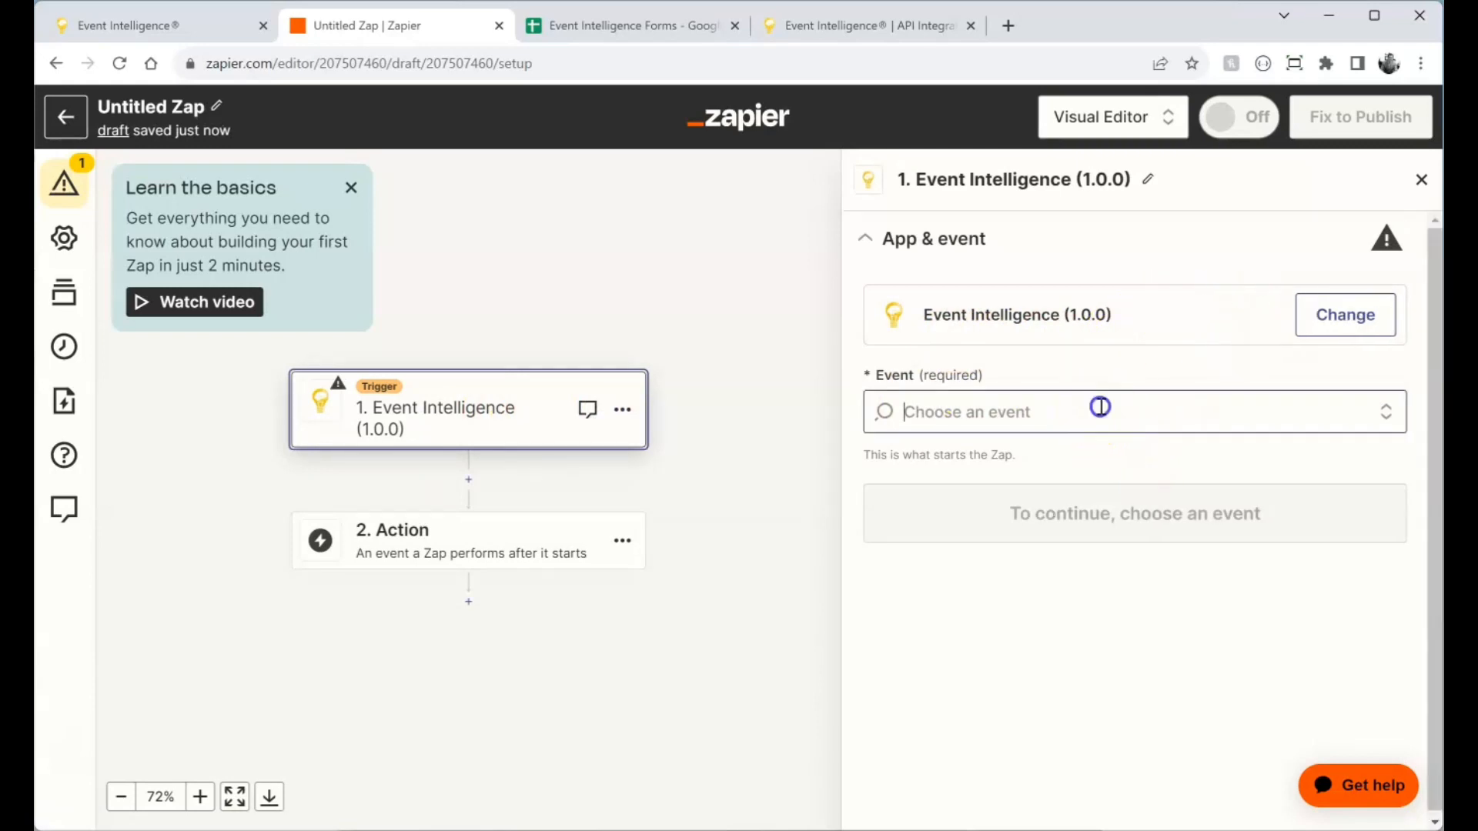
{"action": "left_click", "coordinate": [1125, 361]}
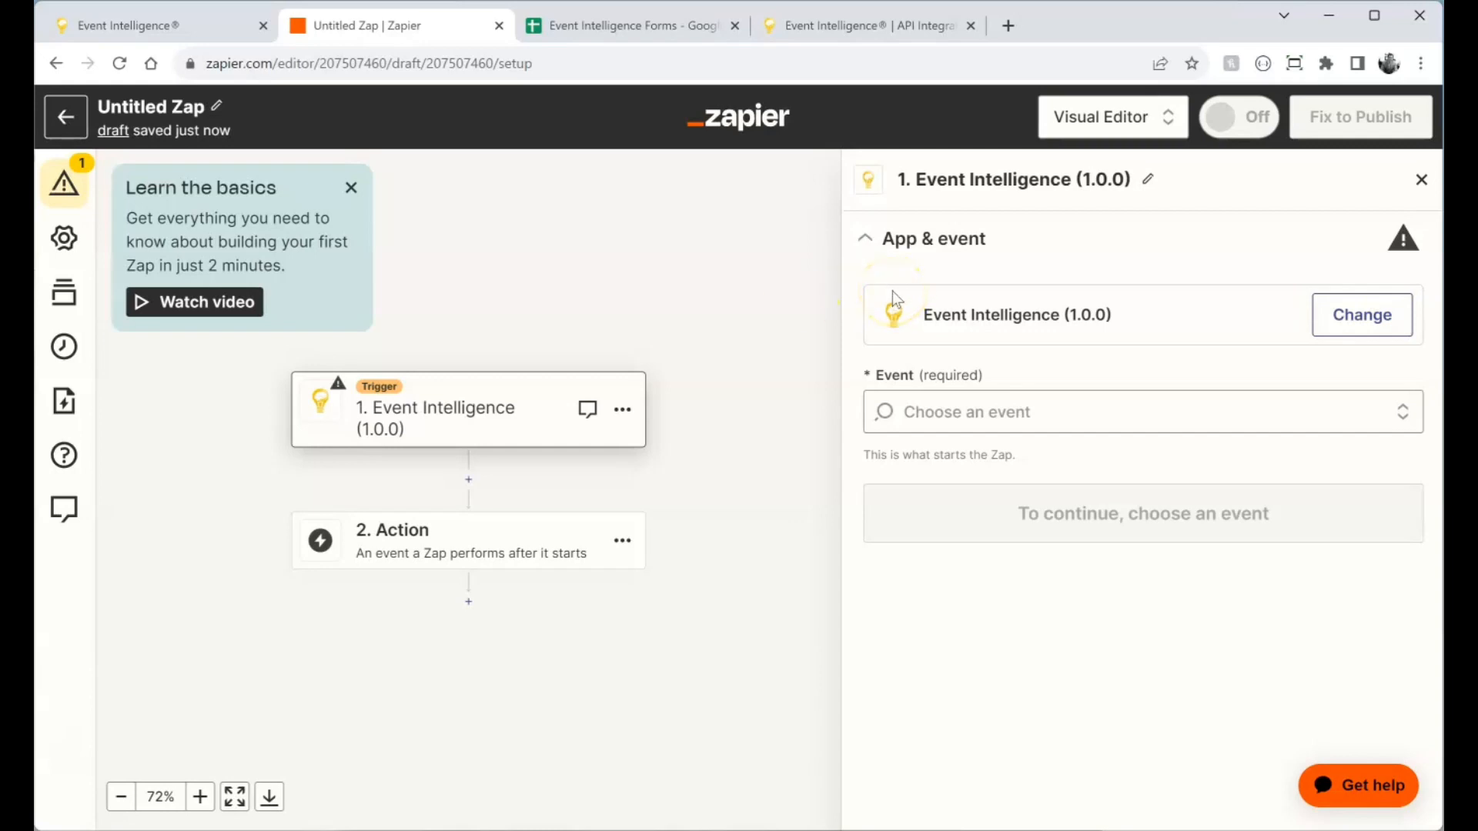
{"action": "left_click", "coordinate": [192, 27]}
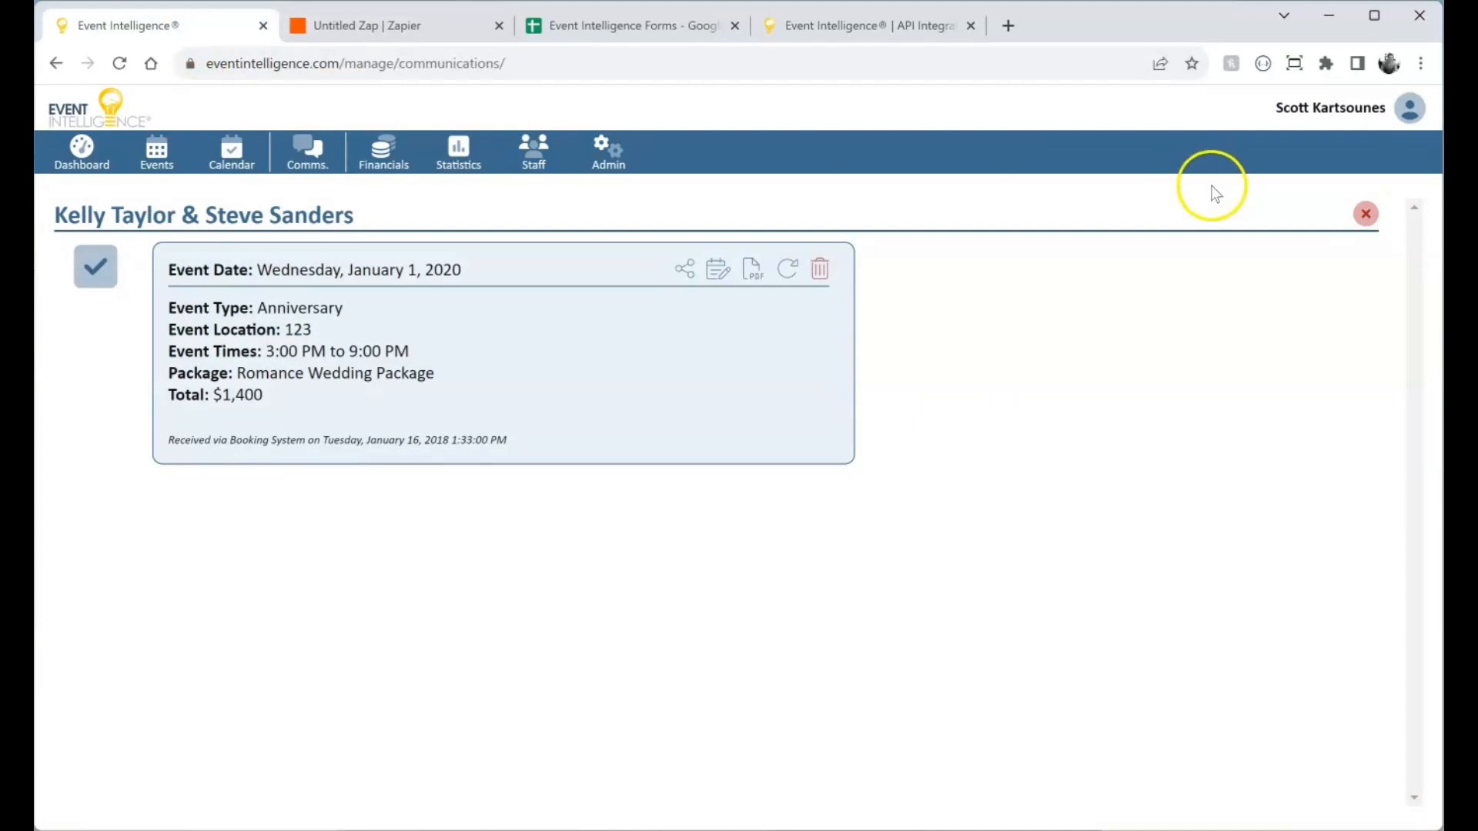
{"action": "left_click", "coordinate": [607, 148]}
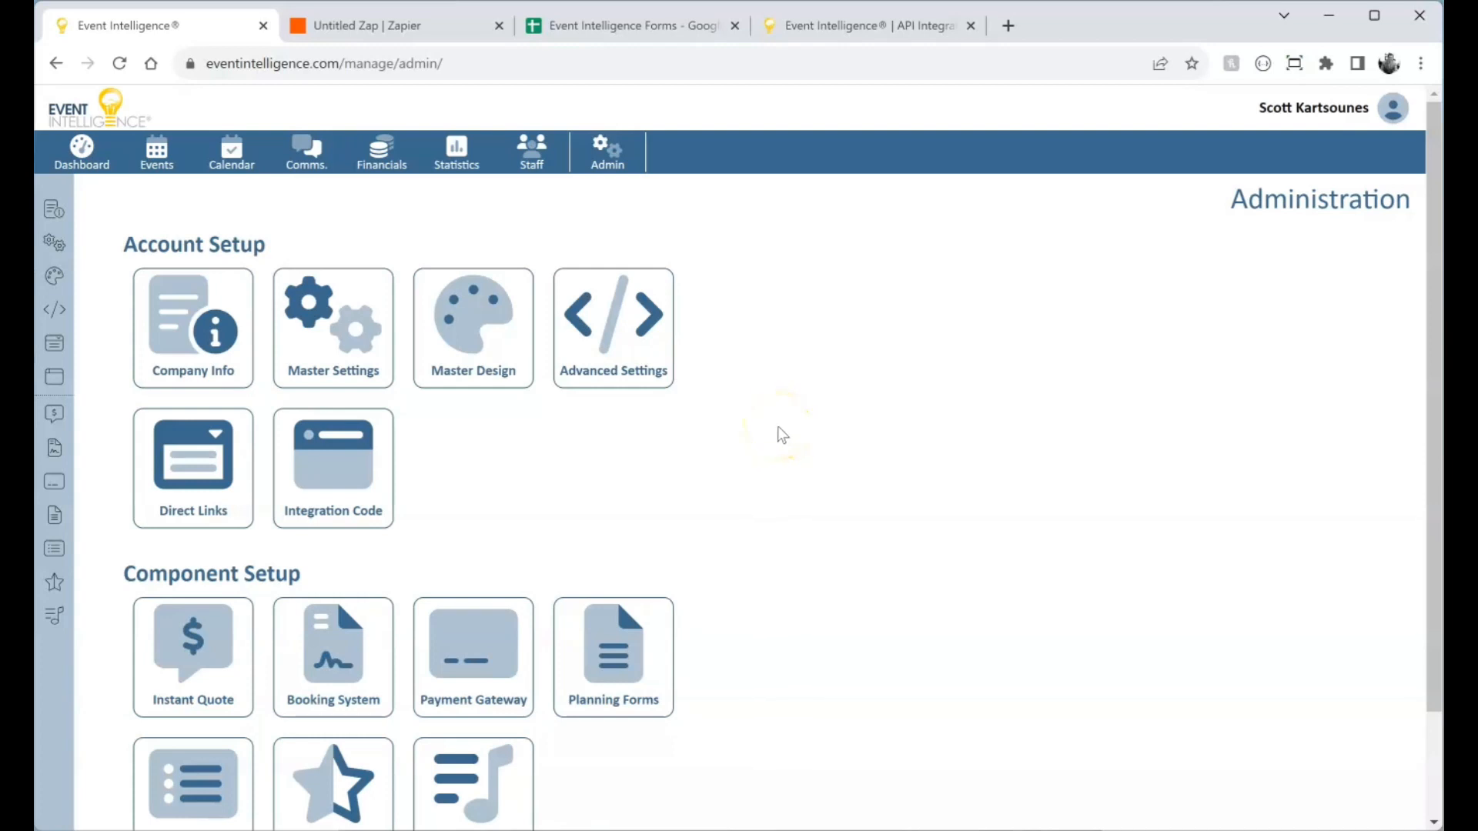
Set the Zap's trigger event to Booking System and proceed to the account setup
{"action": "left_click", "coordinate": [391, 28]}
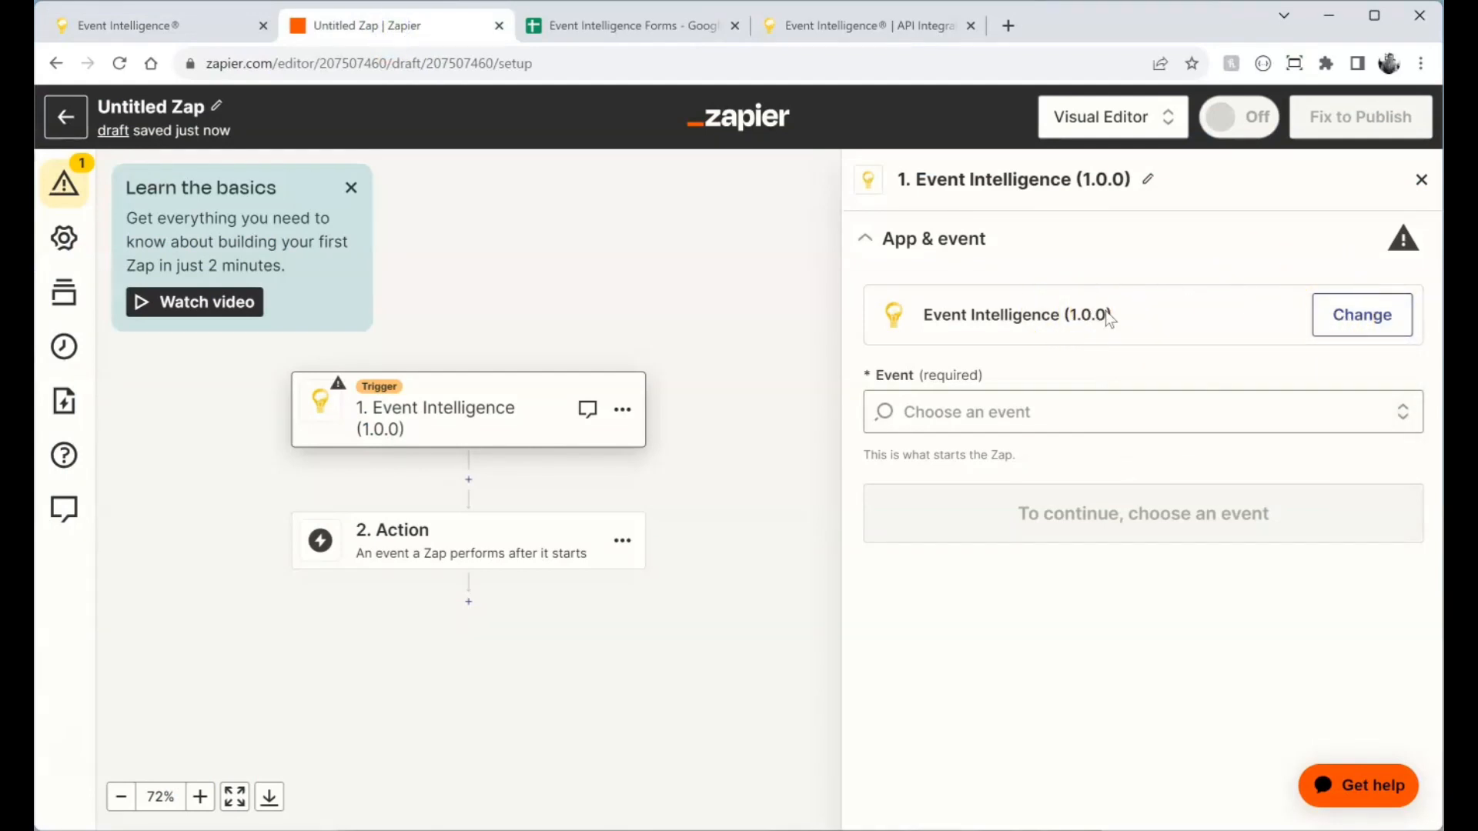
{"action": "left_click", "coordinate": [1194, 399]}
{"action": "scroll", "coordinate": [1146, 497], "scroll_direction": "down", "scroll_amount": 1}
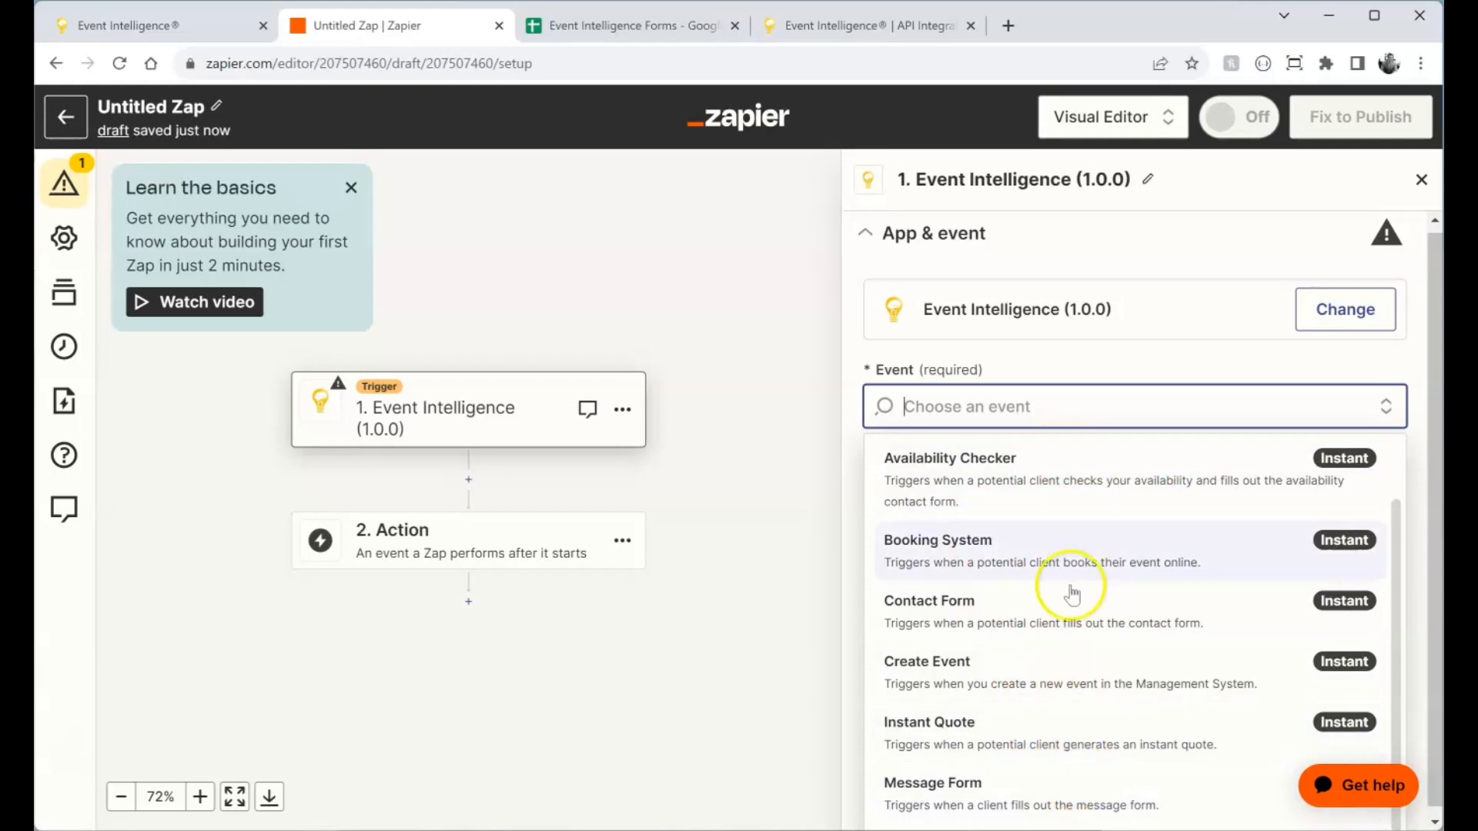
{"action": "left_click", "coordinate": [1062, 547]}
{"action": "left_click", "coordinate": [1063, 516]}
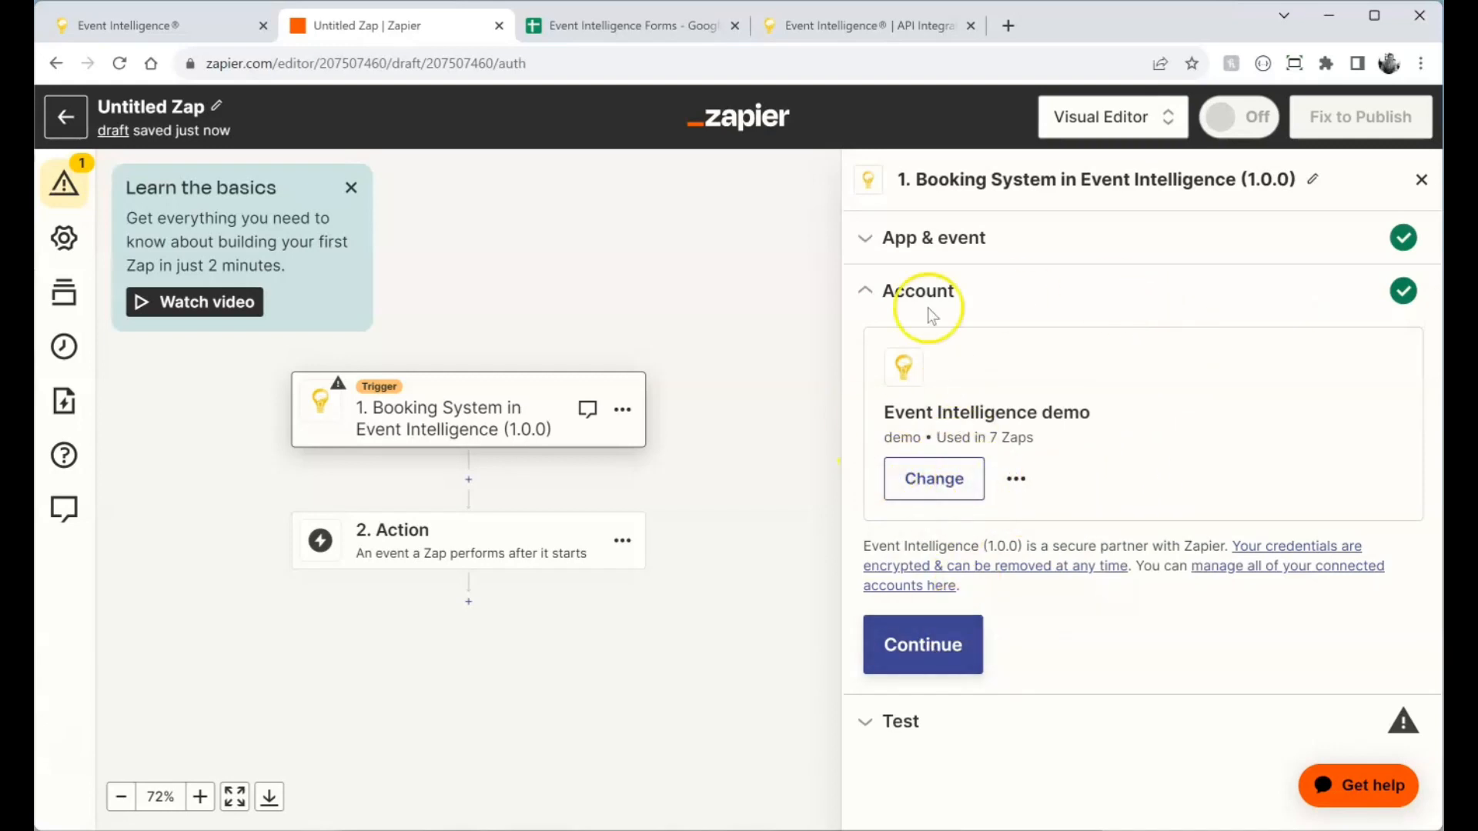
Keep the Event Intelligence demo account for the Booking System trigger and run the trigger test
{"action": "double_click", "coordinate": [1067, 410]}
{"action": "left_click", "coordinate": [1114, 399]}
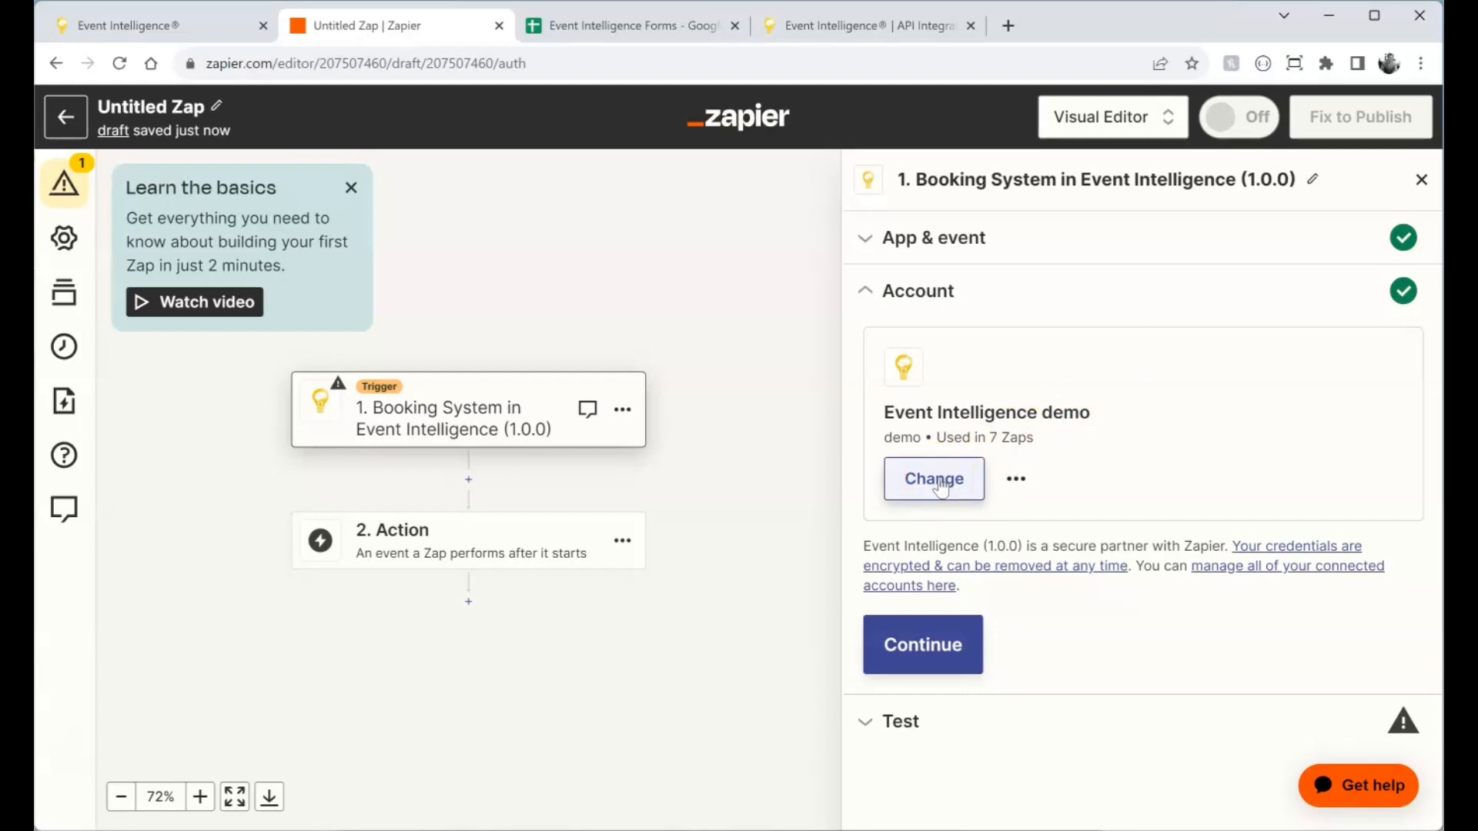
{"action": "left_click", "coordinate": [929, 642]}
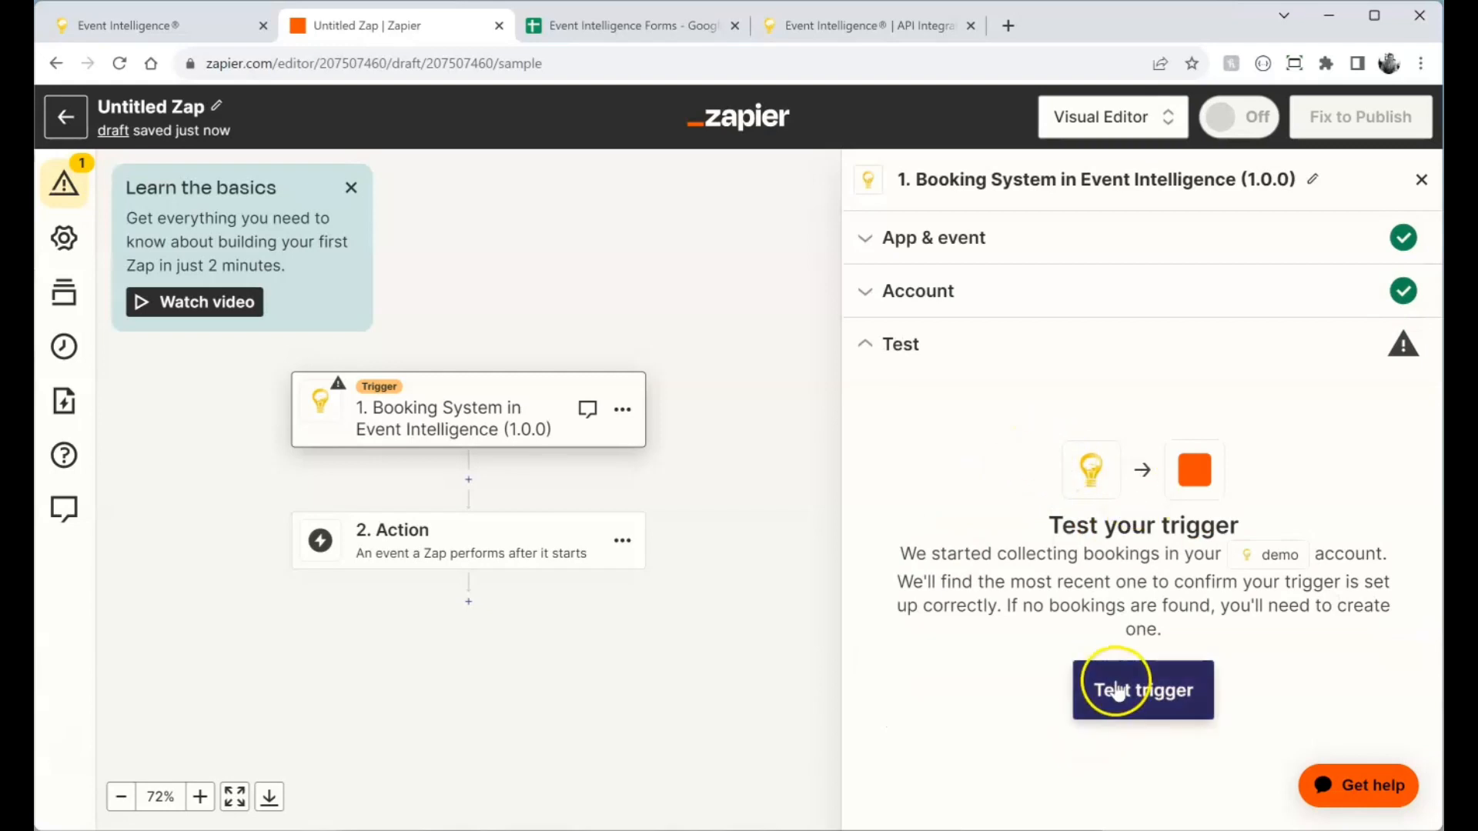
{"action": "left_click", "coordinate": [1113, 681]}
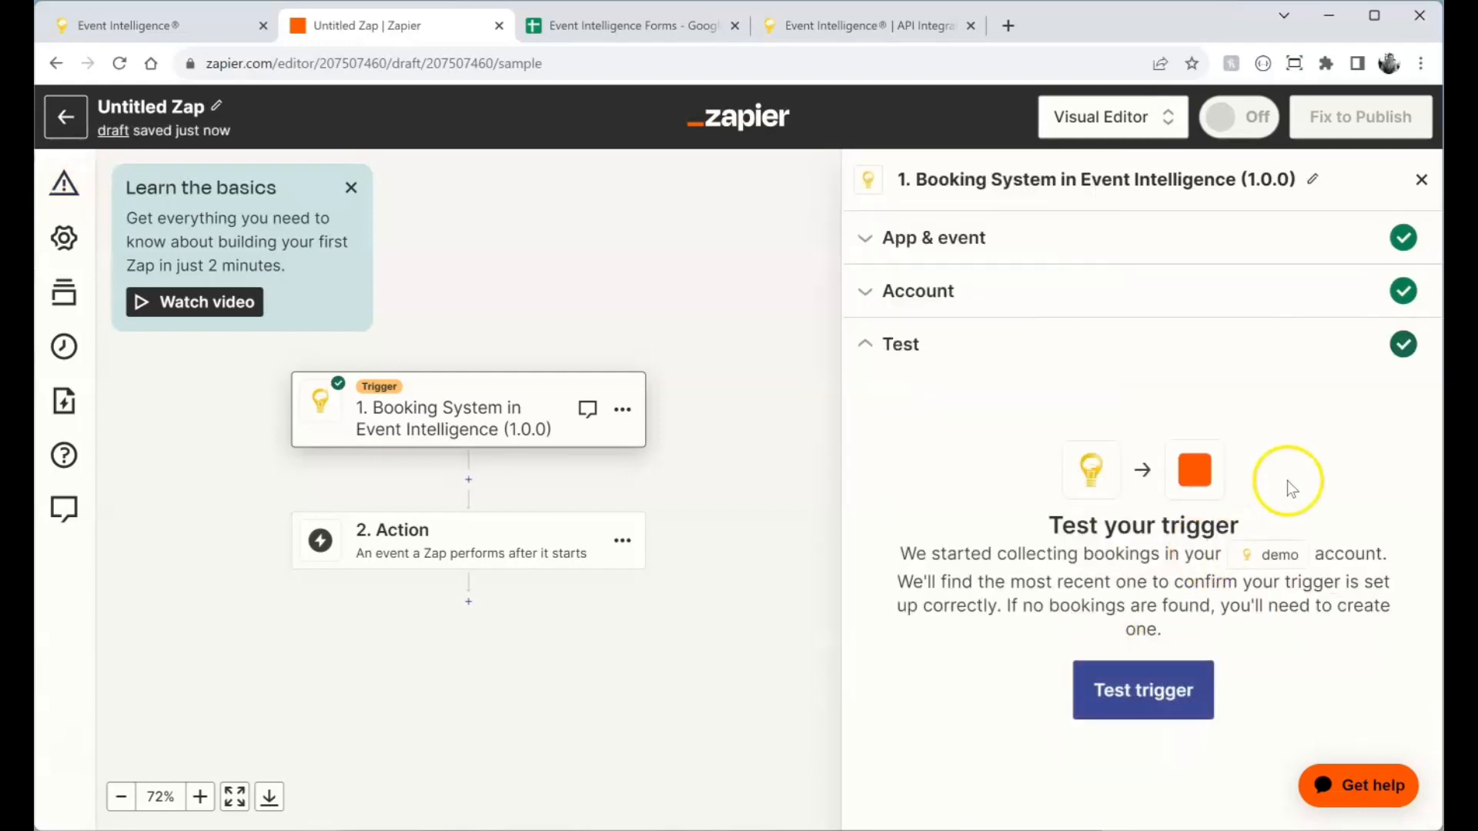
Review the field values of the Booking A test record and continue with that record
{"action": "scroll", "coordinate": [1290, 478], "scroll_direction": "down", "scroll_amount": 2}
{"action": "scroll", "coordinate": [1363, 464], "scroll_direction": "down", "scroll_amount": 3}
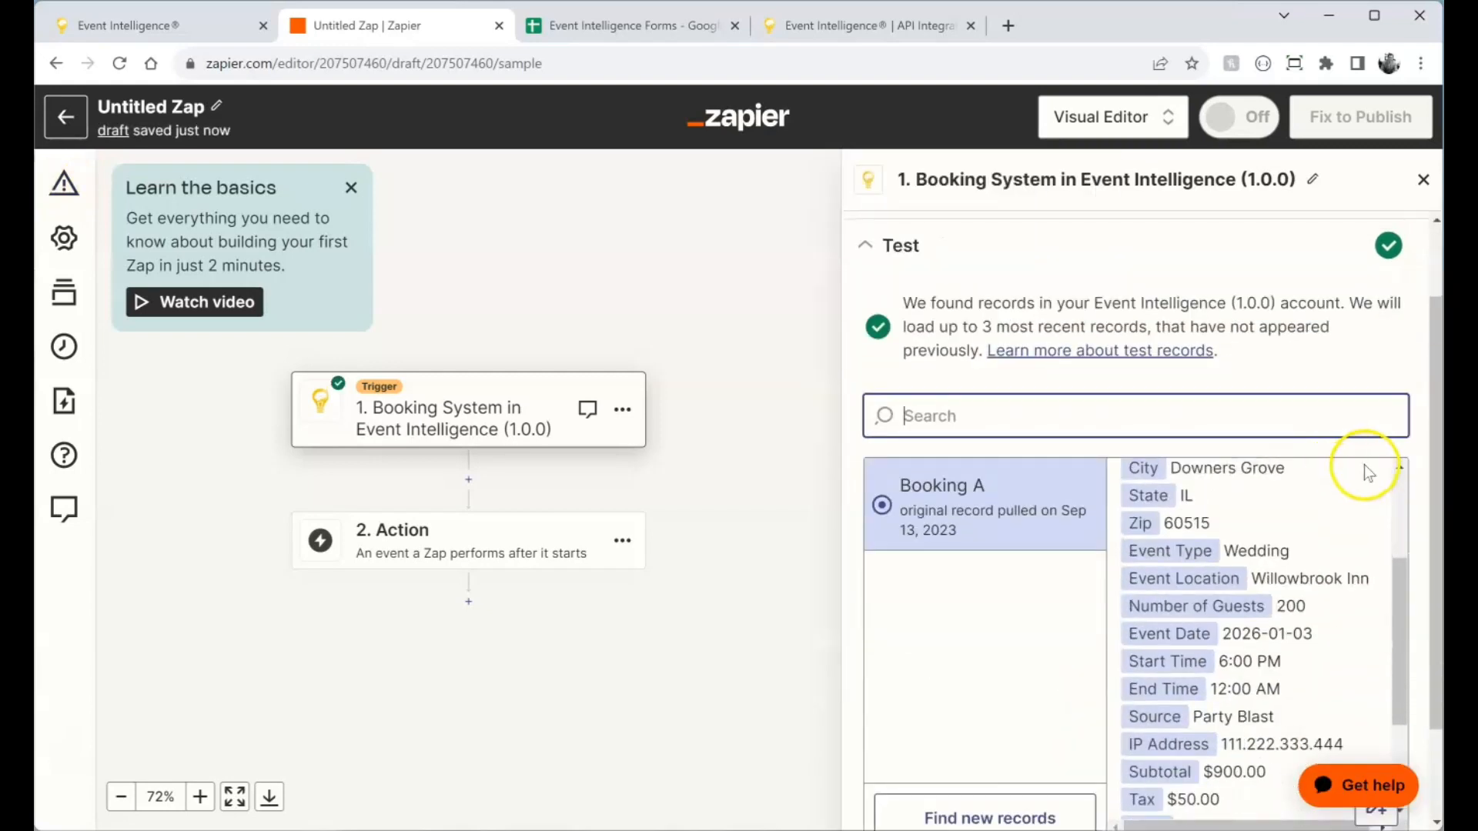
{"action": "scroll", "coordinate": [1401, 468], "scroll_direction": "down", "scroll_amount": 3}
{"action": "scroll", "coordinate": [1411, 501], "scroll_direction": "up", "scroll_amount": 4}
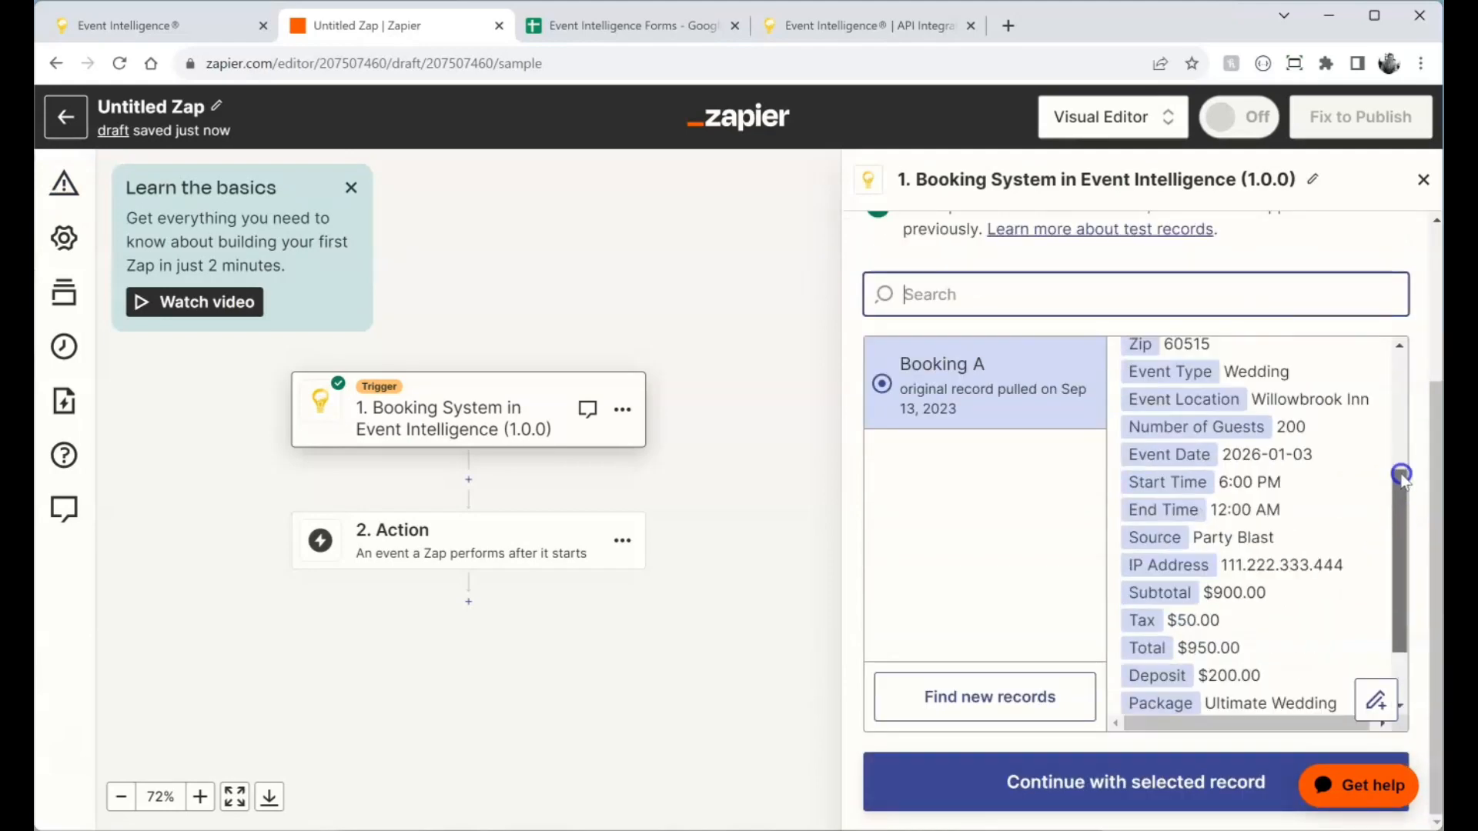
{"action": "left_click_drag", "start_coordinate": [1405, 388], "coordinate": [1410, 350]}
{"action": "scroll", "coordinate": [1263, 528], "scroll_direction": "down", "scroll_amount": 4}
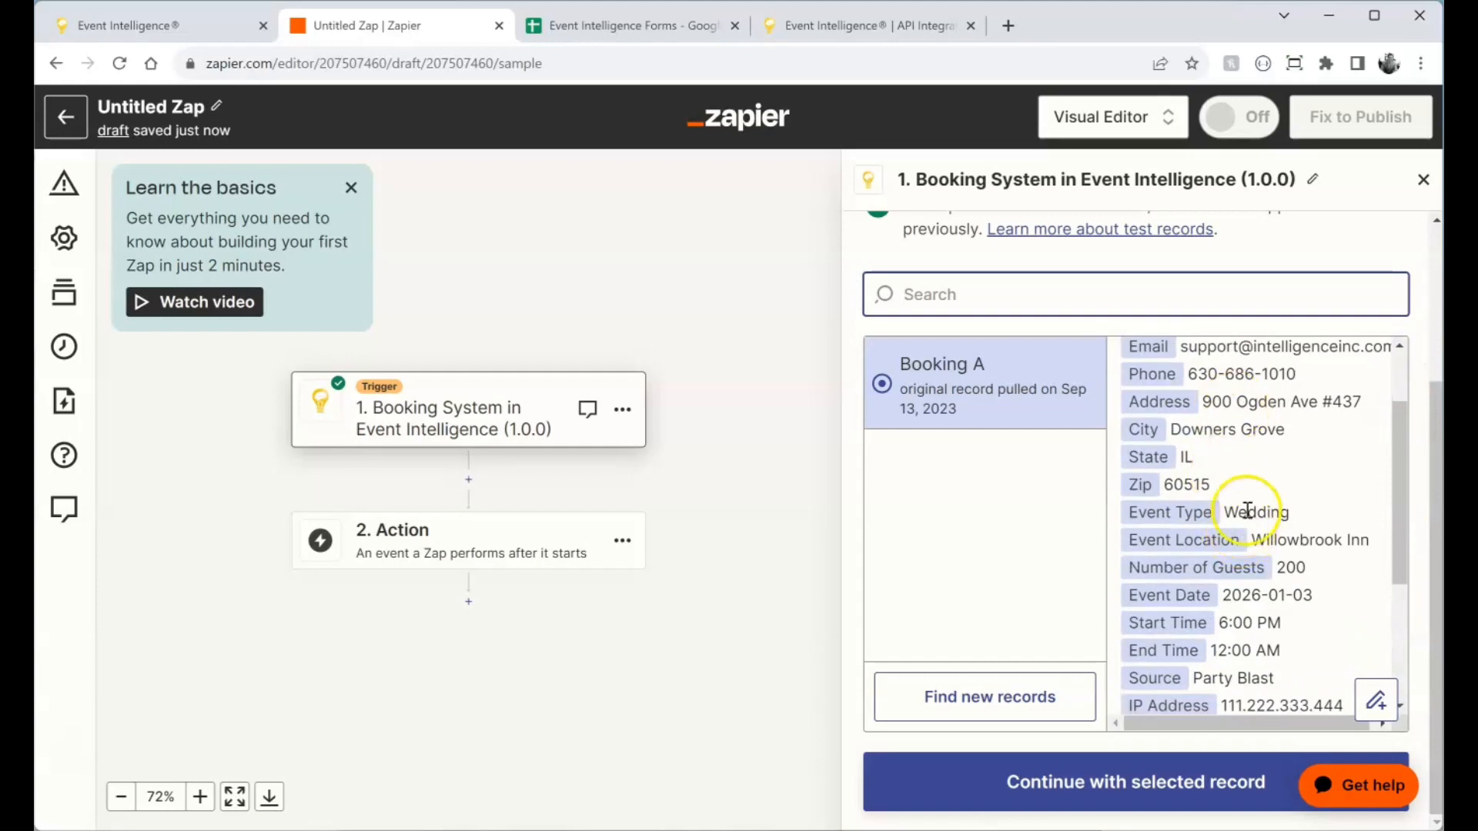
{"action": "scroll", "coordinate": [1230, 504], "scroll_direction": "up", "scroll_amount": 4}
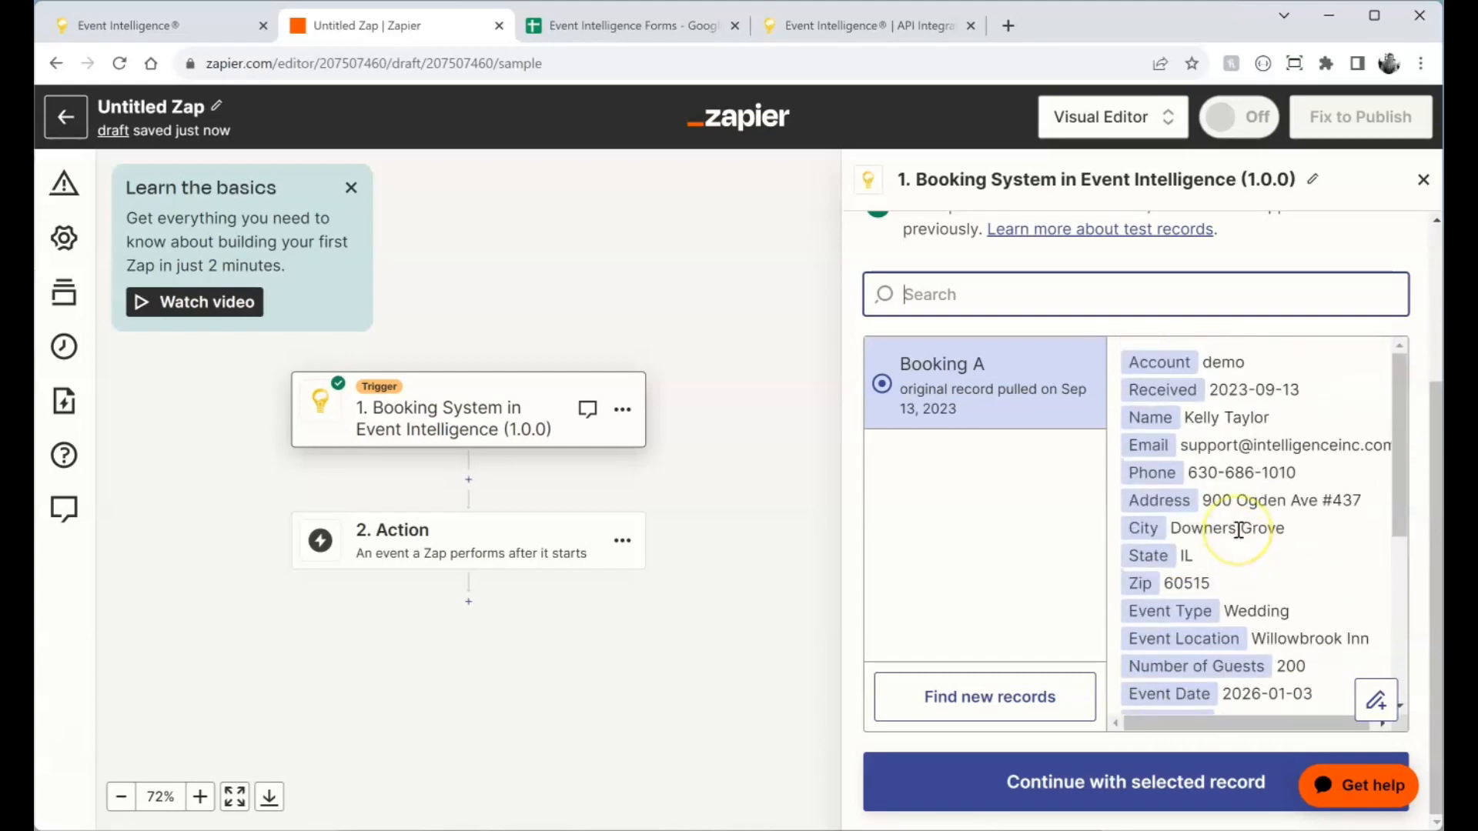
{"action": "scroll", "coordinate": [1240, 527], "scroll_direction": "down", "scroll_amount": 4}
{"action": "left_click", "coordinate": [1098, 770]}
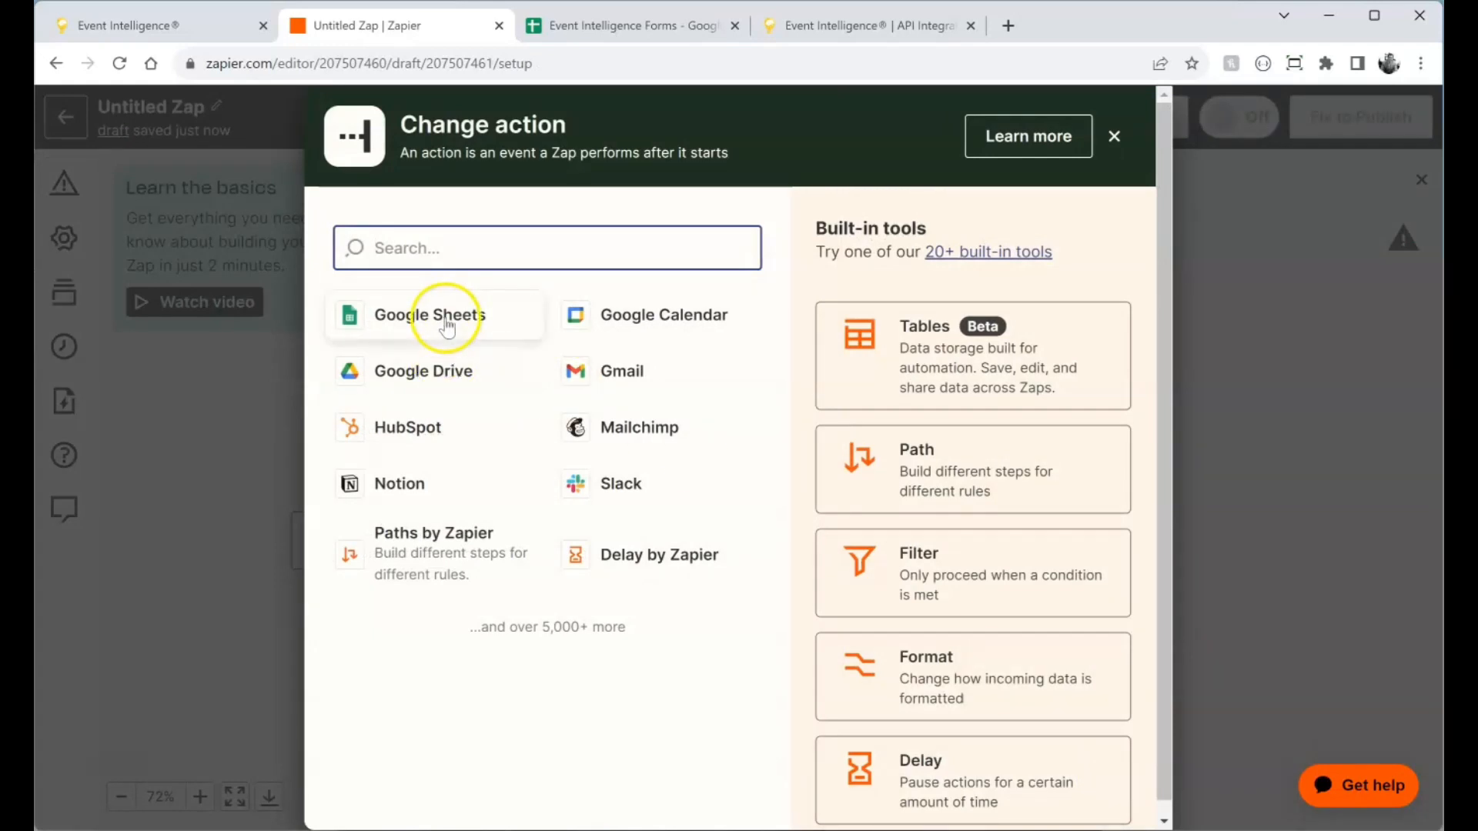
Set the Zap's action to Google Sheets with the Create Spreadsheet Row event, keeping the connected Google Sheets account
{"action": "left_click", "coordinate": [411, 314]}
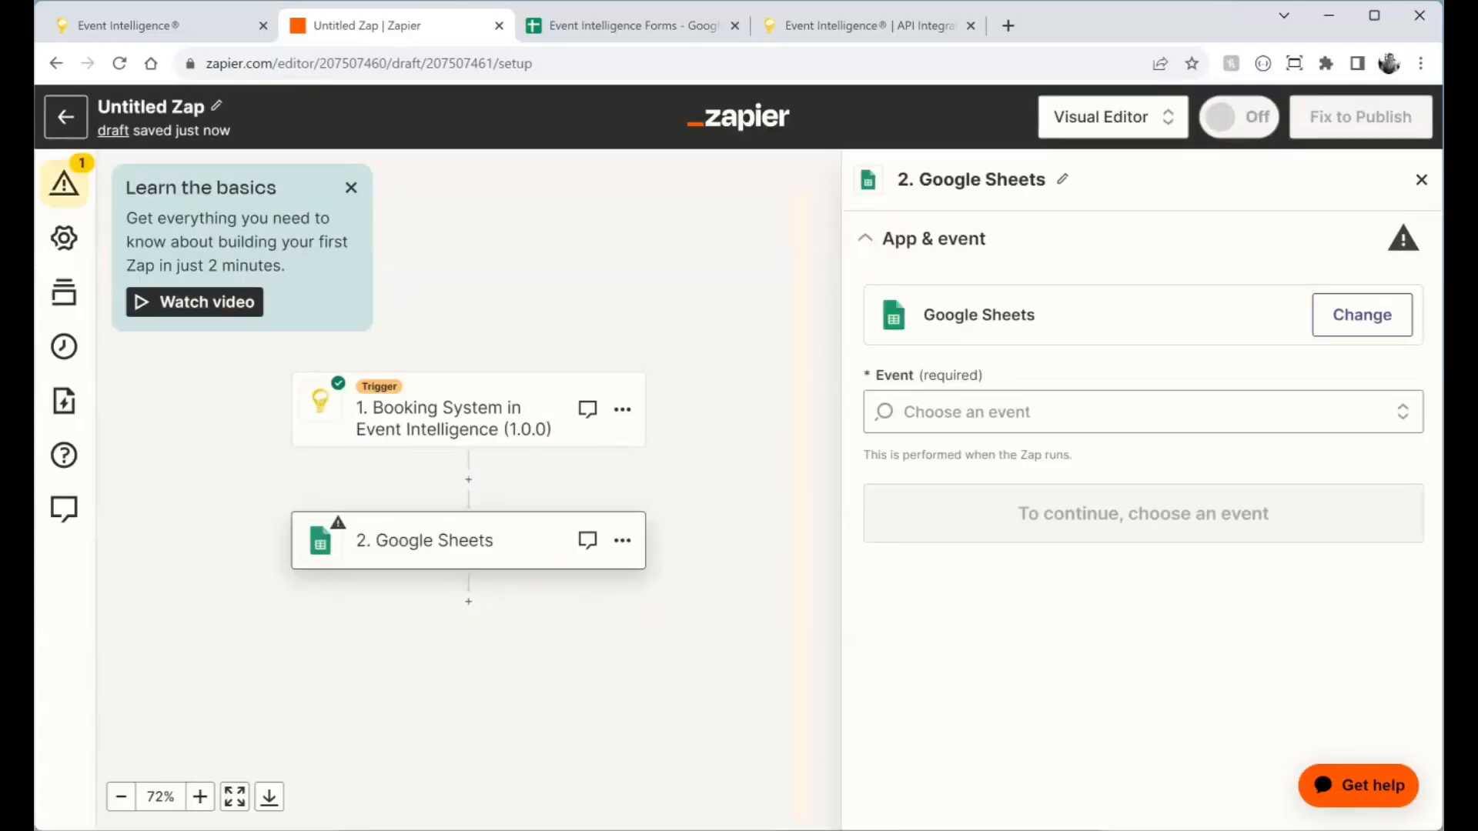
{"action": "left_click", "coordinate": [1002, 408]}
{"action": "scroll", "coordinate": [1147, 450], "scroll_direction": "down", "scroll_amount": 2}
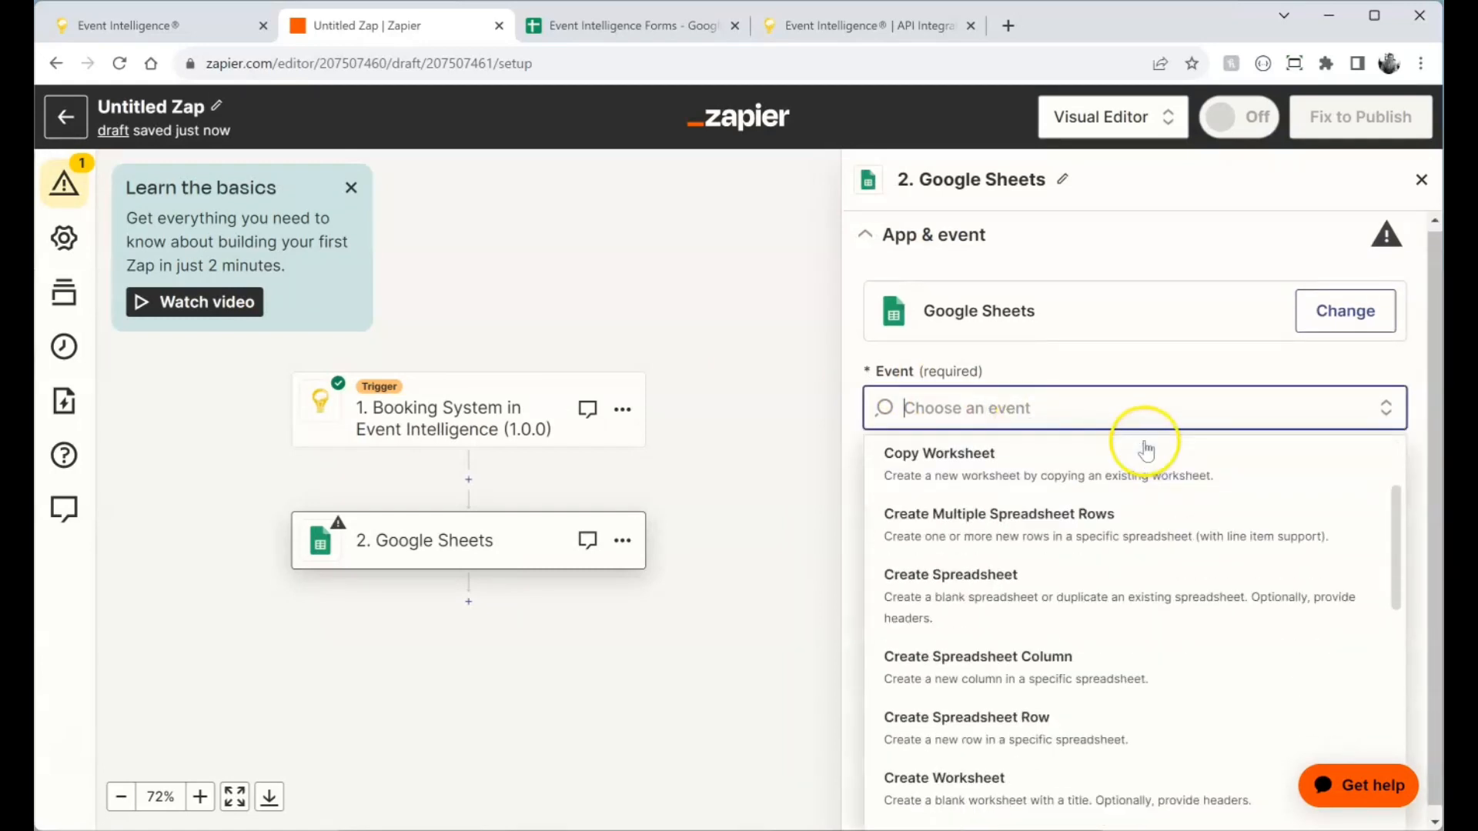
{"action": "scroll", "coordinate": [1146, 450], "scroll_direction": "down", "scroll_amount": 1}
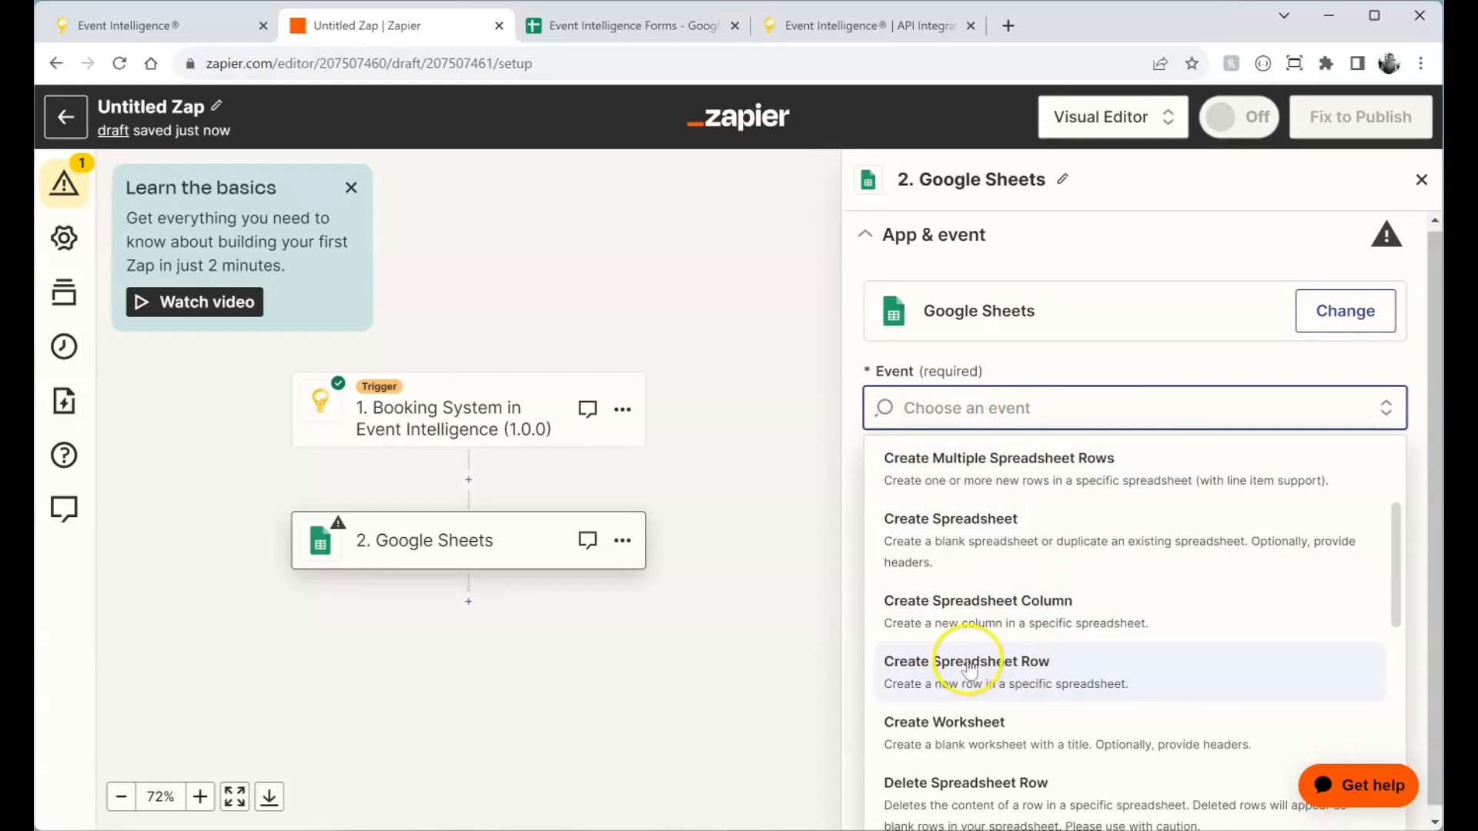
{"action": "left_click", "coordinate": [1013, 667]}
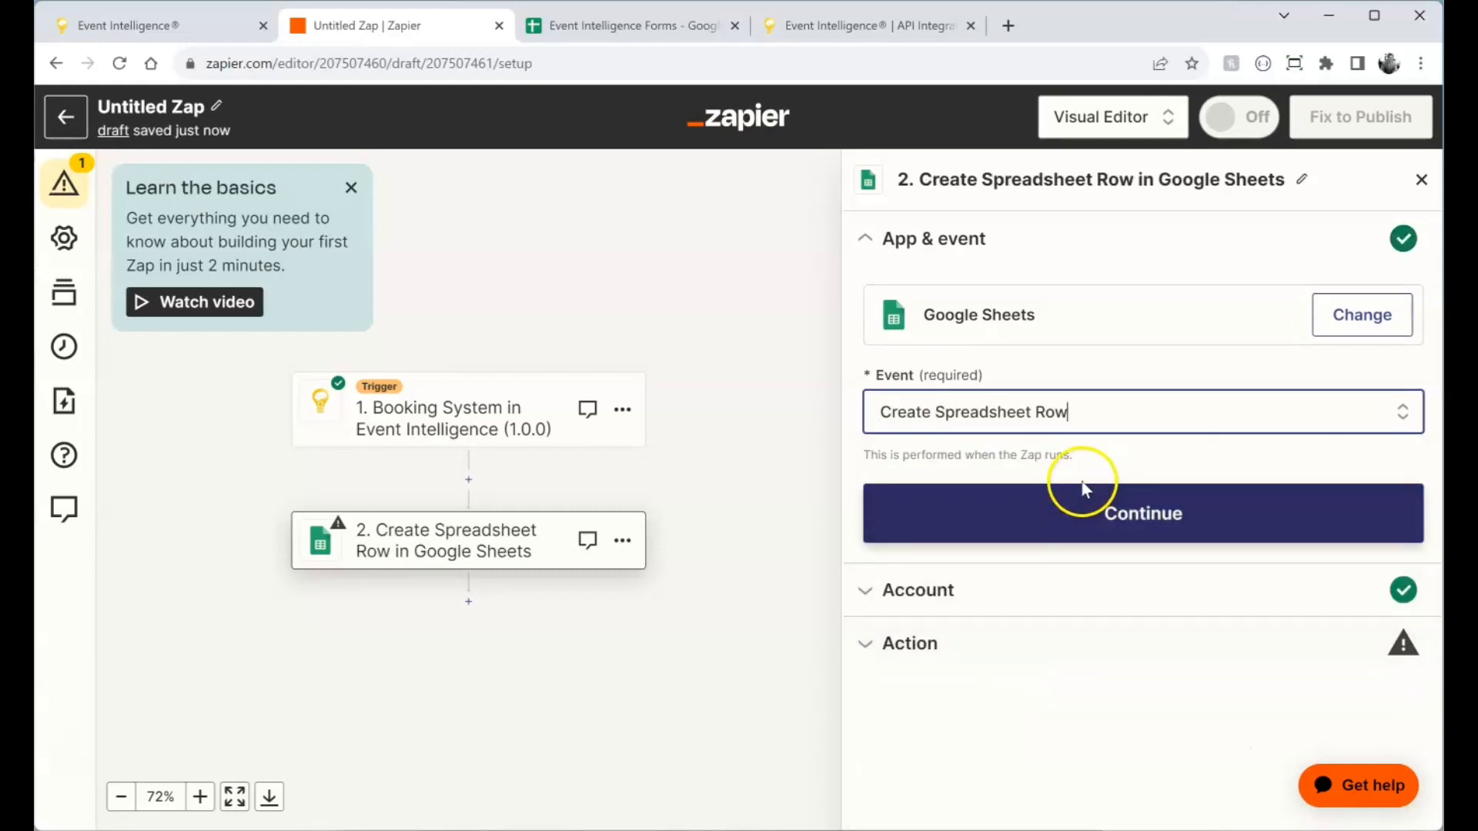
{"action": "left_click", "coordinate": [1067, 497]}
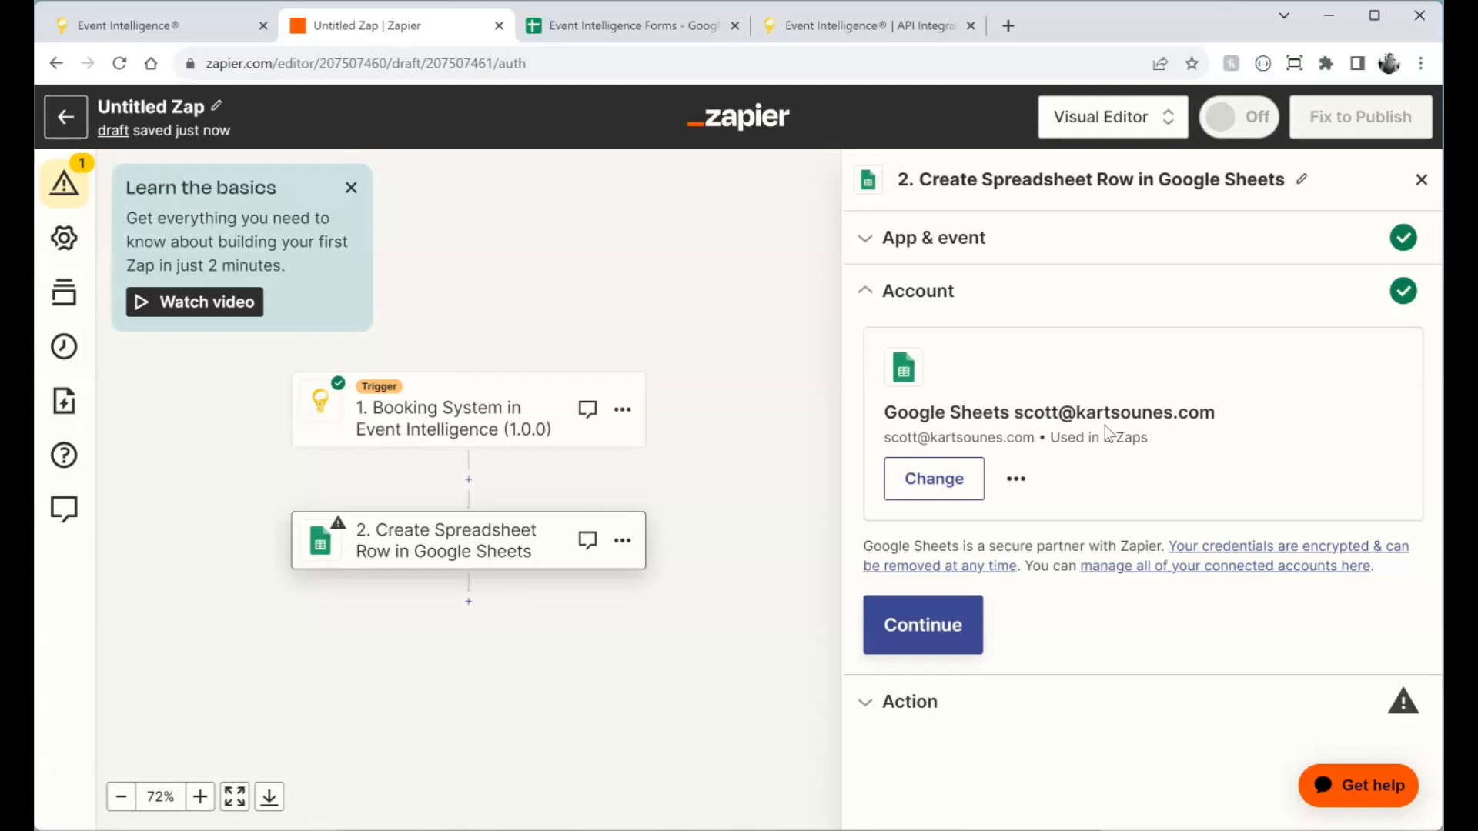
{"action": "left_click", "coordinate": [915, 629]}
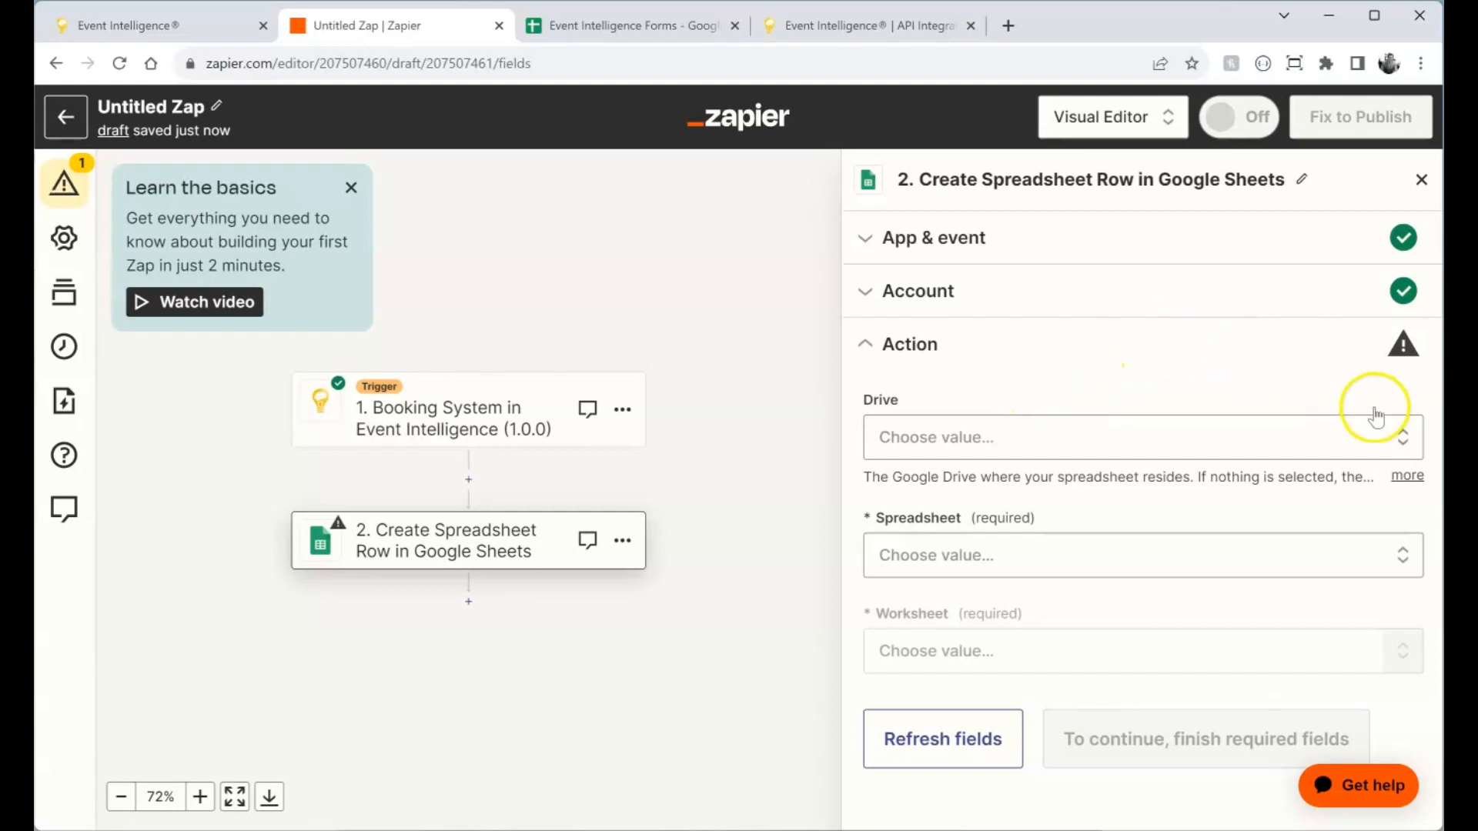
Choose the Event Intelligence Forms spreadsheet and its Booking worksheet as the destination for the new row
{"action": "left_click", "coordinate": [1273, 561]}
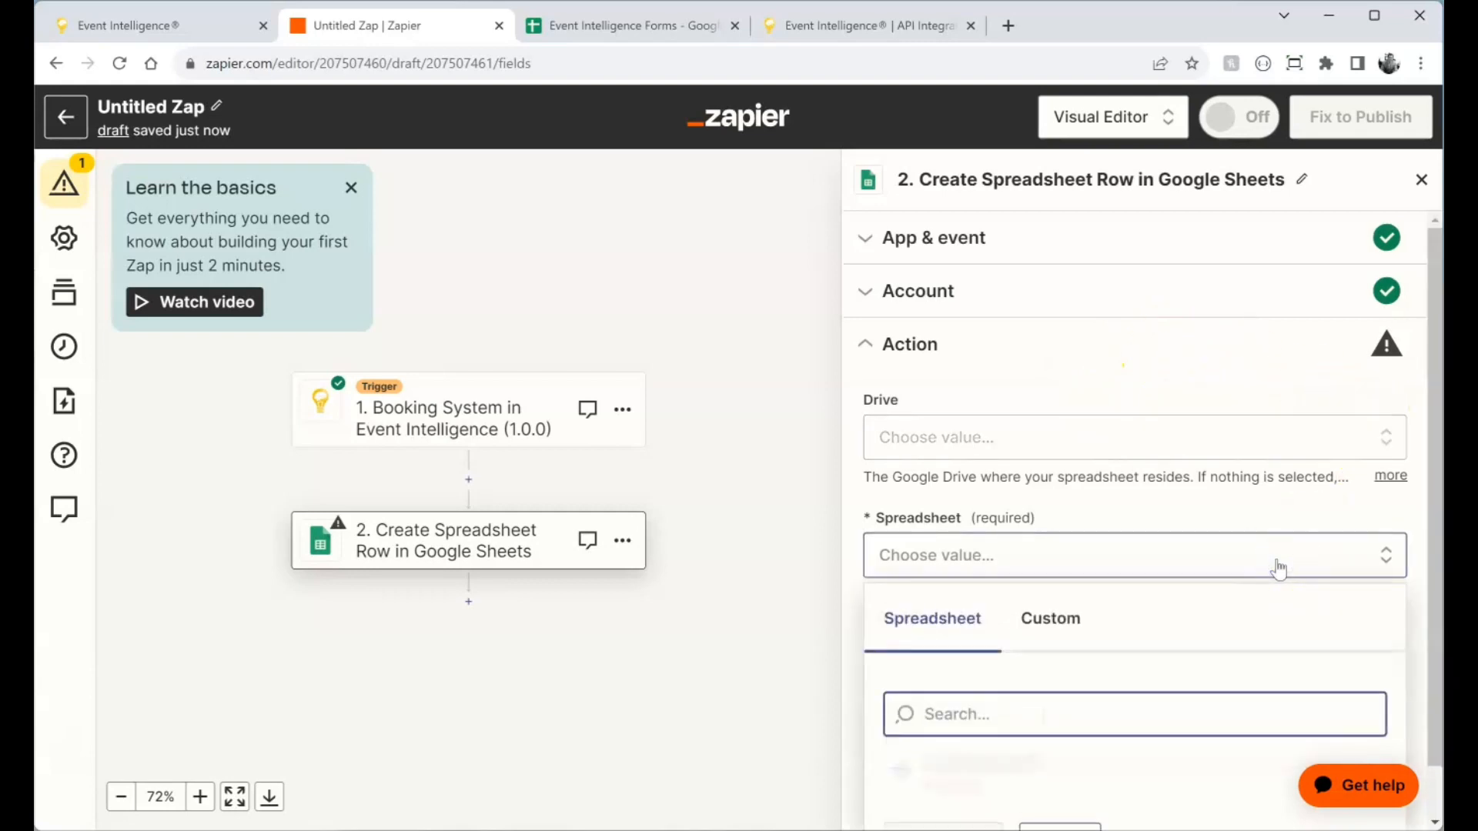
{"action": "scroll", "coordinate": [1279, 546], "scroll_direction": "down", "scroll_amount": 2}
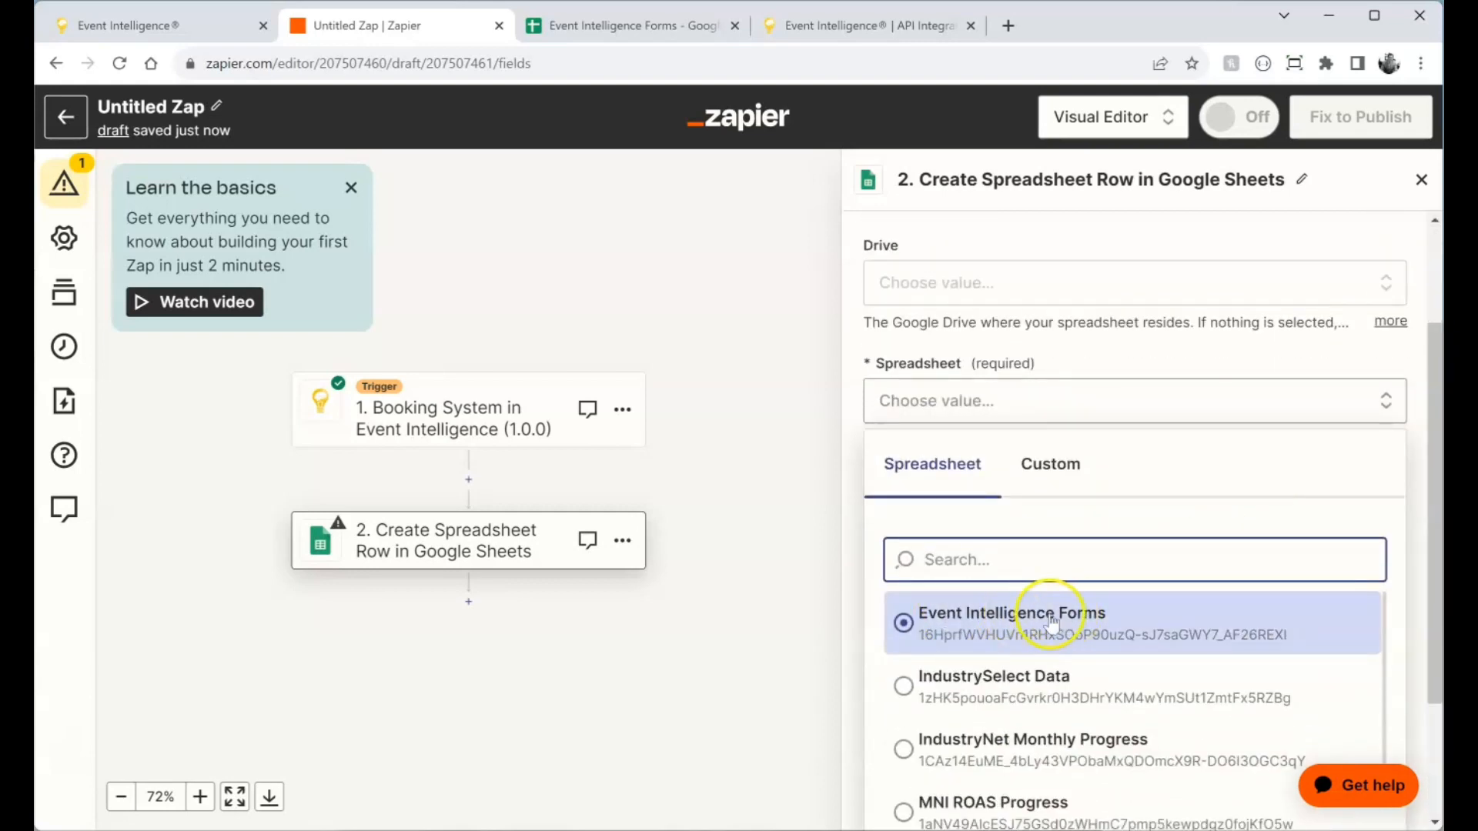
{"action": "left_click", "coordinate": [1011, 616]}
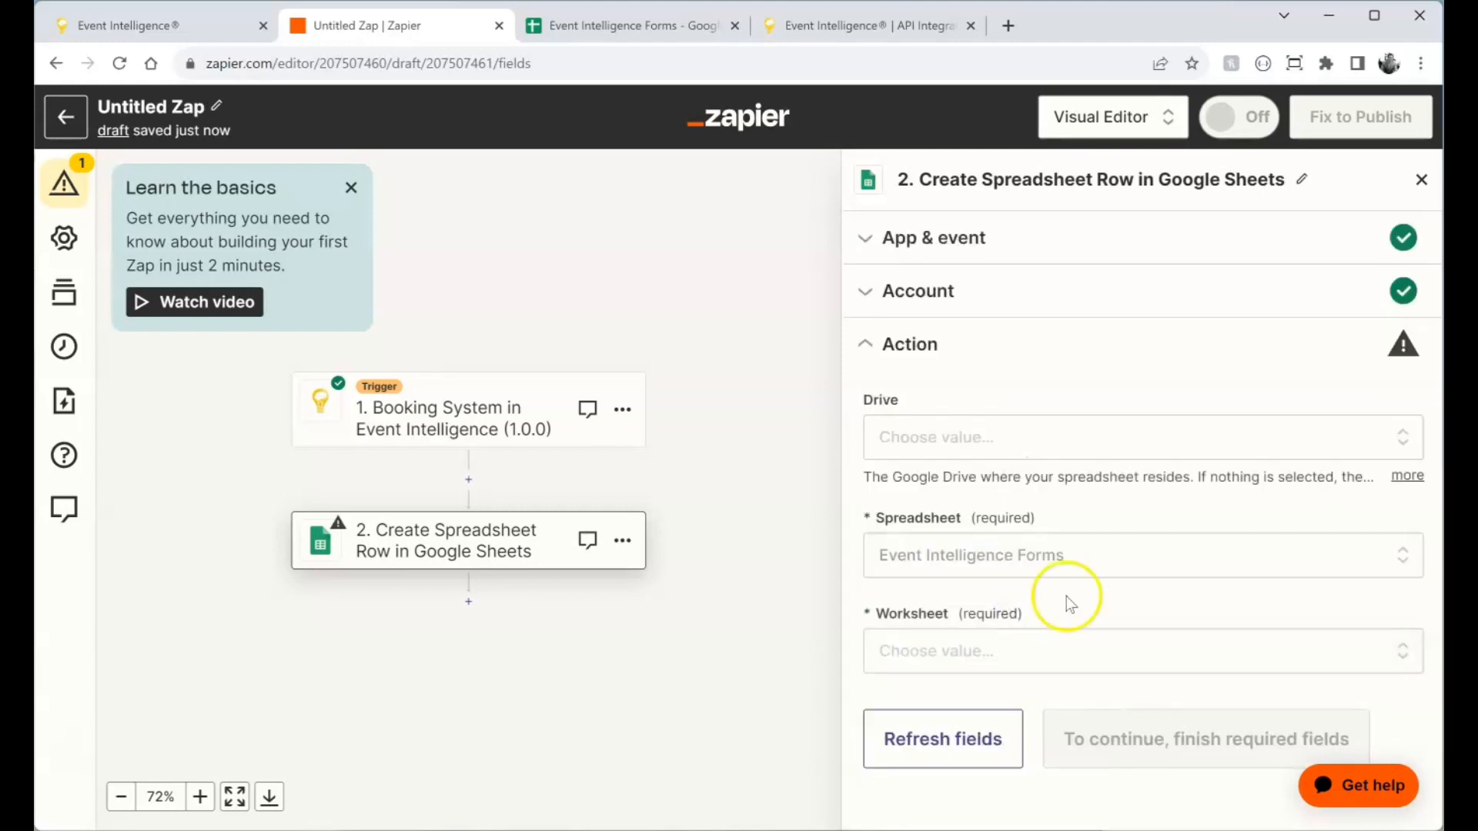
{"action": "left_click", "coordinate": [1035, 651]}
{"action": "scroll", "coordinate": [1087, 603], "scroll_direction": "down", "scroll_amount": 2}
{"action": "scroll", "coordinate": [1121, 584], "scroll_direction": "down", "scroll_amount": 3}
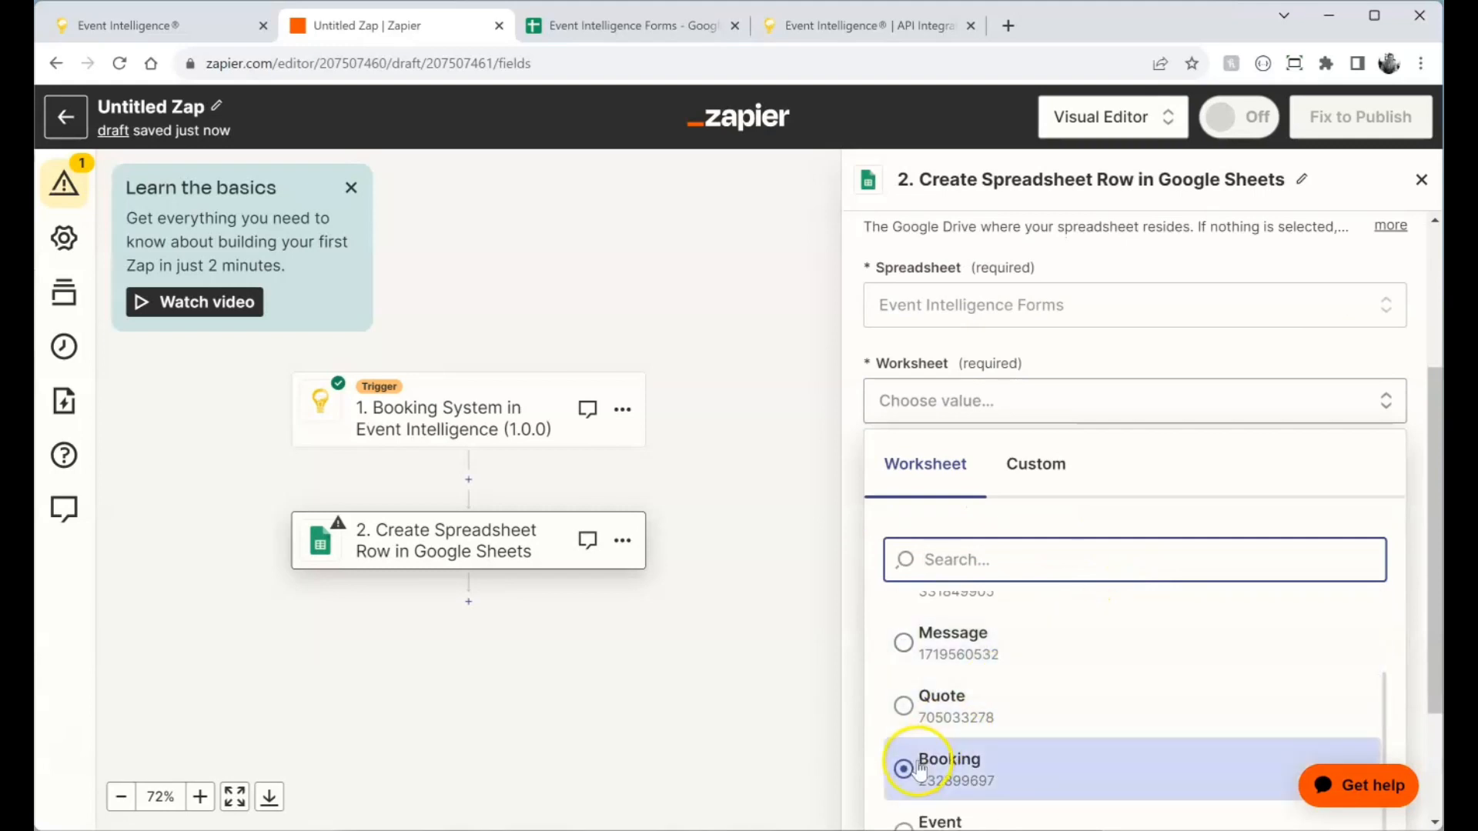
{"action": "left_click", "coordinate": [948, 766]}
Compare the action's fields with the Booking column headers in Google Sheets, and map the trigger's Account data to the Account field in Zapier
{"action": "scroll", "coordinate": [1270, 604], "scroll_direction": "down", "scroll_amount": 5}
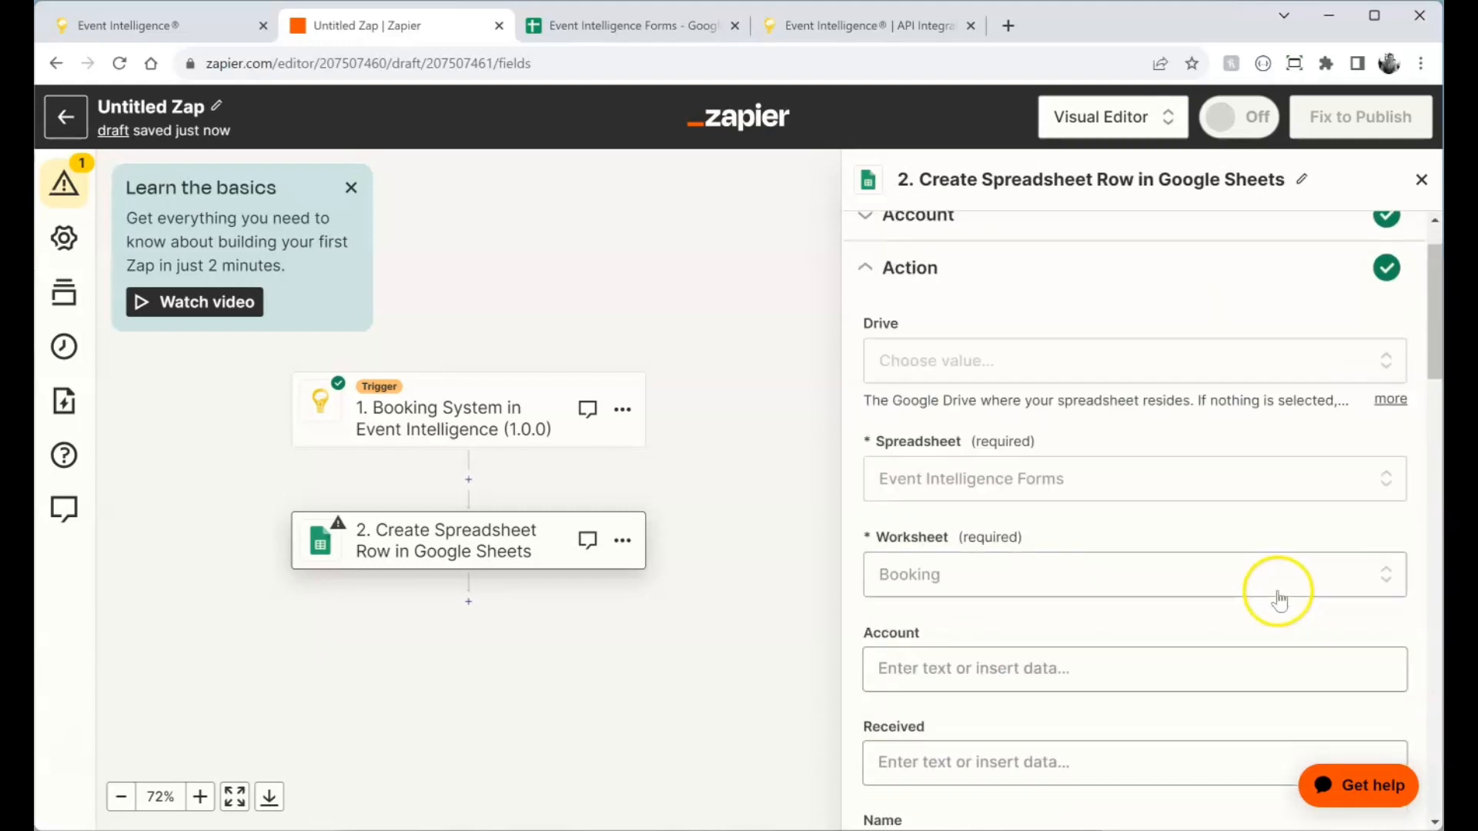
{"action": "scroll", "coordinate": [1221, 565], "scroll_direction": "down", "scroll_amount": 1}
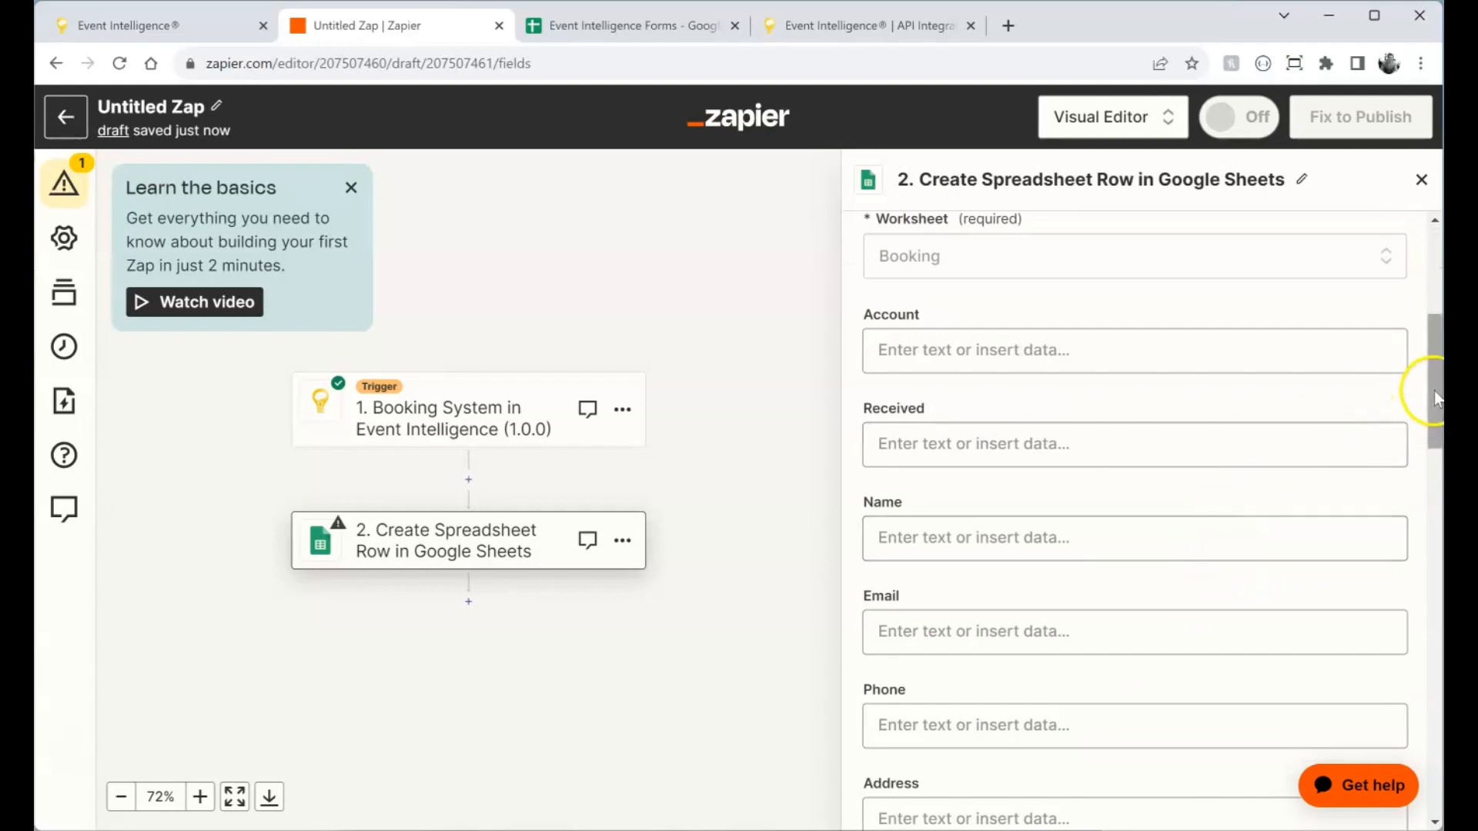
{"action": "scroll", "coordinate": [1270, 418], "scroll_direction": "down", "scroll_amount": 1}
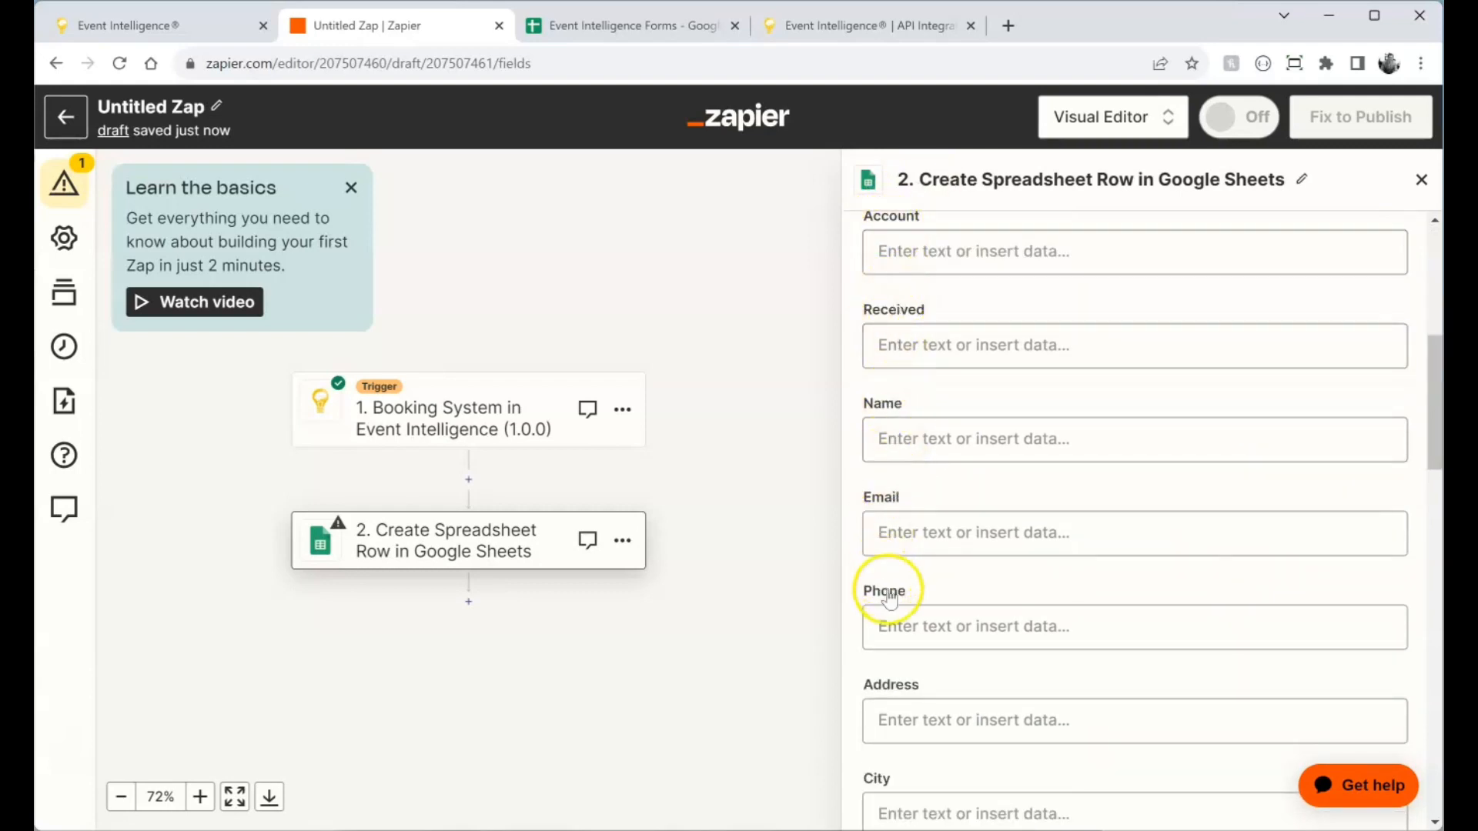
{"action": "left_click", "coordinate": [650, 25]}
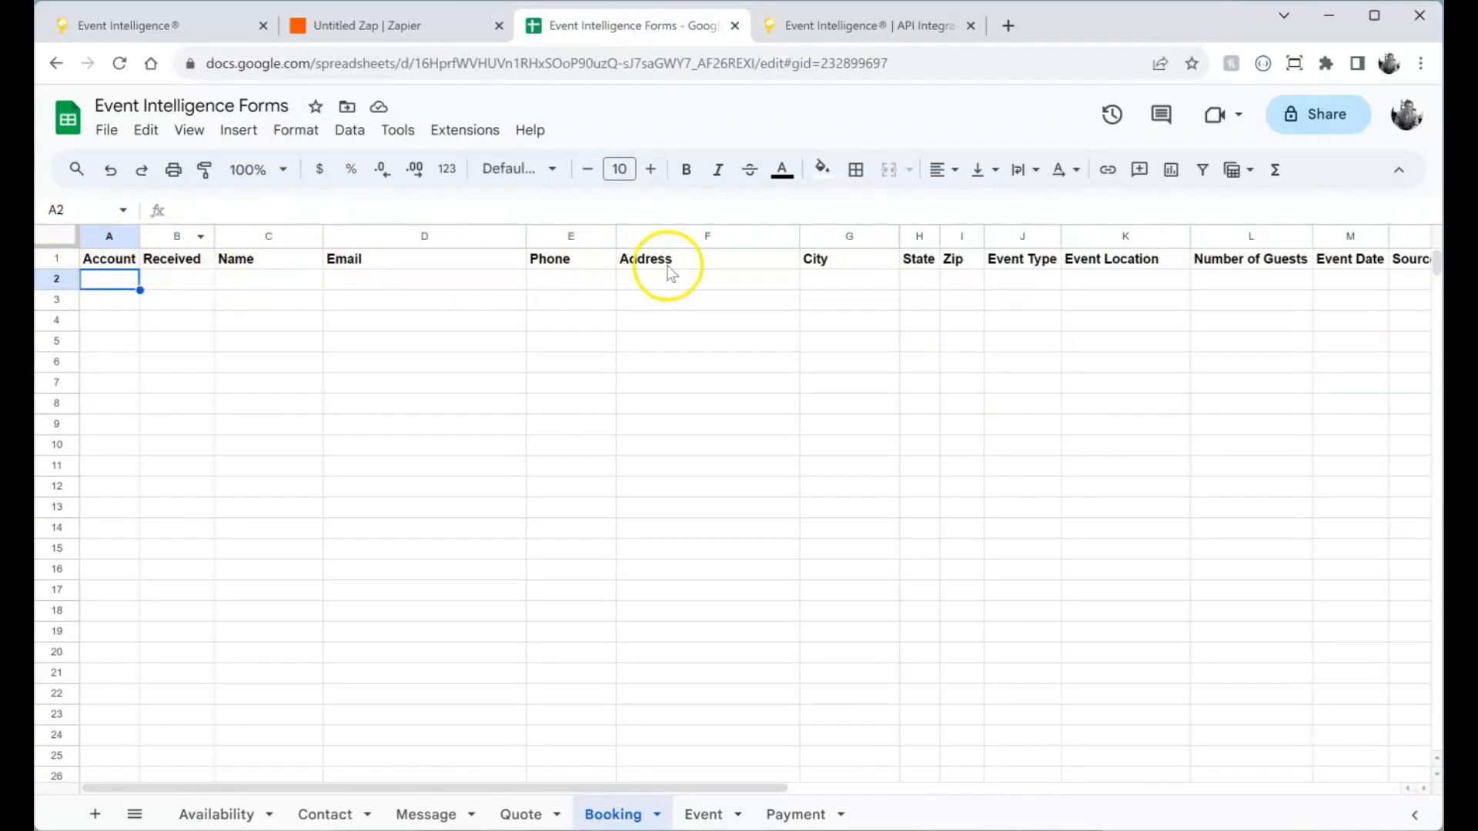
{"action": "left_click", "coordinate": [404, 26]}
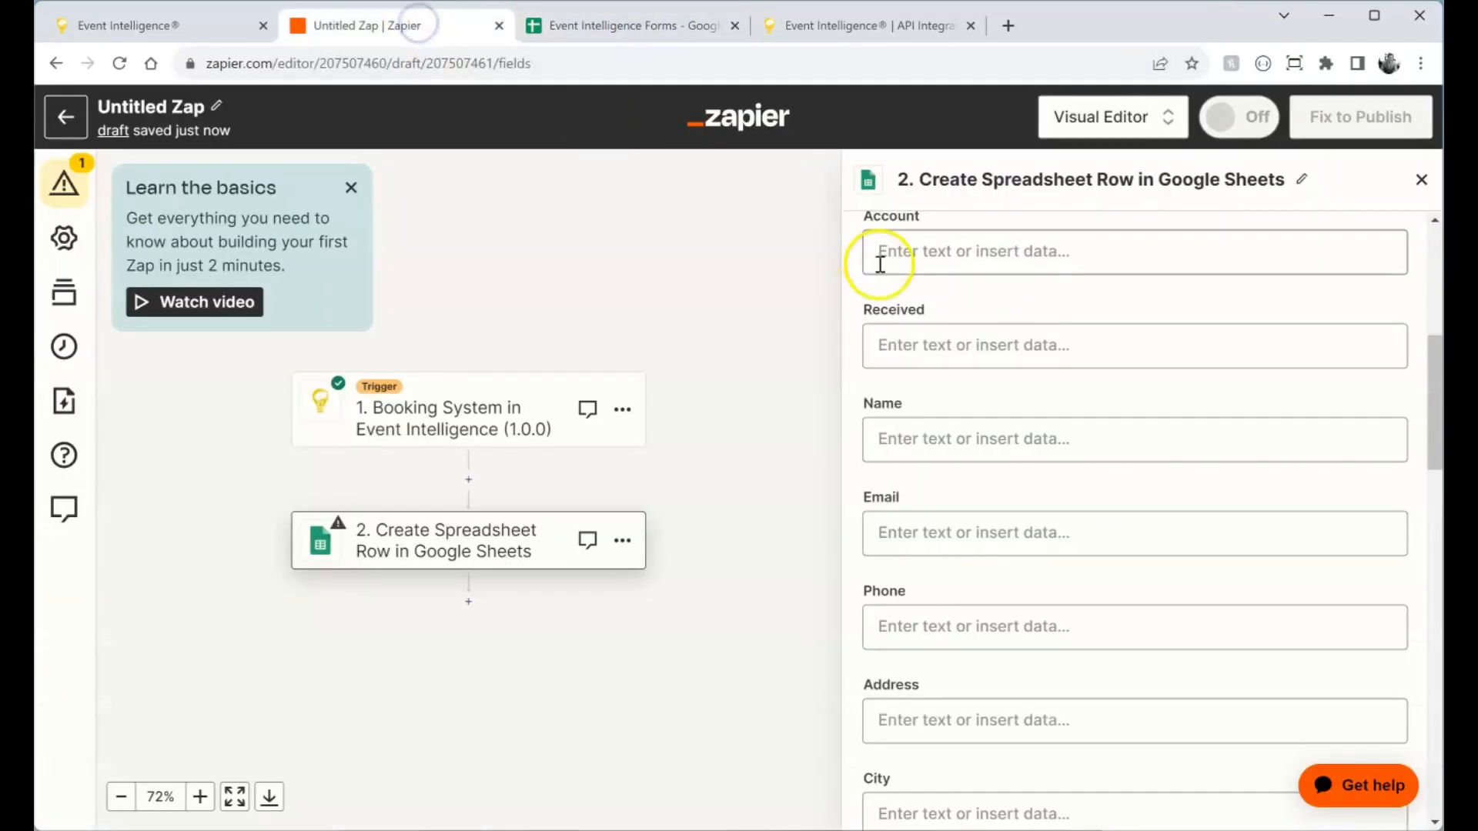
{"action": "left_click", "coordinate": [939, 259]}
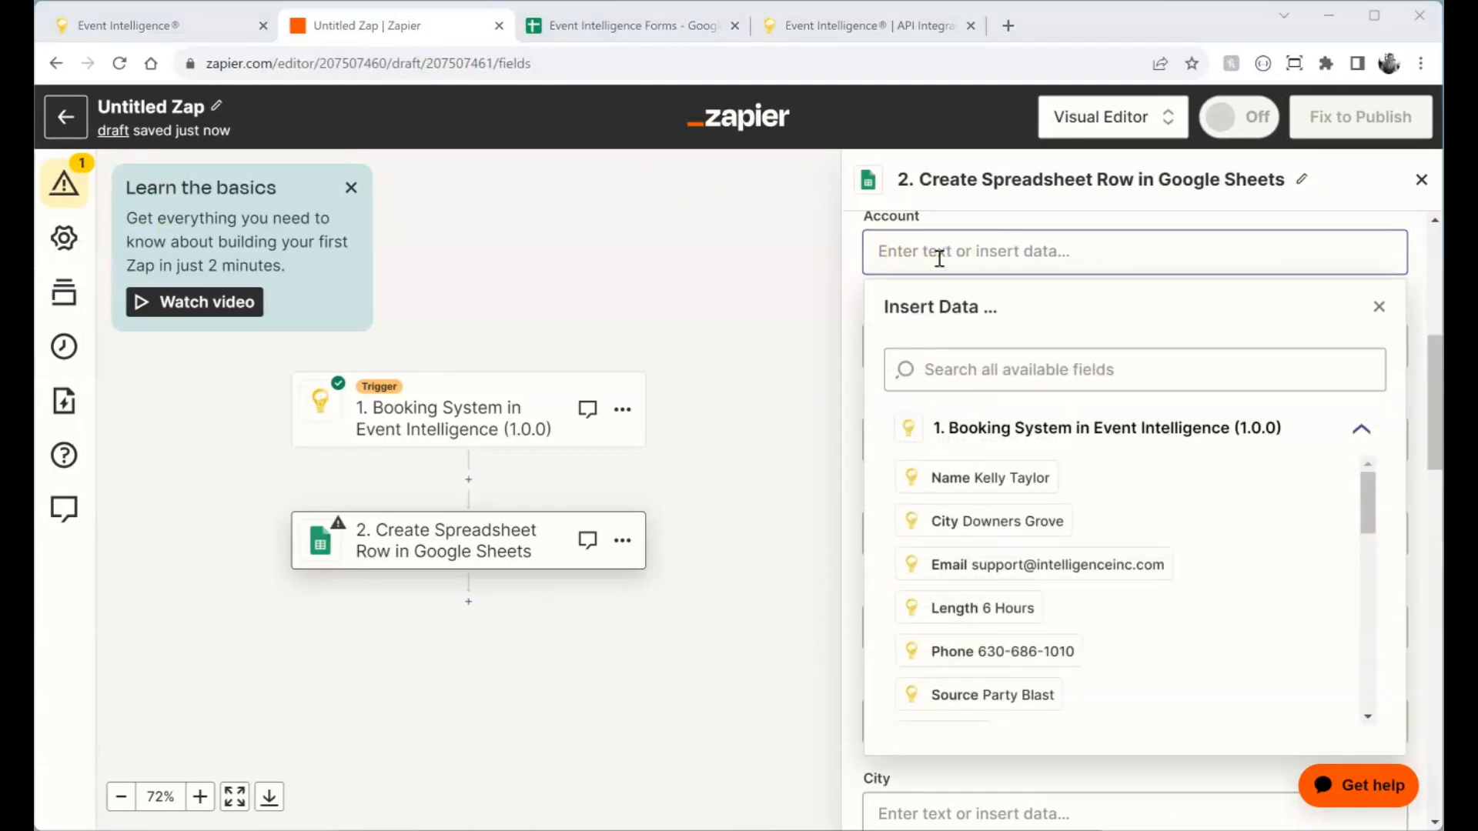
{"action": "scroll", "coordinate": [1029, 484], "scroll_direction": "down", "scroll_amount": 3}
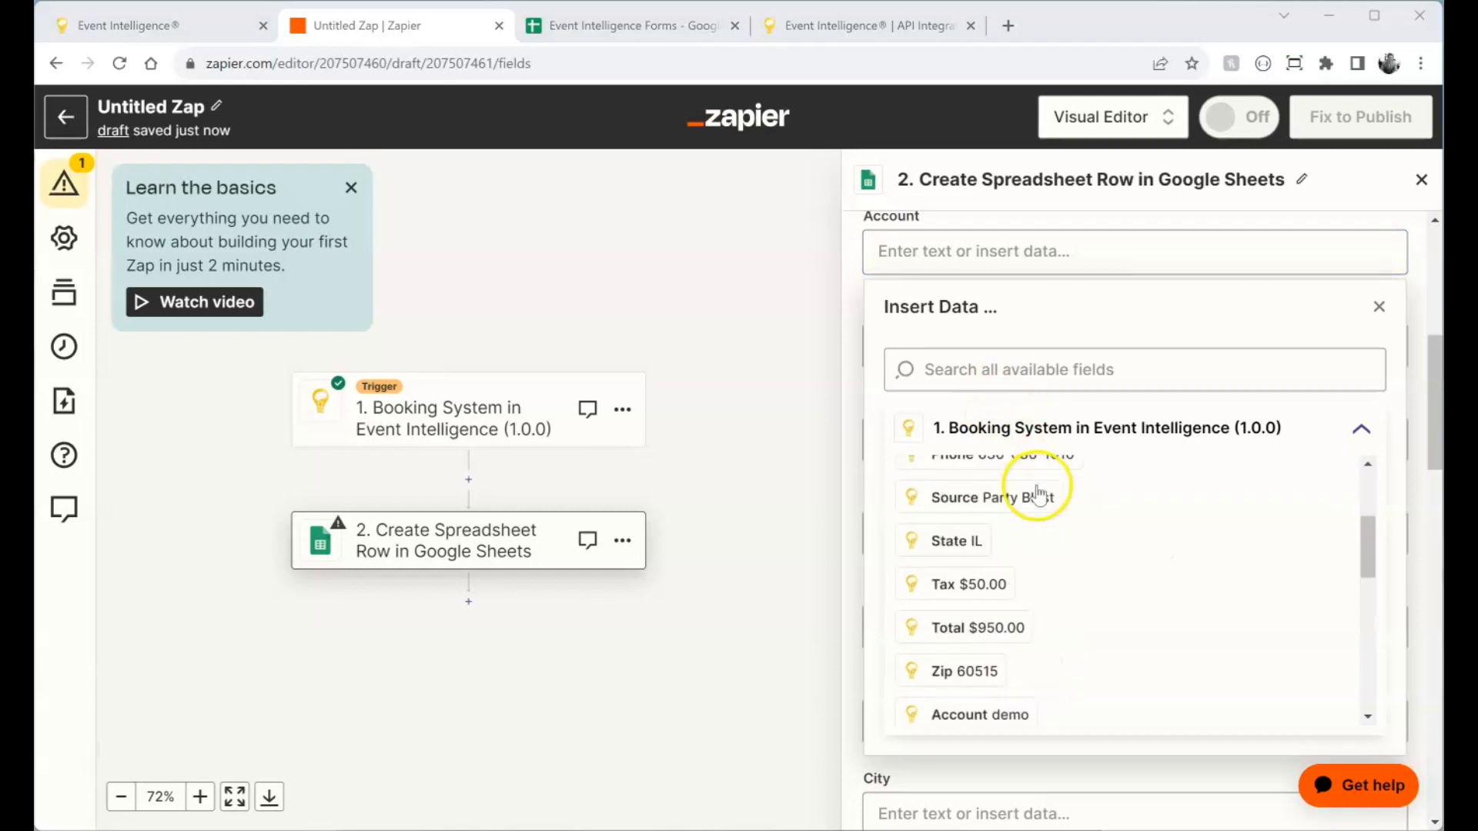
{"action": "scroll", "coordinate": [1031, 531], "scroll_direction": "down", "scroll_amount": 2}
{"action": "left_click", "coordinate": [986, 615]}
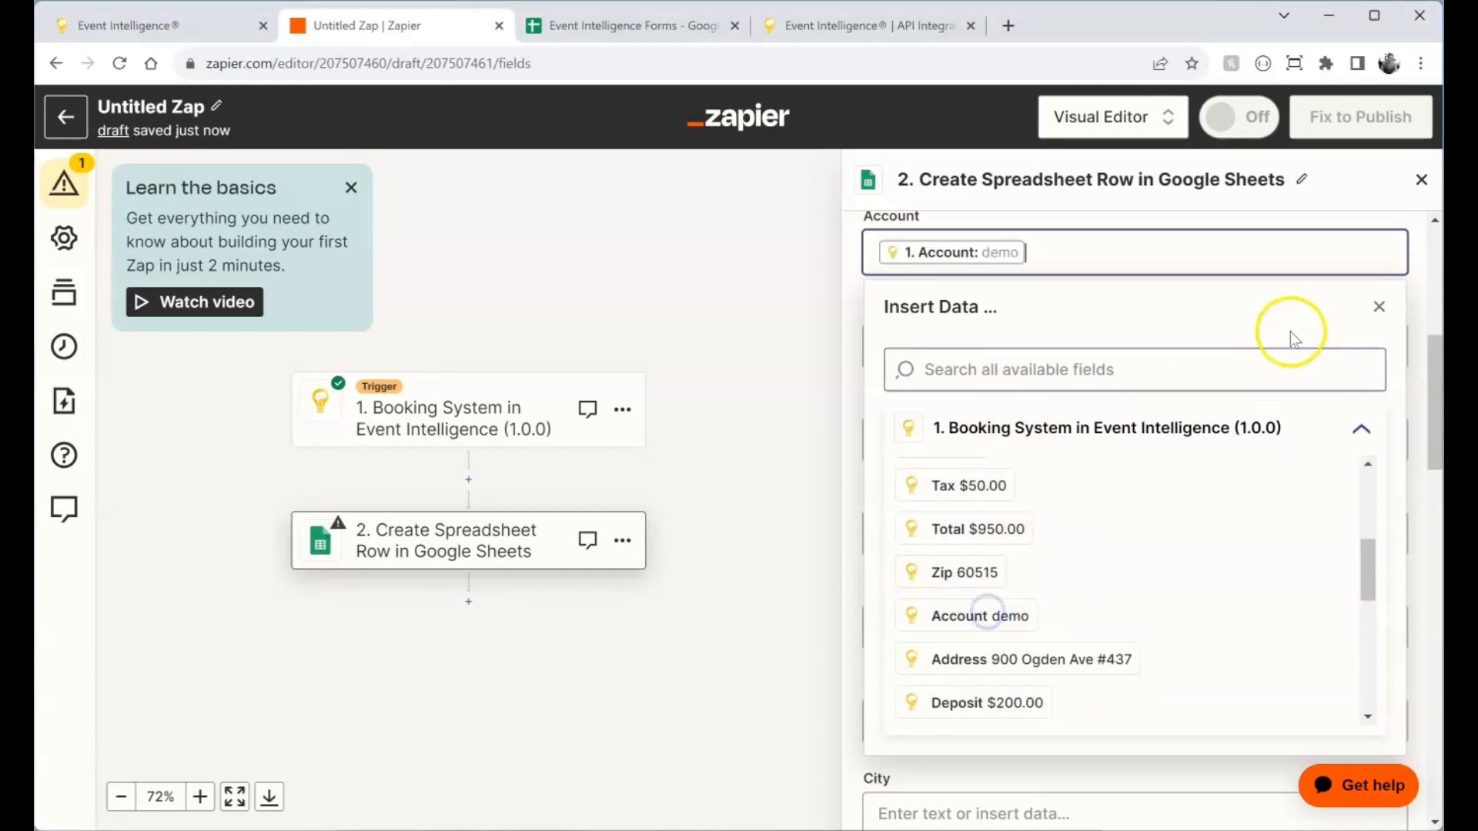
{"action": "left_click", "coordinate": [1377, 308]}
Find the trigger's Received data by searching for "received" and map it to the Received field
{"action": "left_click", "coordinate": [934, 348]}
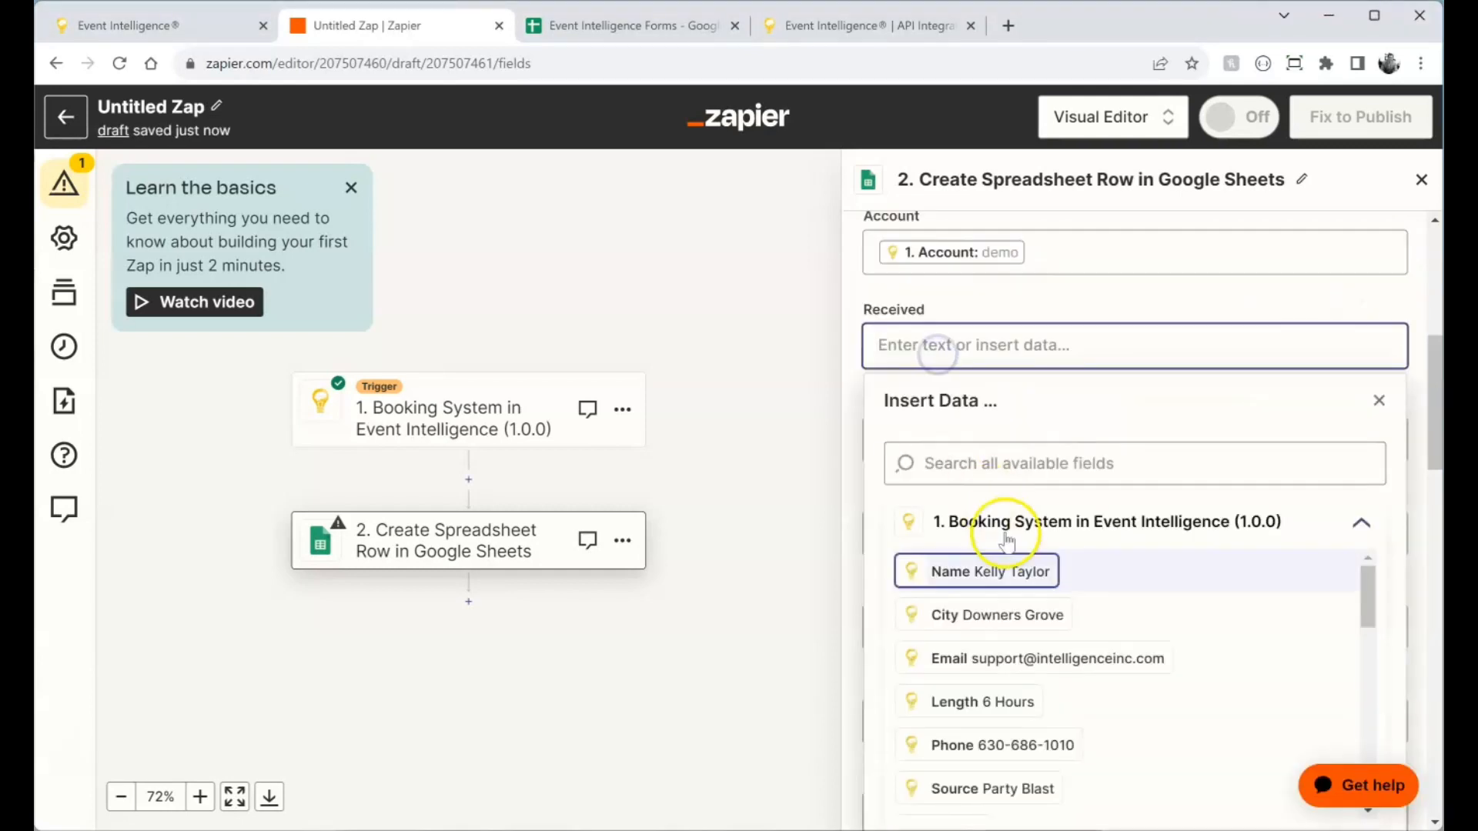
{"action": "scroll", "coordinate": [1047, 602], "scroll_direction": "down", "scroll_amount": 4}
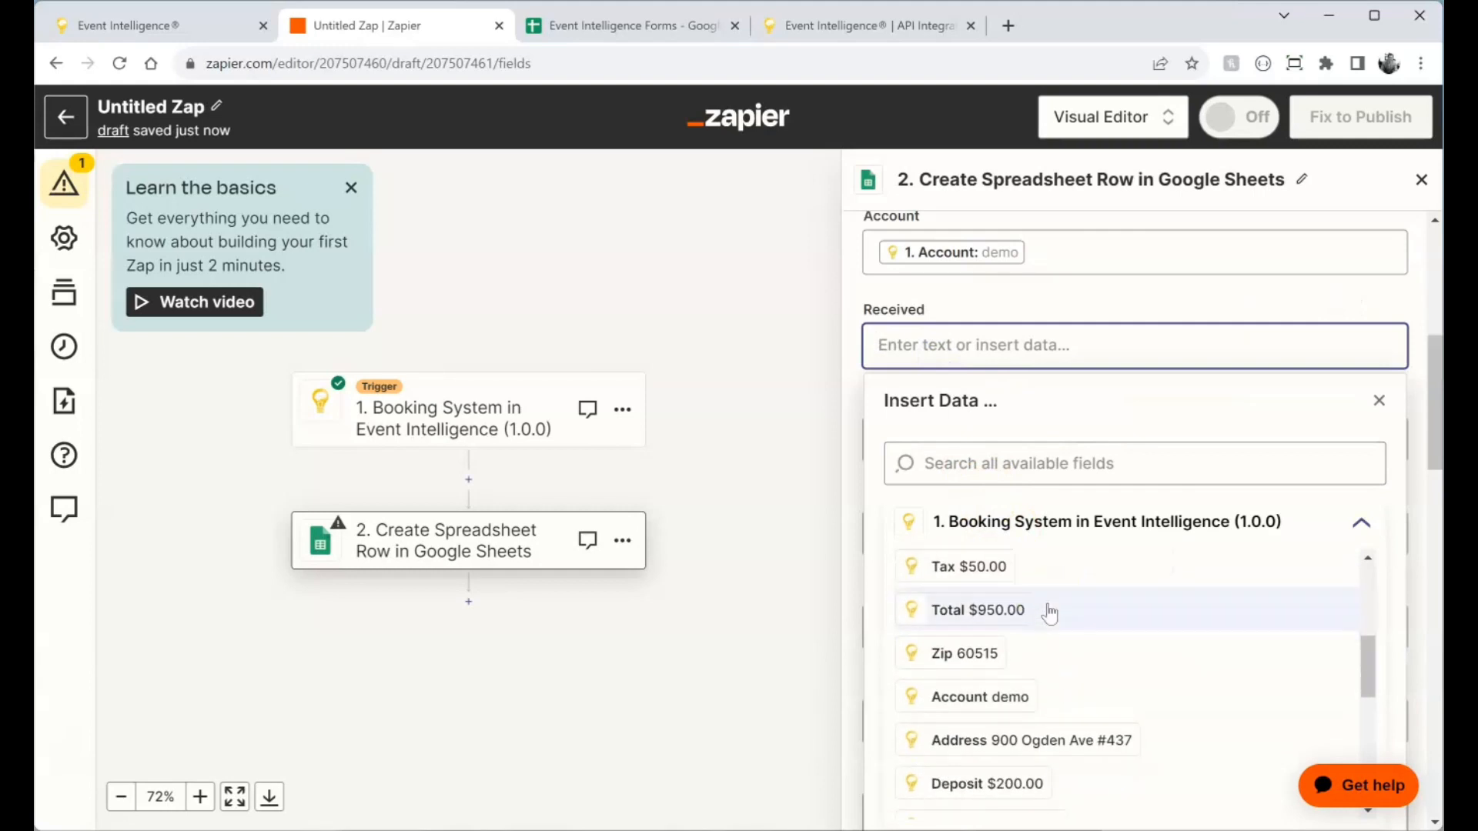
{"action": "scroll", "coordinate": [1049, 611], "scroll_direction": "down", "scroll_amount": 2}
{"action": "scroll", "coordinate": [1049, 612], "scroll_direction": "down", "scroll_amount": 4}
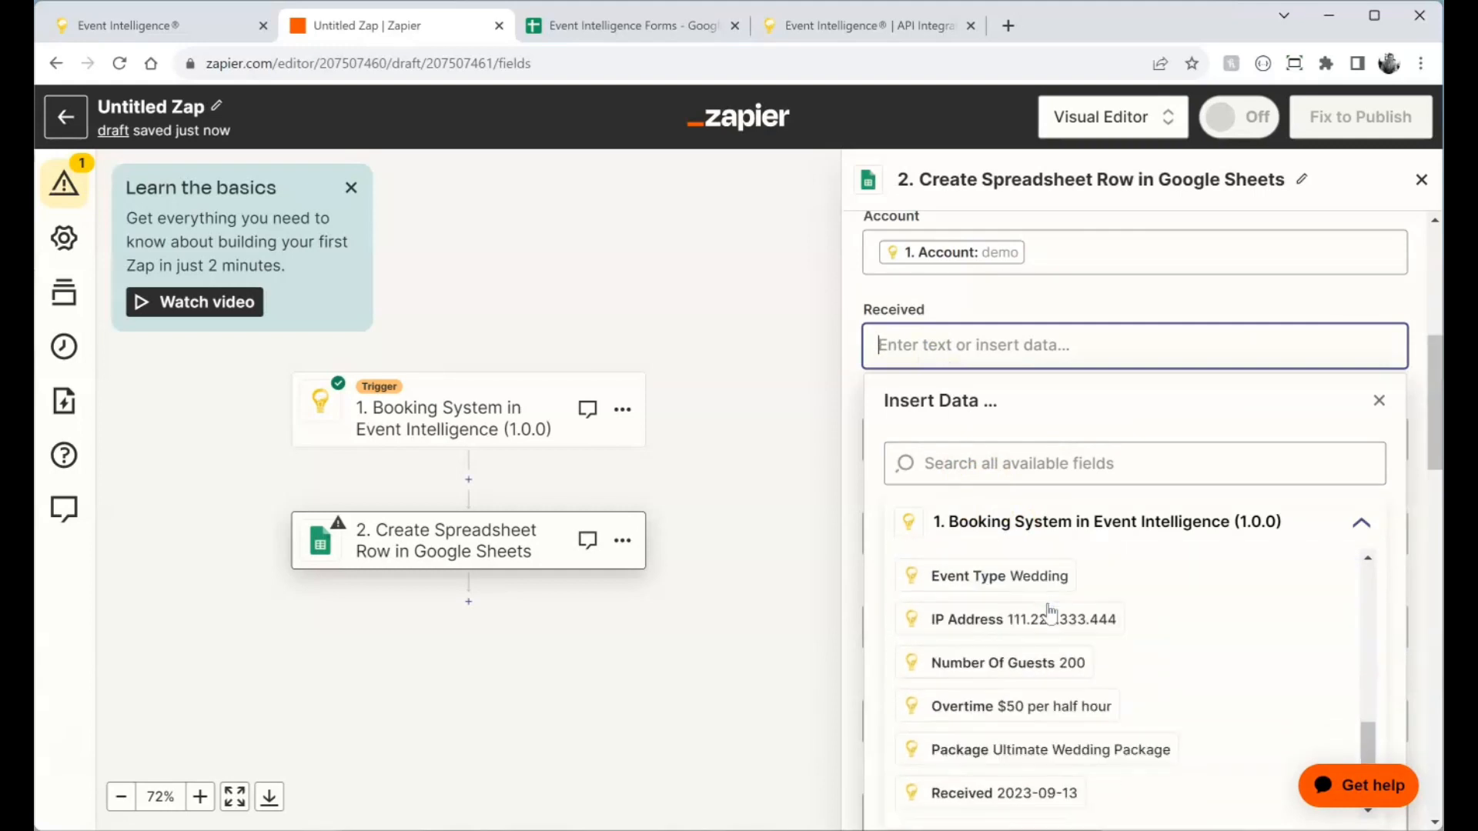
{"action": "left_click", "coordinate": [1016, 465]}
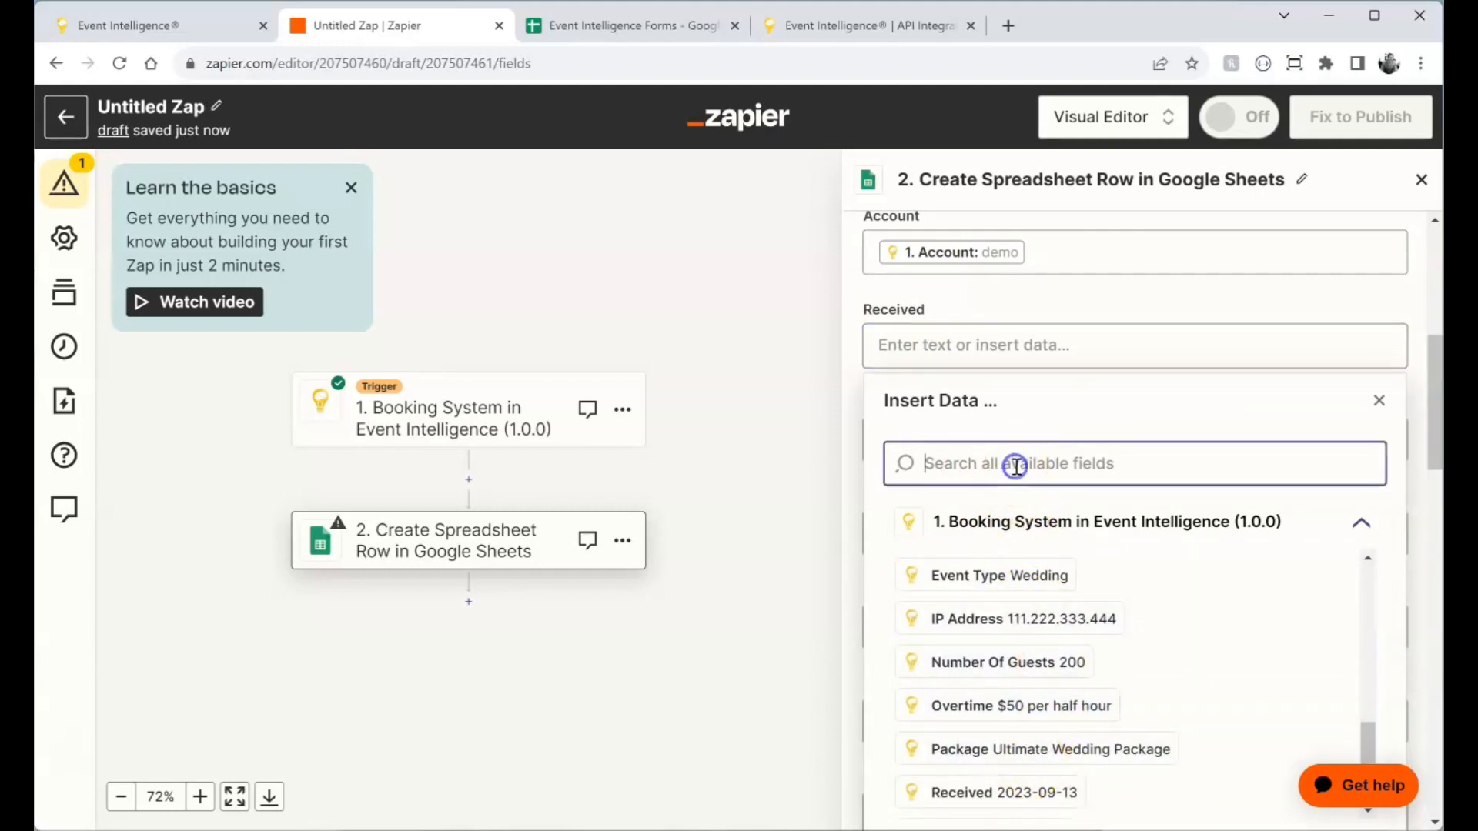
{"action": "type", "text": "reei"}
{"action": "type", "text": "ived"}
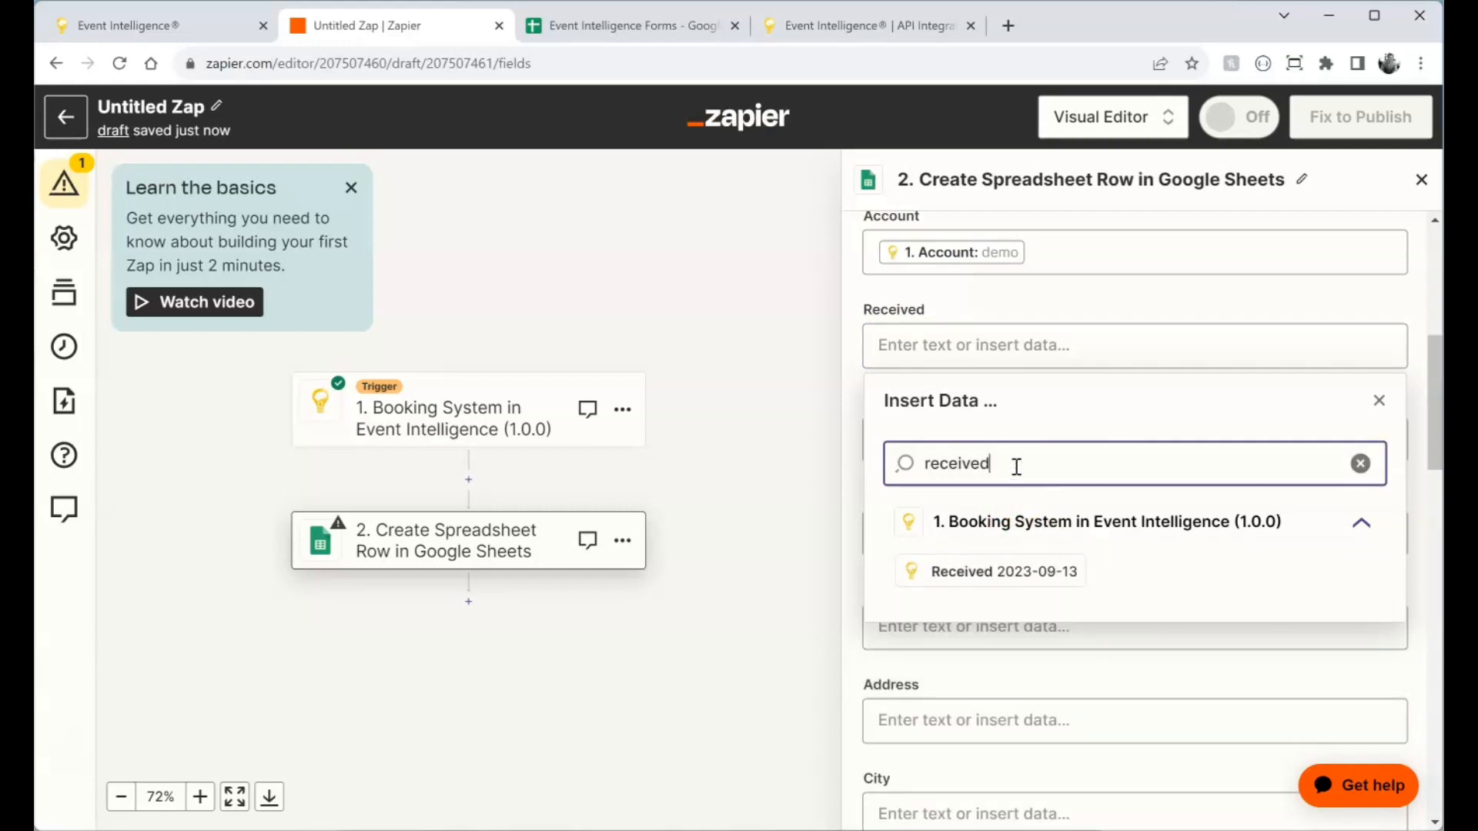
{"action": "left_click", "coordinate": [1005, 571]}
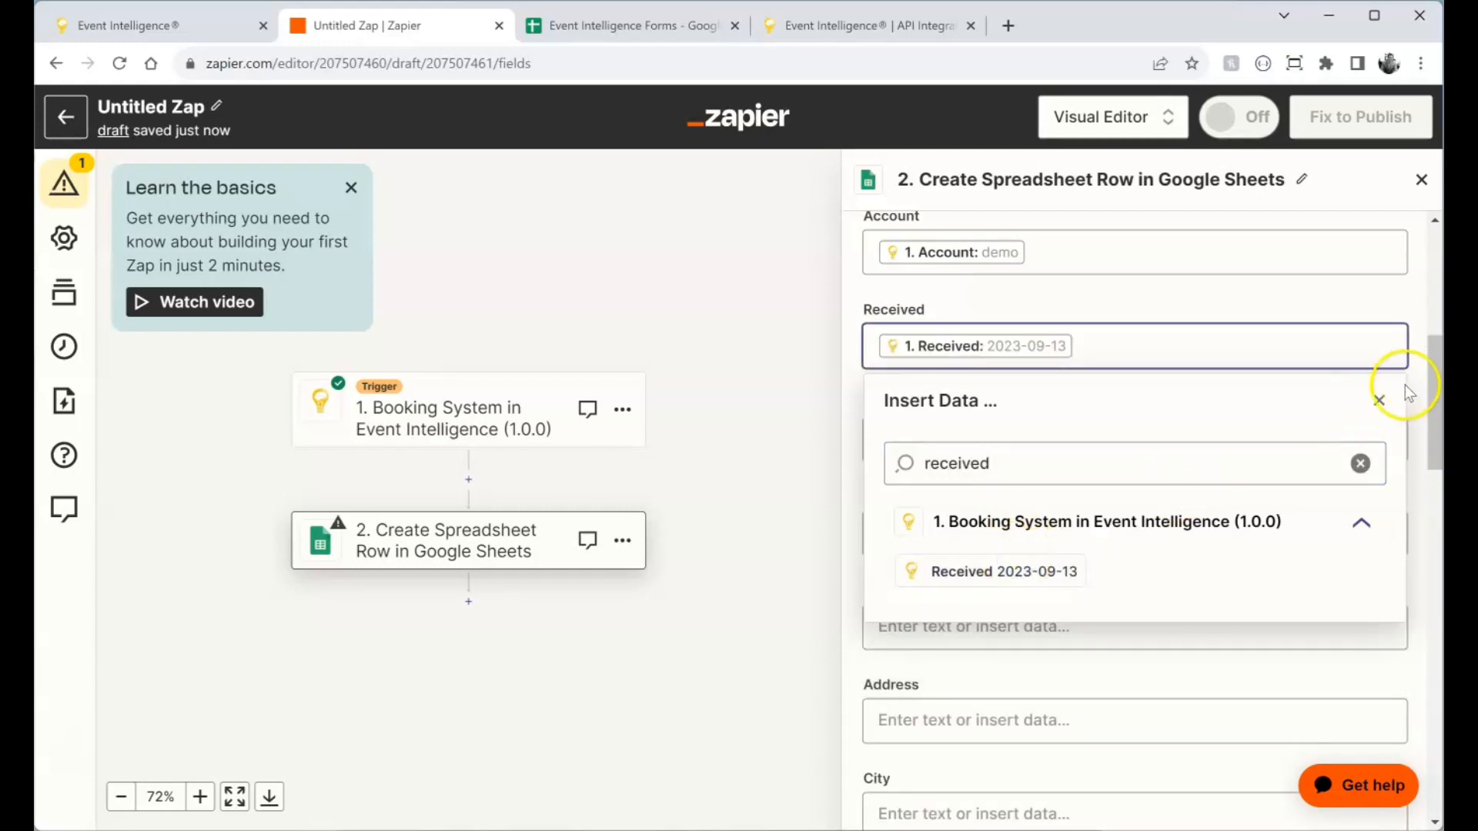
{"action": "left_click", "coordinate": [1380, 401]}
Map the trigger's Name and Email data to the Name and Email fields of the spreadsheet row
{"action": "left_click", "coordinate": [979, 439]}
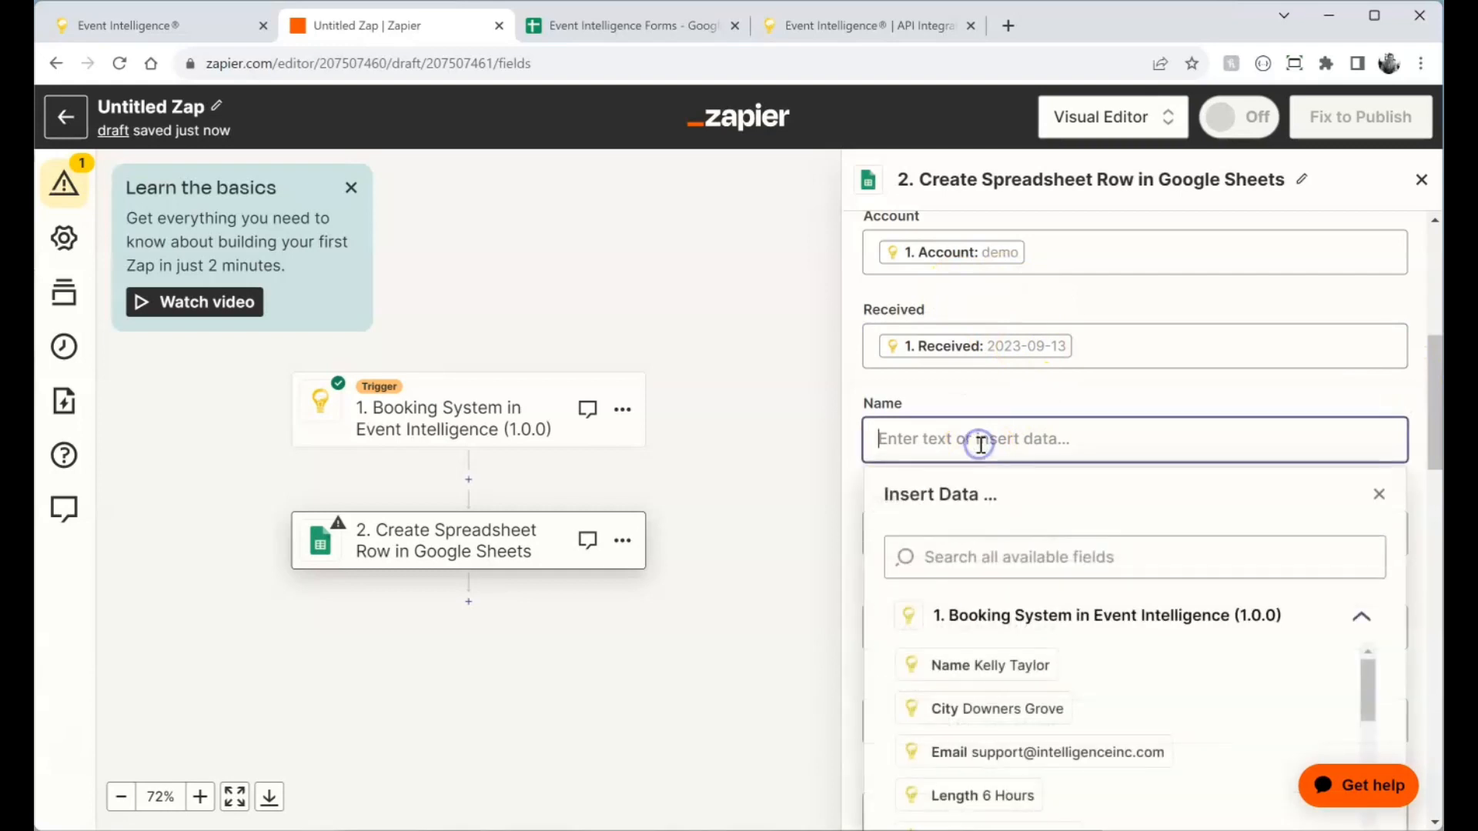
{"action": "left_click", "coordinate": [1012, 666]}
{"action": "left_click", "coordinate": [1380, 495]}
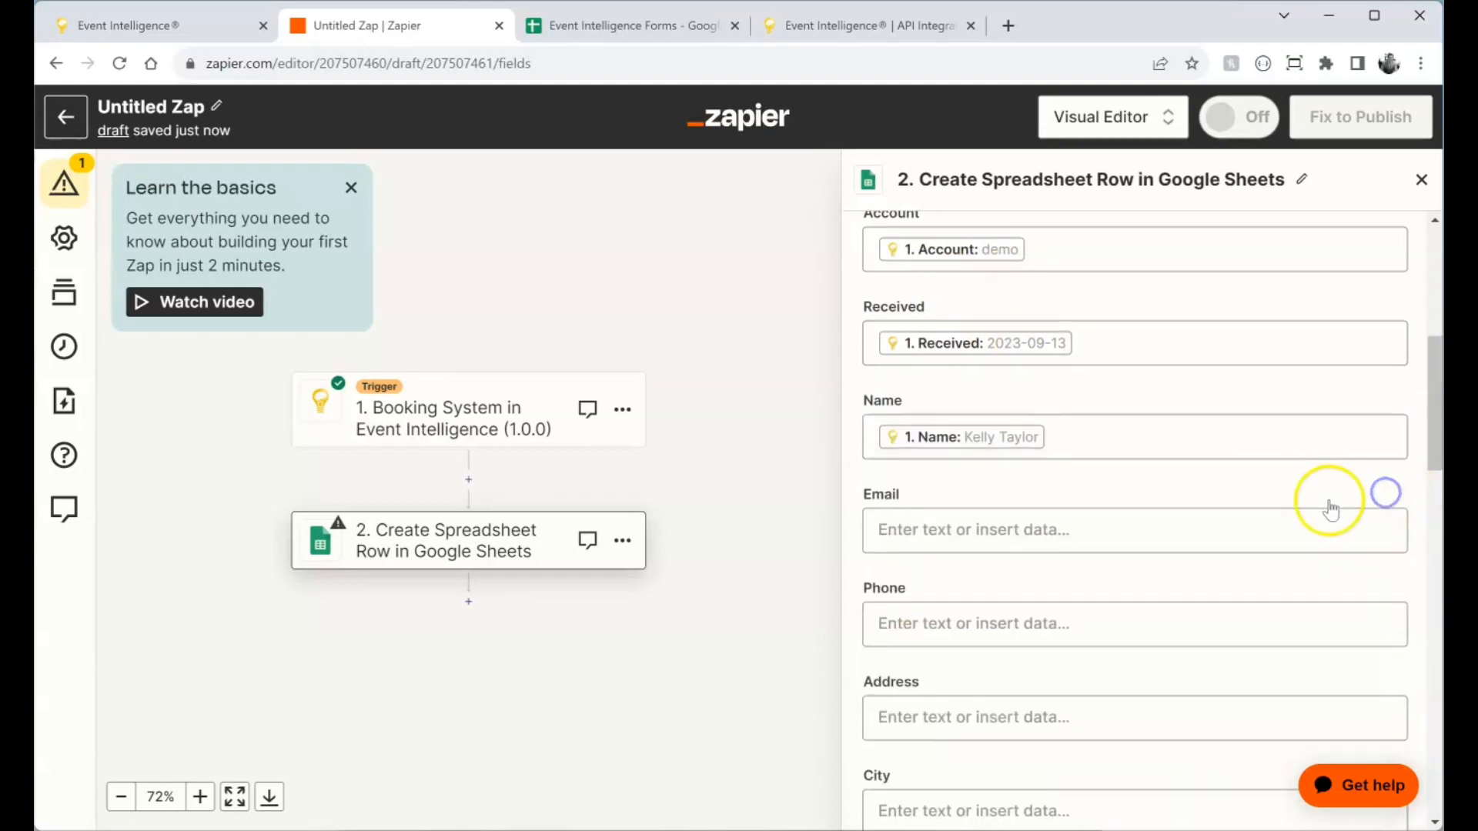
{"action": "scroll", "coordinate": [1077, 423], "scroll_direction": "down", "scroll_amount": 3}
{"action": "left_click", "coordinate": [982, 333]}
{"action": "left_click", "coordinate": [1052, 674]}
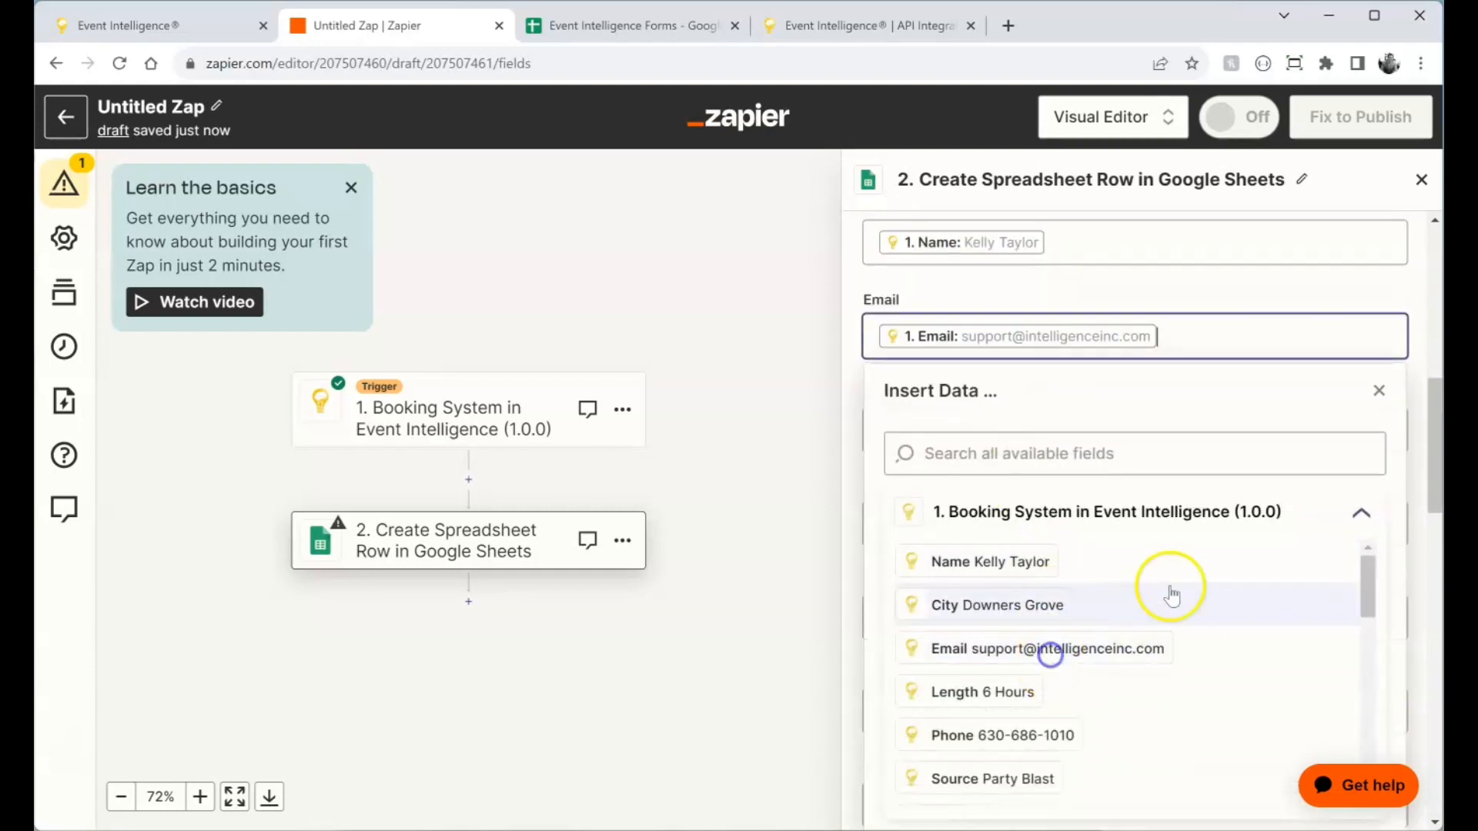
{"action": "left_click", "coordinate": [1376, 391]}
Find the trigger's Phone data by searching for "phone" and map it to the Phone field
{"action": "left_click", "coordinate": [1072, 438]}
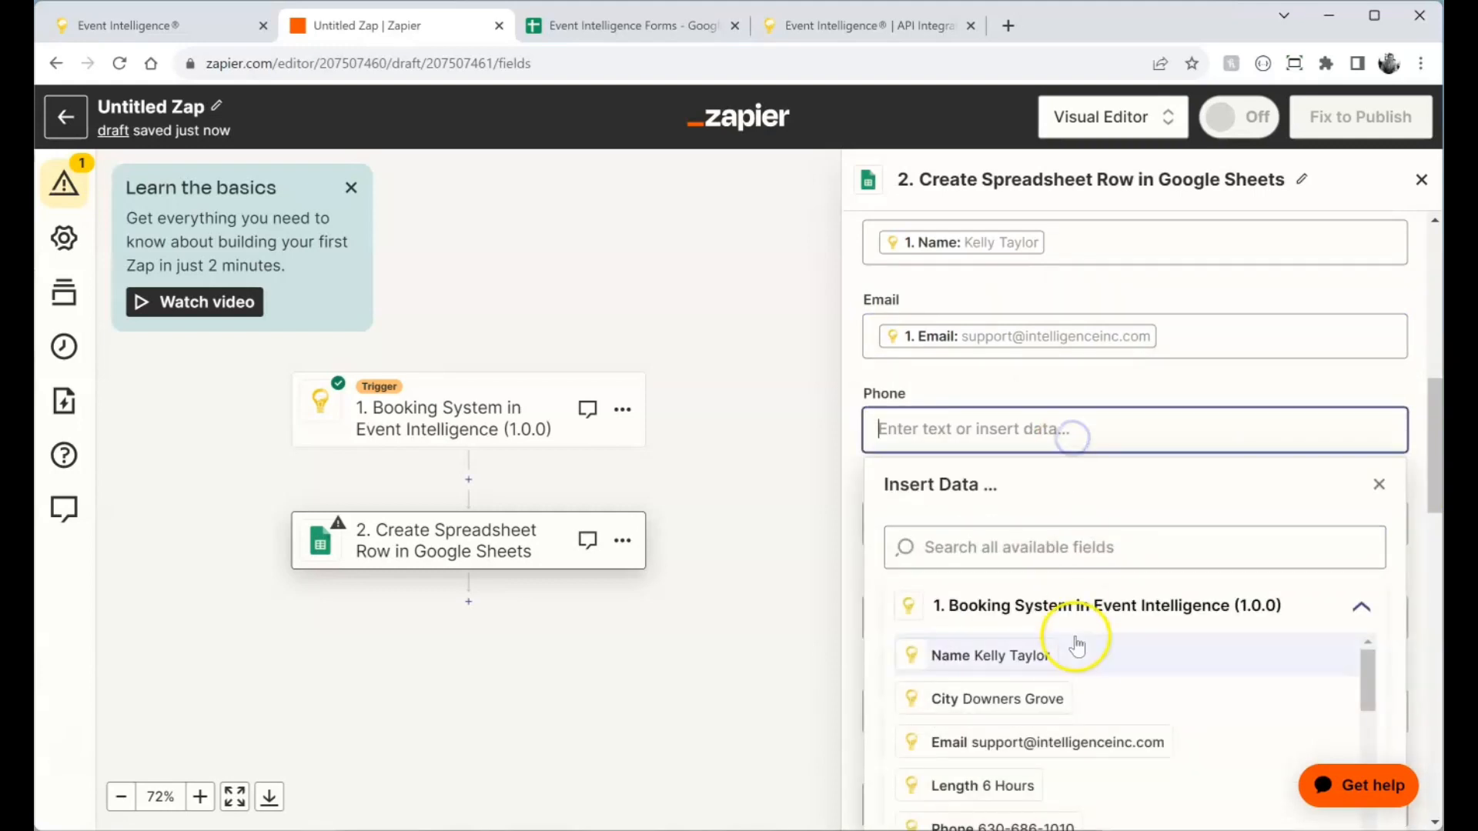
{"action": "scroll", "coordinate": [1072, 631], "scroll_direction": "down", "scroll_amount": 5}
{"action": "scroll", "coordinate": [1054, 718], "scroll_direction": "down", "scroll_amount": 5}
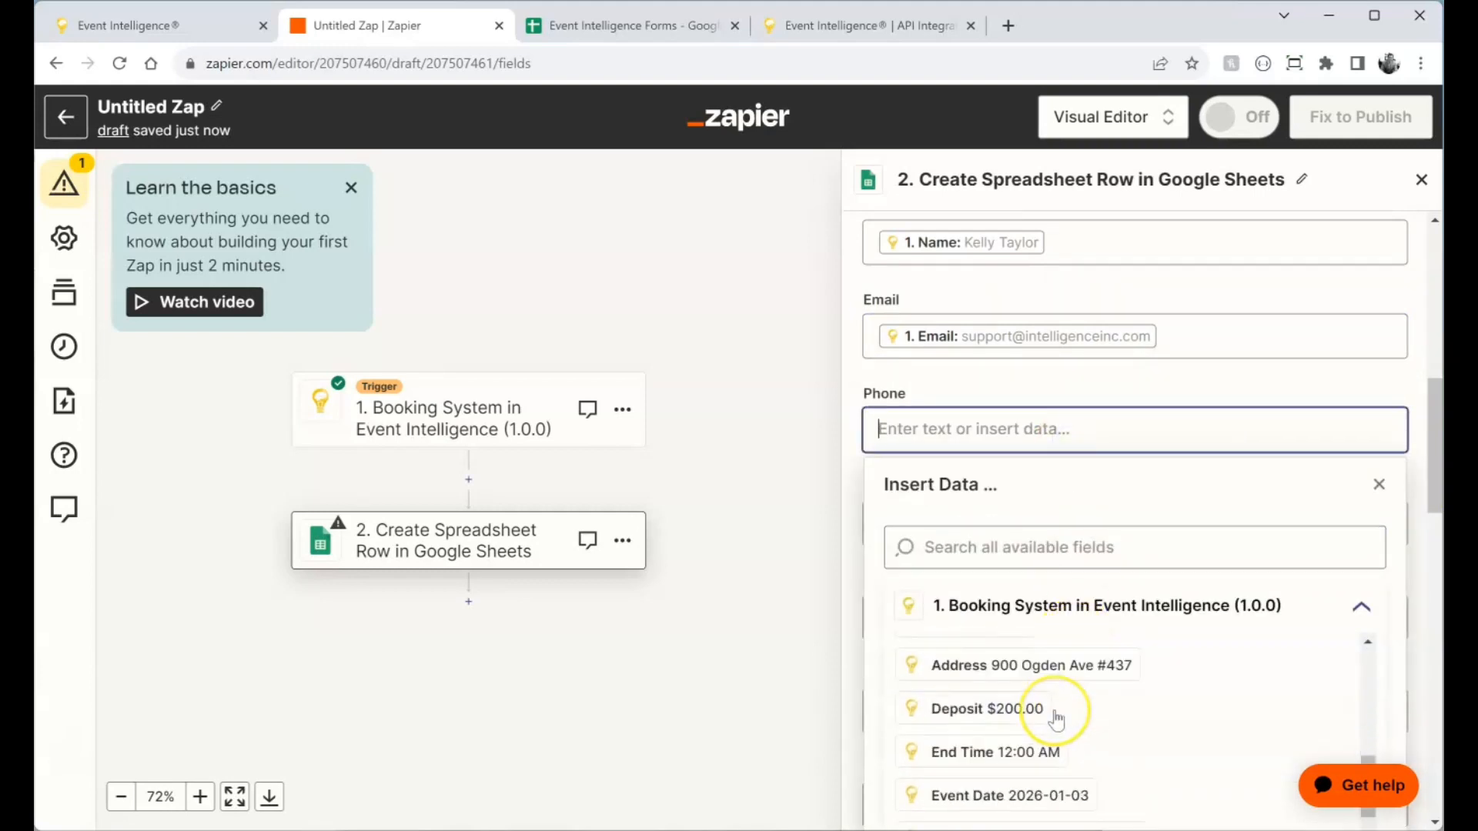
{"action": "scroll", "coordinate": [1056, 720], "scroll_direction": "up", "scroll_amount": 10}
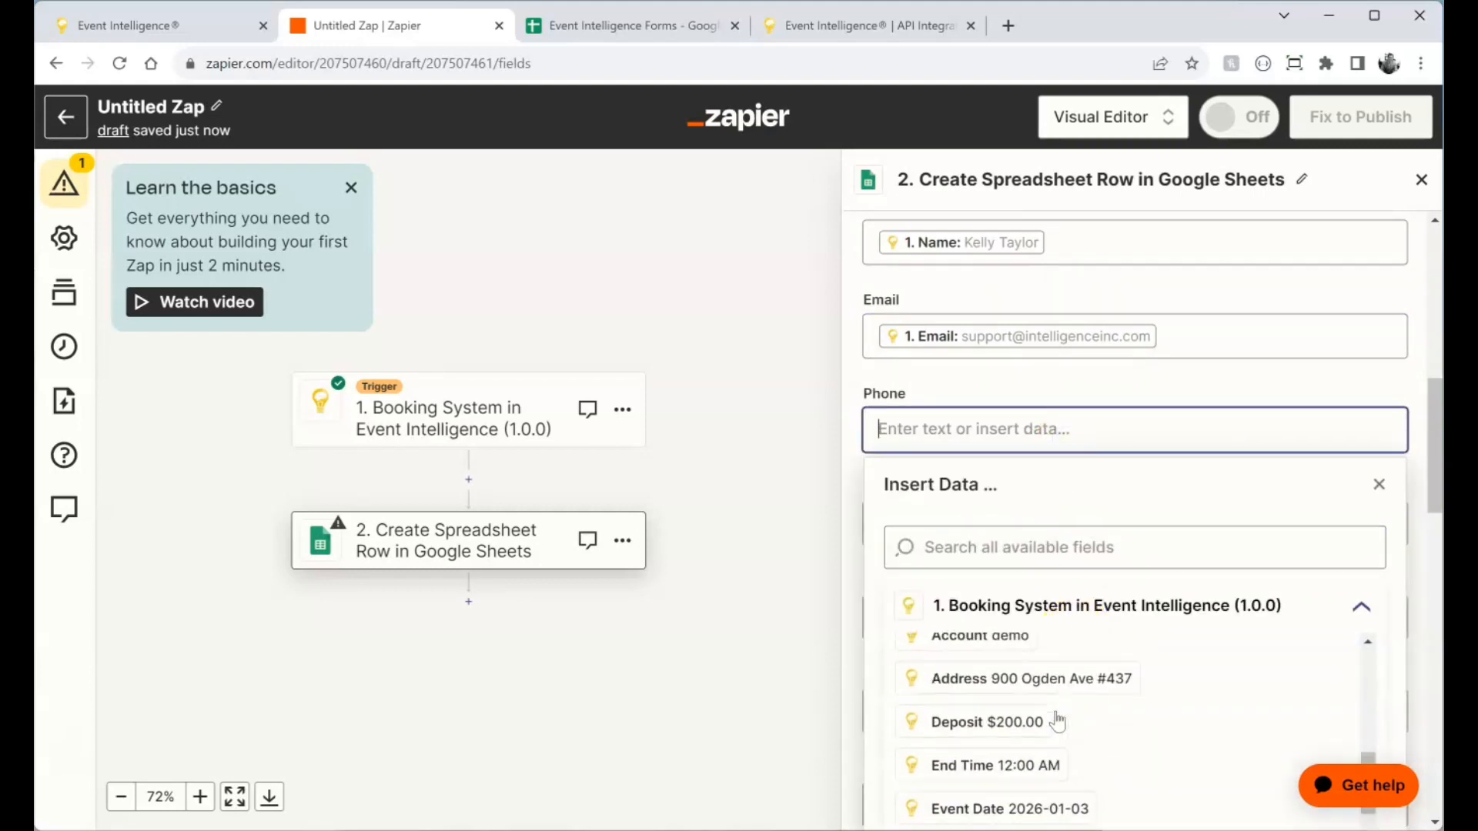
{"action": "scroll", "coordinate": [1057, 719], "scroll_direction": "up", "scroll_amount": 2}
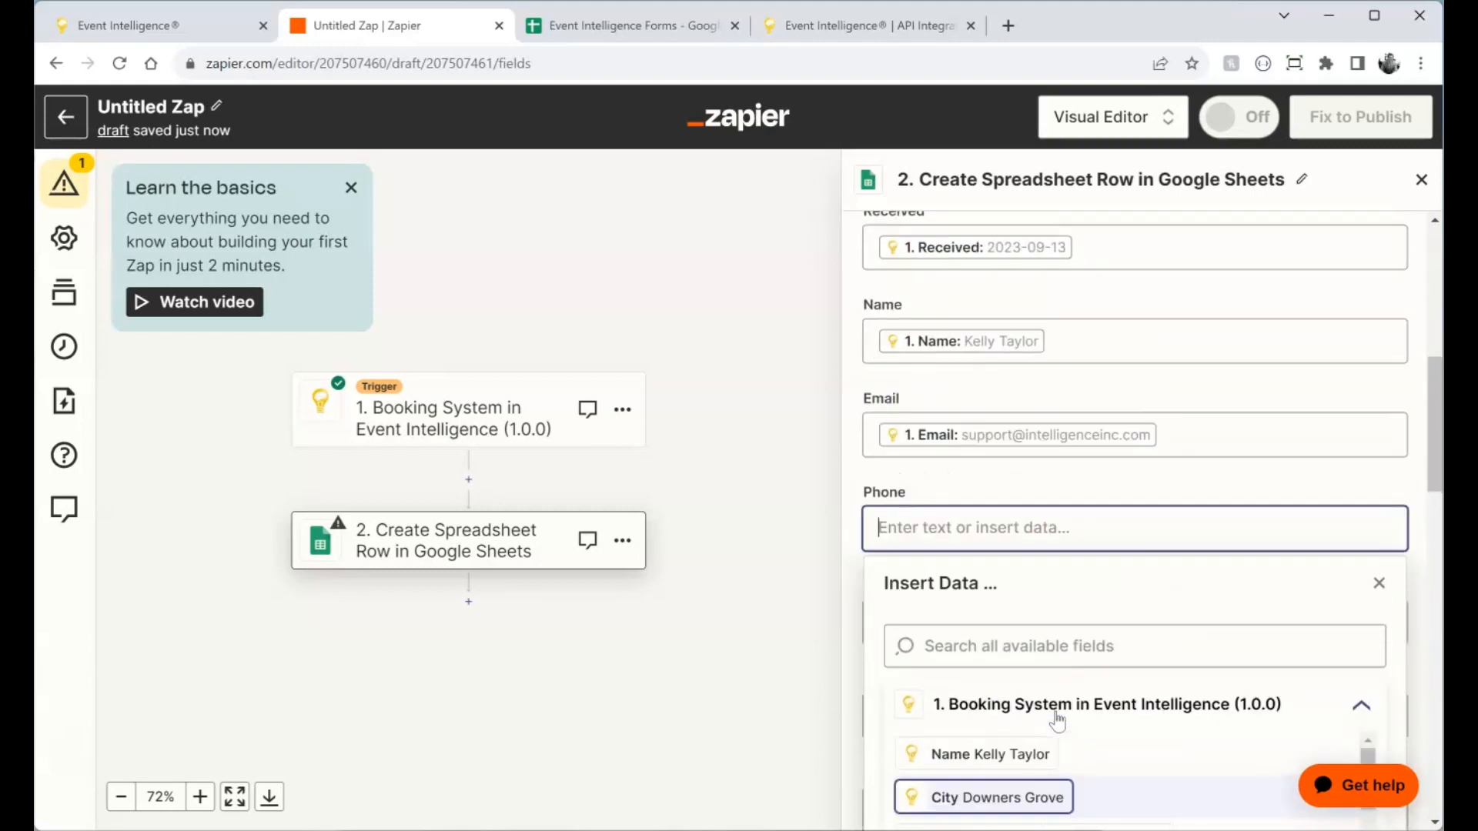
{"action": "left_click", "coordinate": [1031, 645]}
{"action": "type", "text": "phone"}
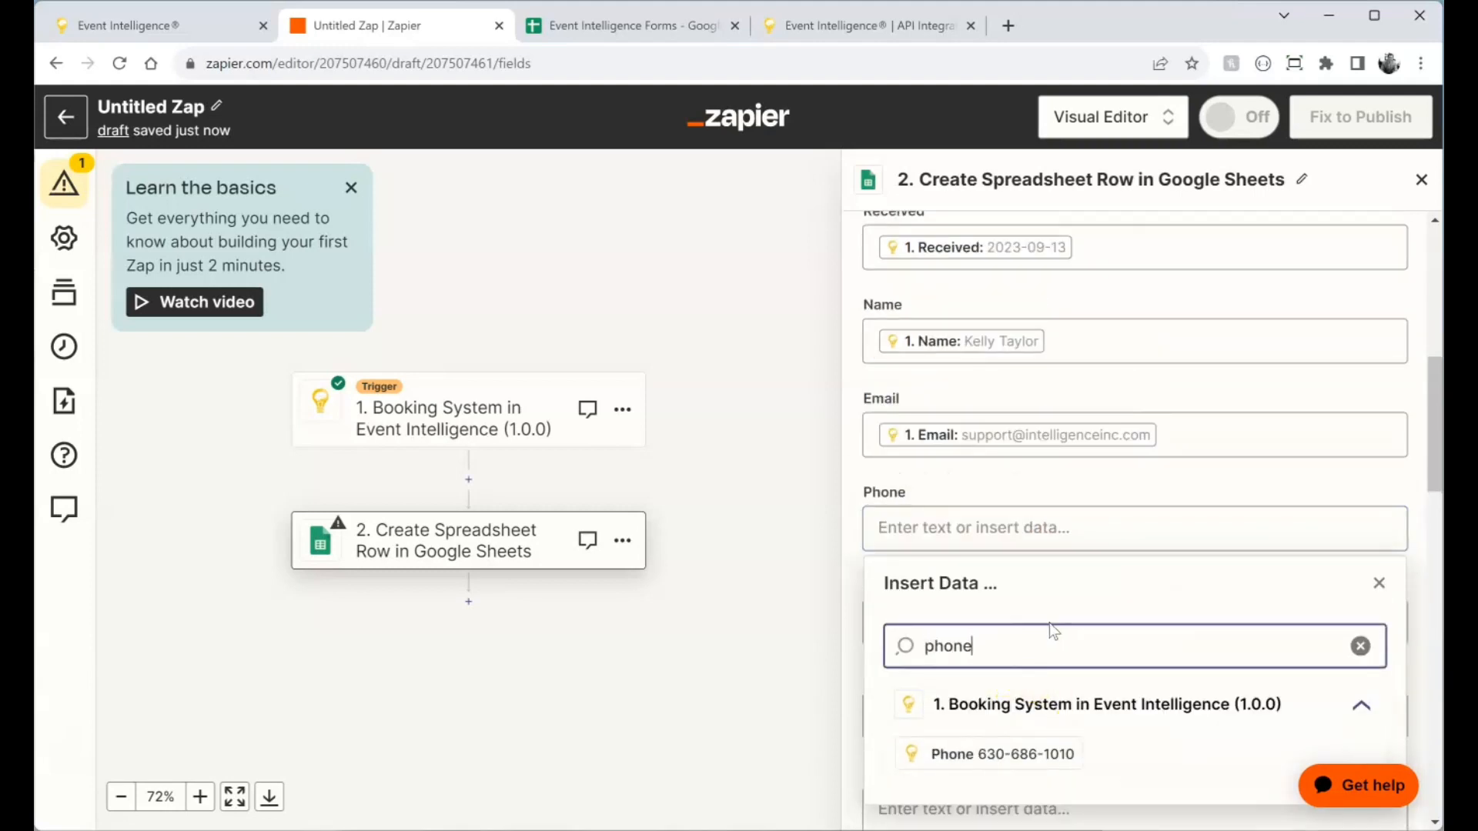
{"action": "left_click", "coordinate": [993, 753]}
{"action": "scroll", "coordinate": [1239, 528], "scroll_direction": "down", "scroll_amount": 3}
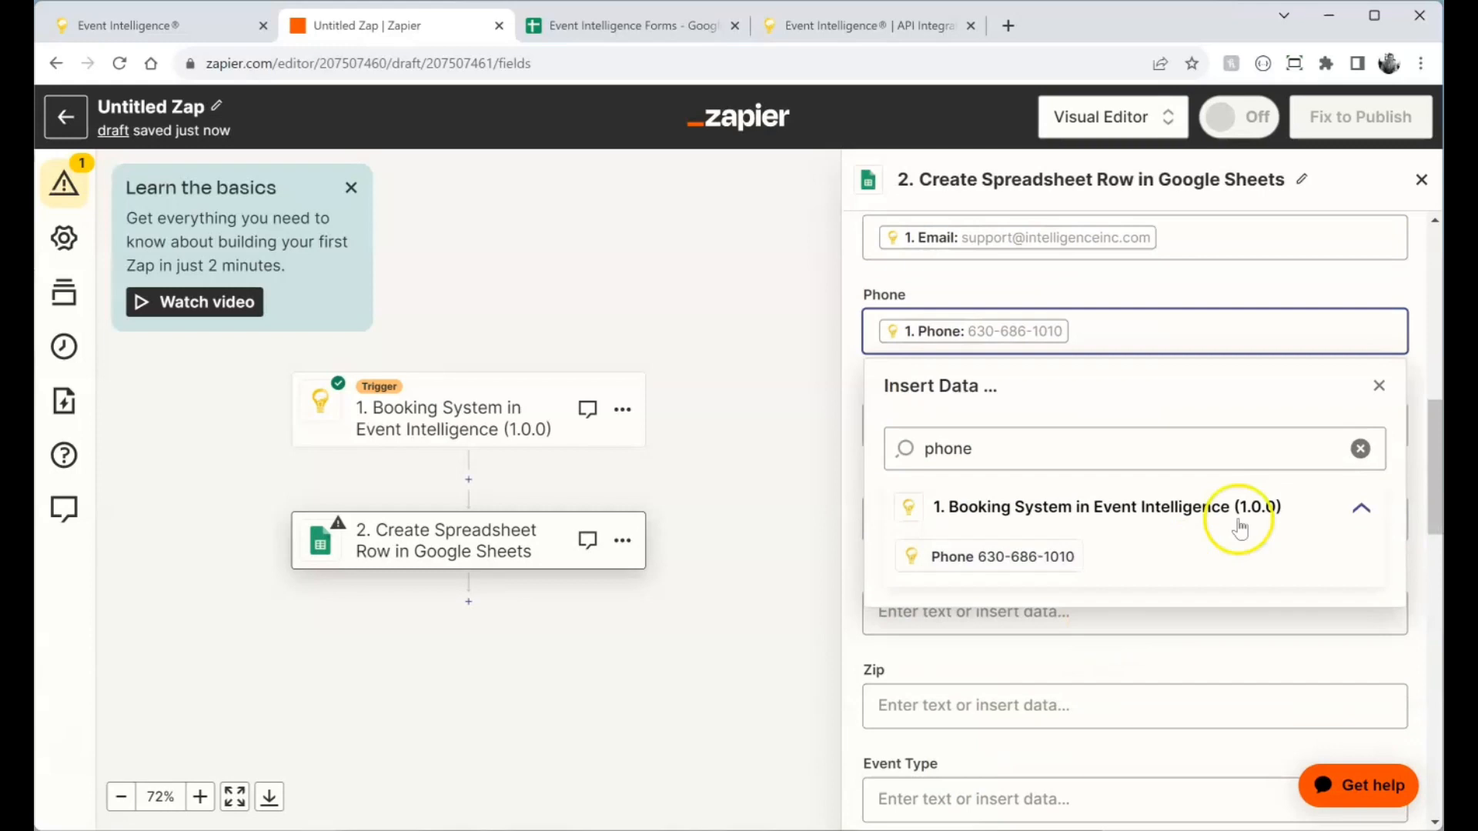
{"action": "left_click", "coordinate": [1379, 385]}
Map the Booking System trigger's Address data to the Address field of the spreadsheet row
{"action": "left_click", "coordinate": [1032, 421]}
{"action": "scroll", "coordinate": [1050, 685], "scroll_direction": "down", "scroll_amount": 5}
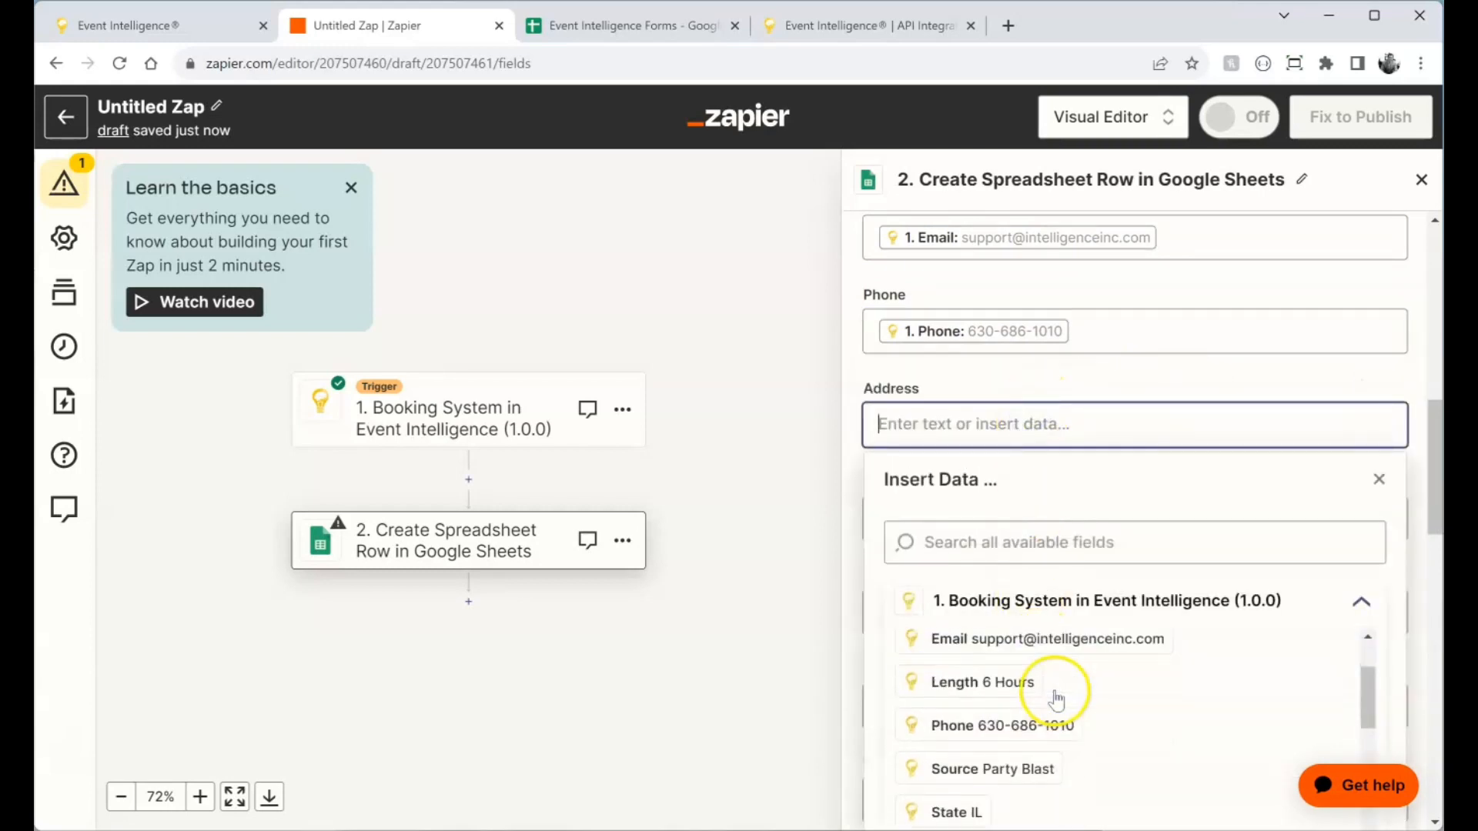
{"action": "scroll", "coordinate": [1053, 715], "scroll_direction": "down", "scroll_amount": 2}
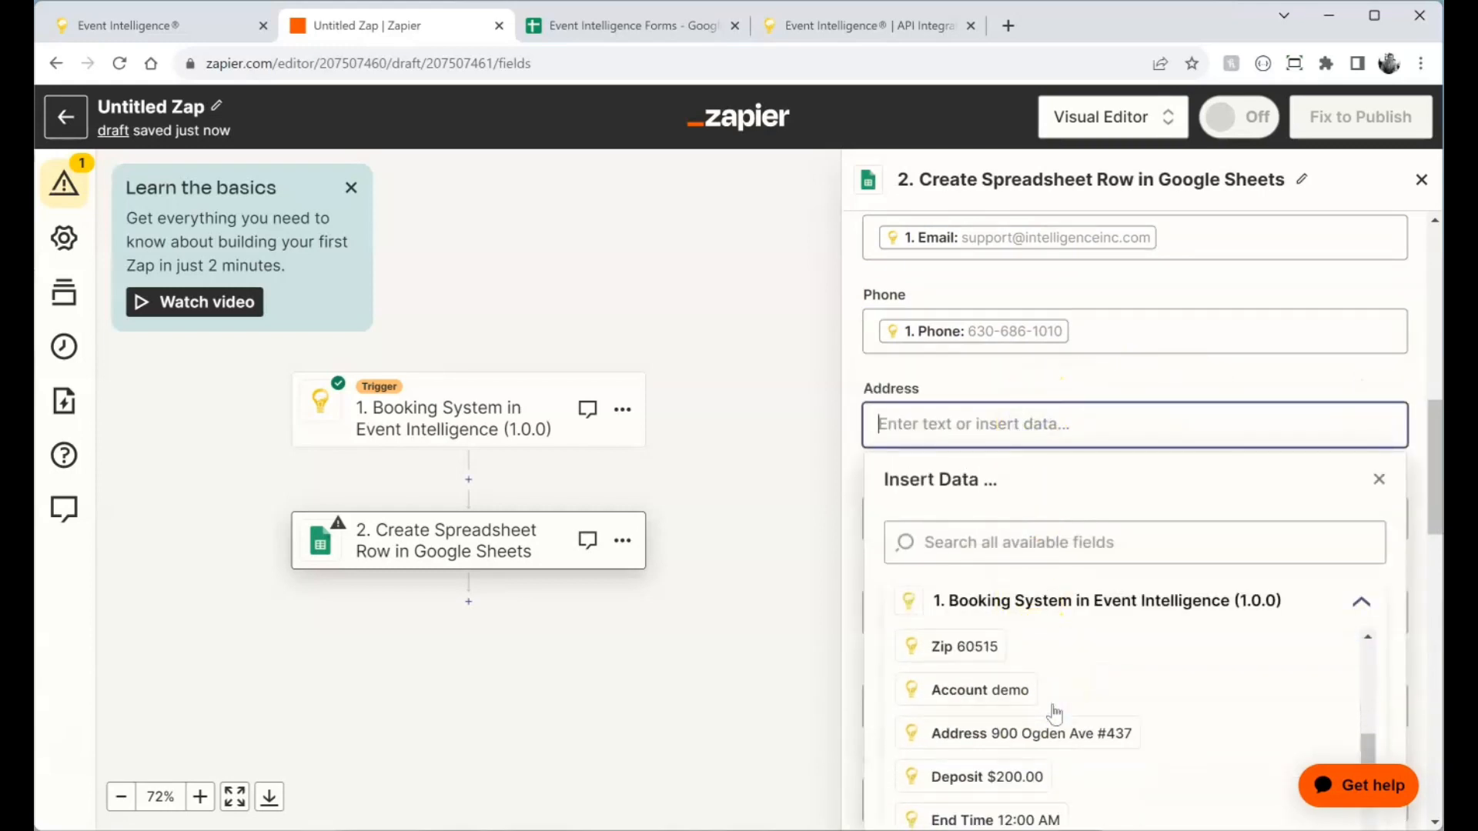
{"action": "left_click", "coordinate": [1025, 729]}
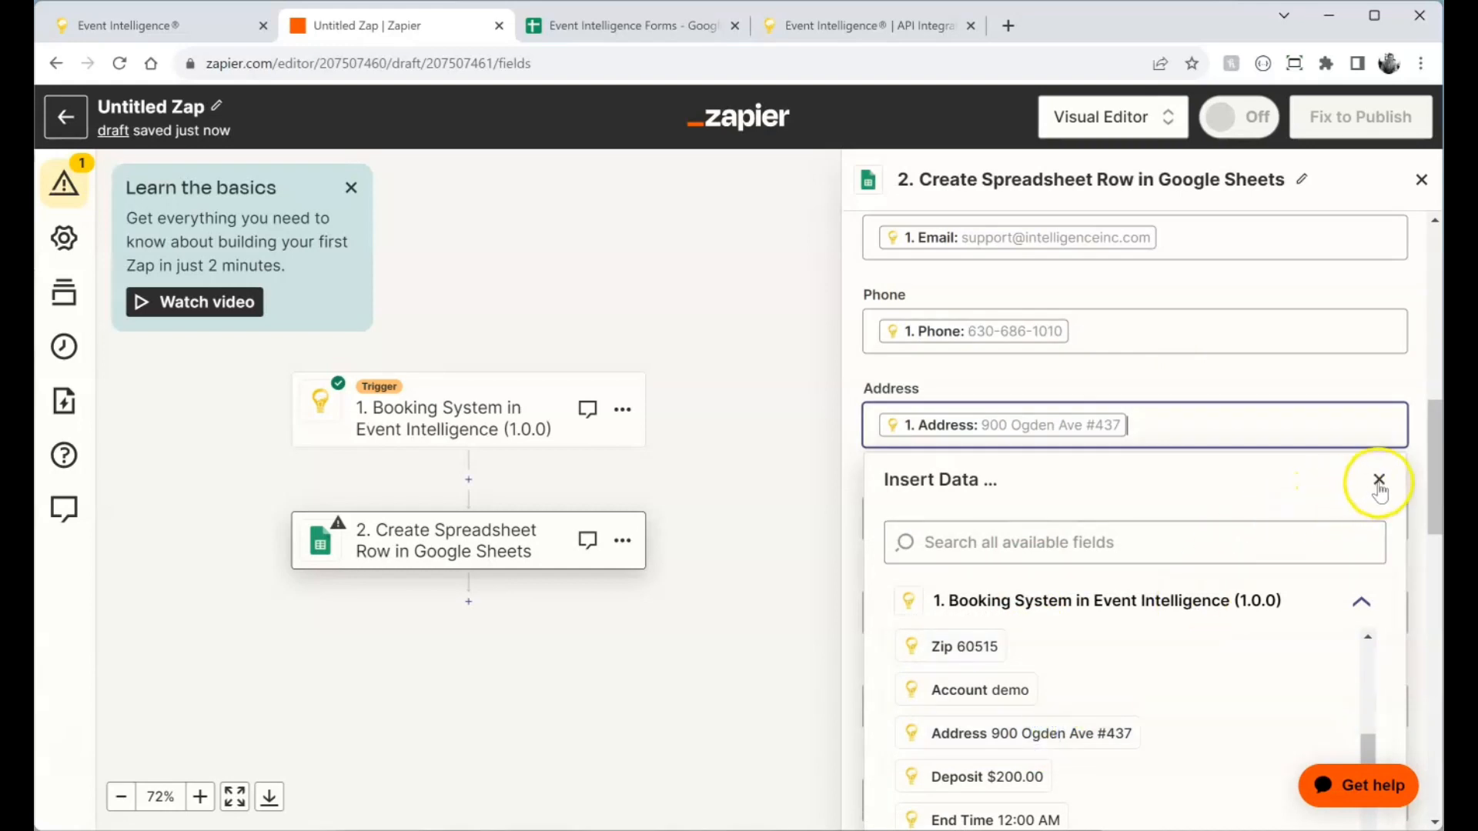
{"action": "left_click", "coordinate": [1379, 480]}
Map the trigger's City data to the City field of the spreadsheet row
{"action": "scroll", "coordinate": [1382, 492], "scroll_direction": "down", "scroll_amount": 1}
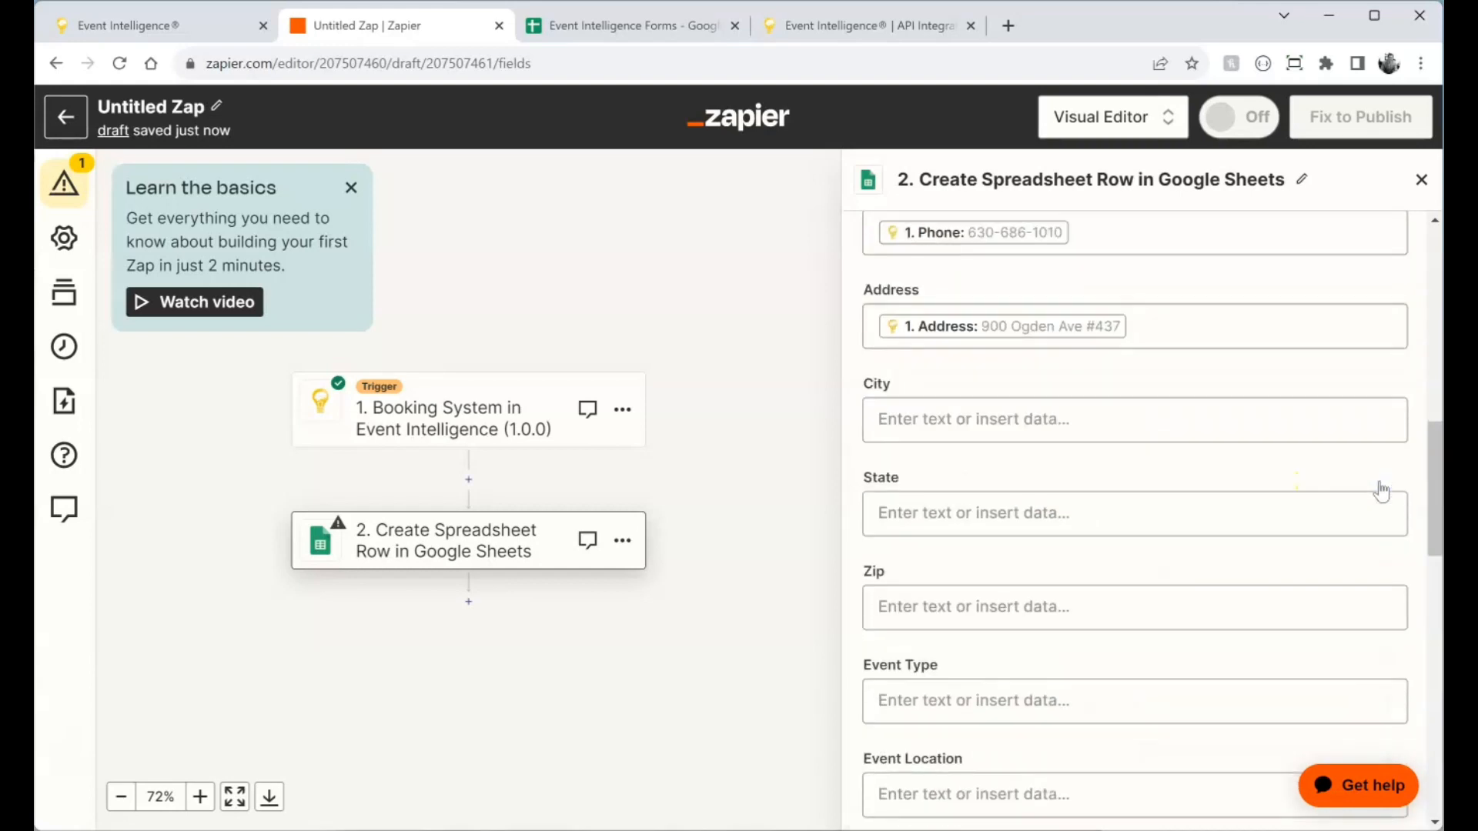
{"action": "left_click", "coordinate": [1120, 419]}
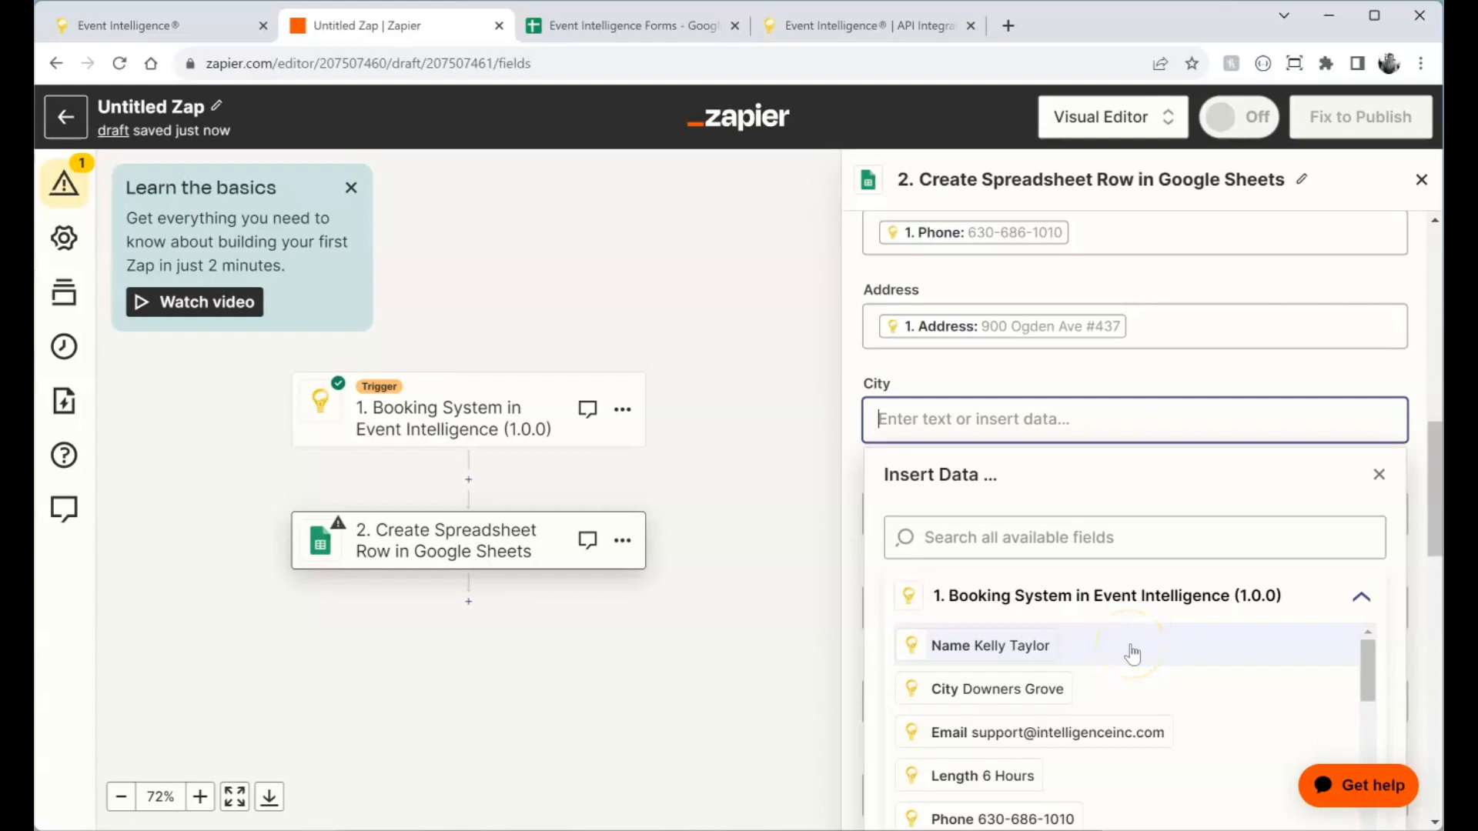
{"action": "scroll", "coordinate": [1131, 651], "scroll_direction": "down", "scroll_amount": 1}
{"action": "scroll", "coordinate": [1131, 651], "scroll_direction": "up", "scroll_amount": 1}
{"action": "left_click", "coordinate": [1020, 685]}
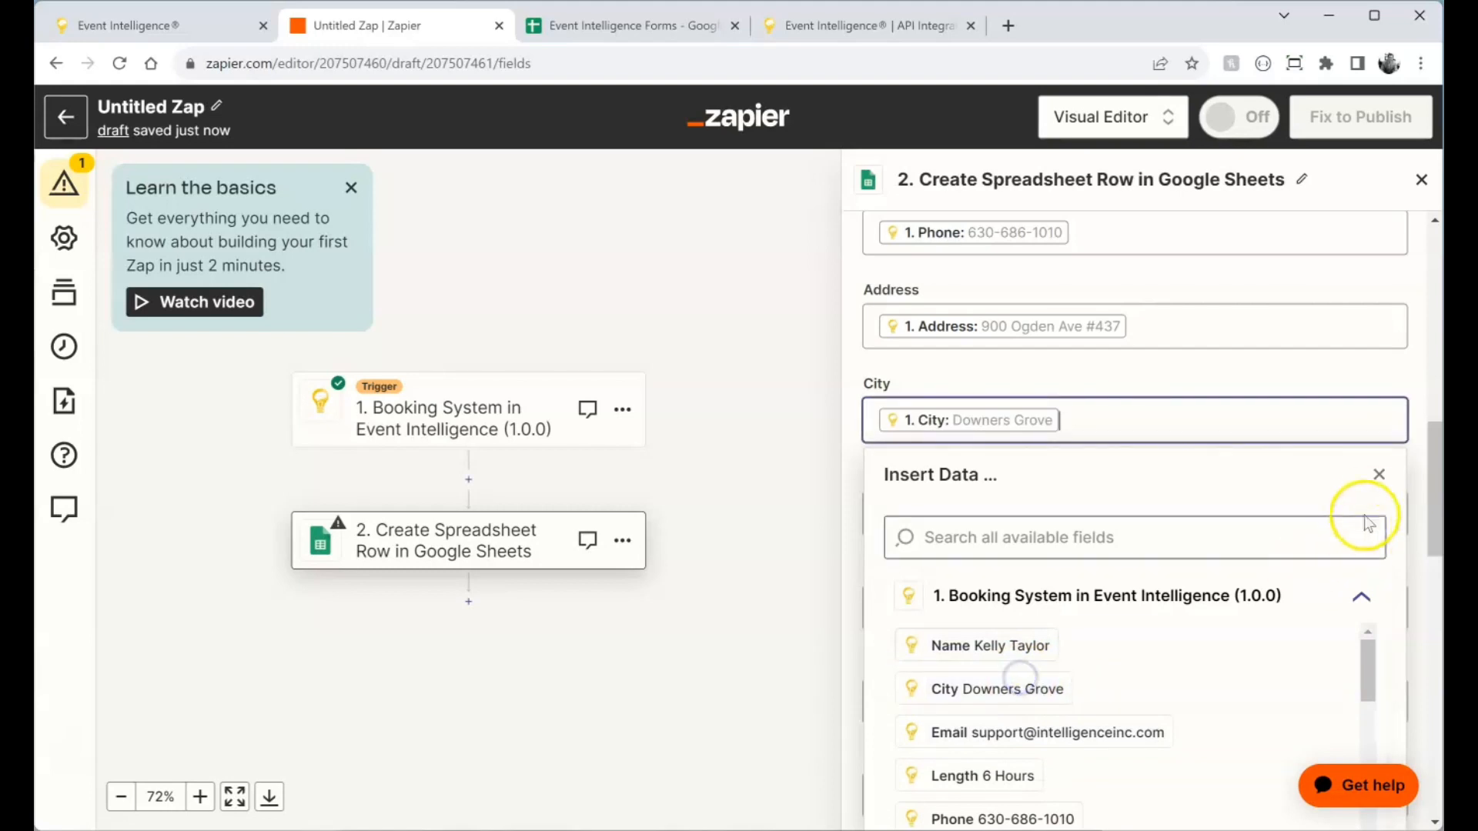
{"action": "left_click", "coordinate": [1378, 475]}
Map the trigger's State data to the State field of the spreadsheet row
{"action": "scroll", "coordinate": [1188, 462], "scroll_direction": "down", "scroll_amount": 1}
{"action": "left_click", "coordinate": [1172, 426]}
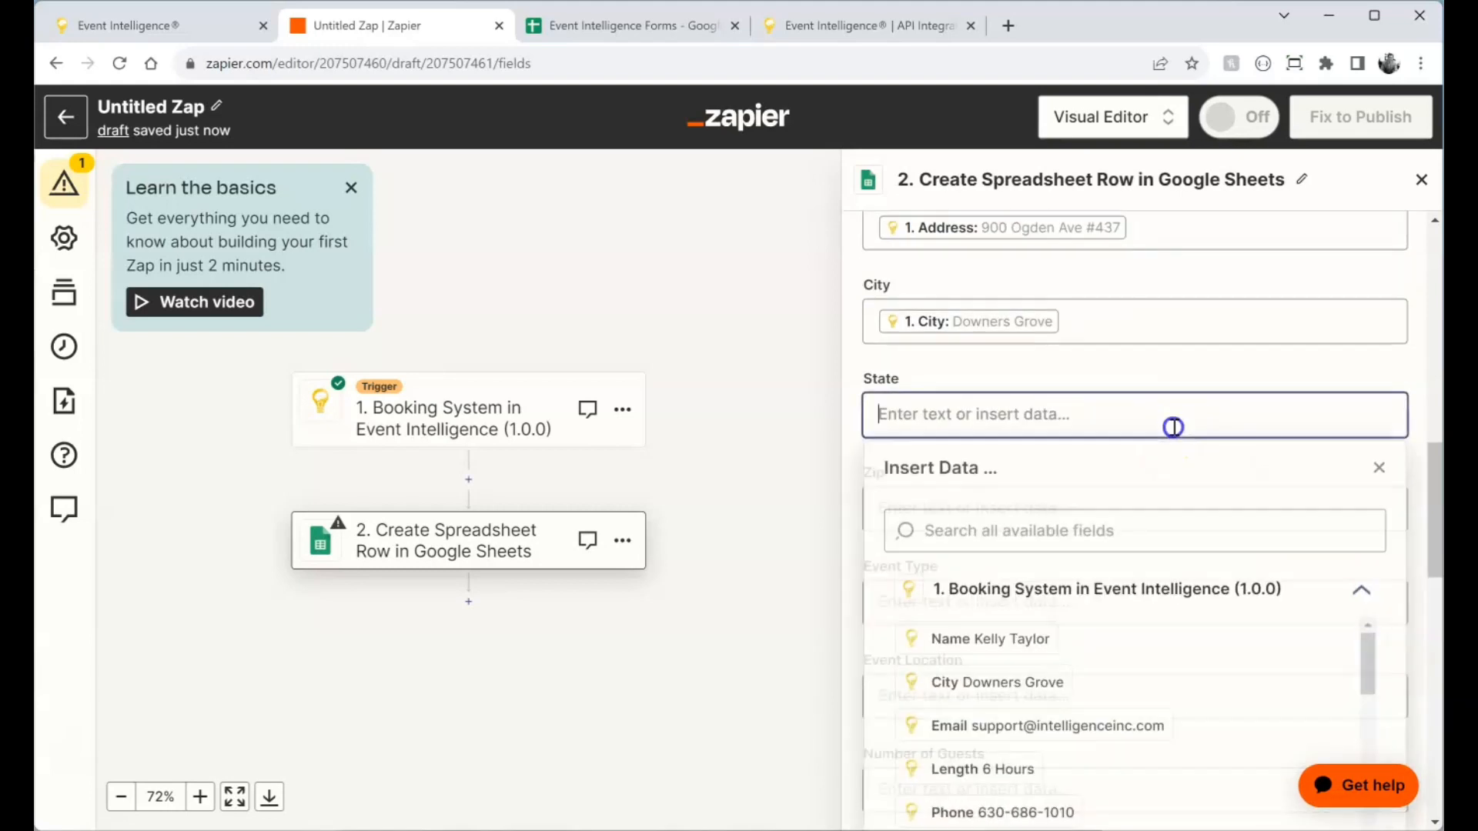
{"action": "scroll", "coordinate": [1147, 685], "scroll_direction": "down", "scroll_amount": 2}
{"action": "left_click", "coordinate": [947, 802]}
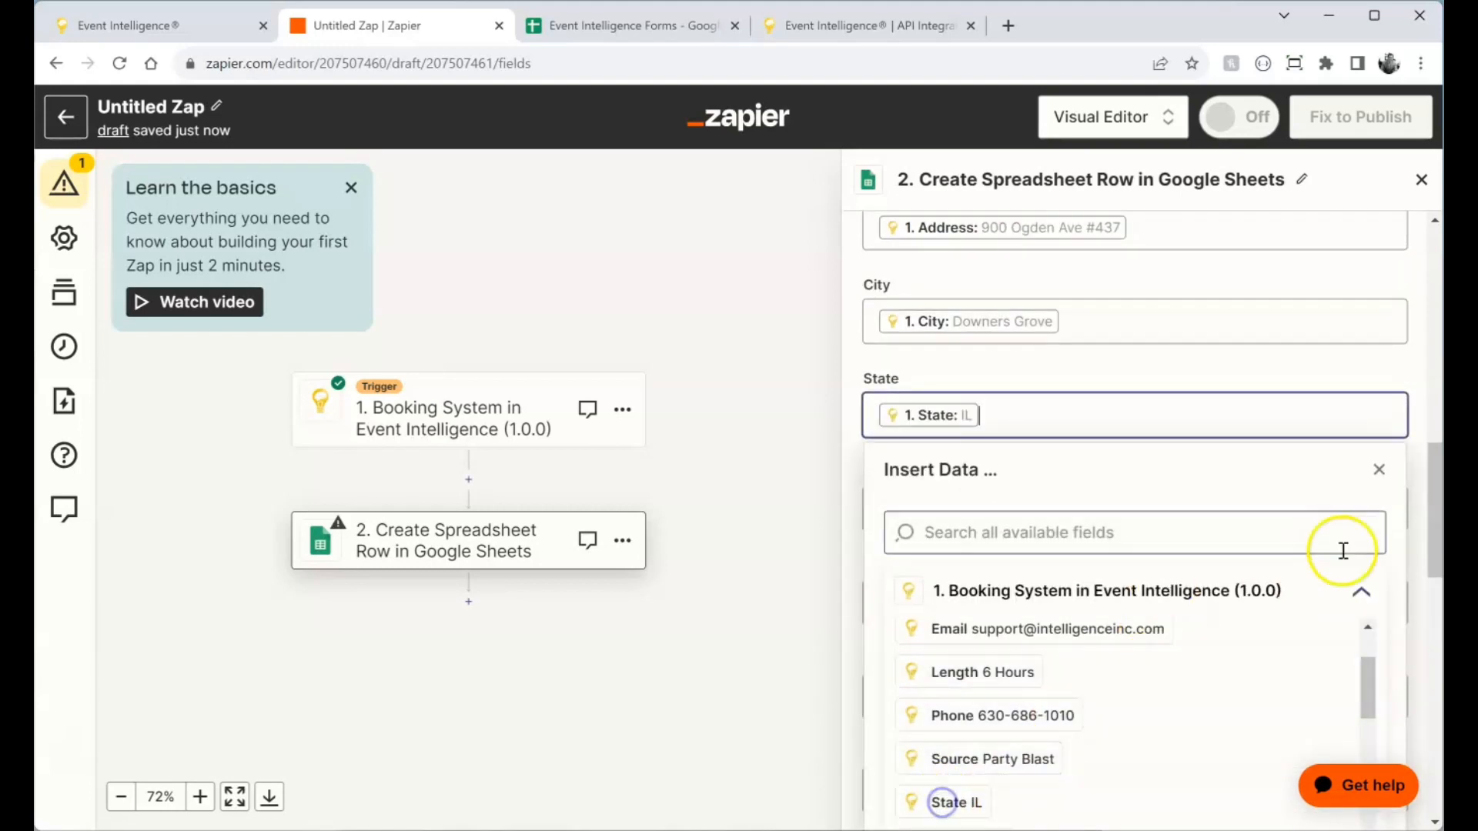
{"action": "left_click", "coordinate": [1378, 471]}
Map the trigger's Zip data to the Zip field of the spreadsheet row
{"action": "left_click", "coordinate": [1097, 508]}
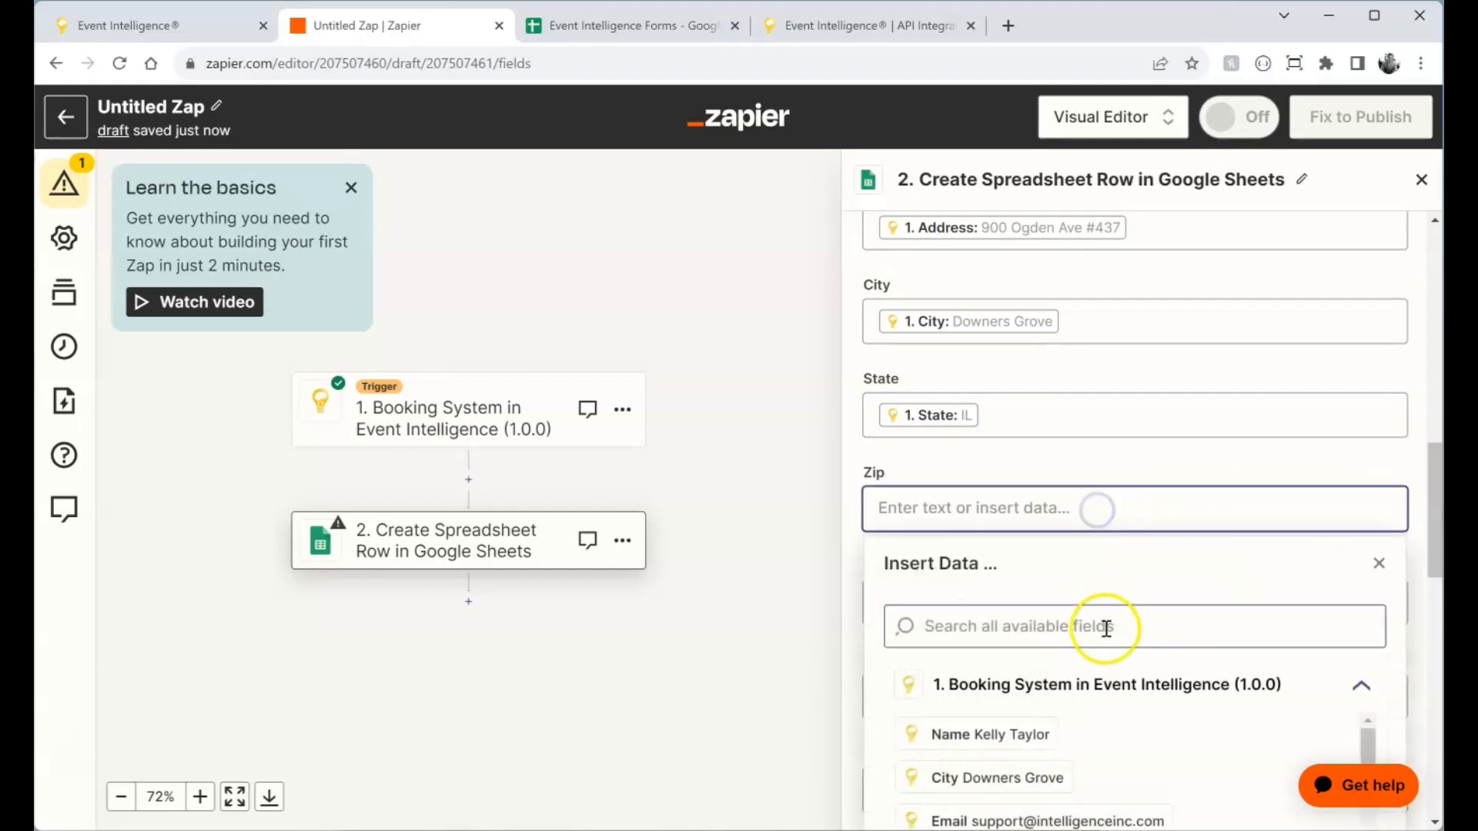
{"action": "scroll", "coordinate": [1106, 627], "scroll_direction": "down", "scroll_amount": 4}
{"action": "scroll", "coordinate": [1114, 543], "scroll_direction": "up", "scroll_amount": 1}
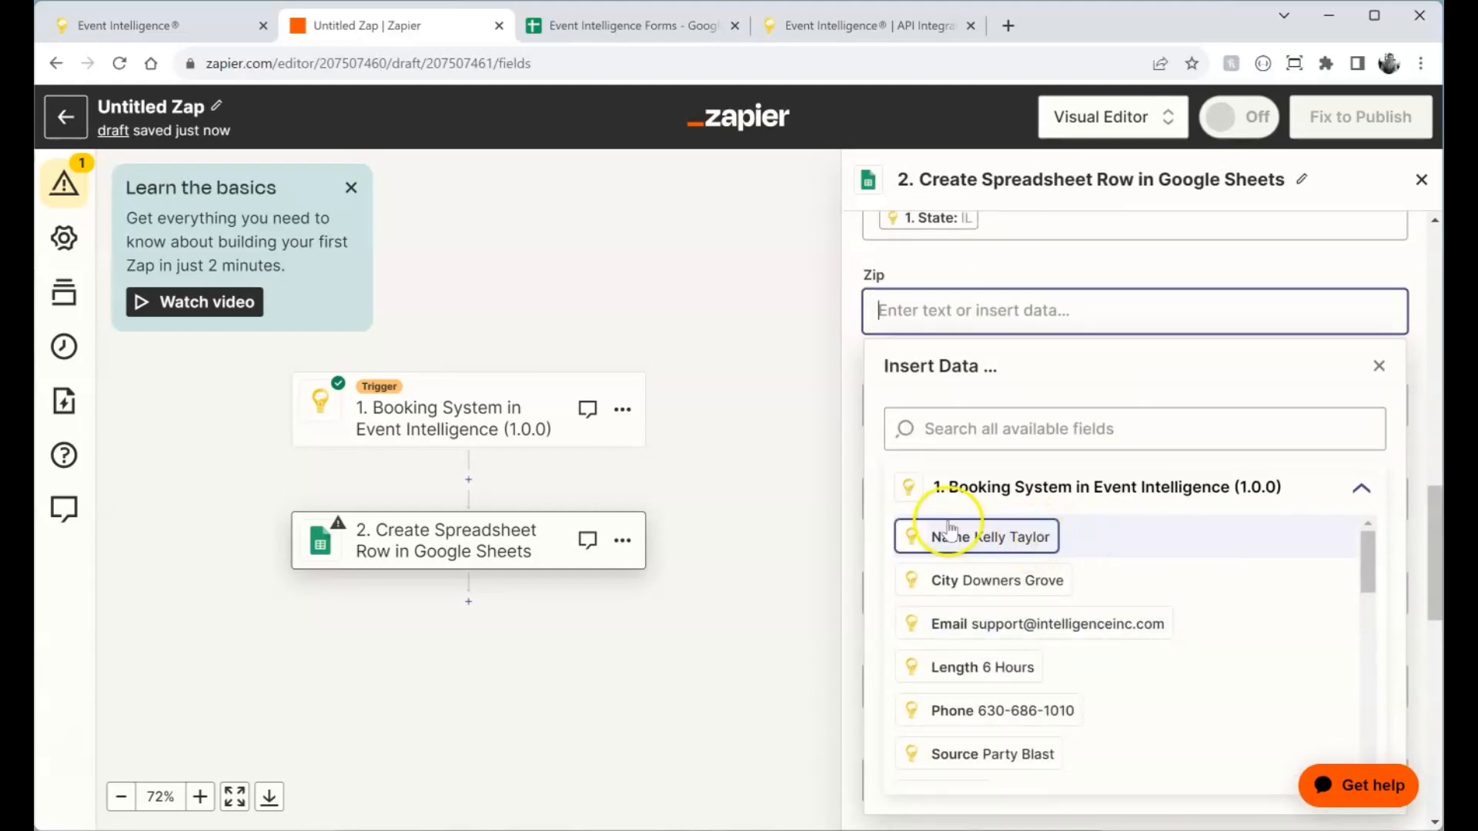
{"action": "scroll", "coordinate": [990, 659], "scroll_direction": "down", "scroll_amount": 4}
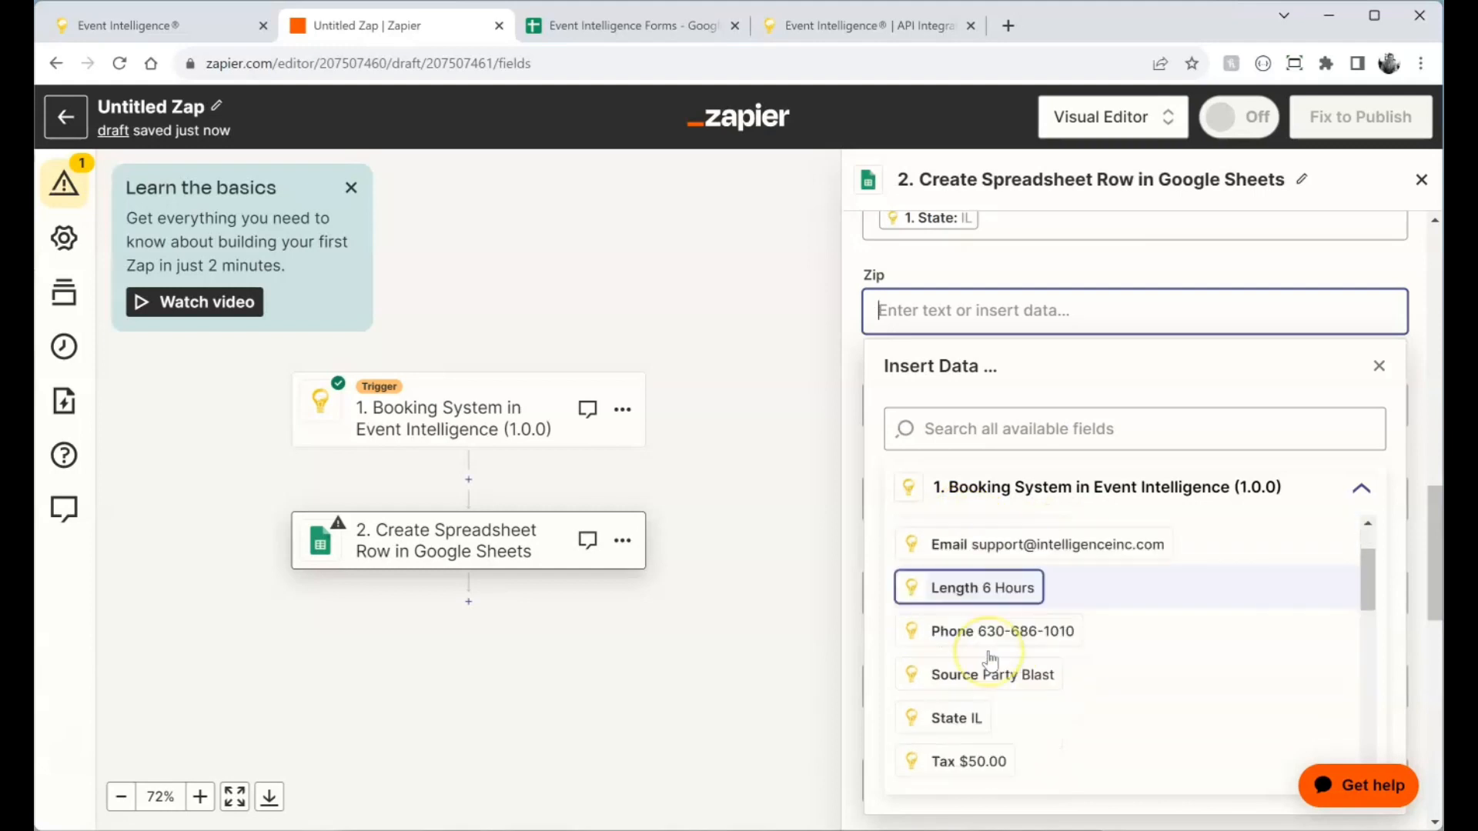
{"action": "left_click", "coordinate": [986, 649]}
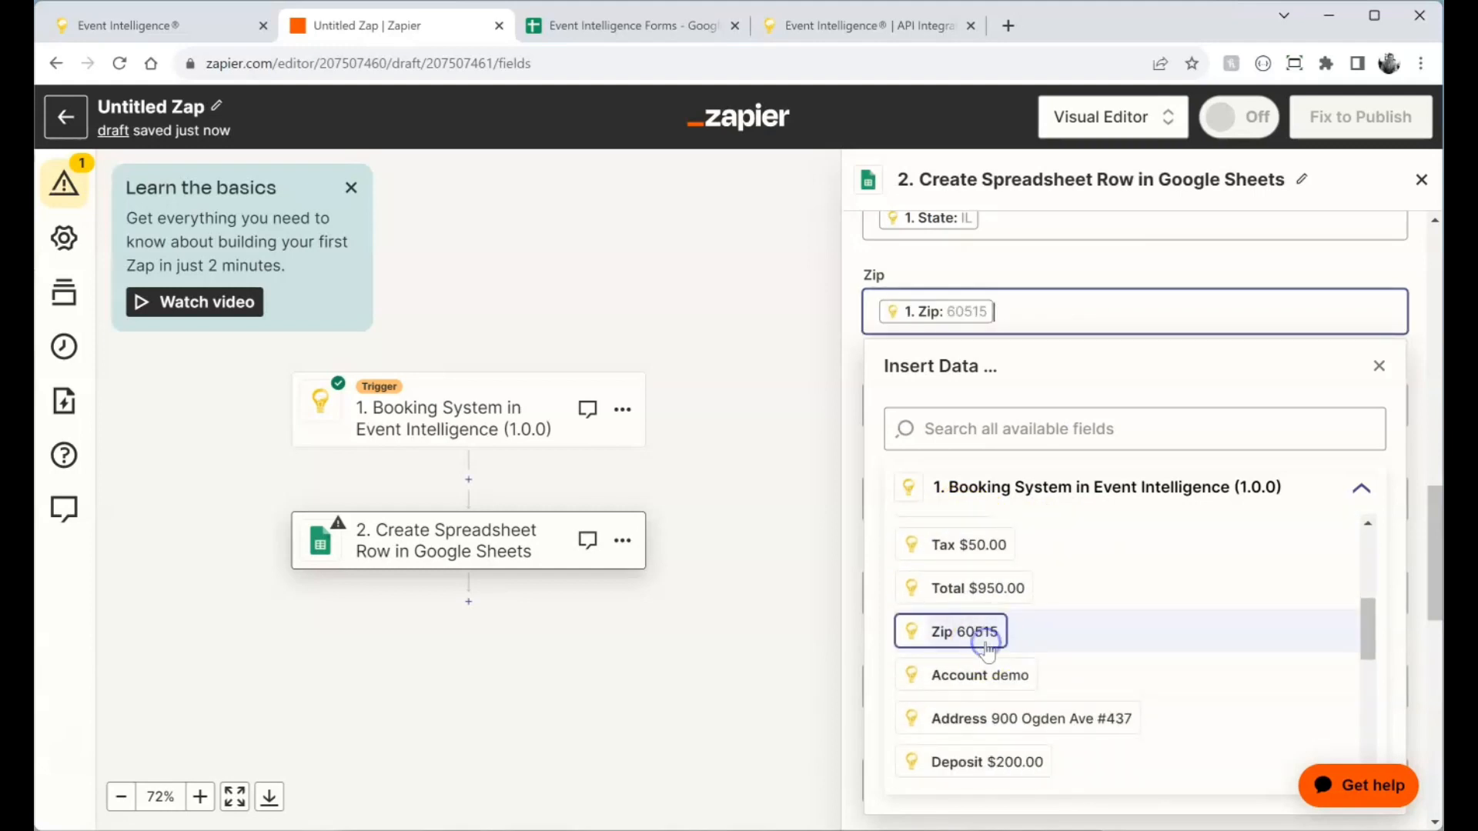
{"action": "left_click", "coordinate": [1379, 366]}
Map the trigger's Event Type data to the Event Type field of the spreadsheet row
{"action": "left_click", "coordinate": [1091, 421]}
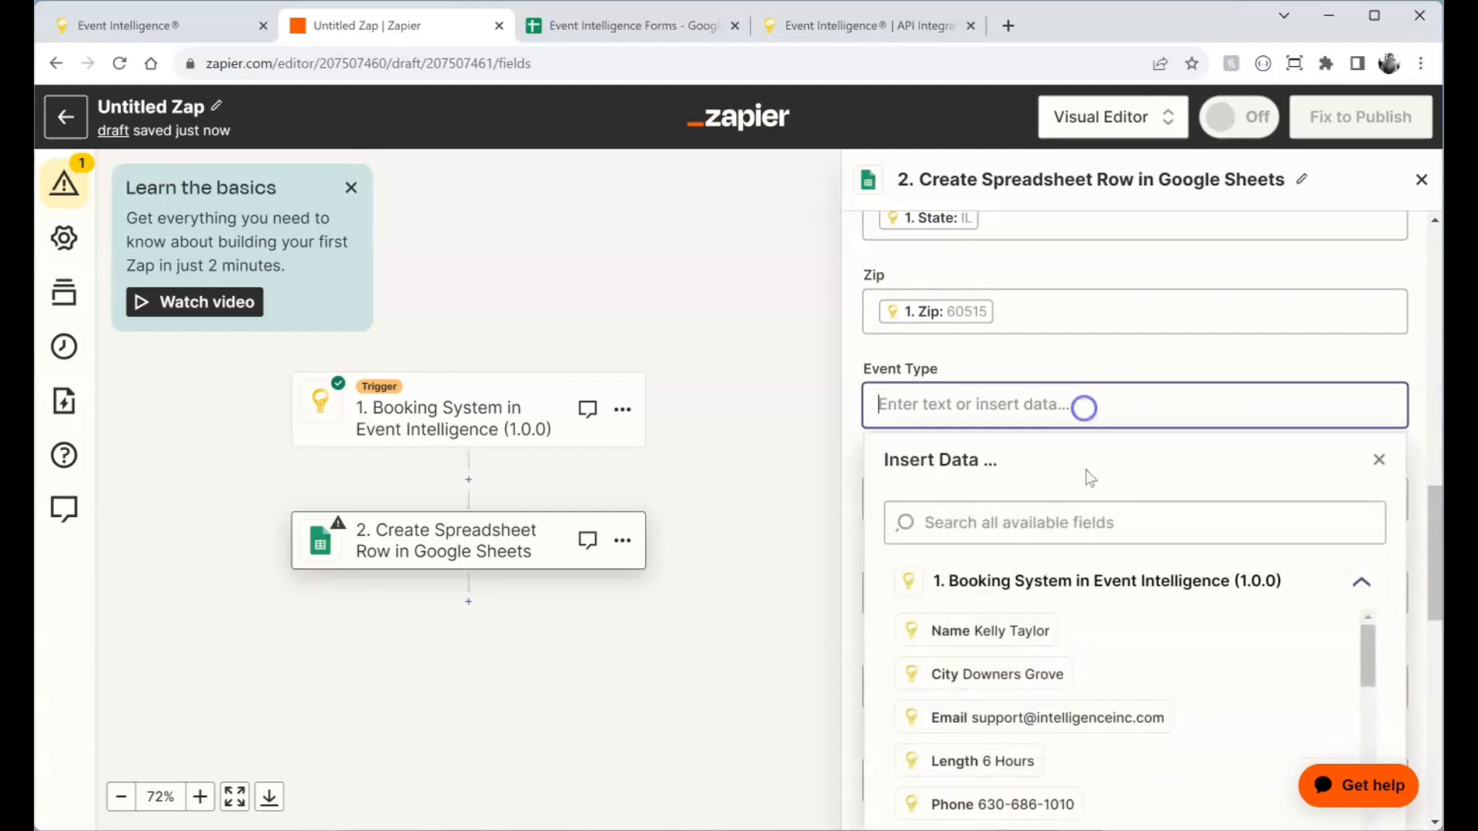
{"action": "scroll", "coordinate": [1088, 627], "scroll_direction": "down", "scroll_amount": 3}
{"action": "scroll", "coordinate": [1049, 698], "scroll_direction": "down", "scroll_amount": 5}
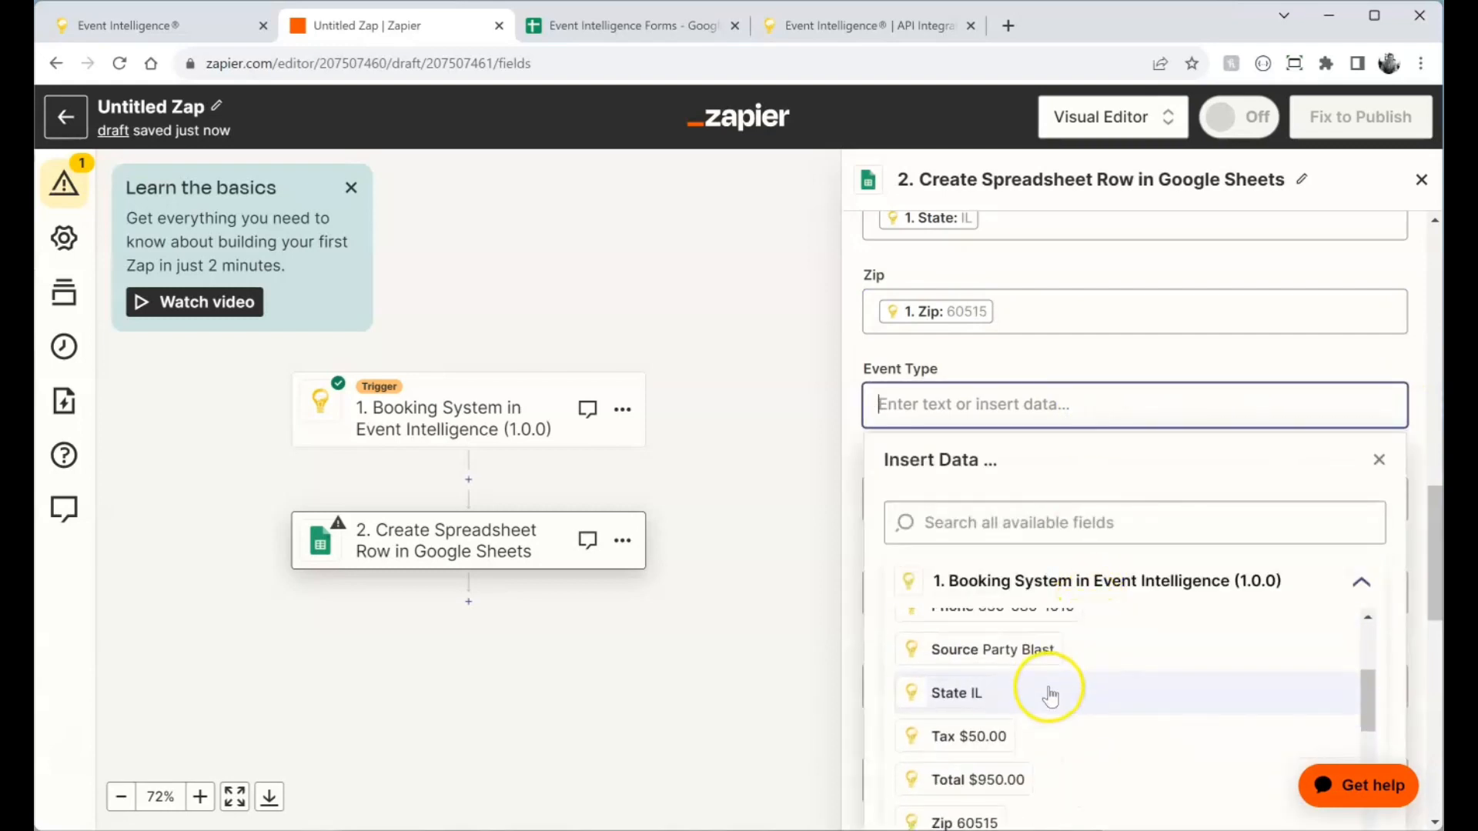
{"action": "scroll", "coordinate": [1043, 695], "scroll_direction": "down", "scroll_amount": 1}
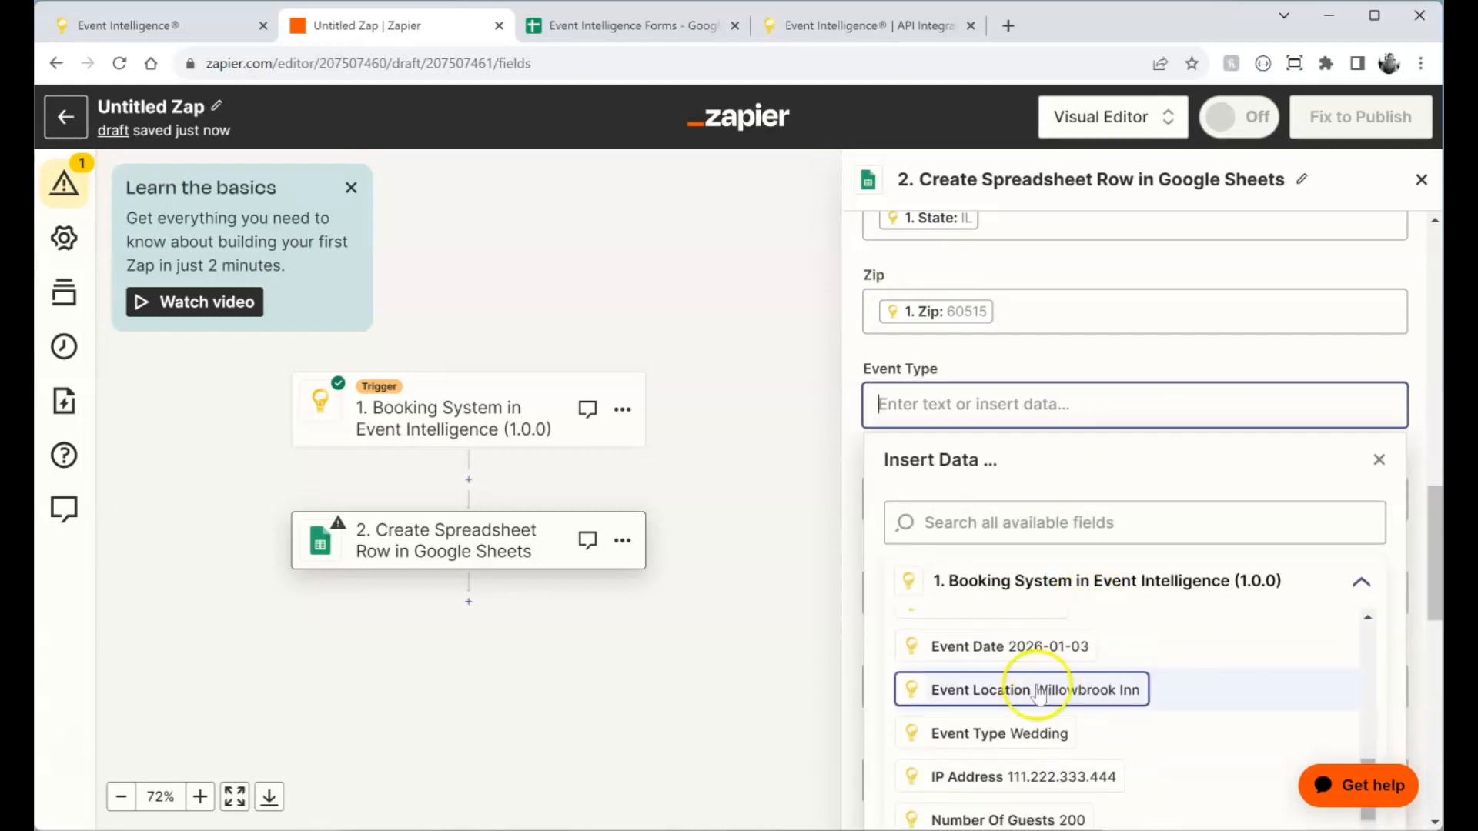
{"action": "left_click", "coordinate": [1026, 731]}
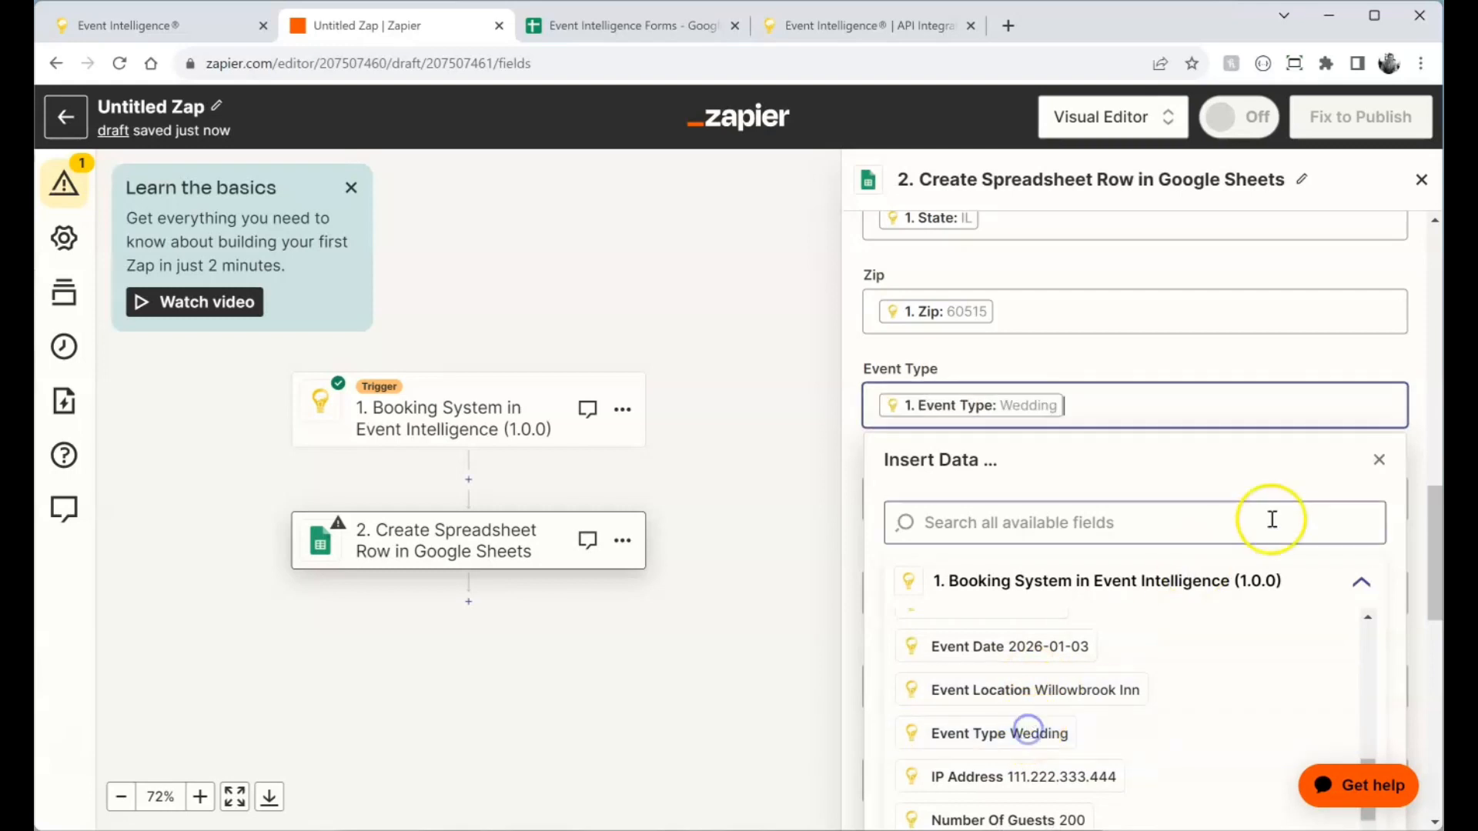
{"action": "left_click", "coordinate": [1379, 459]}
Map the trigger's Event Location data to the Event Location field of the spreadsheet row
{"action": "left_click", "coordinate": [1144, 489]}
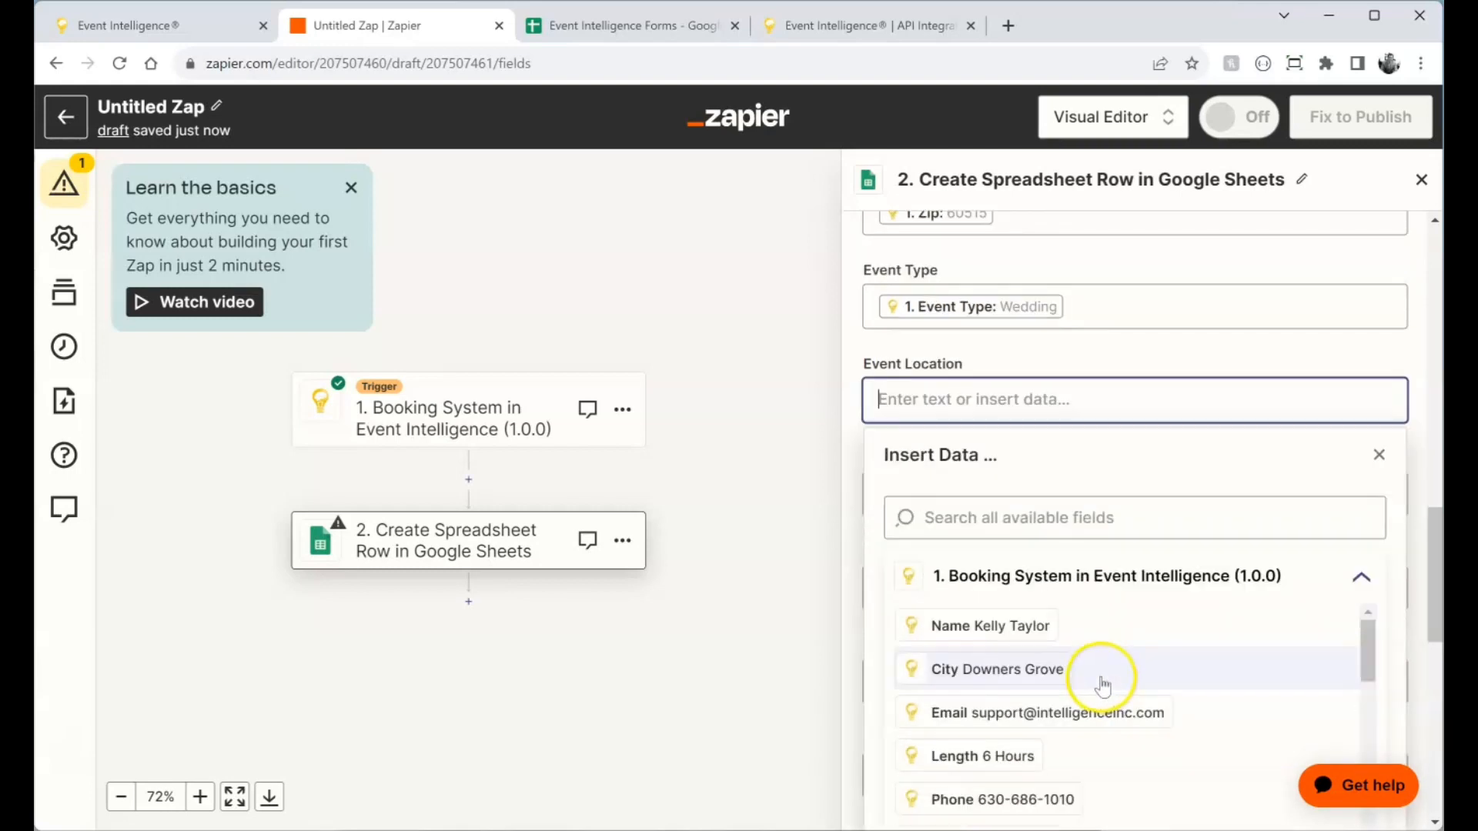
{"action": "scroll", "coordinate": [1029, 600], "scroll_direction": "down", "scroll_amount": 5}
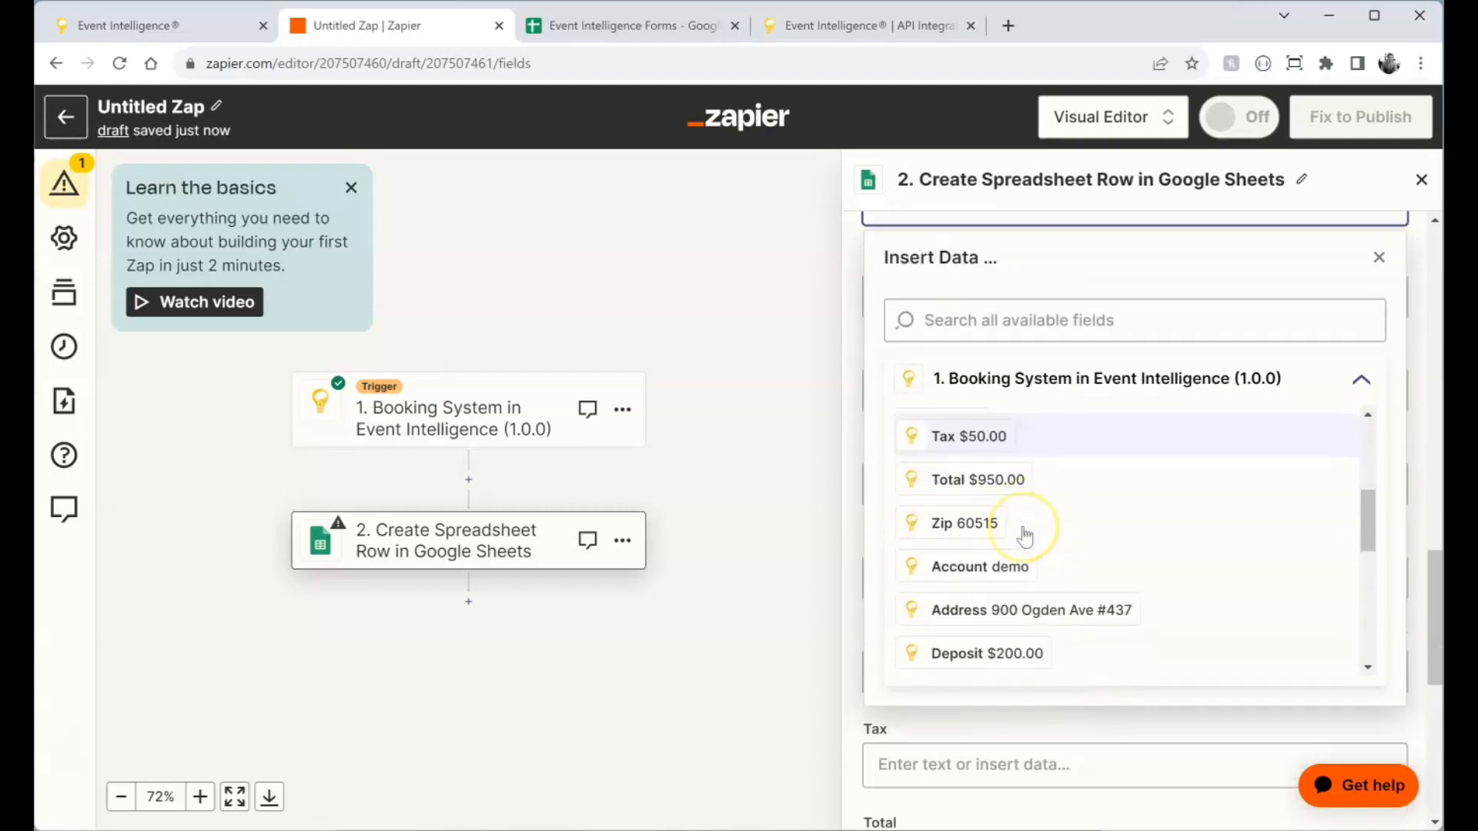
{"action": "scroll", "coordinate": [1025, 531], "scroll_direction": "down", "scroll_amount": 5}
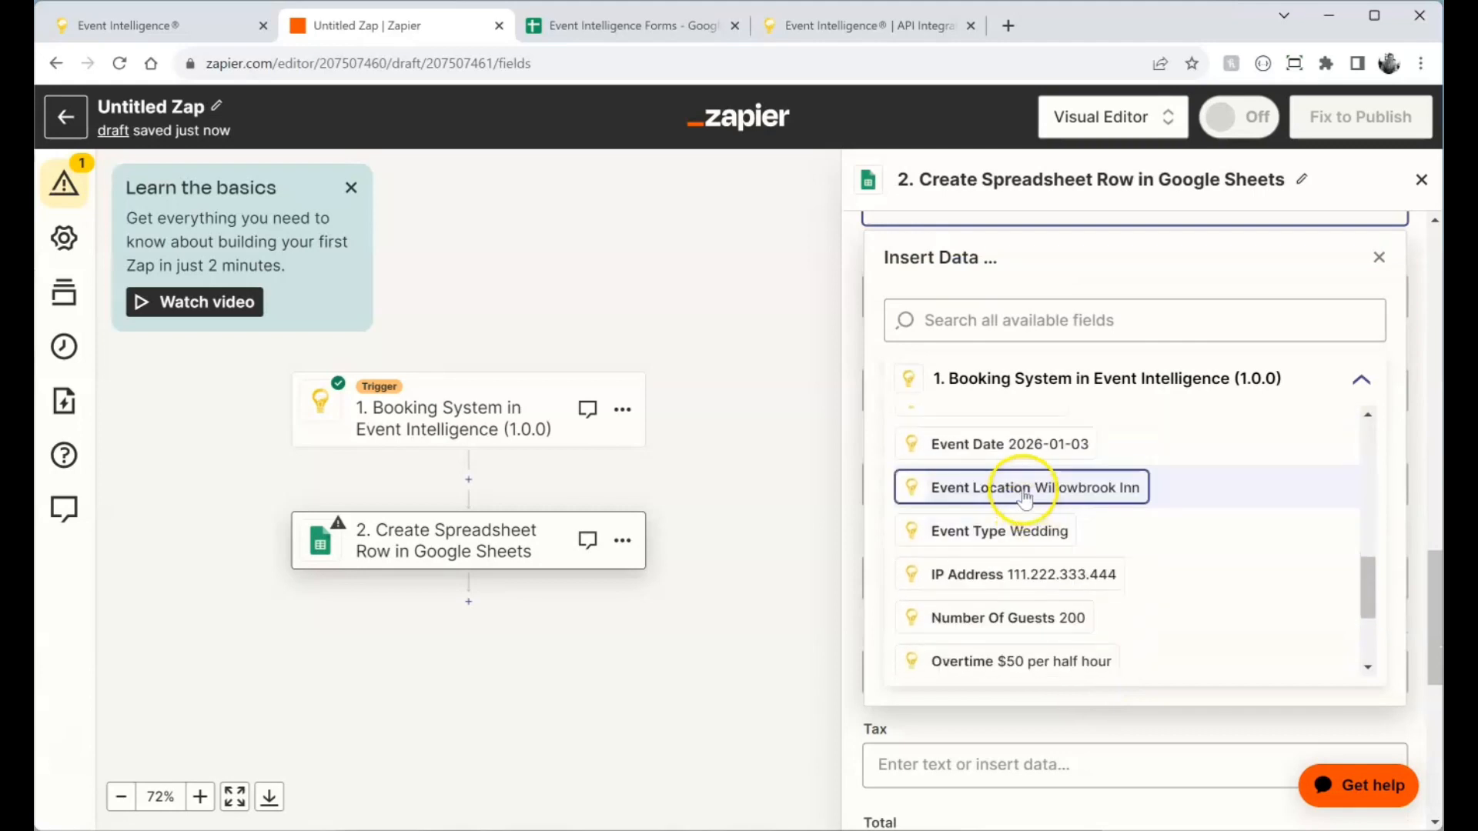
{"action": "left_click", "coordinate": [1025, 493]}
{"action": "left_click", "coordinate": [1375, 576]}
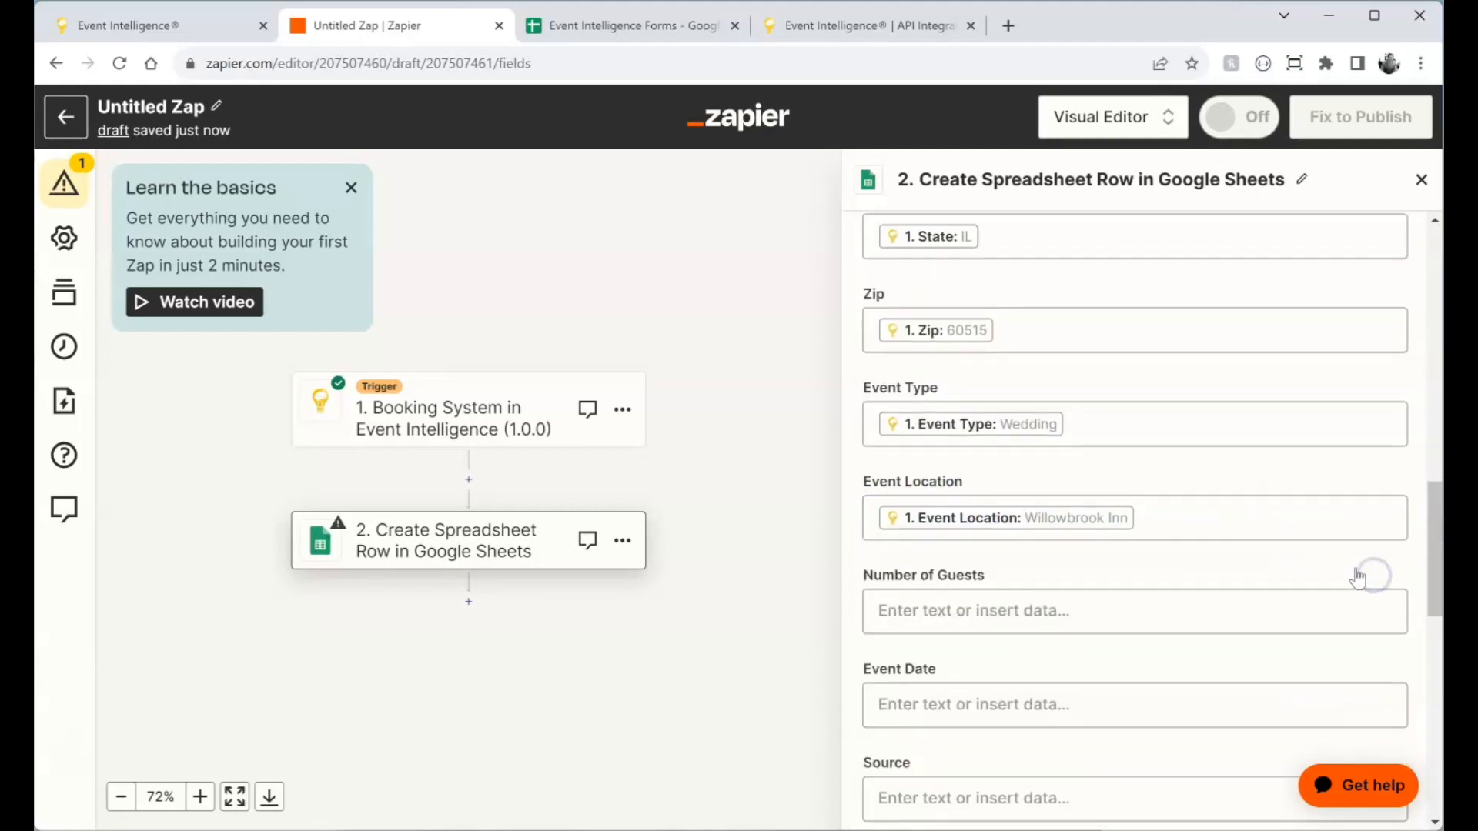
Map the trigger's Number Of Guests data to the Number of Guests field of the spreadsheet row
{"action": "scroll", "coordinate": [1085, 511], "scroll_direction": "down", "scroll_amount": 1}
{"action": "left_click", "coordinate": [1085, 513]}
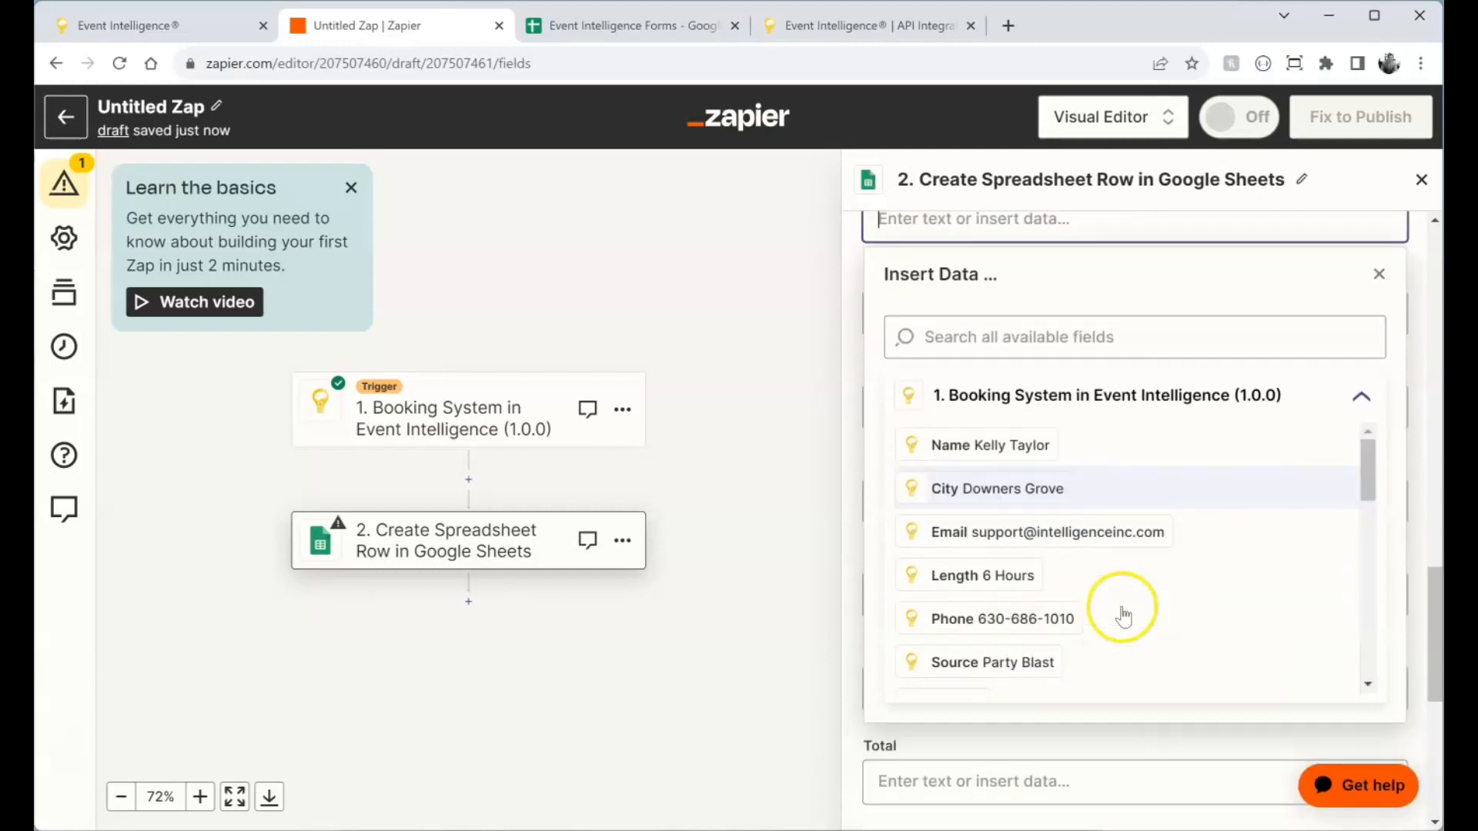
{"action": "scroll", "coordinate": [1072, 581], "scroll_direction": "down", "scroll_amount": 4}
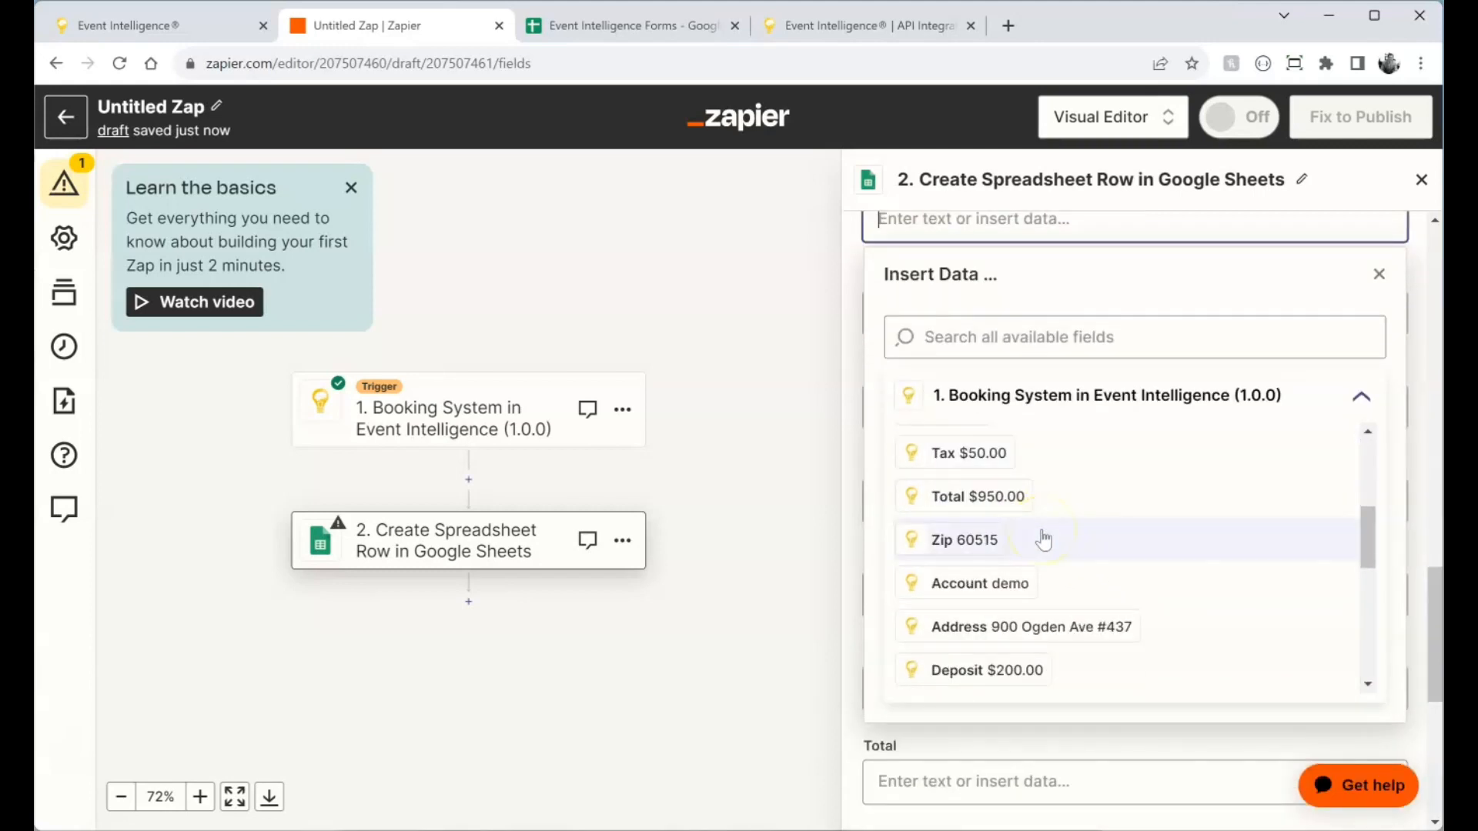
{"action": "scroll", "coordinate": [1014, 540], "scroll_direction": "up", "scroll_amount": 4}
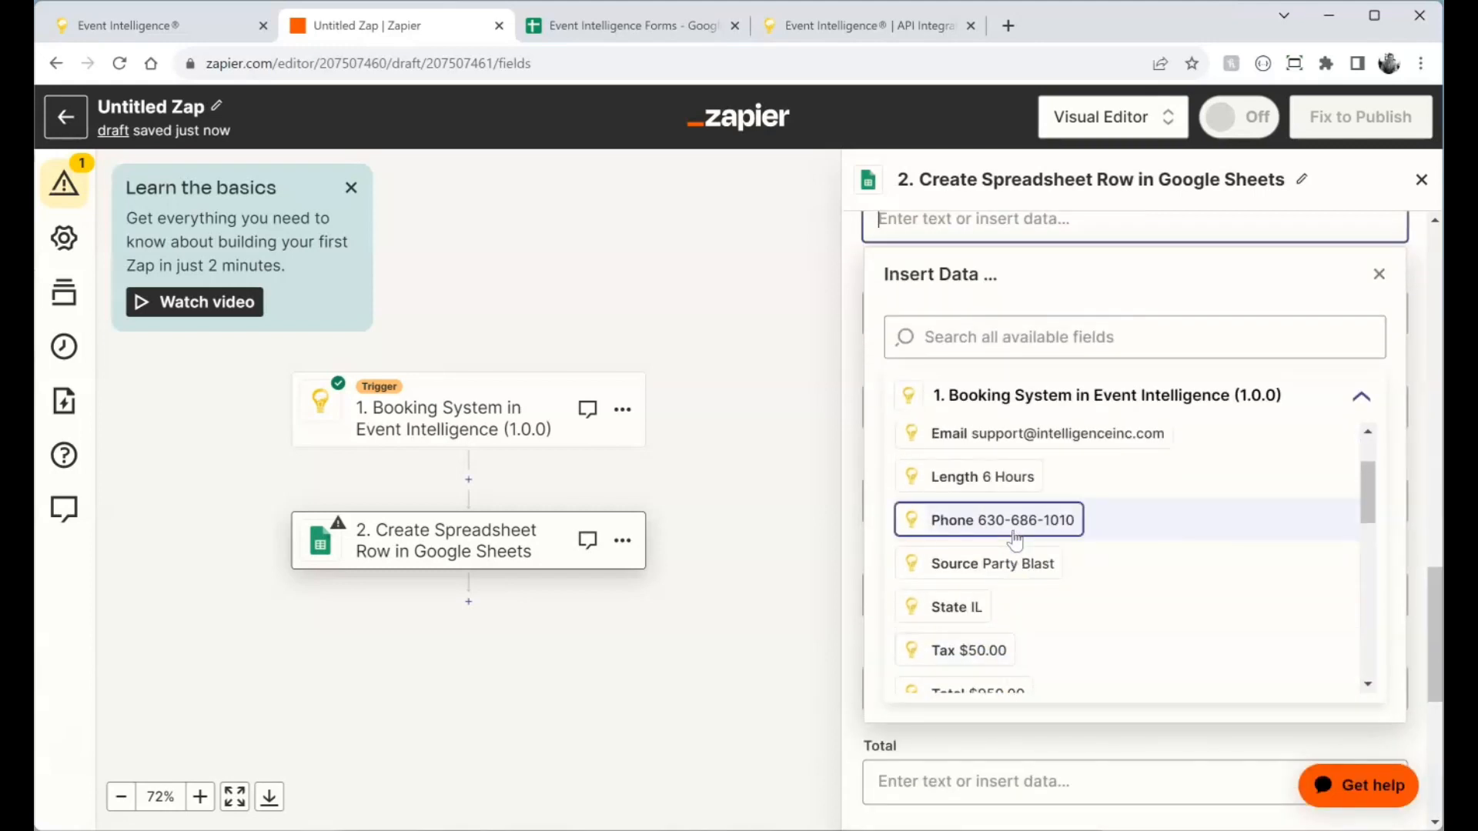
{"action": "scroll", "coordinate": [1014, 540], "scroll_direction": "up", "scroll_amount": 2}
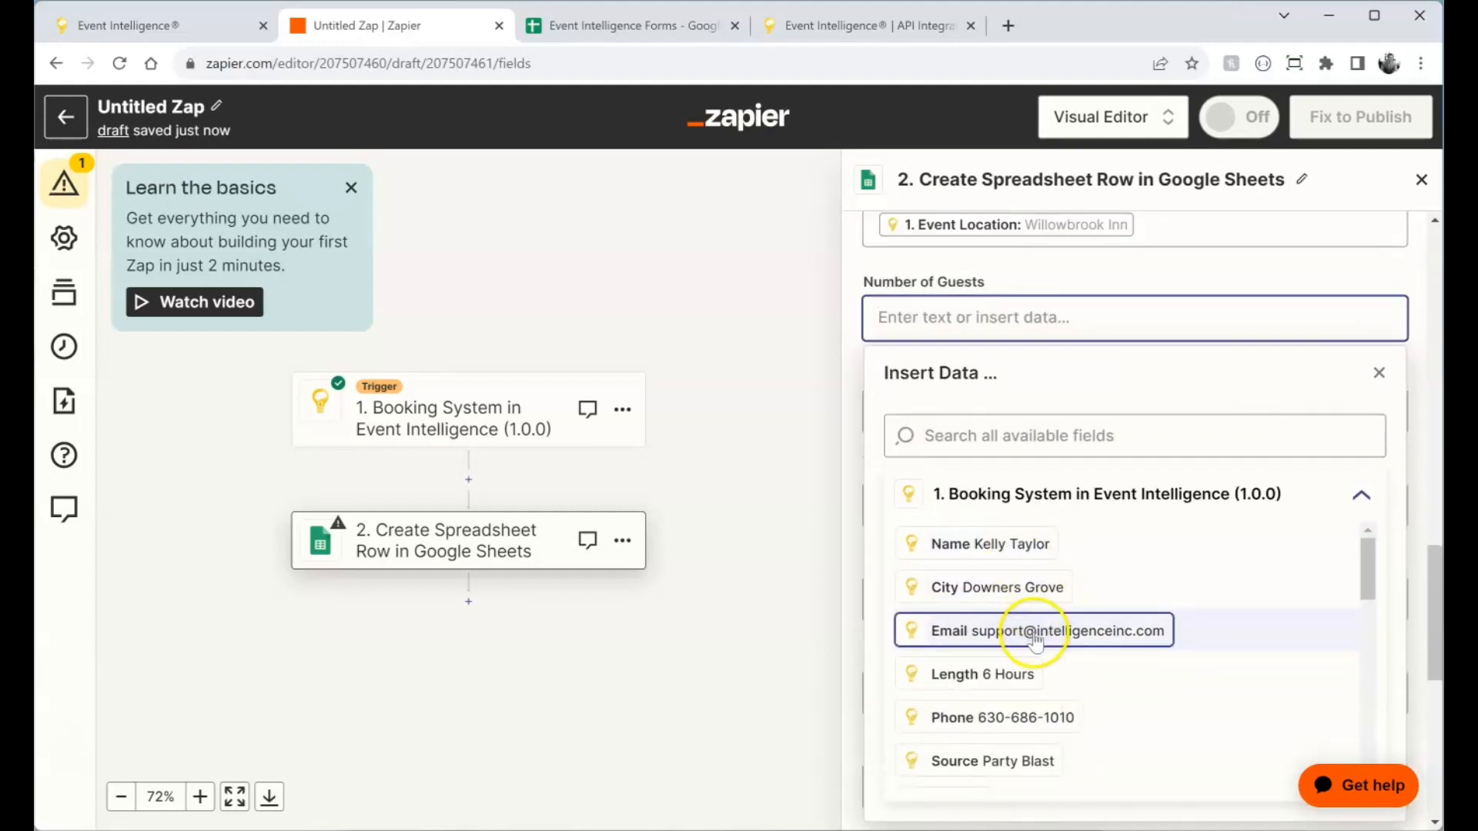
{"action": "scroll", "coordinate": [1036, 647], "scroll_direction": "down", "scroll_amount": 5}
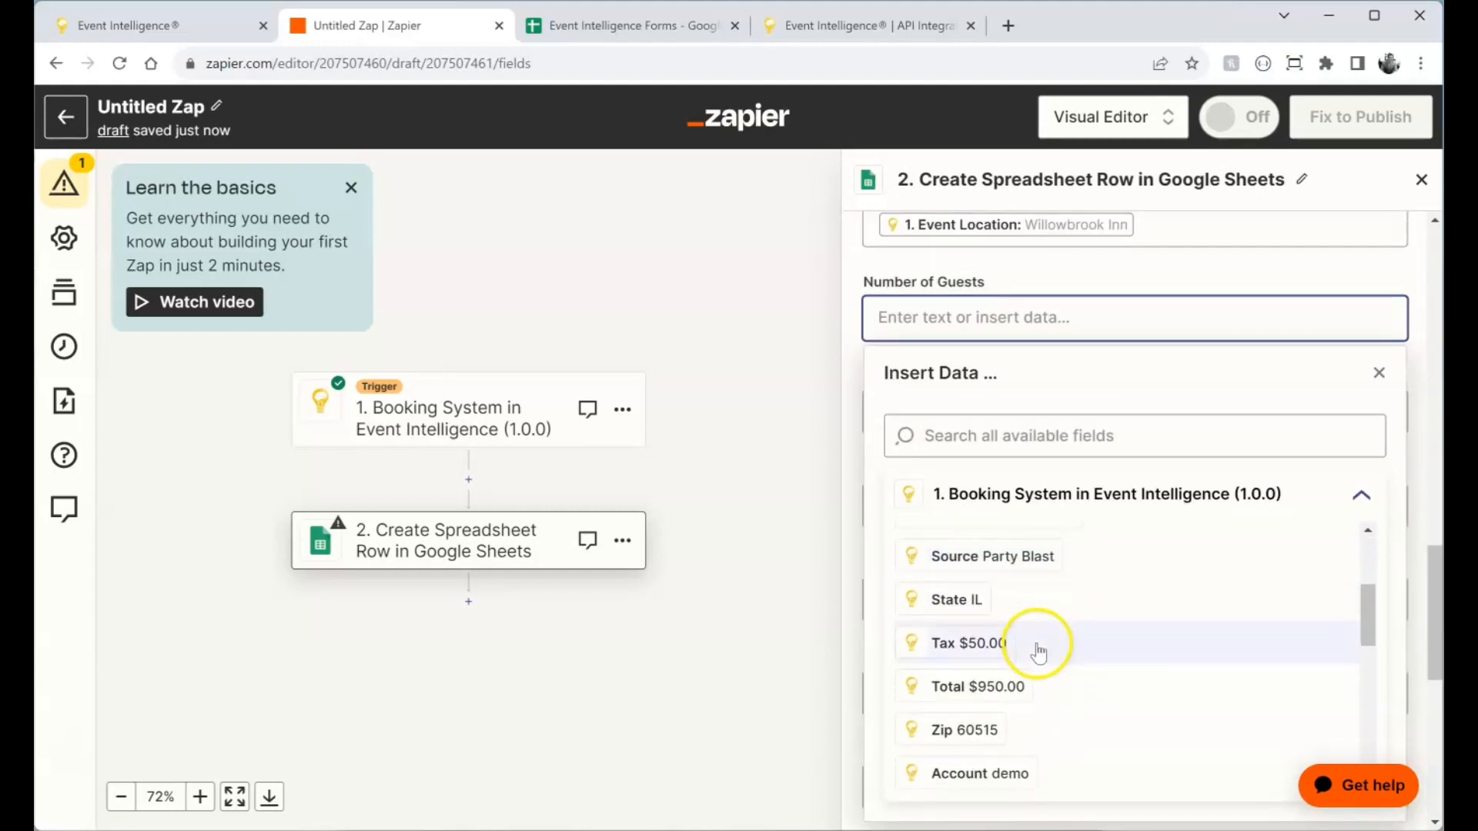
{"action": "scroll", "coordinate": [1039, 652], "scroll_direction": "down", "scroll_amount": 3}
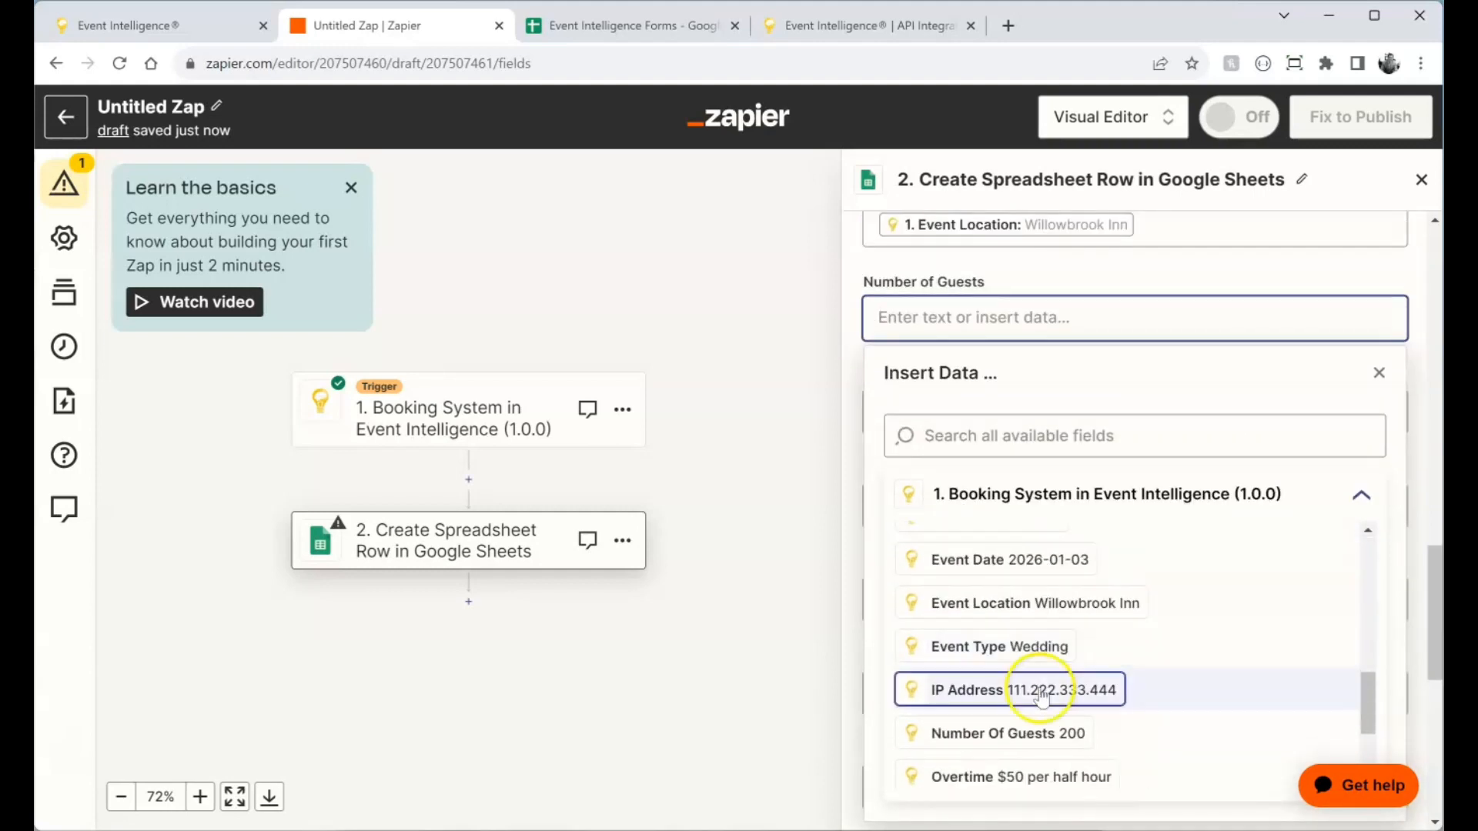
{"action": "left_click", "coordinate": [1042, 727]}
{"action": "left_click", "coordinate": [1377, 373]}
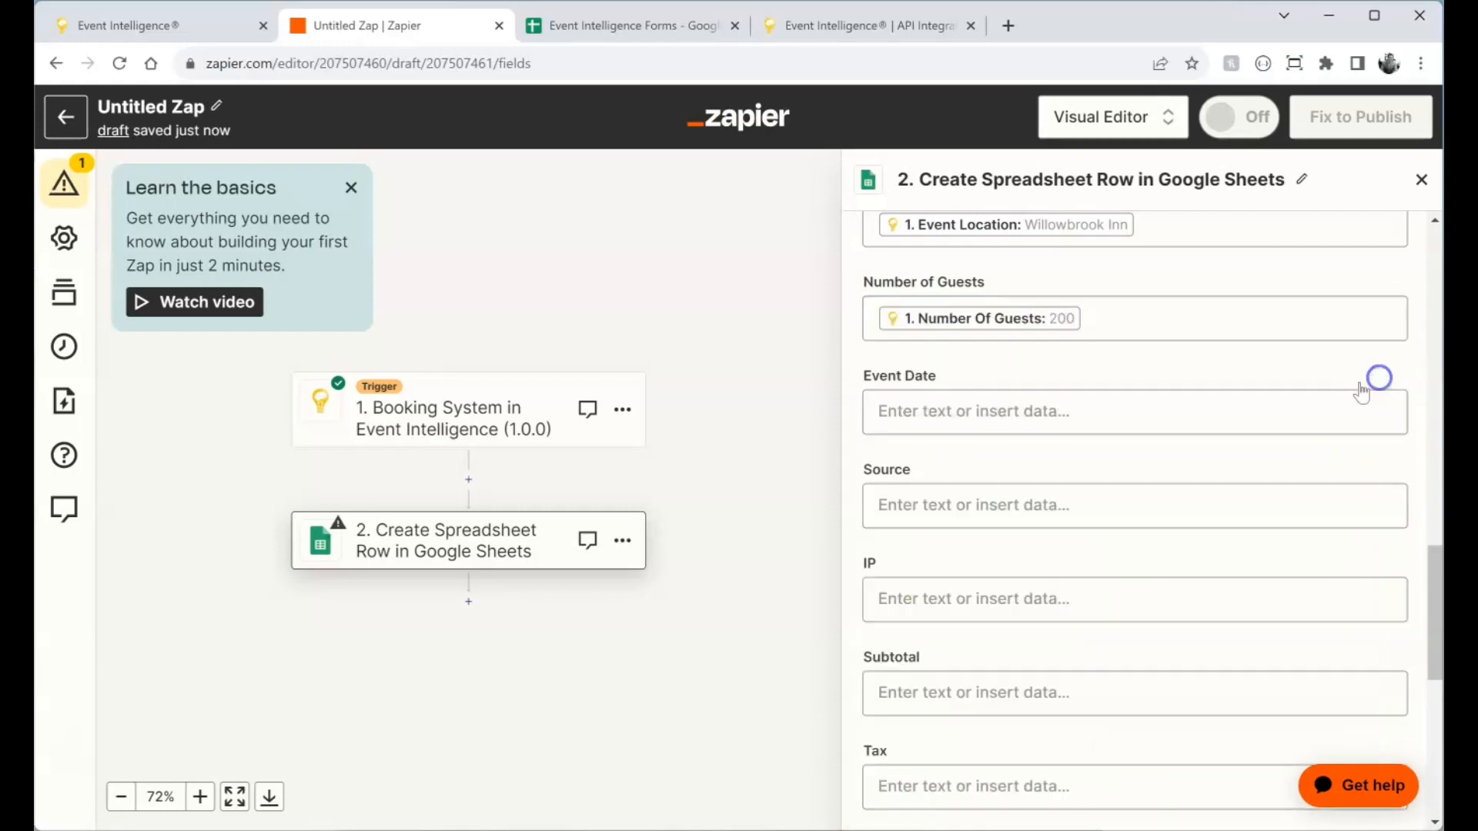
Map the trigger's Event Date data to the Event Date field of the spreadsheet row
{"action": "left_click", "coordinate": [1076, 421]}
{"action": "scroll", "coordinate": [1116, 646], "scroll_direction": "down", "scroll_amount": 5}
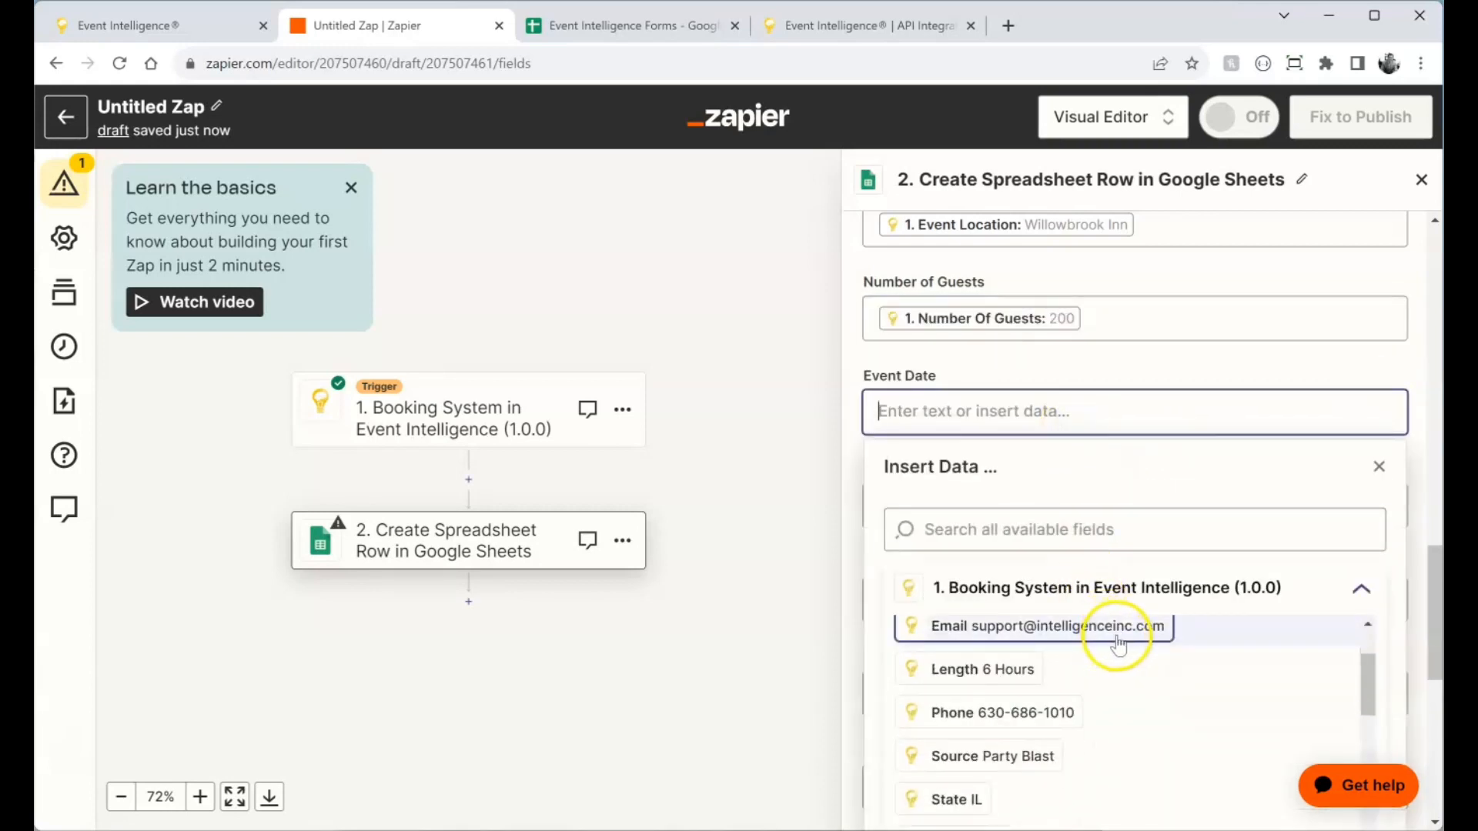
{"action": "scroll", "coordinate": [1121, 659], "scroll_direction": "down", "scroll_amount": 1}
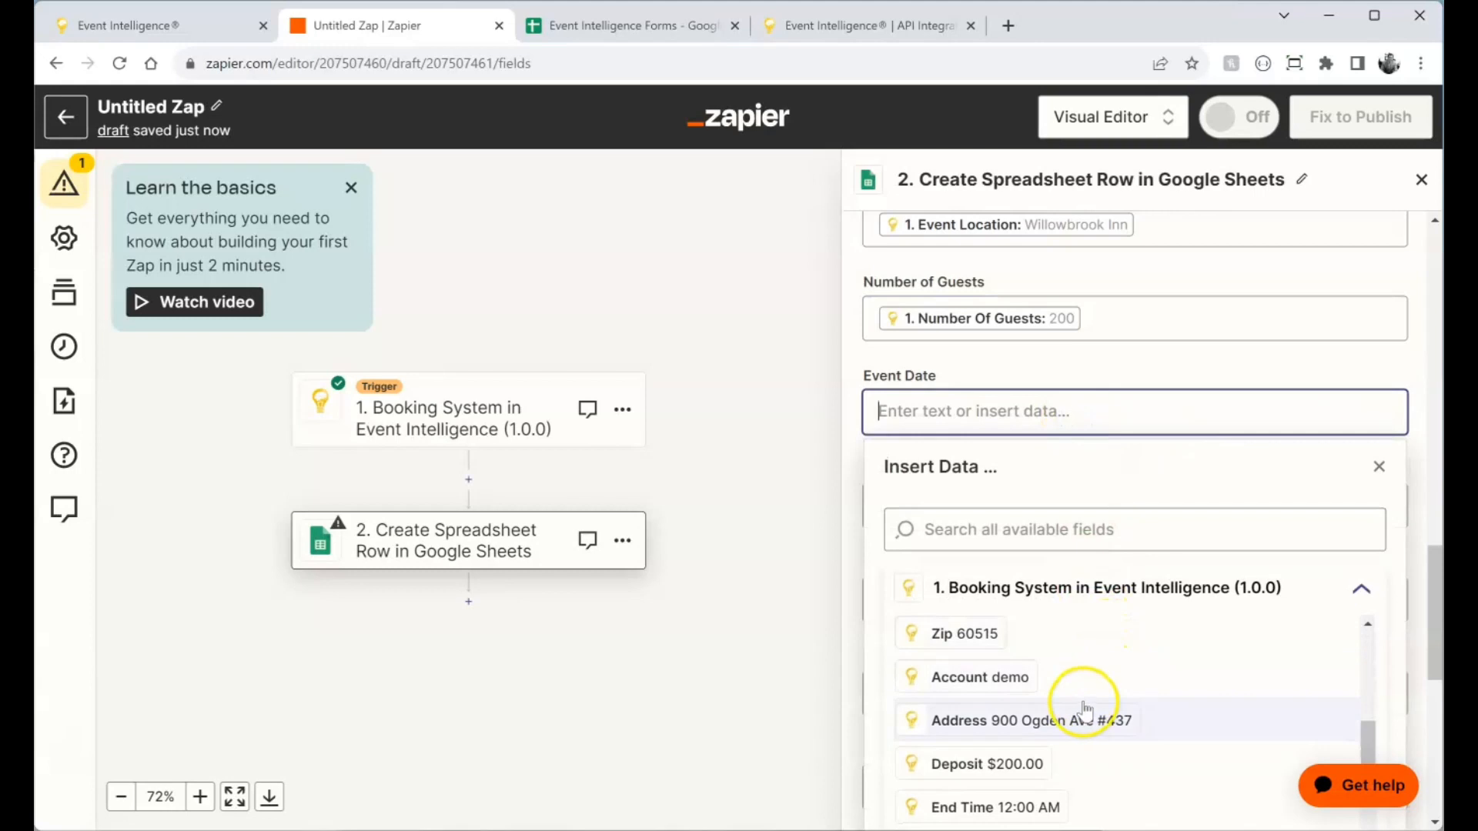
{"action": "scroll", "coordinate": [1088, 719], "scroll_direction": "down", "scroll_amount": 1}
{"action": "left_click", "coordinate": [1042, 746]}
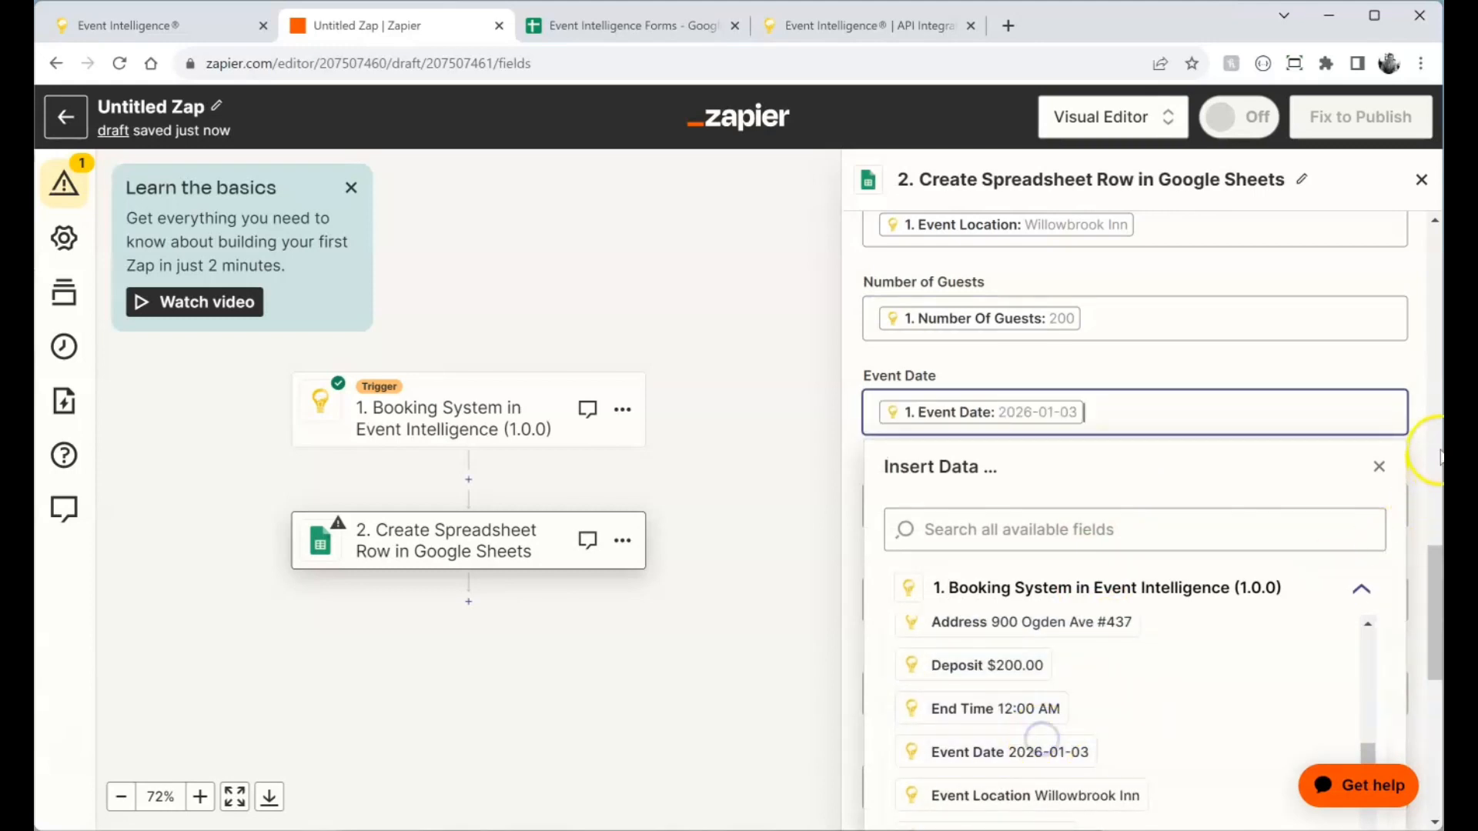
{"action": "left_click", "coordinate": [1379, 467]}
Map the trigger's Source data to the Source field of the spreadsheet row
{"action": "left_click", "coordinate": [1021, 504]}
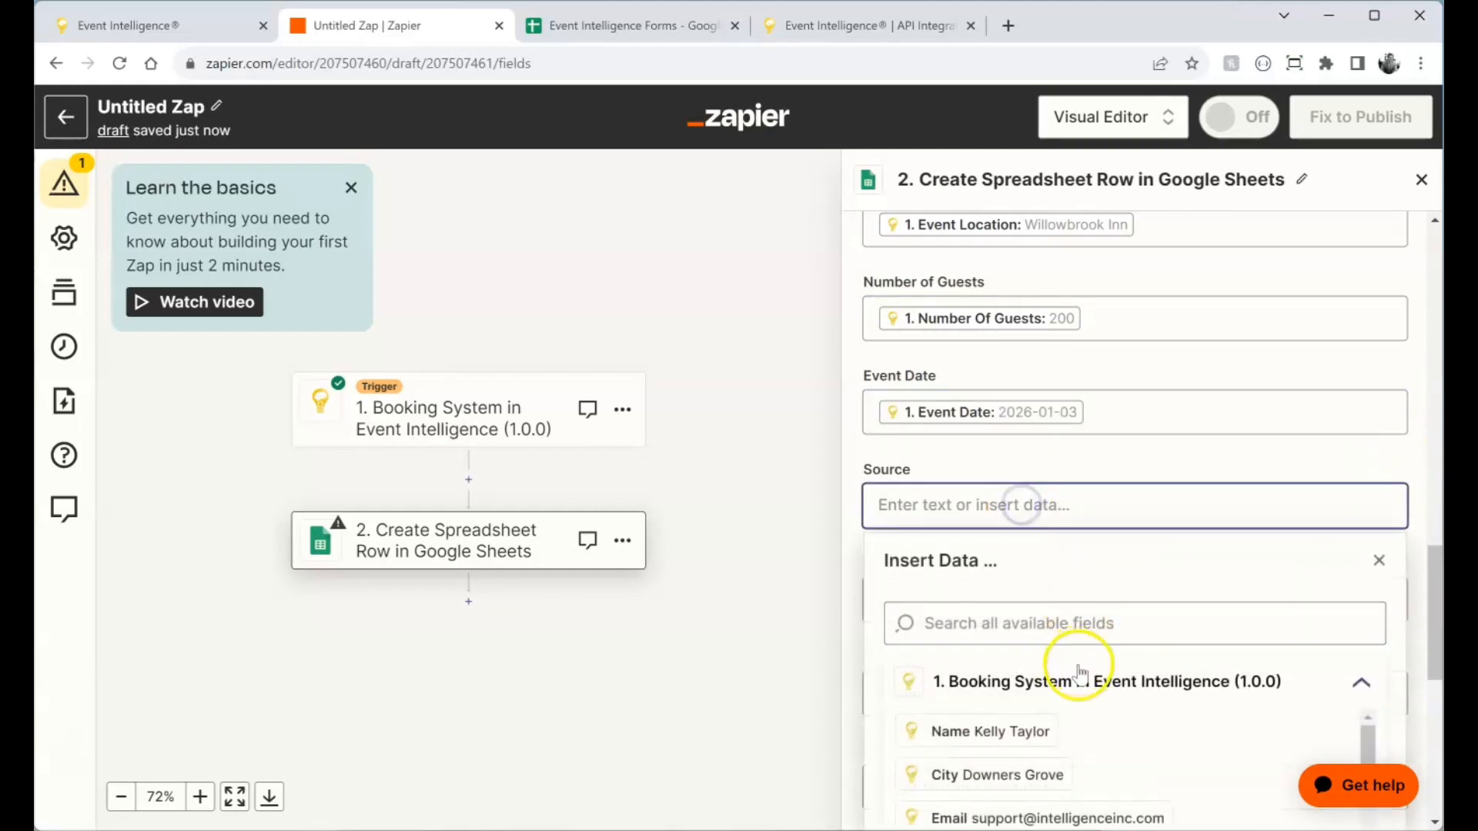
{"action": "scroll", "coordinate": [1078, 665], "scroll_direction": "down", "scroll_amount": 5}
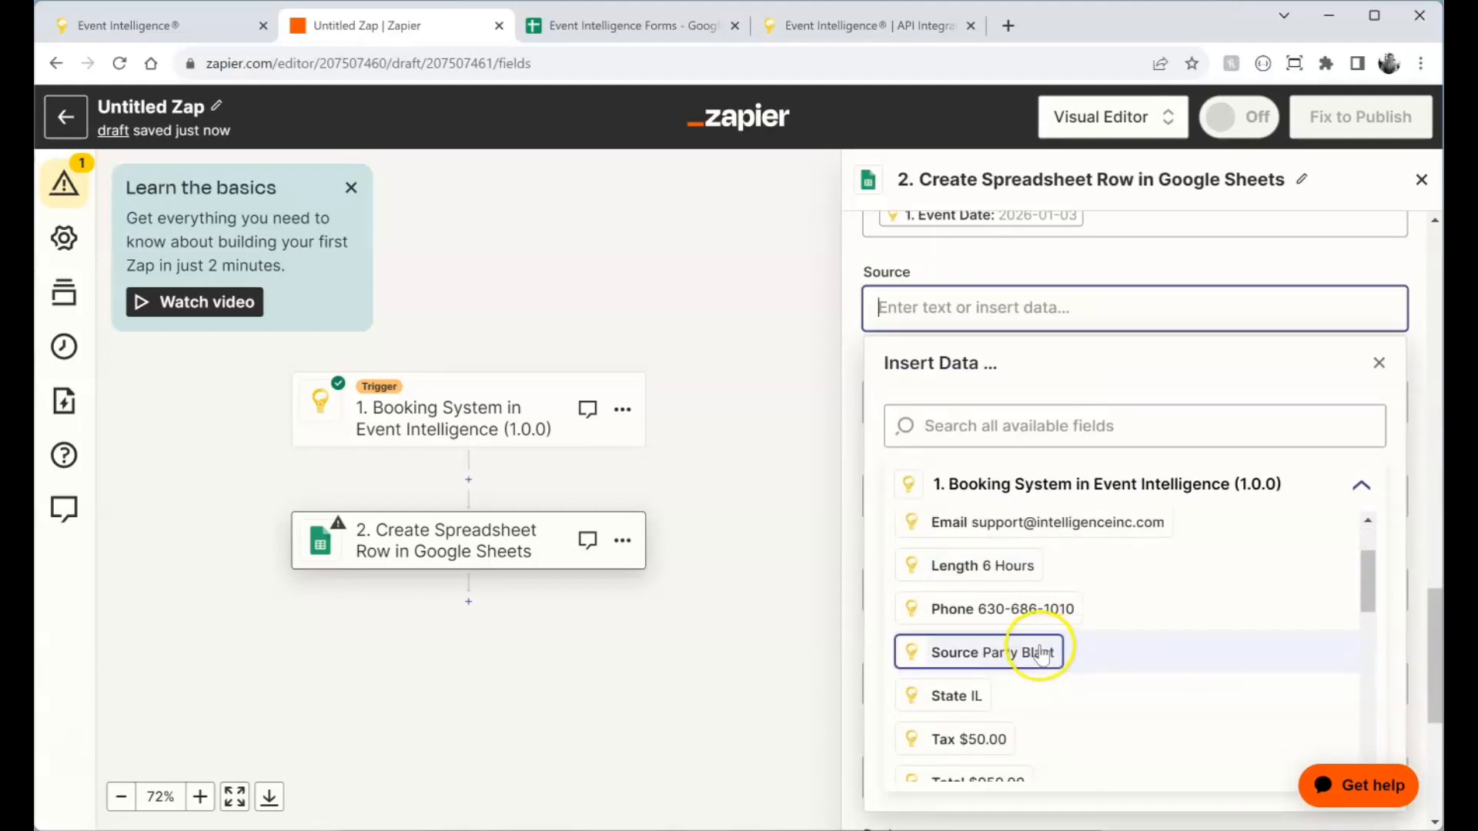
{"action": "left_click", "coordinate": [1035, 652]}
{"action": "left_click", "coordinate": [1379, 366]}
Map the trigger's IP Address data to the IP field of the spreadsheet row
{"action": "left_click", "coordinate": [1013, 402]}
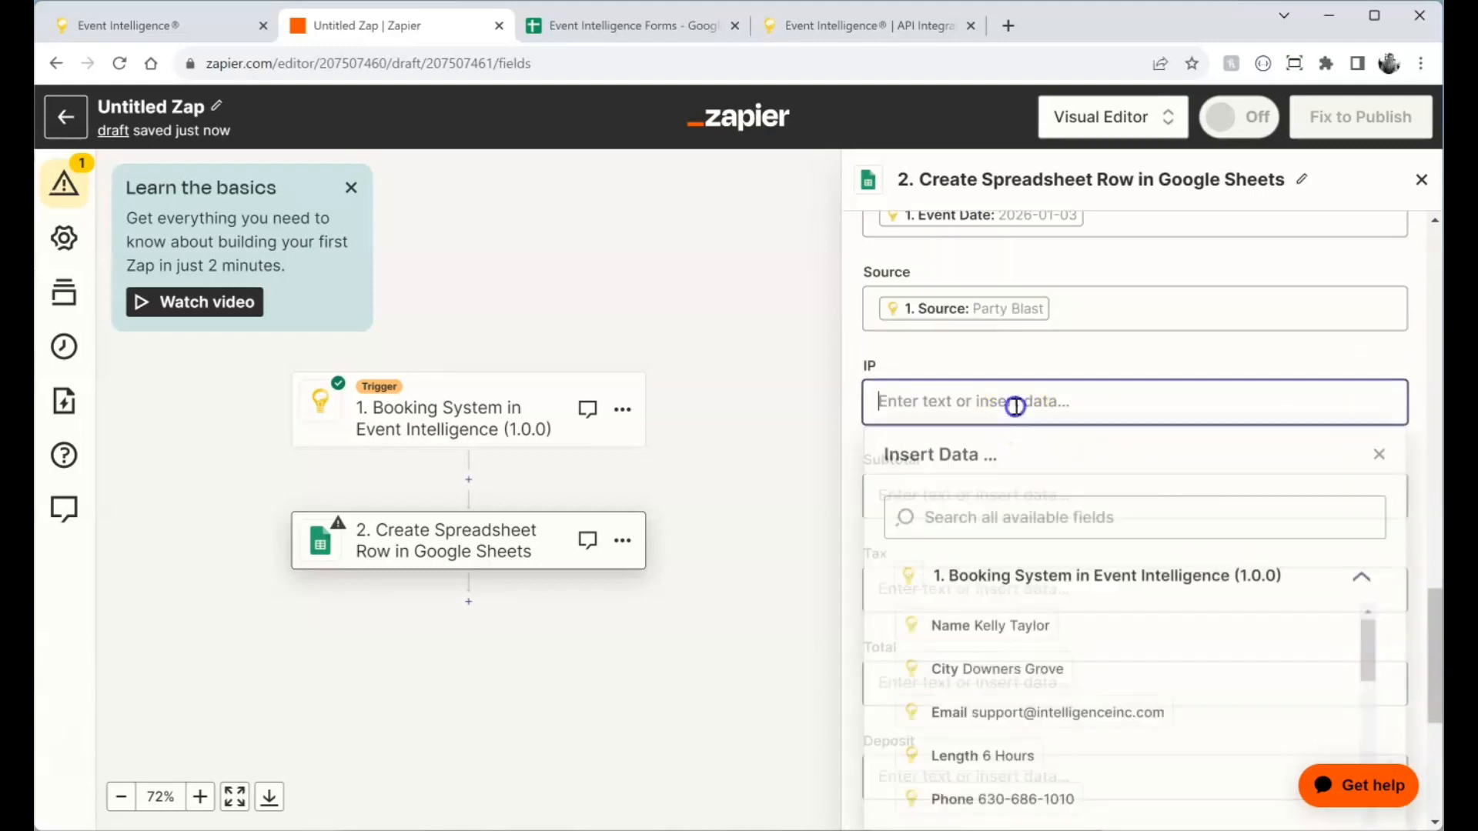
{"action": "scroll", "coordinate": [1059, 678], "scroll_direction": "down", "scroll_amount": 5}
{"action": "scroll", "coordinate": [1052, 677], "scroll_direction": "down", "scroll_amount": 5}
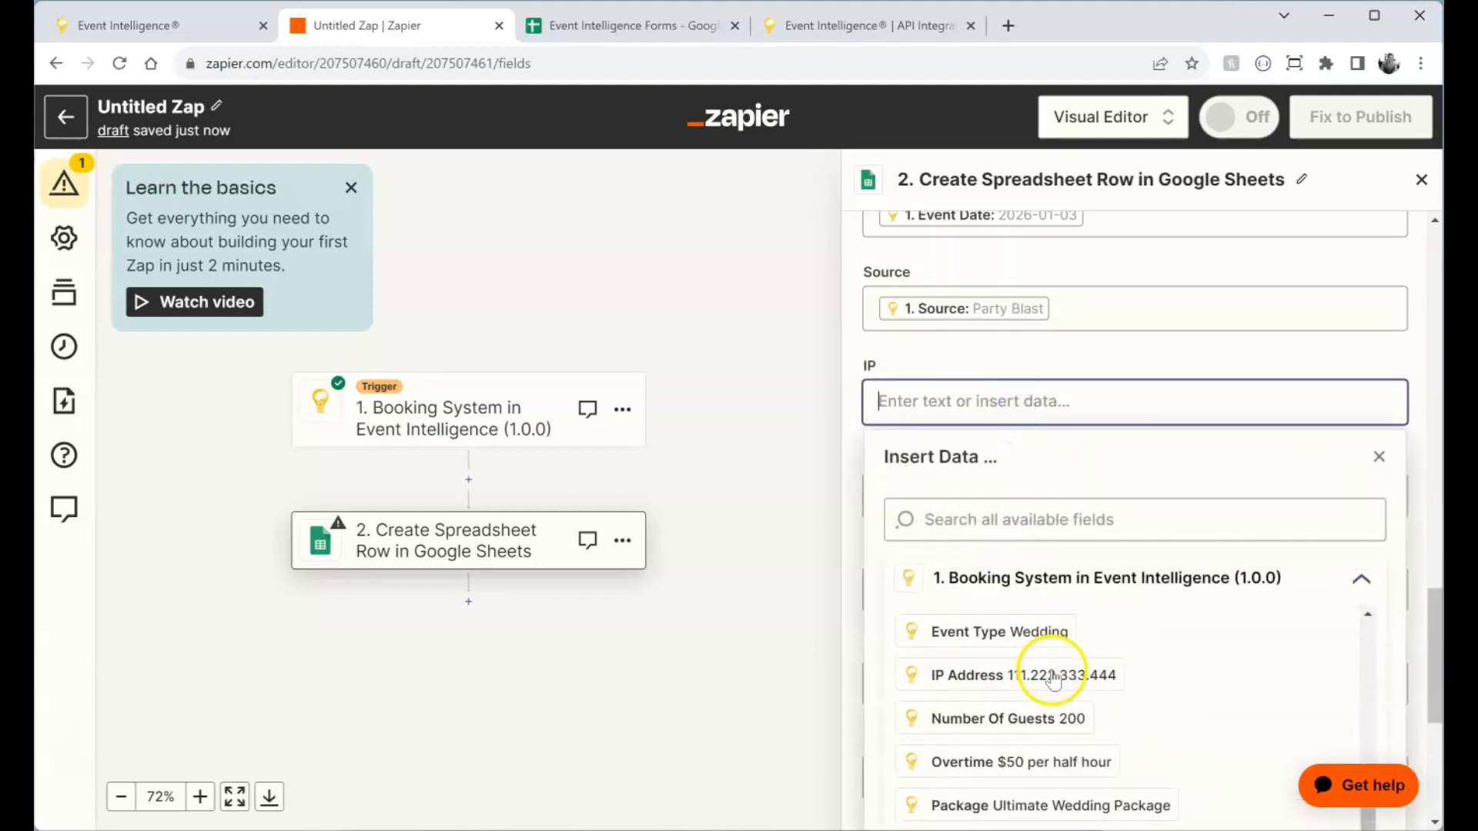
{"action": "left_click", "coordinate": [1044, 674]}
{"action": "left_click", "coordinate": [1379, 456]}
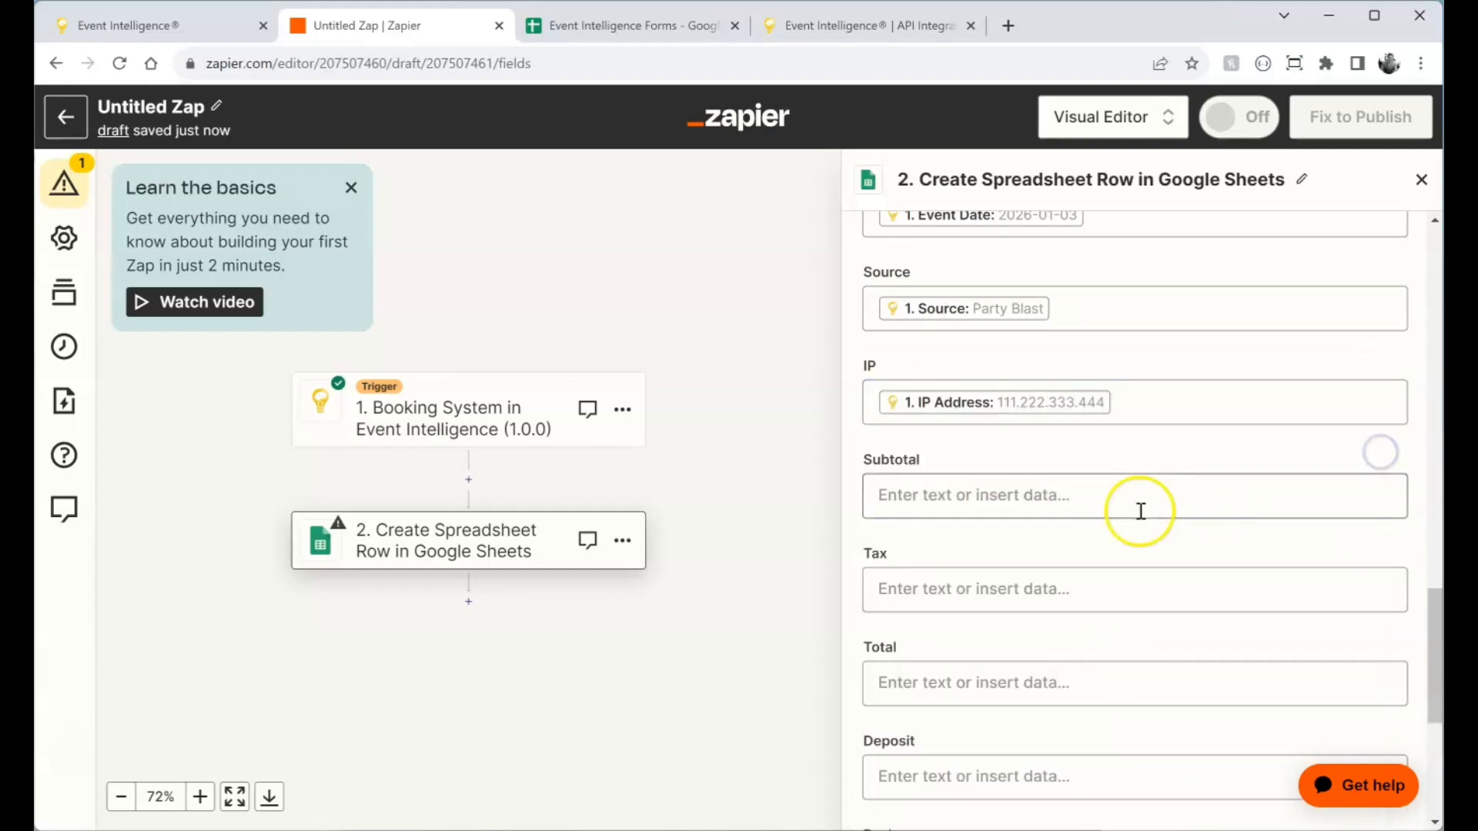
Map the trigger's Subtotal data to the Subtotal field of the spreadsheet row
{"action": "left_click", "coordinate": [1137, 511]}
{"action": "scroll", "coordinate": [1122, 688], "scroll_direction": "down", "scroll_amount": 3}
{"action": "scroll", "coordinate": [1143, 550], "scroll_direction": "down", "scroll_amount": 8}
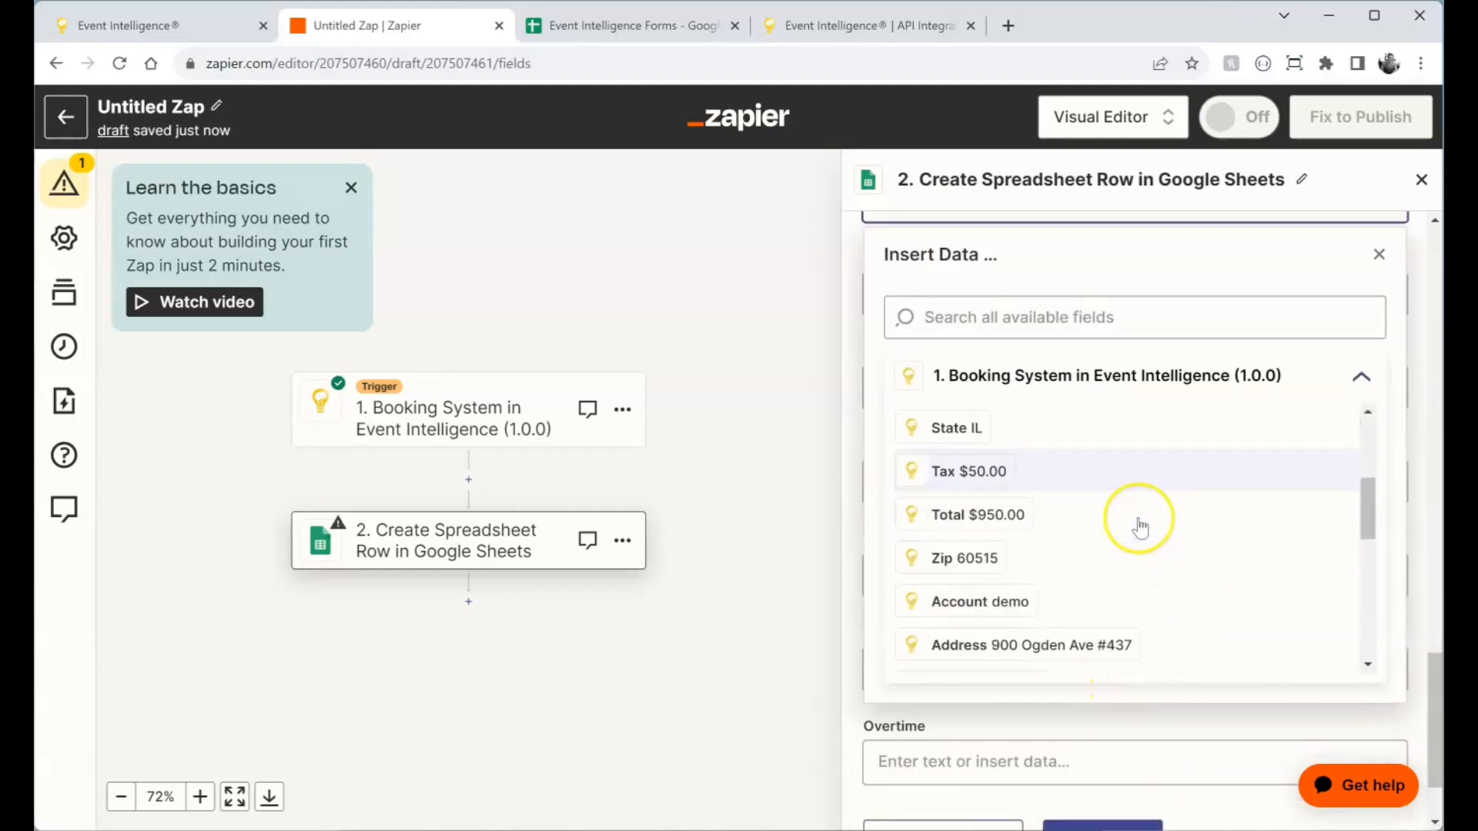
{"action": "scroll", "coordinate": [1140, 528], "scroll_direction": "down", "scroll_amount": 5}
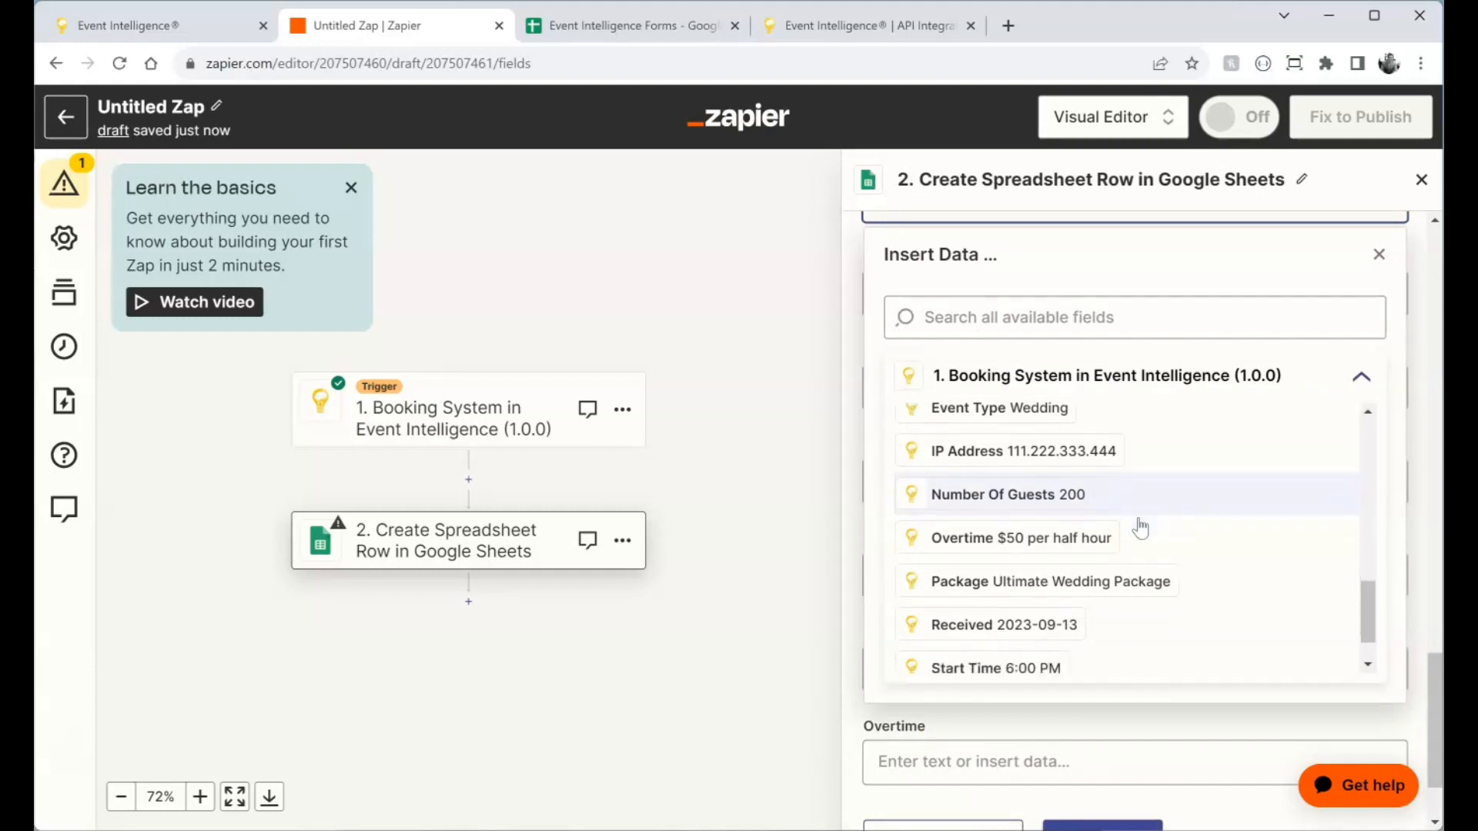
{"action": "scroll", "coordinate": [1139, 523], "scroll_direction": "down", "scroll_amount": 3}
{"action": "scroll", "coordinate": [1138, 521], "scroll_direction": "up", "scroll_amount": 2}
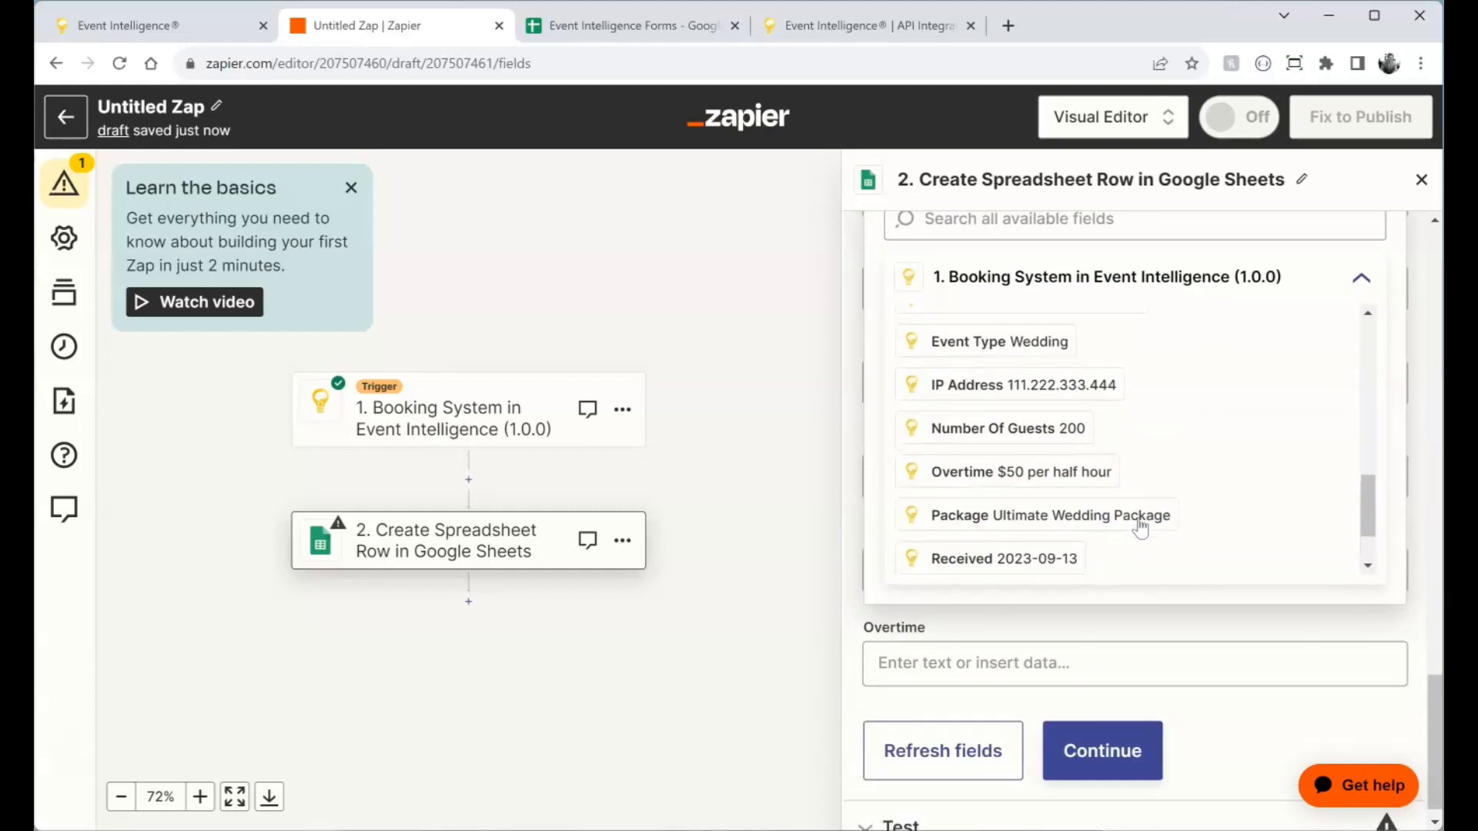
{"action": "scroll", "coordinate": [1139, 521], "scroll_direction": "down", "scroll_amount": 2}
{"action": "left_click", "coordinate": [1029, 552]}
{"action": "scroll", "coordinate": [1287, 349], "scroll_direction": "down", "scroll_amount": 3}
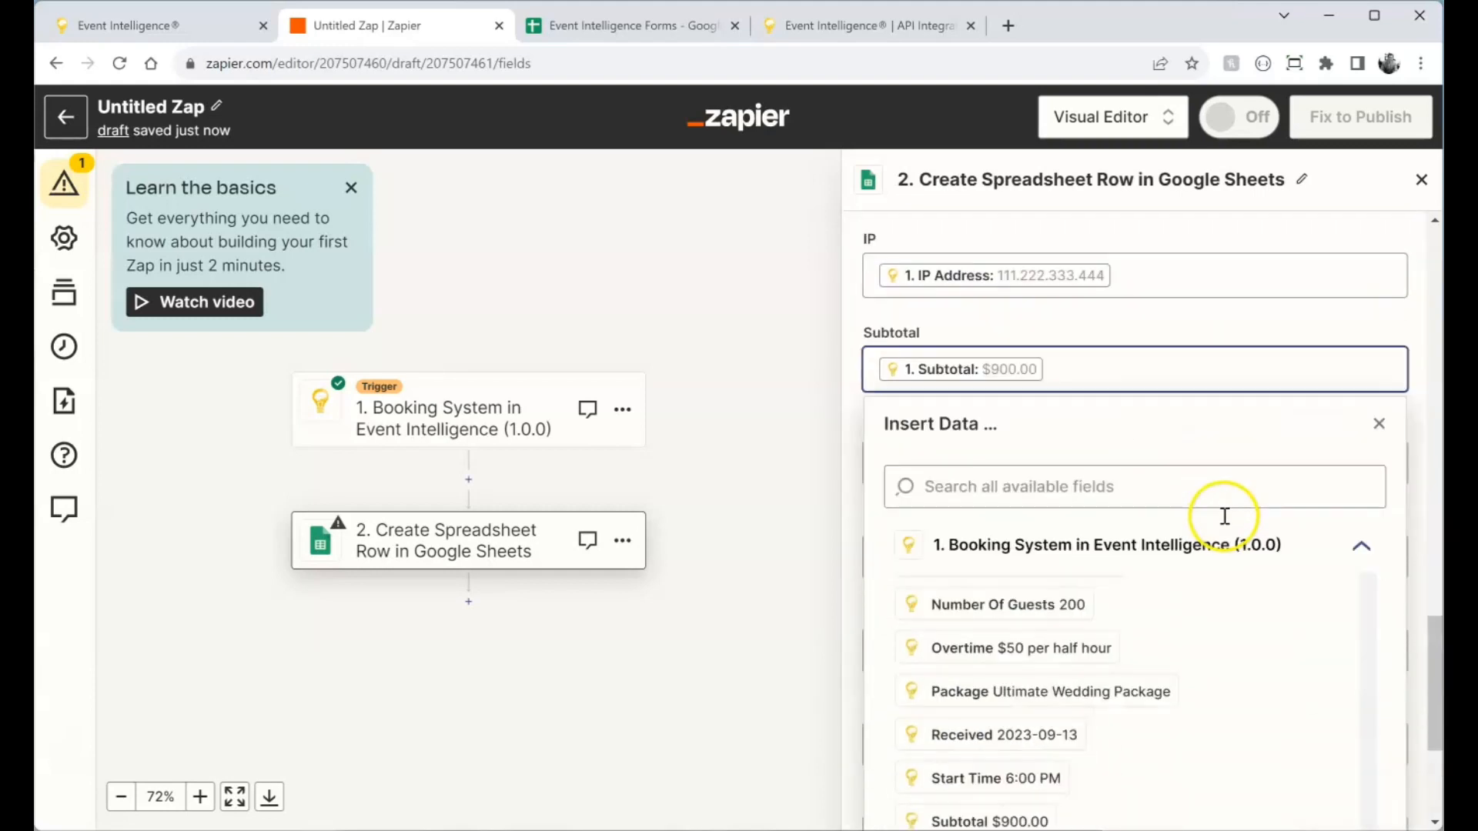
{"action": "left_click", "coordinate": [1376, 382]}
Find the trigger's Tax data by searching for "tax" and map it to the Tax field of the spreadsheet row
{"action": "left_click", "coordinate": [1125, 425]}
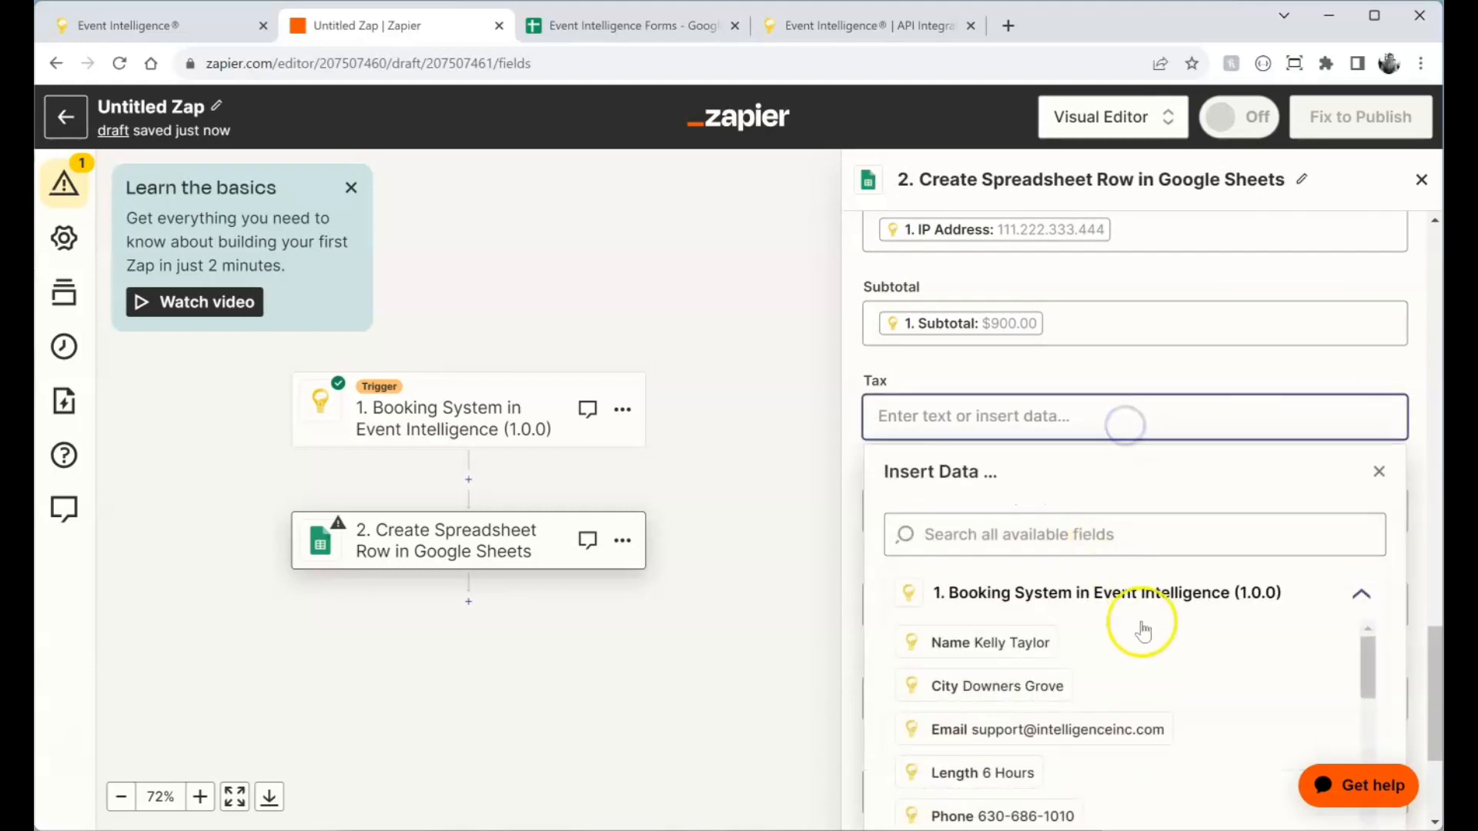
{"action": "scroll", "coordinate": [1133, 628], "scroll_direction": "down", "scroll_amount": 5}
{"action": "scroll", "coordinate": [1123, 703], "scroll_direction": "down", "scroll_amount": 8}
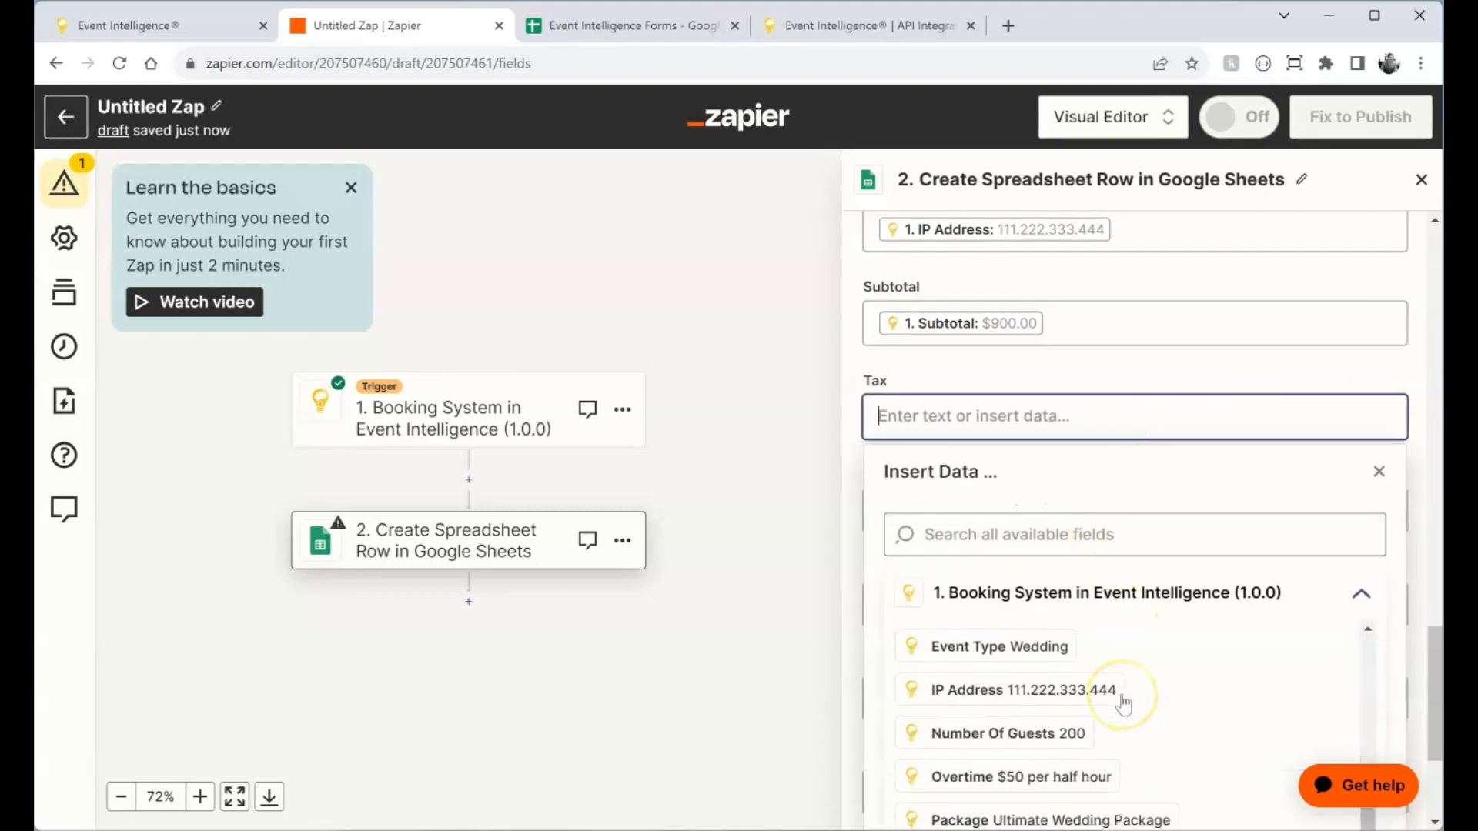
{"action": "scroll", "coordinate": [1122, 631], "scroll_direction": "up", "scroll_amount": 5}
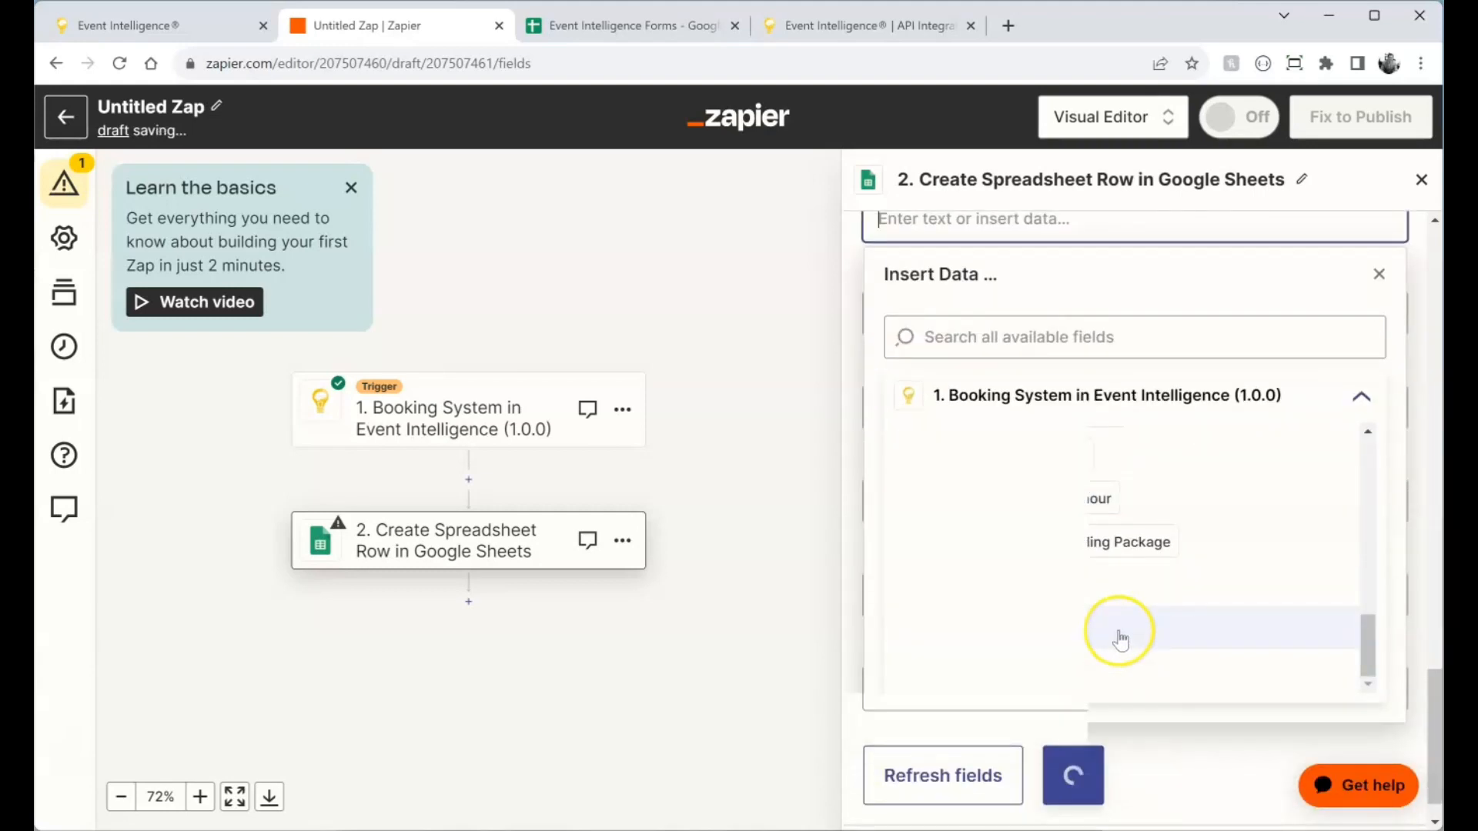
{"action": "left_click", "coordinate": [1062, 337]}
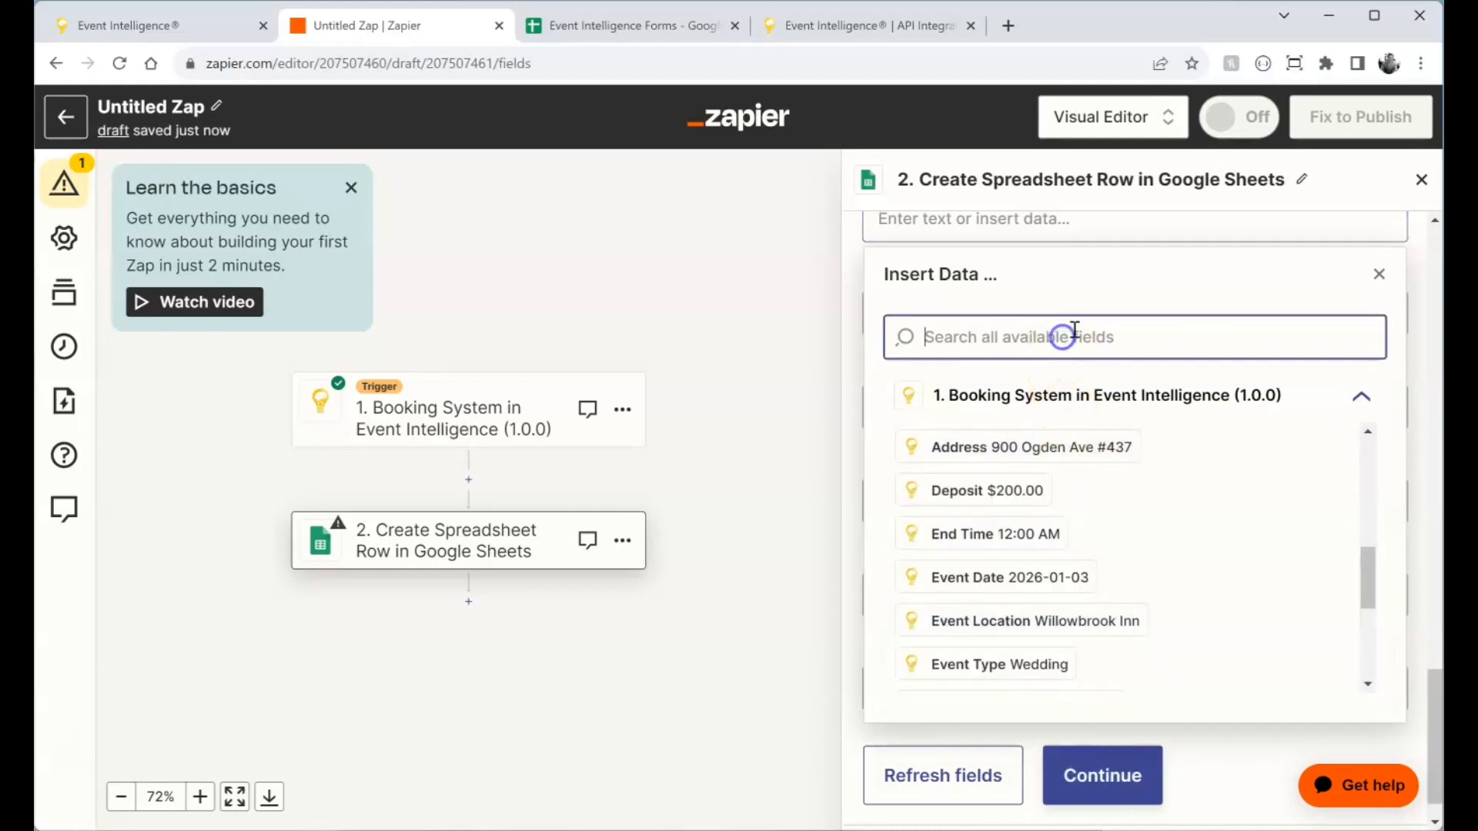
{"action": "type", "text": "tax"}
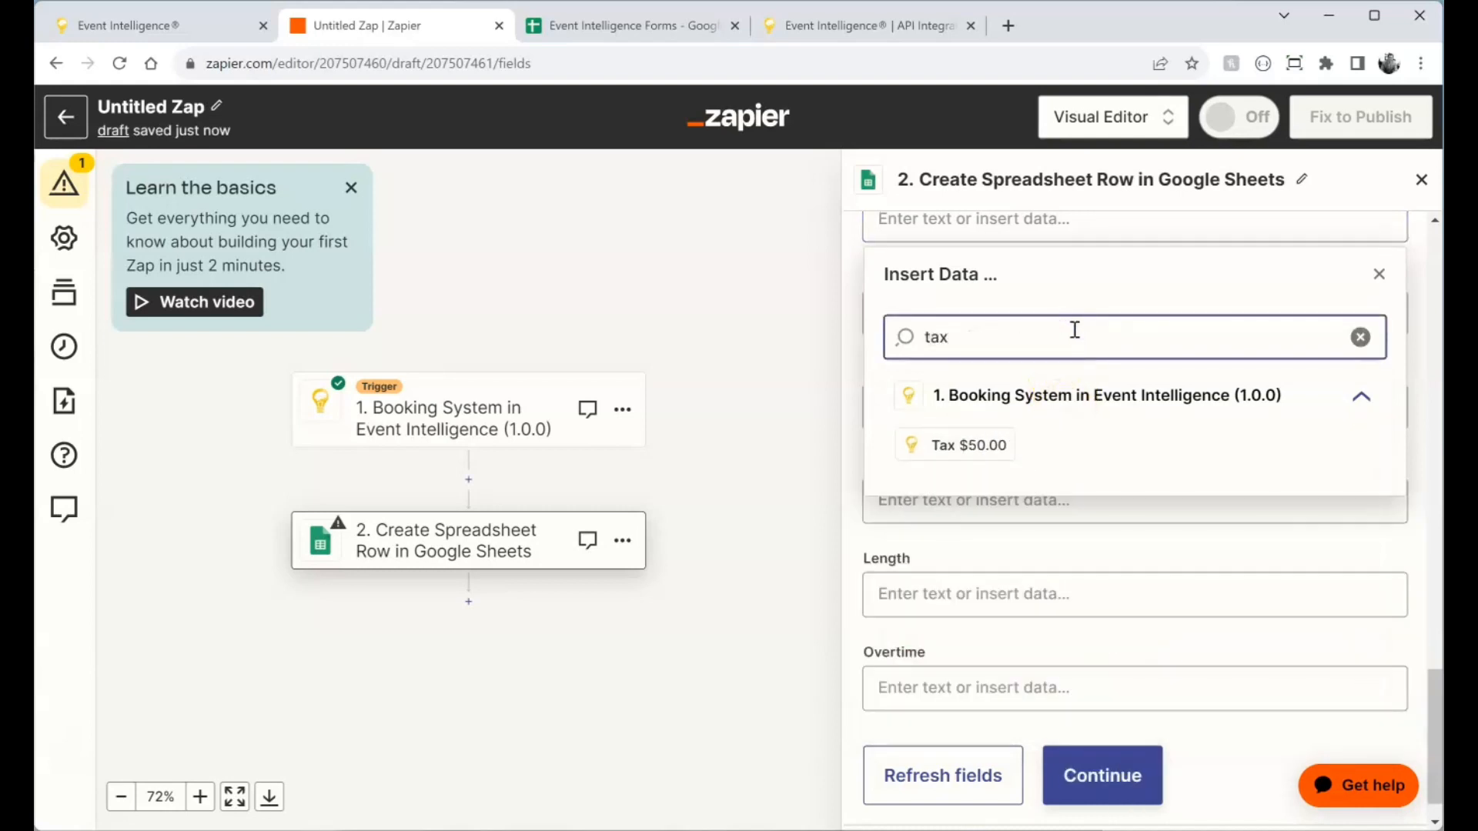
{"action": "left_click", "coordinate": [971, 441]}
{"action": "left_click", "coordinate": [1379, 477]}
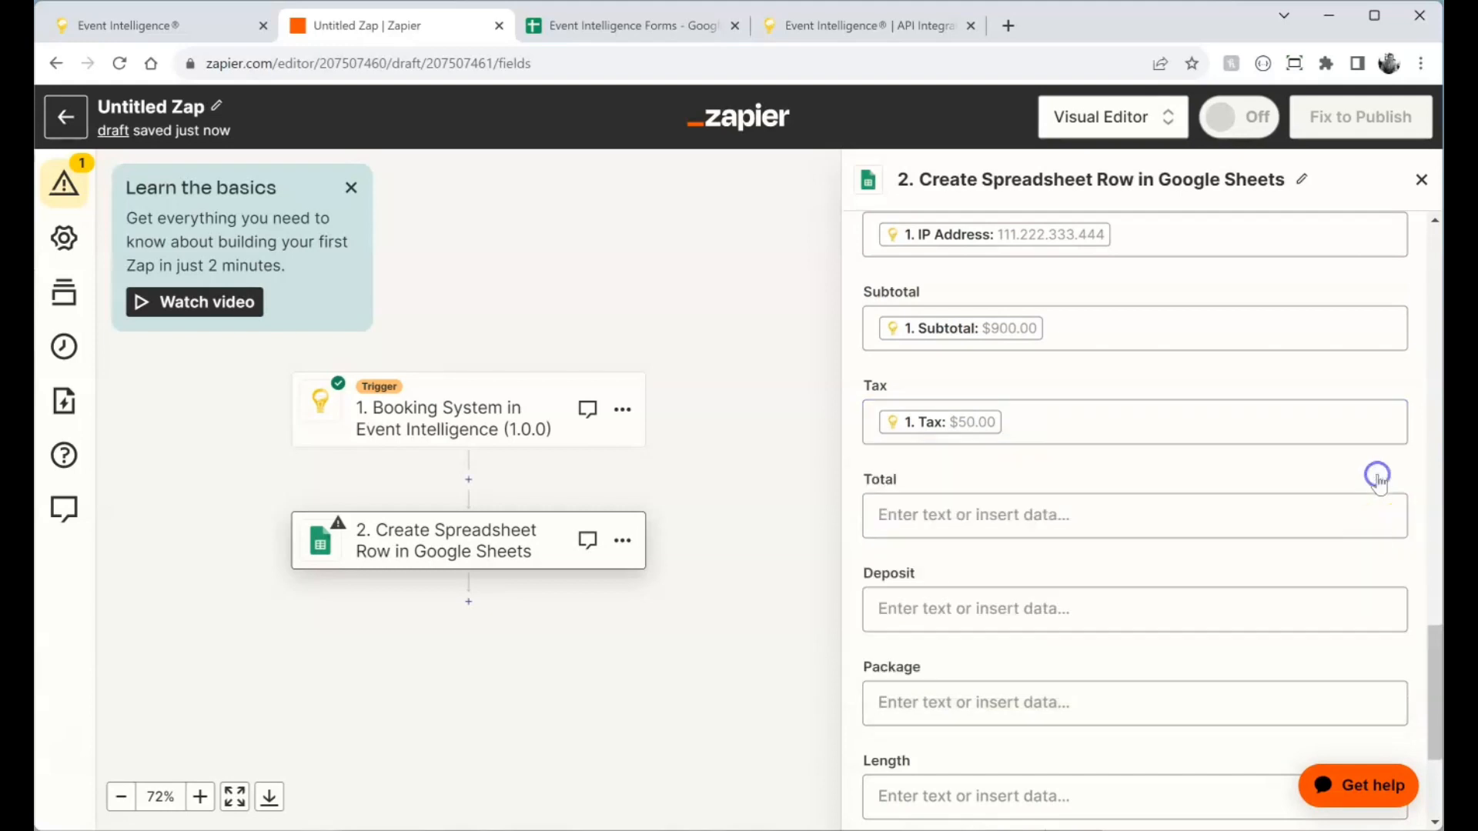
Map the trigger's Total data to the Total field of the spreadsheet row
{"action": "left_click", "coordinate": [1049, 520]}
{"action": "scroll", "coordinate": [1052, 514], "scroll_direction": "down", "scroll_amount": 3}
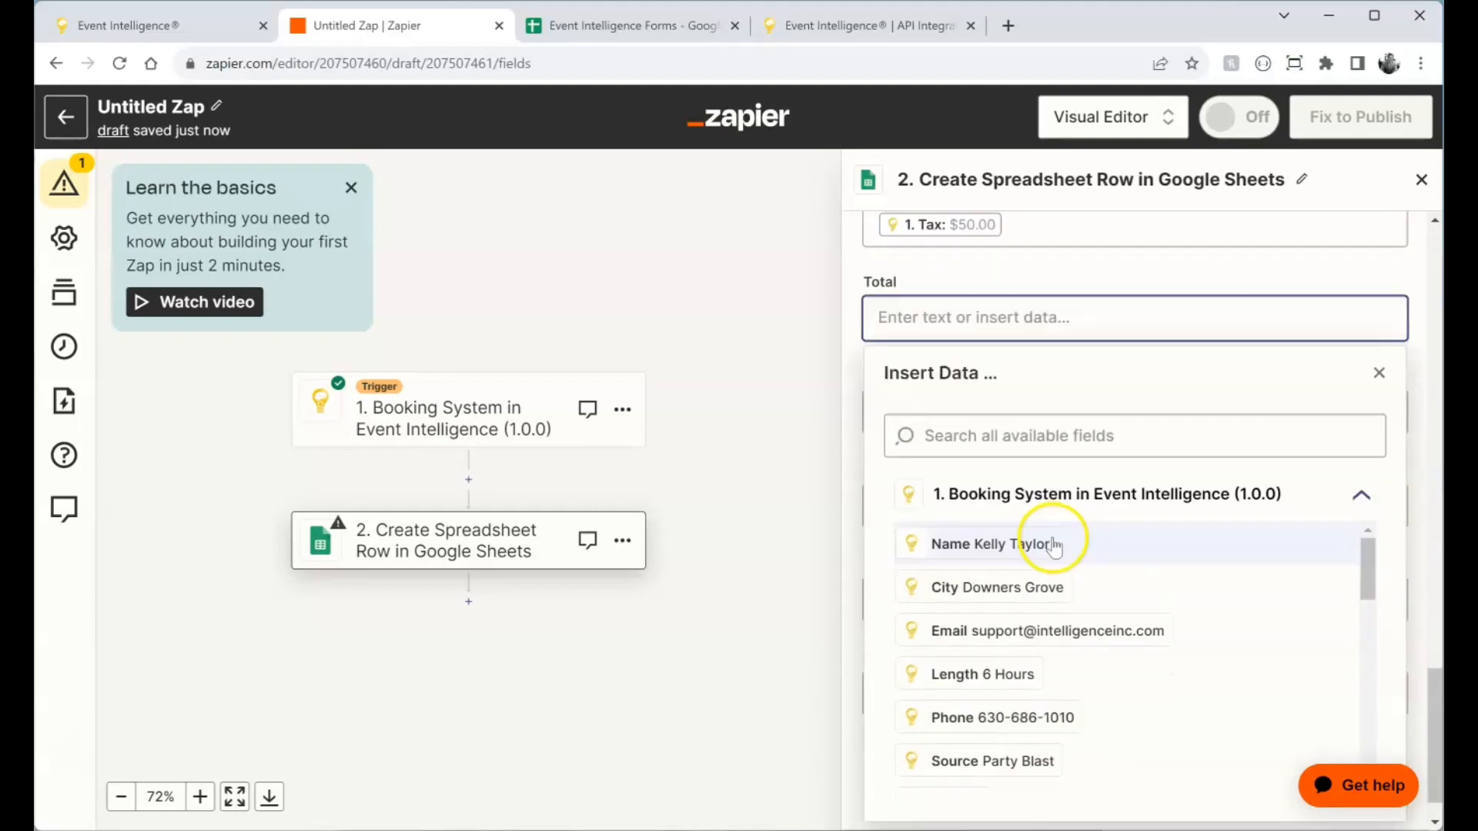
{"action": "scroll", "coordinate": [1055, 615], "scroll_direction": "down", "scroll_amount": 4}
{"action": "scroll", "coordinate": [1053, 600], "scroll_direction": "down", "scroll_amount": 6}
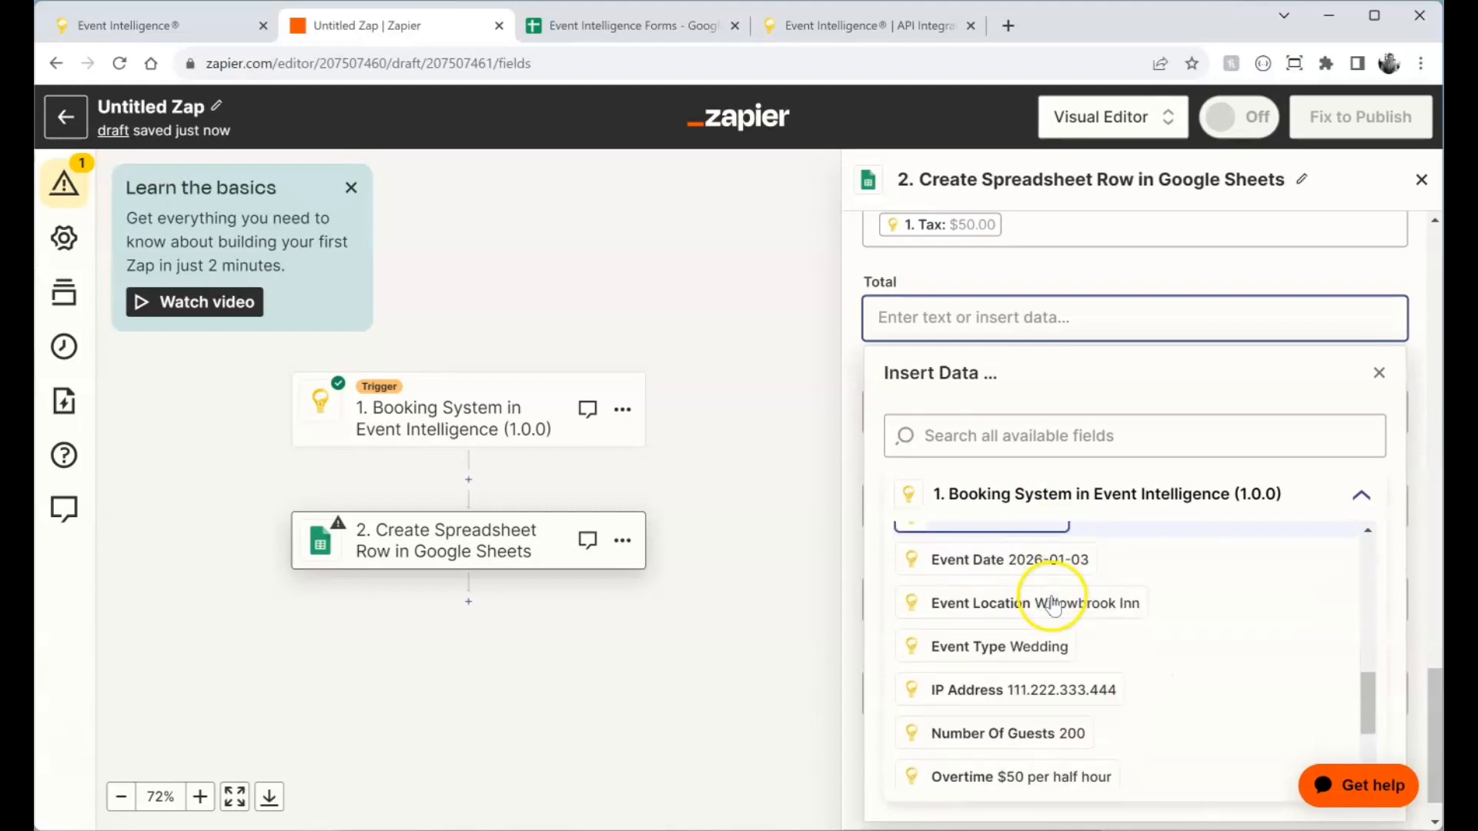
{"action": "scroll", "coordinate": [1051, 612], "scroll_direction": "down", "scroll_amount": 1}
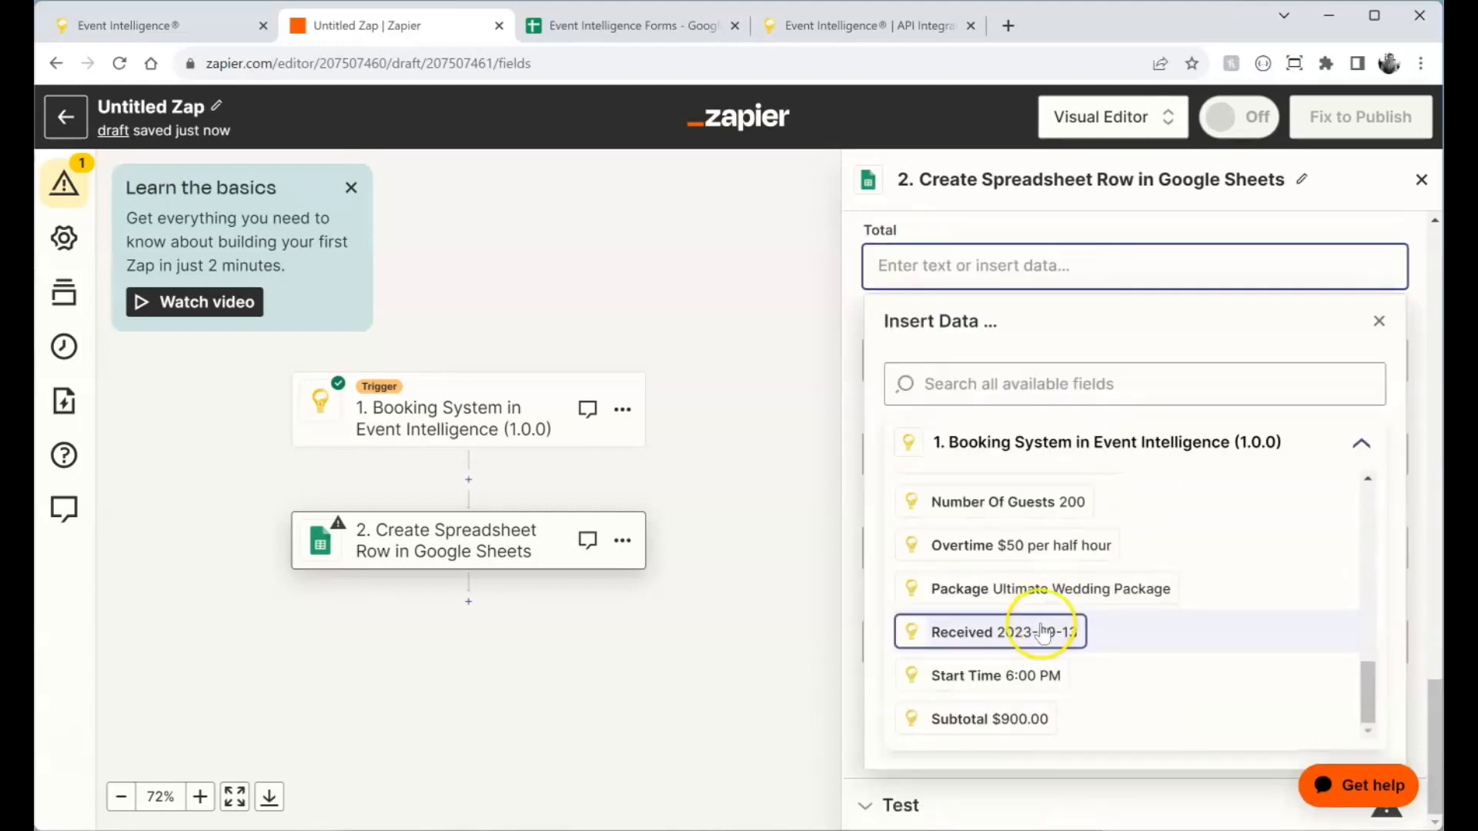
{"action": "scroll", "coordinate": [1041, 616], "scroll_direction": "up", "scroll_amount": 3}
{"action": "scroll", "coordinate": [1039, 611], "scroll_direction": "up", "scroll_amount": 3}
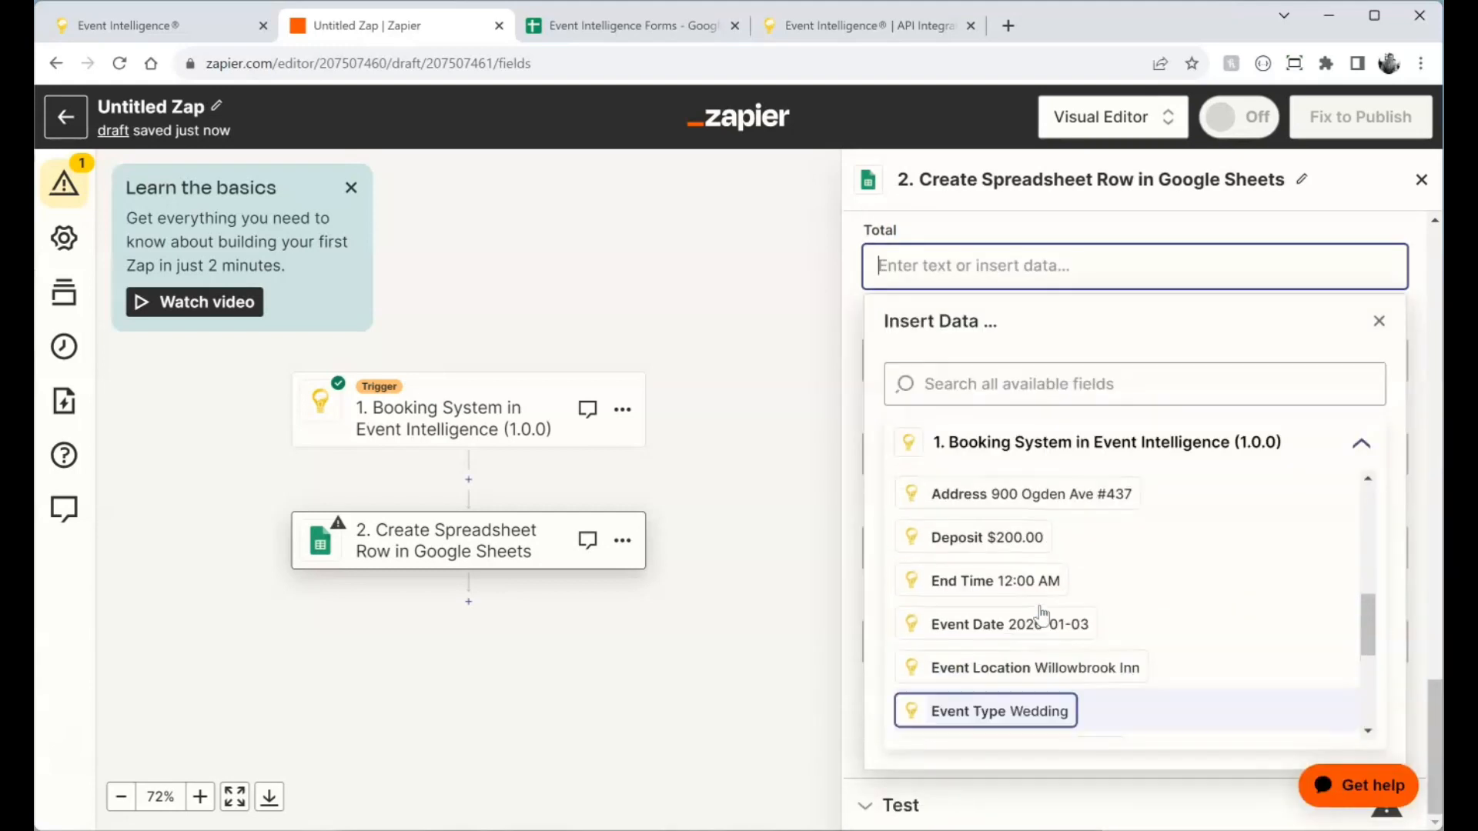
{"action": "scroll", "coordinate": [1023, 602], "scroll_direction": "up", "scroll_amount": 2}
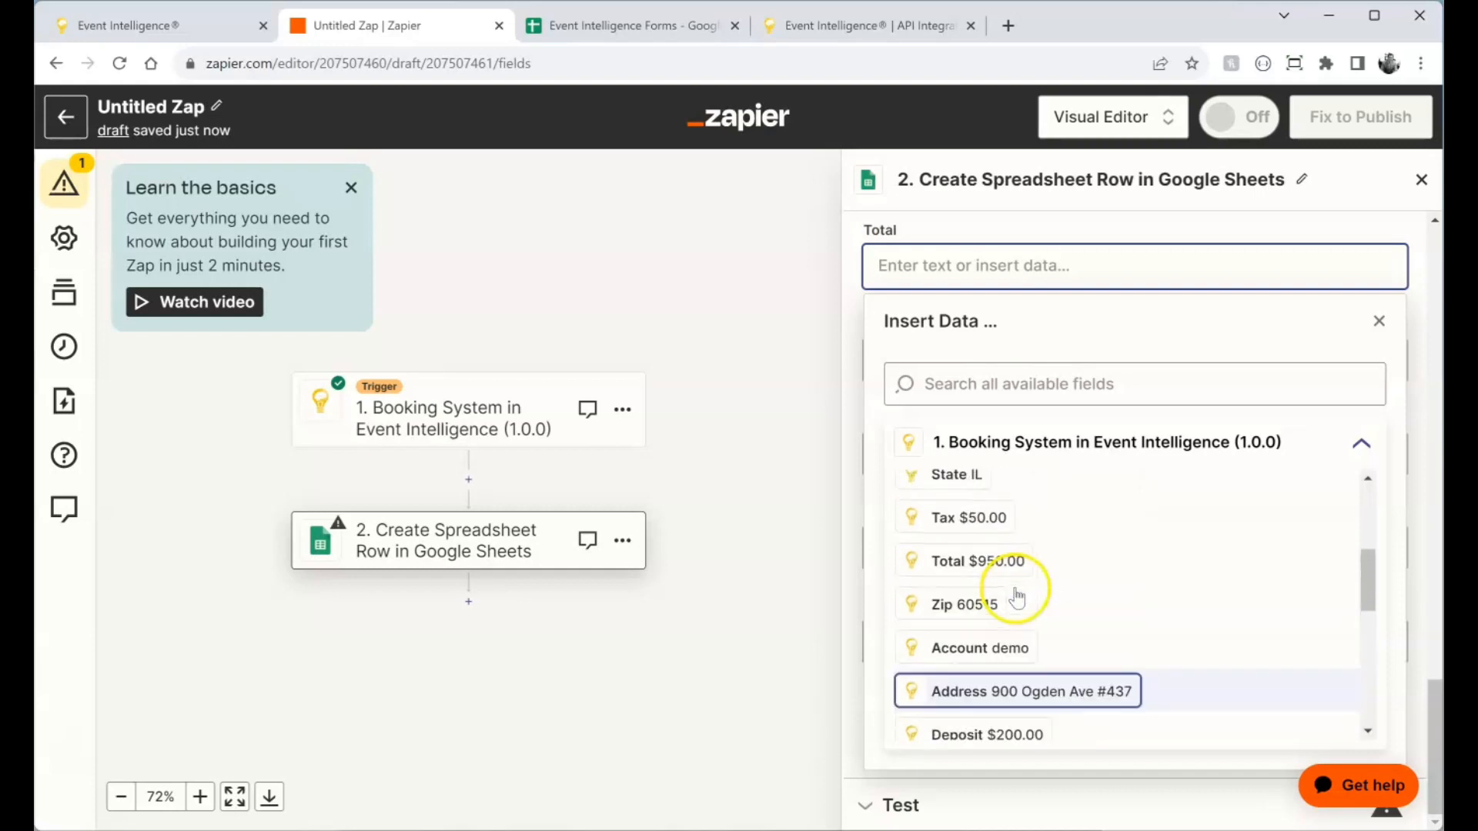
{"action": "left_click", "coordinate": [983, 560]}
{"action": "left_click", "coordinate": [1380, 325]}
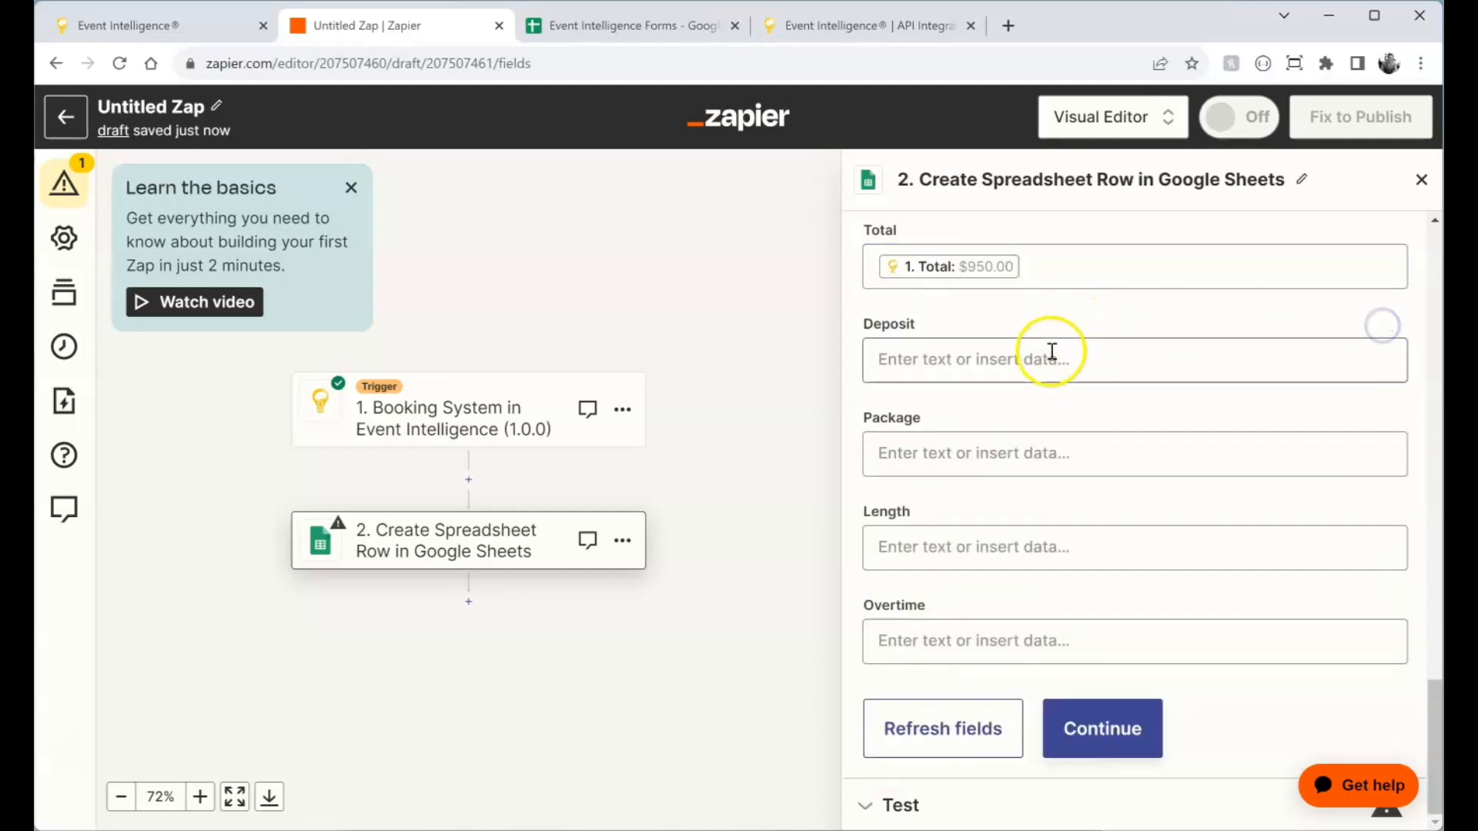
Map the trigger's Deposit data to the Deposit field of the spreadsheet row
{"action": "left_click", "coordinate": [1046, 356]}
{"action": "scroll", "coordinate": [1077, 603], "scroll_direction": "down", "scroll_amount": 1}
{"action": "scroll", "coordinate": [1073, 600], "scroll_direction": "down", "scroll_amount": 3}
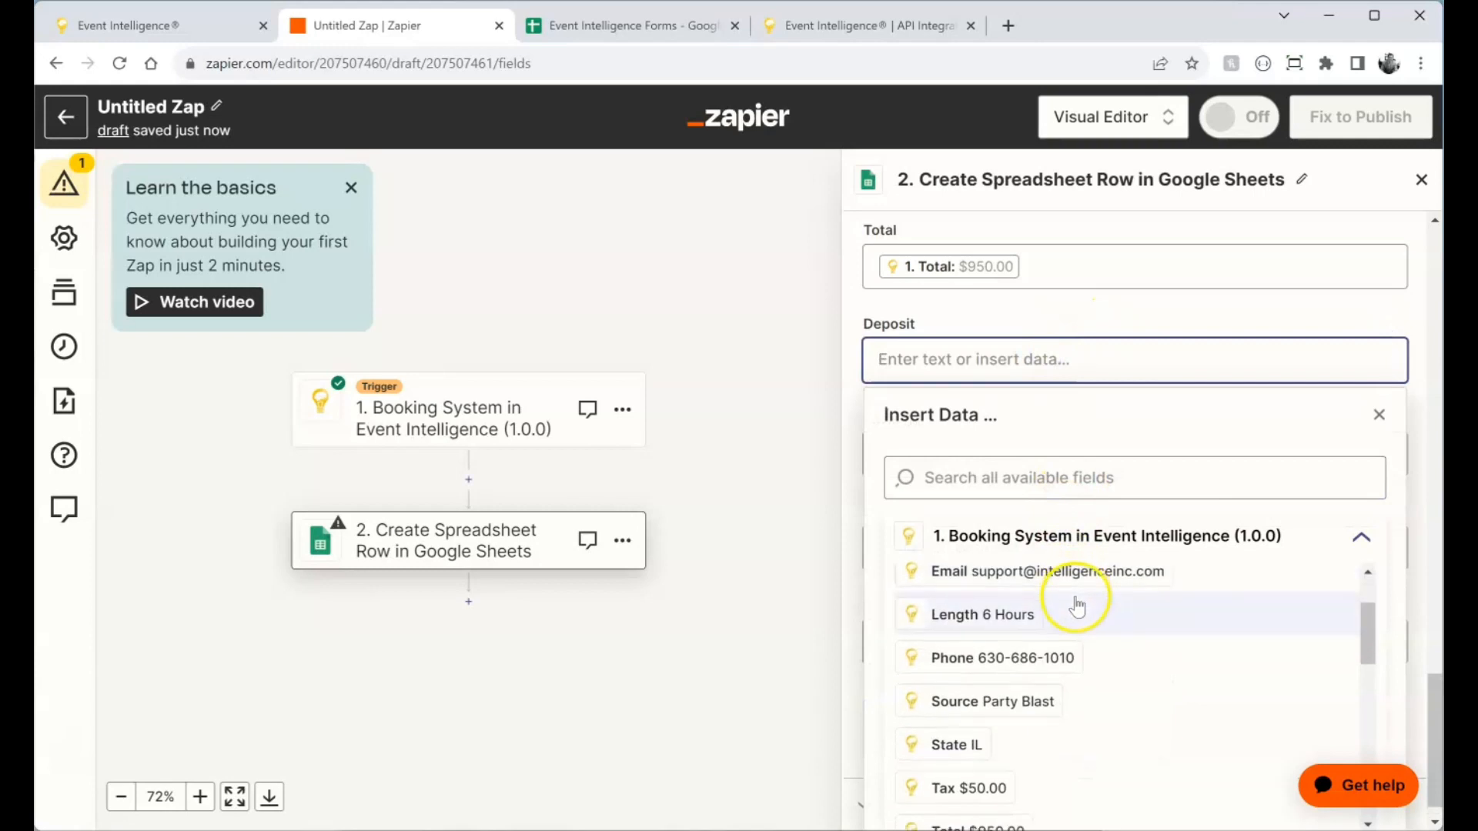
{"action": "scroll", "coordinate": [1029, 620], "scroll_direction": "down", "scroll_amount": 1}
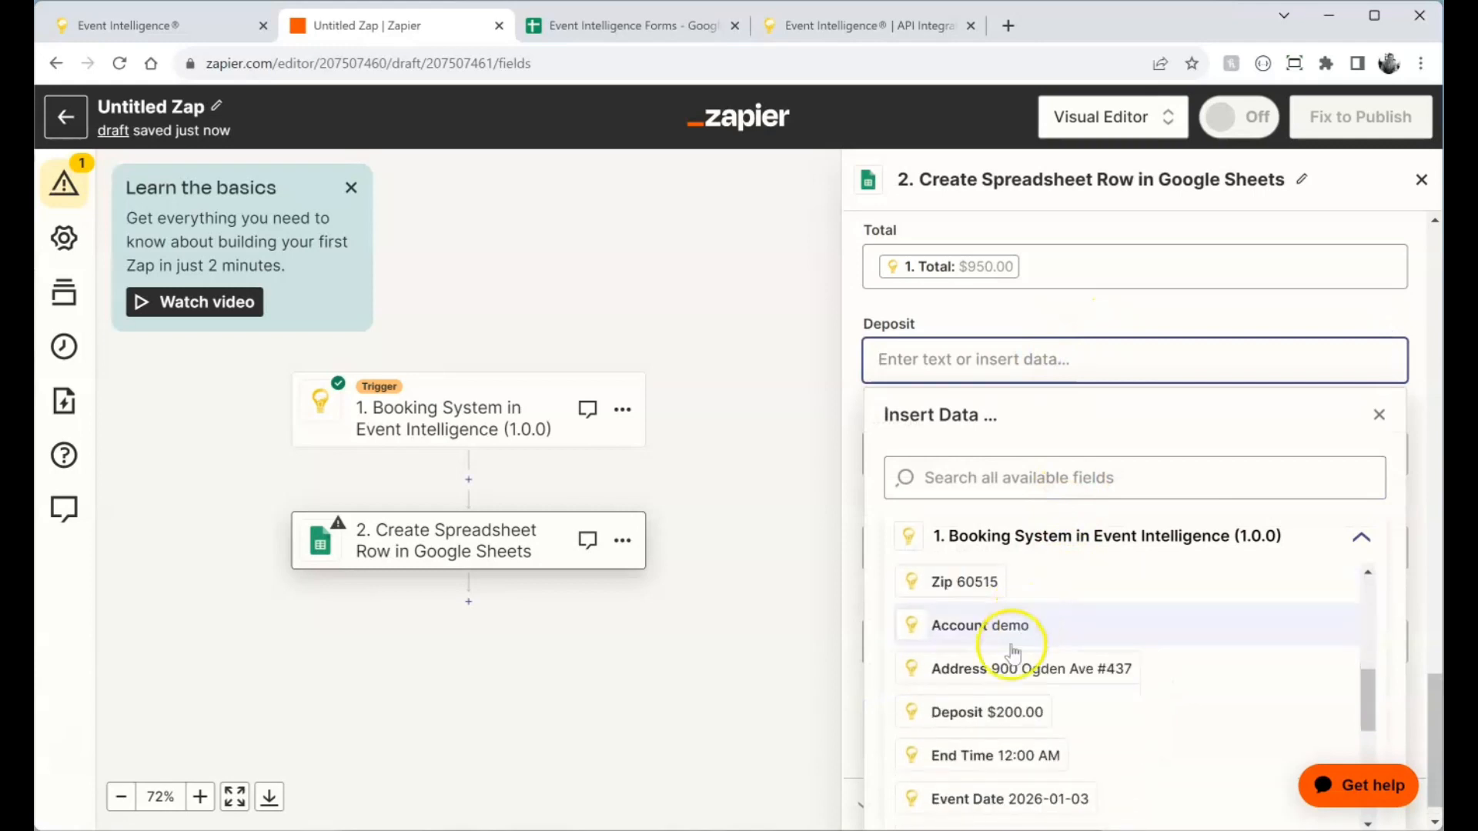
{"action": "left_click", "coordinate": [985, 712]}
{"action": "left_click", "coordinate": [1376, 421]}
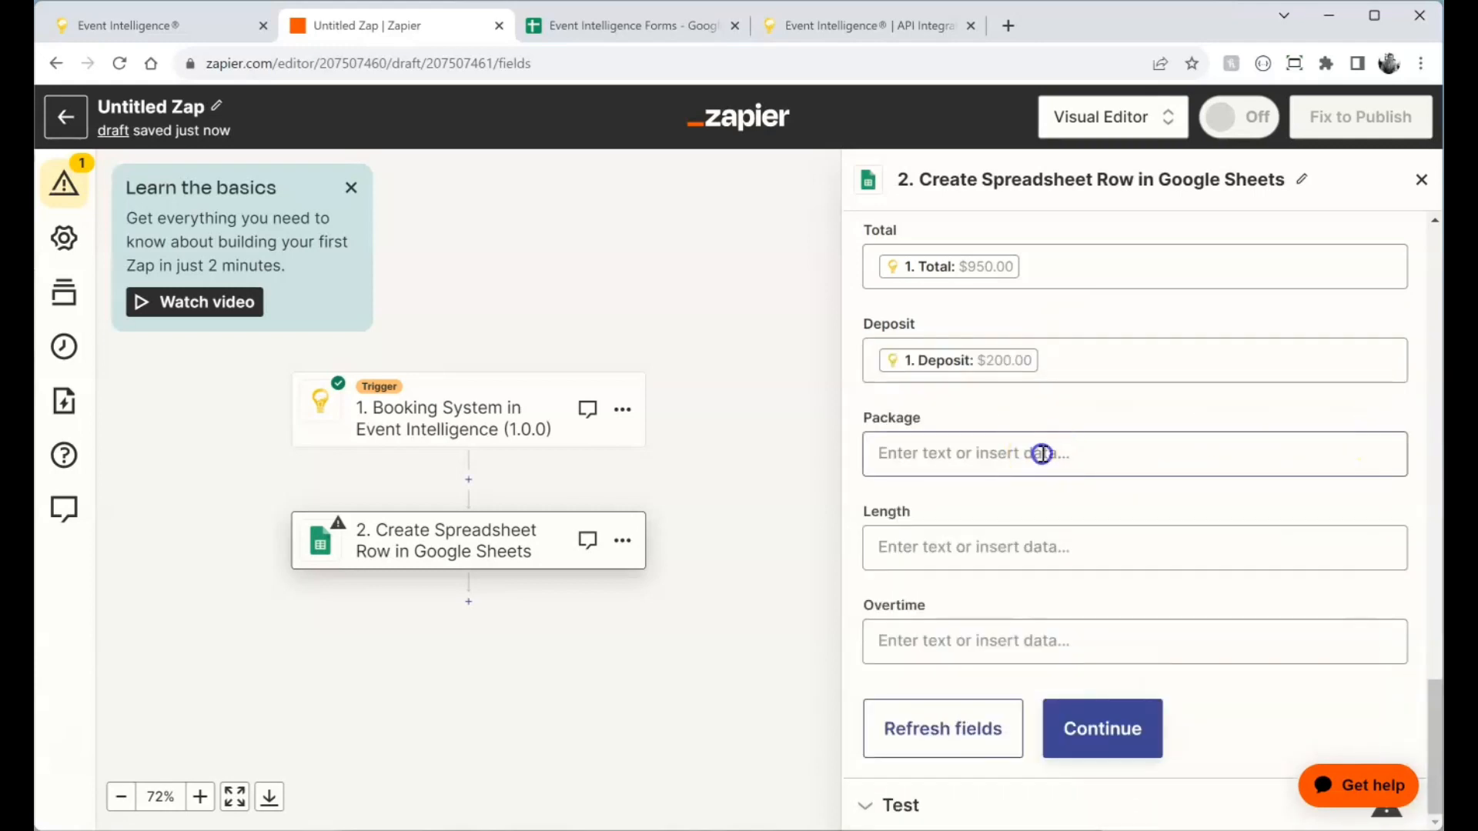
Map the trigger's Package data to the Package field of the spreadsheet row
{"action": "left_click", "coordinate": [1042, 452]}
{"action": "scroll", "coordinate": [1077, 635], "scroll_direction": "down", "scroll_amount": 3}
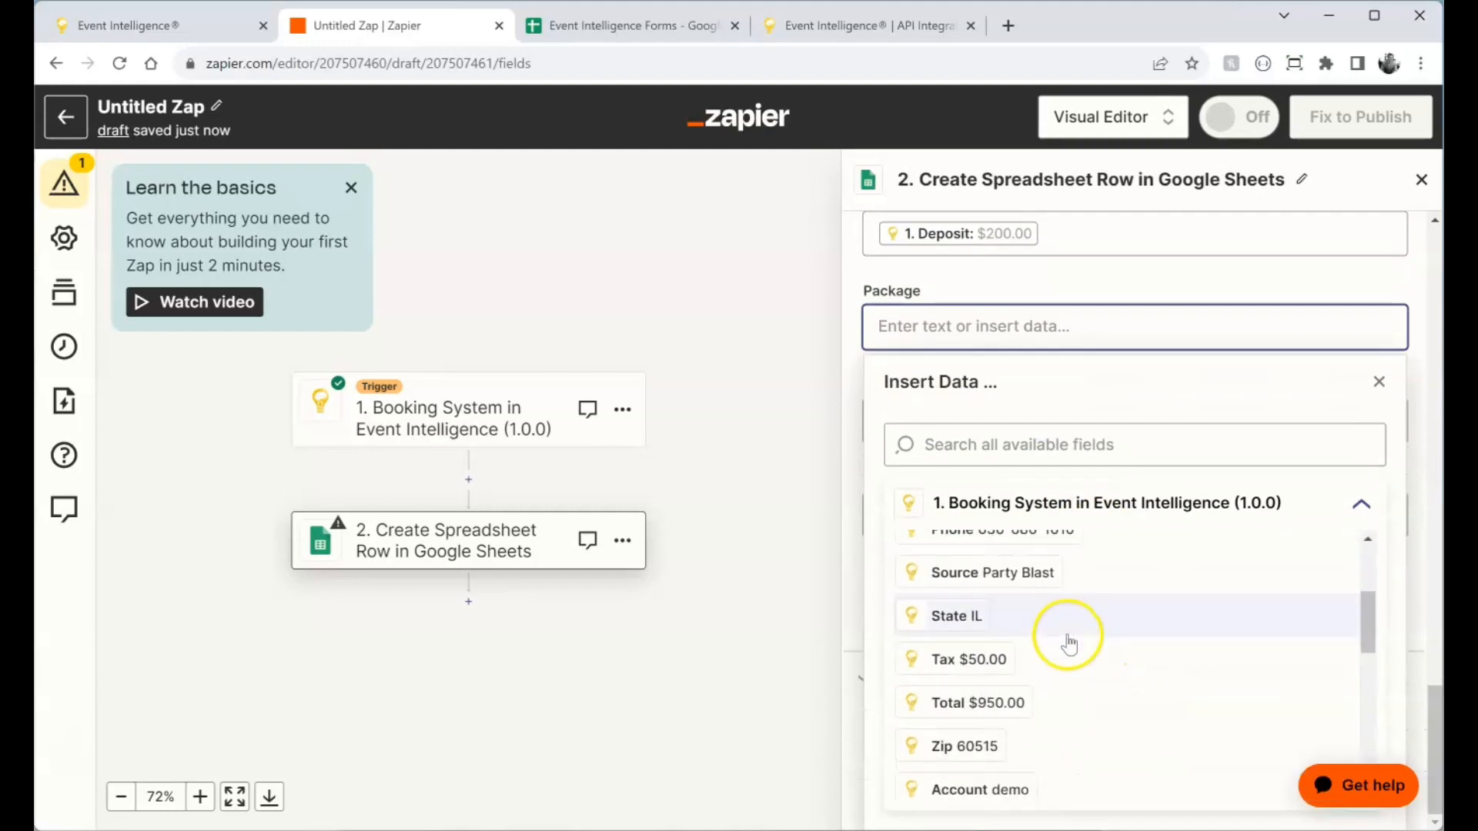
{"action": "scroll", "coordinate": [1069, 635], "scroll_direction": "down", "scroll_amount": 3}
{"action": "scroll", "coordinate": [1067, 630], "scroll_direction": "down", "scroll_amount": 3}
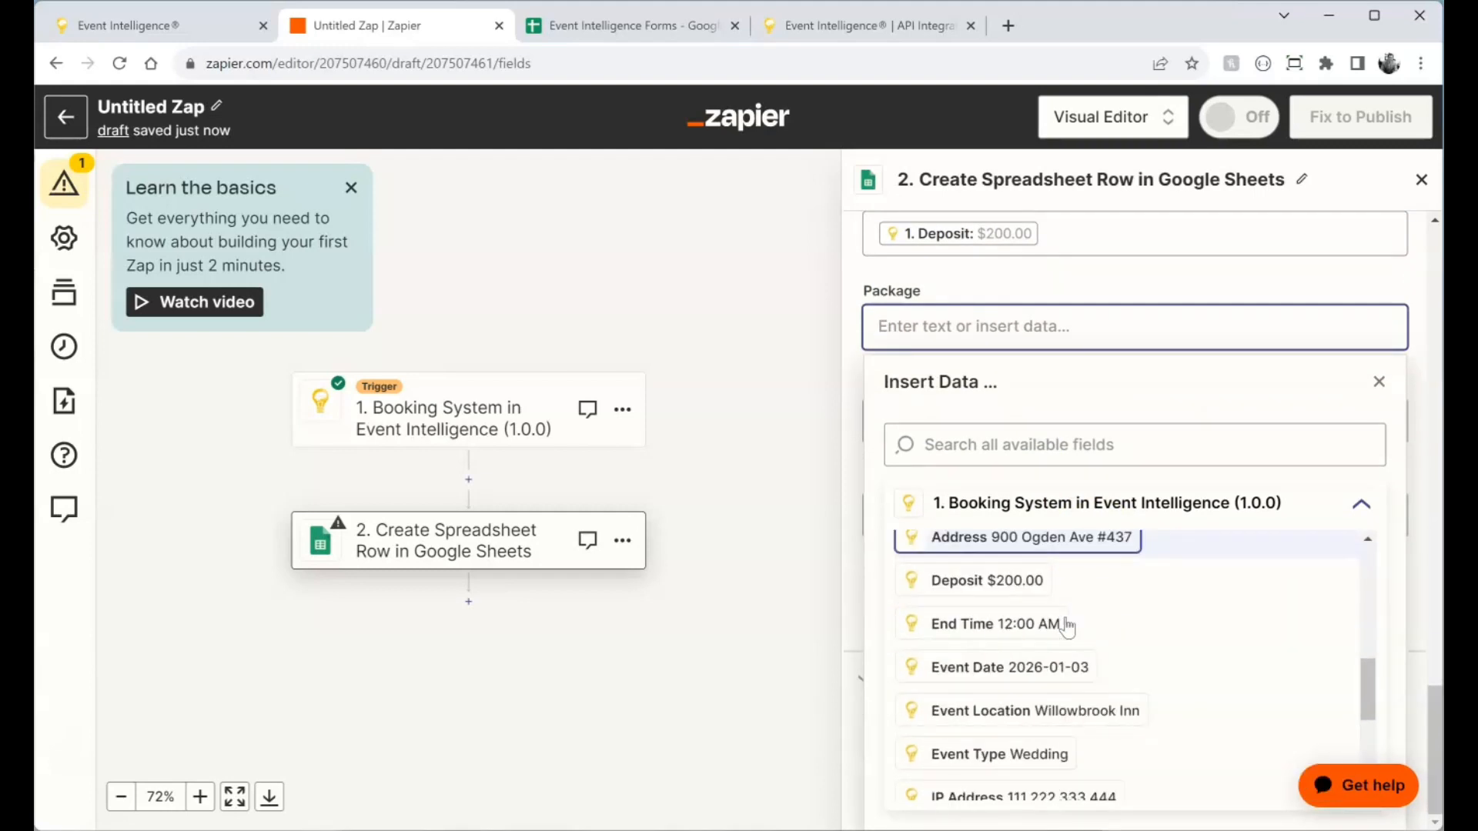
{"action": "left_click", "coordinate": [1046, 730]}
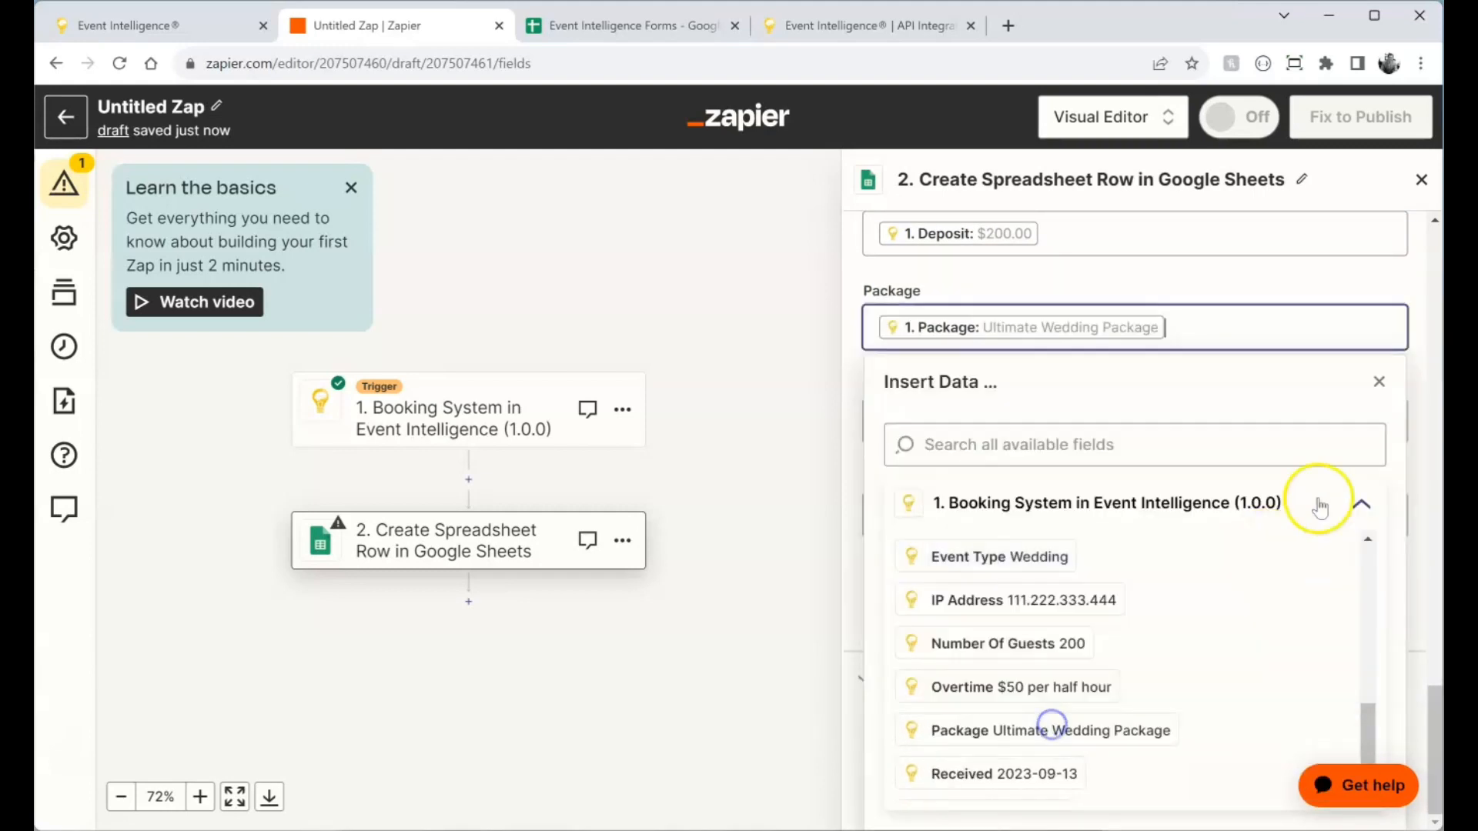
{"action": "left_click", "coordinate": [1378, 382]}
Find the trigger's Length data by searching for "length" and map it to the Length field of the spreadsheet row
{"action": "scroll", "coordinate": [1055, 554], "scroll_direction": "down", "scroll_amount": 2}
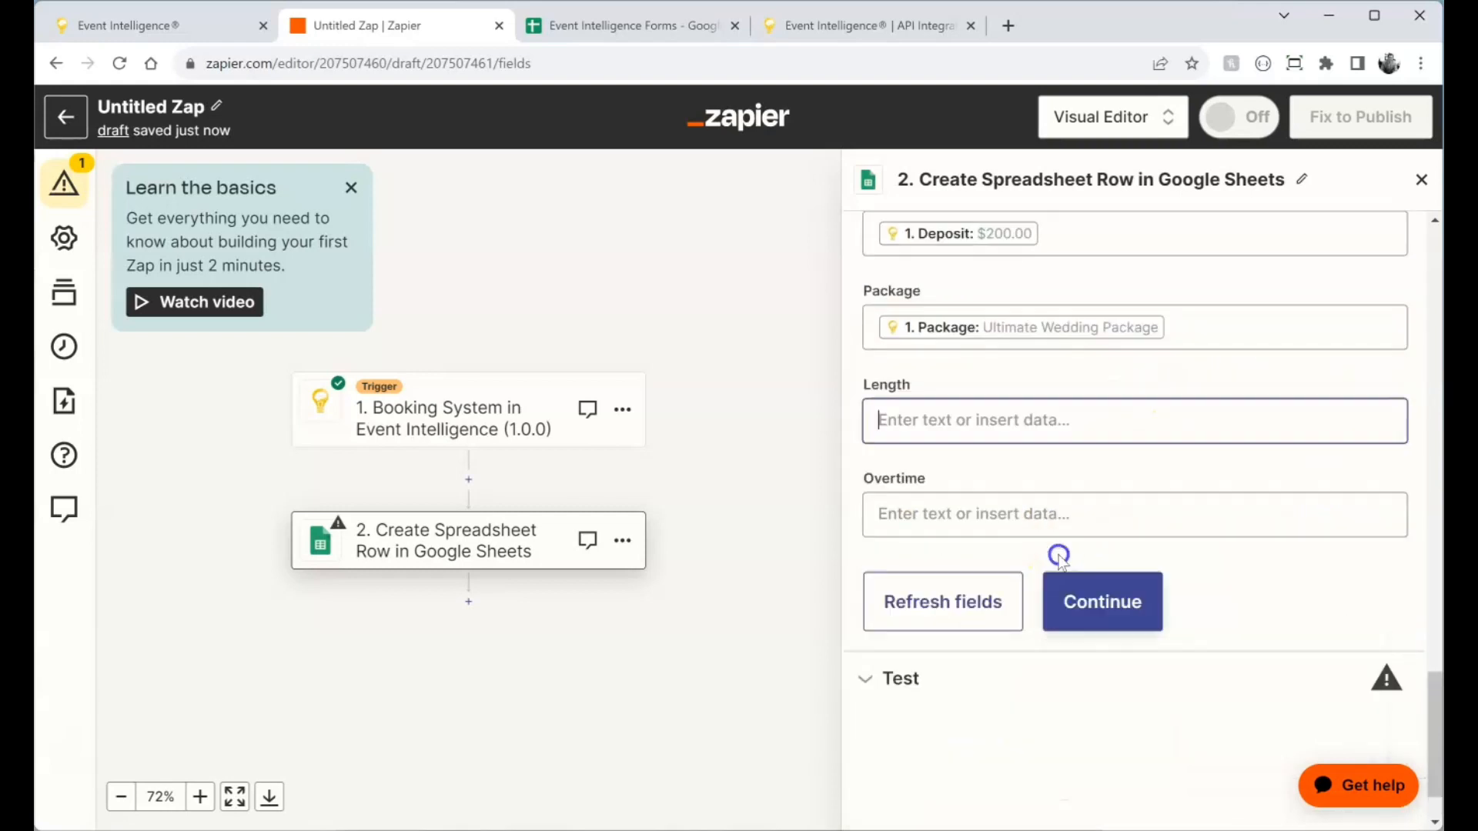
{"action": "left_click", "coordinate": [1109, 420]}
{"action": "scroll", "coordinate": [1127, 650], "scroll_direction": "down", "scroll_amount": 2}
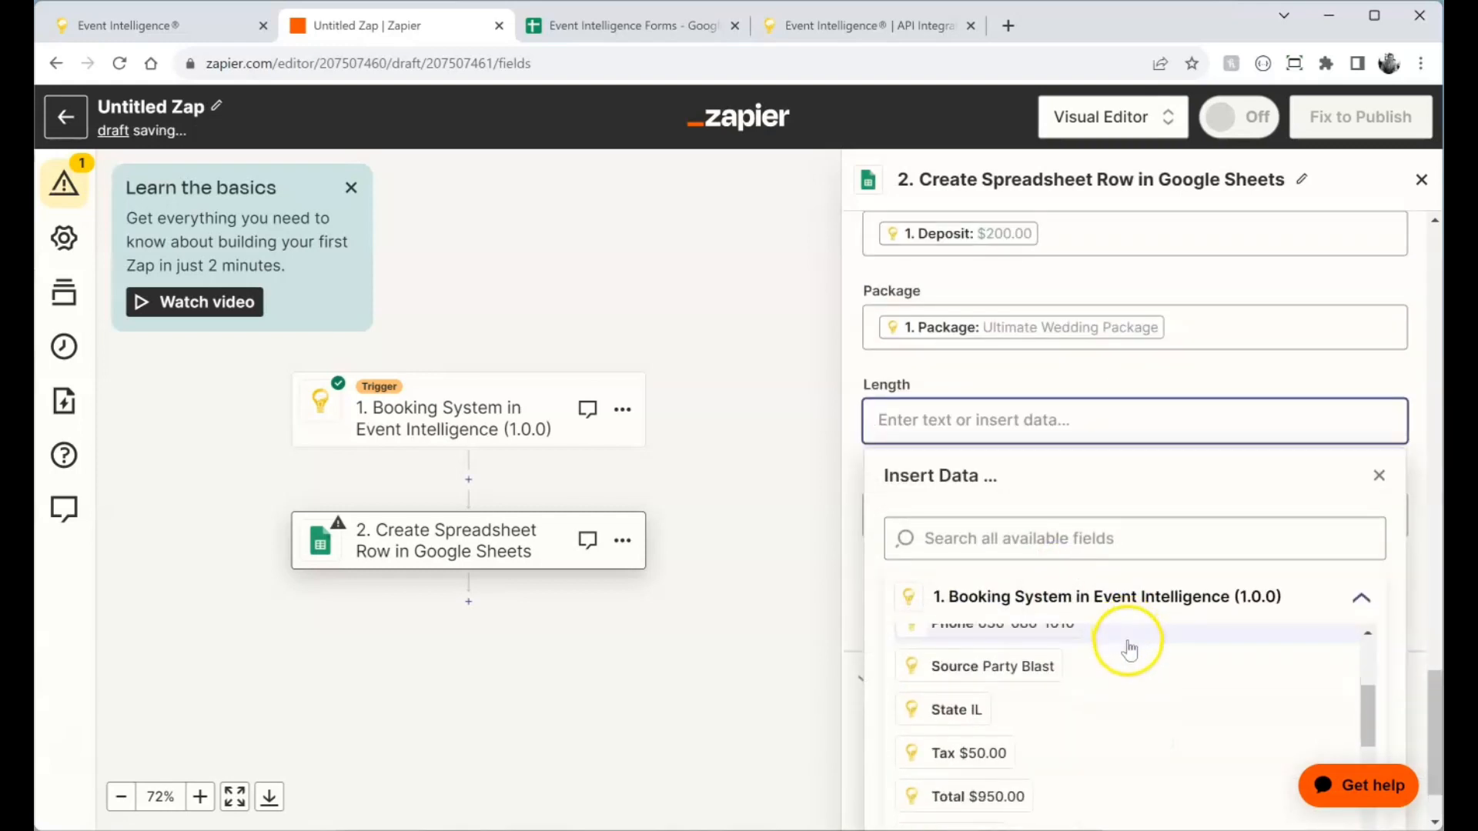
{"action": "scroll", "coordinate": [1129, 650], "scroll_direction": "down", "scroll_amount": 4}
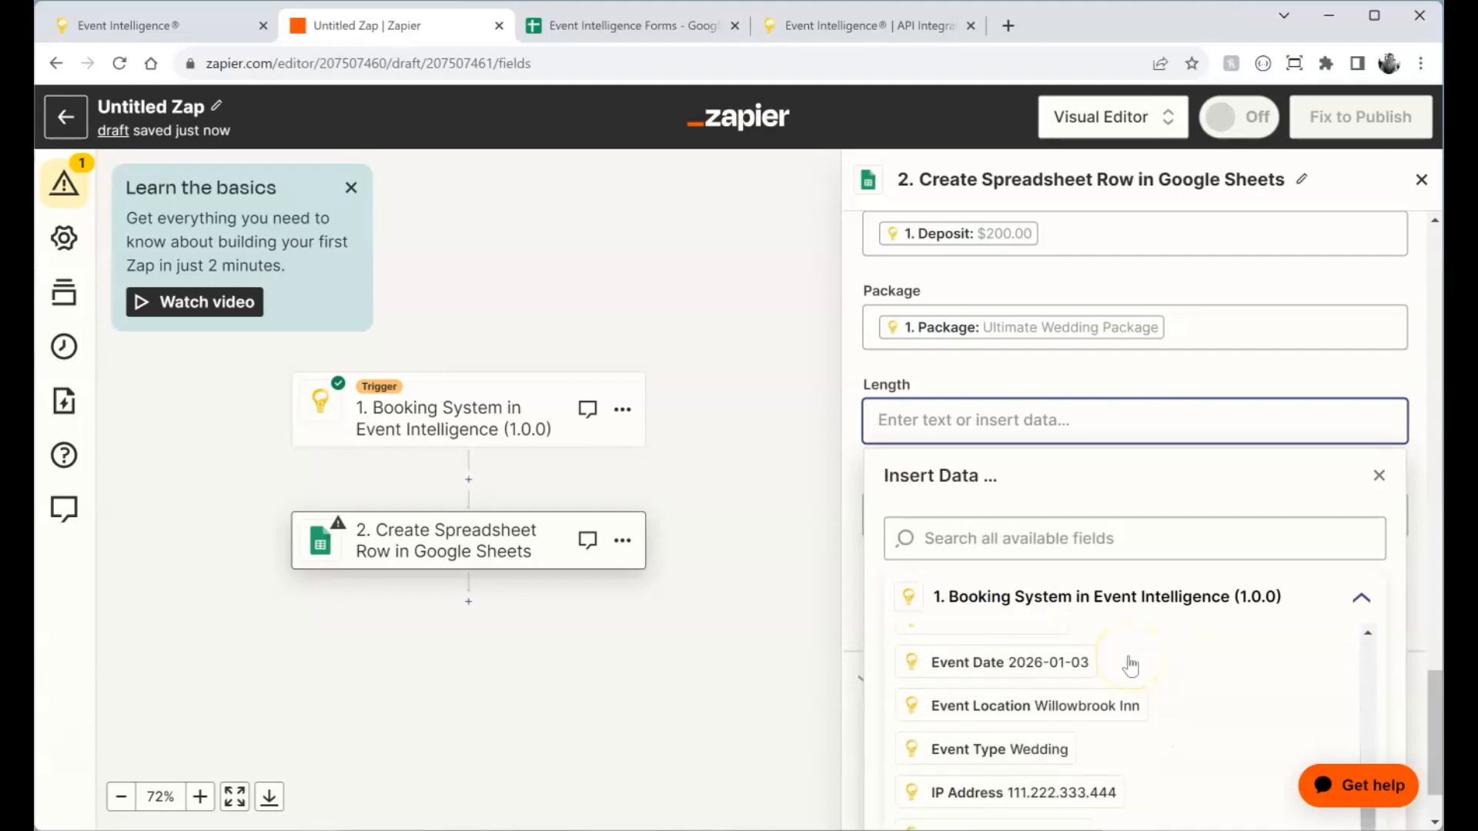
{"action": "scroll", "coordinate": [1130, 667], "scroll_direction": "down", "scroll_amount": 4}
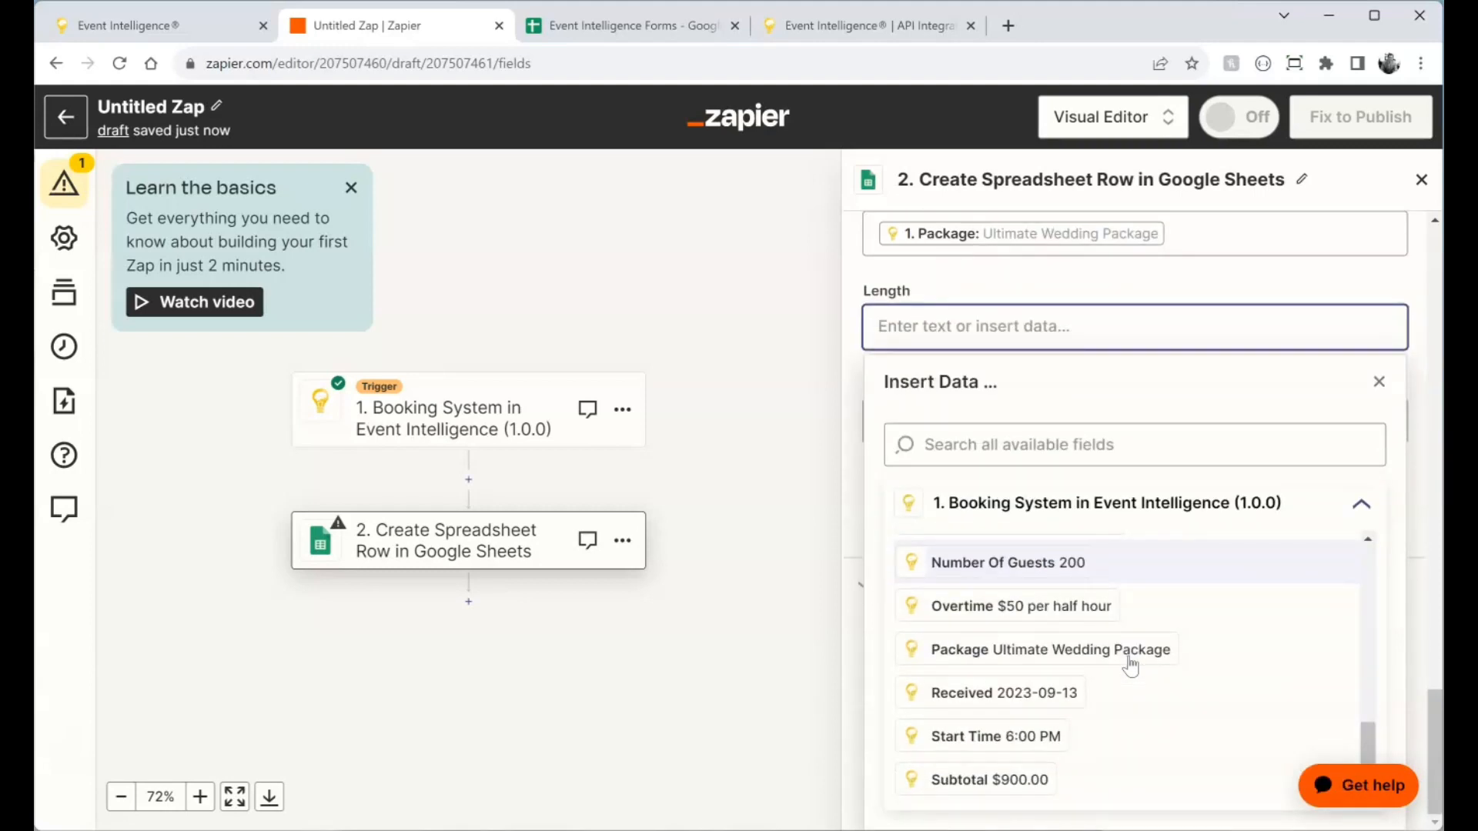
{"action": "left_click", "coordinate": [1042, 451]}
{"action": "type", "text": "le"}
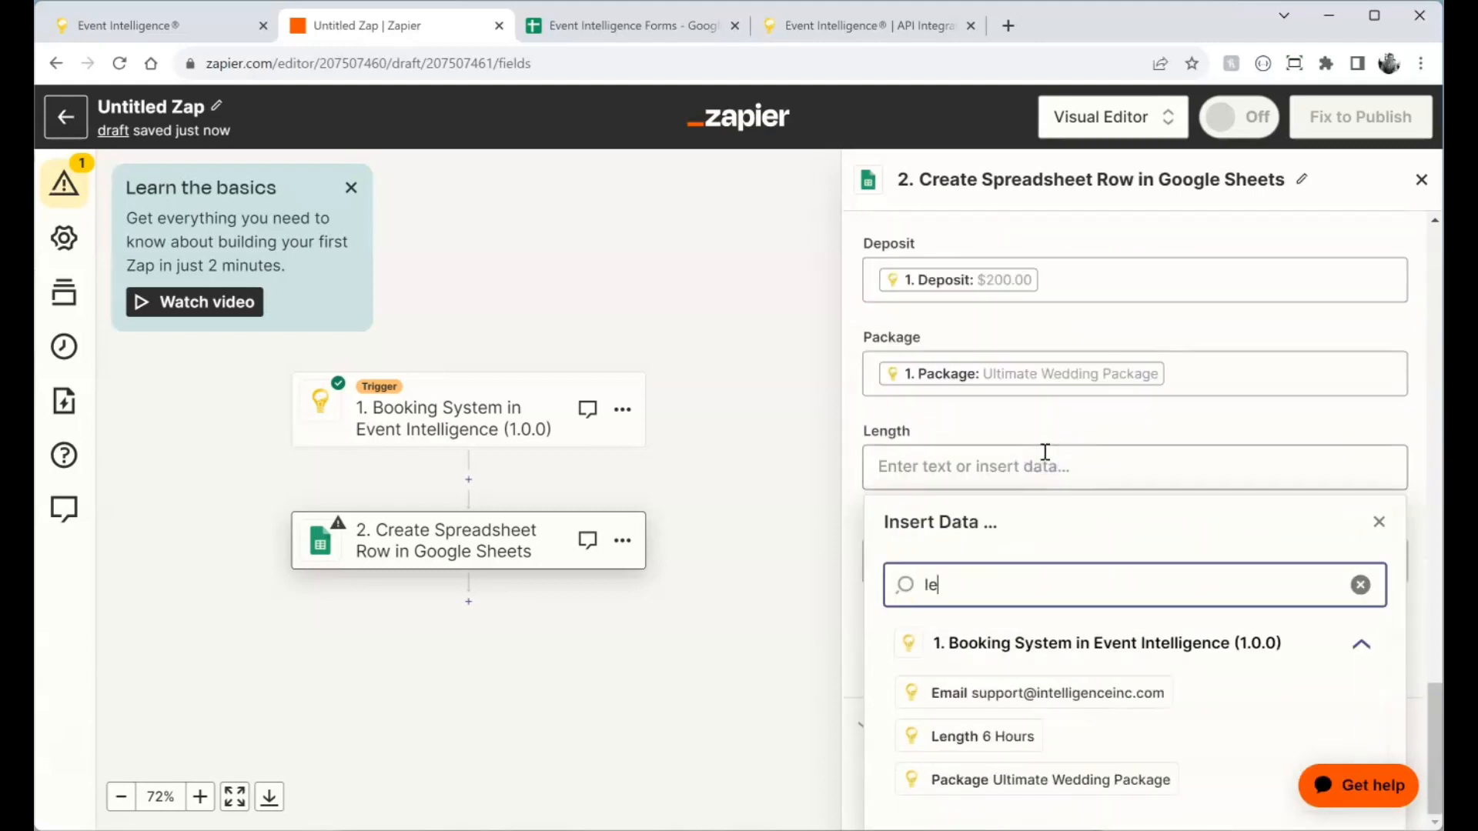
{"action": "type", "text": "ngth"}
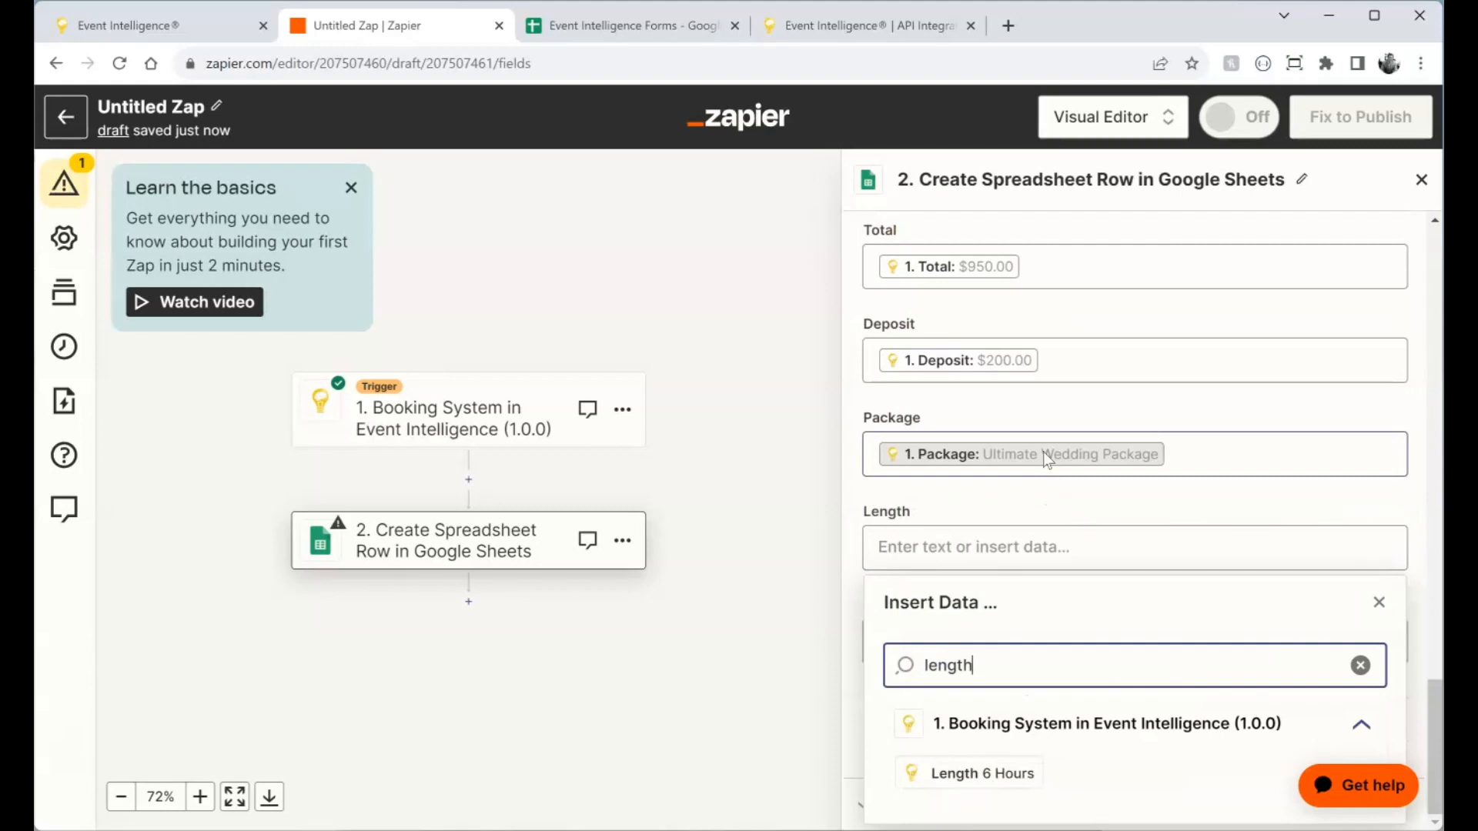
{"action": "left_click", "coordinate": [993, 774]}
{"action": "left_click", "coordinate": [1378, 603]}
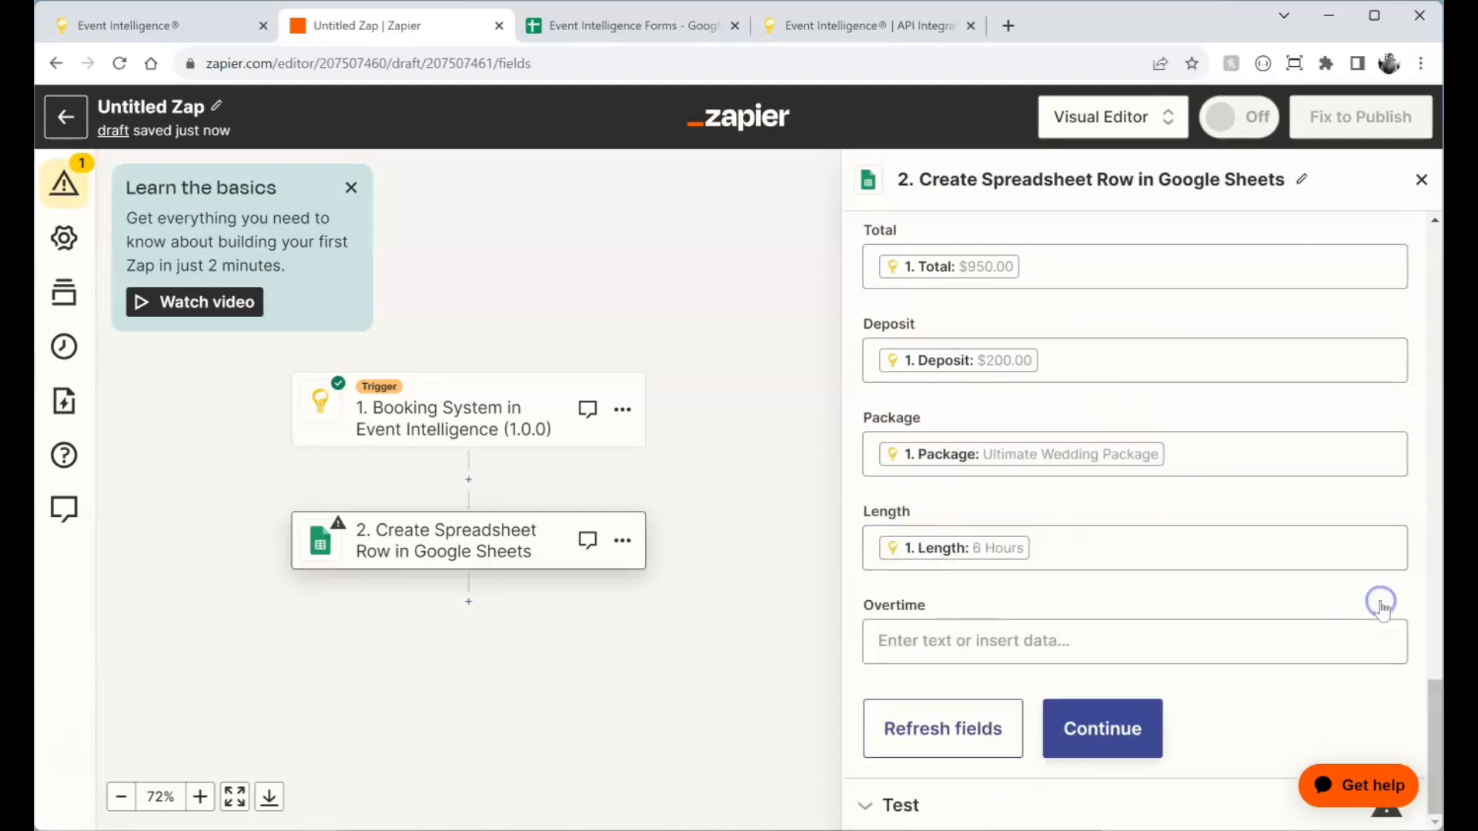
Find the trigger's Overtime data by searching for "overtim" and map it to the Overtime field of the spreadsheet row
{"action": "left_click", "coordinate": [1099, 623]}
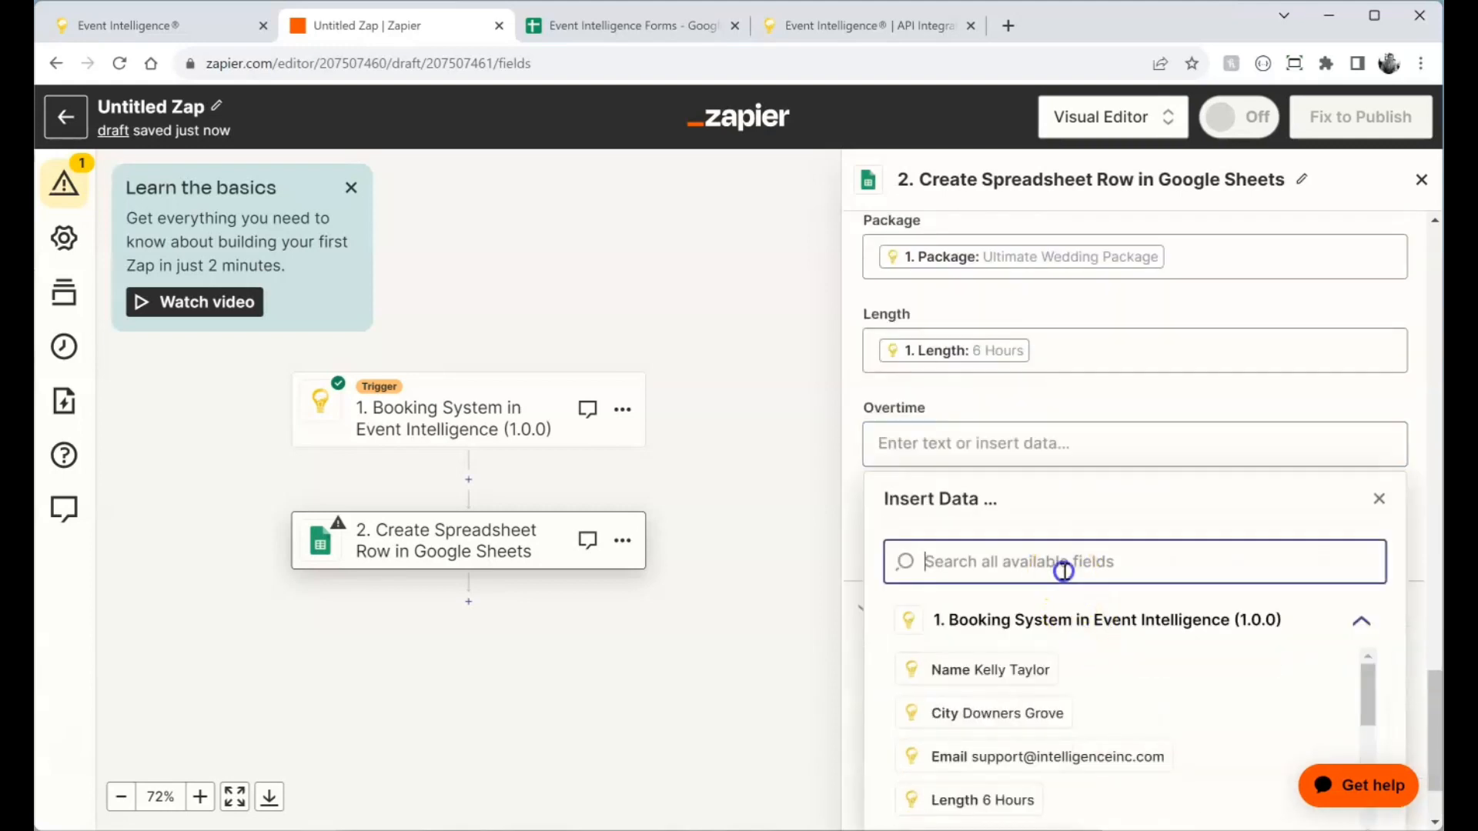
{"action": "type", "text": "over"}
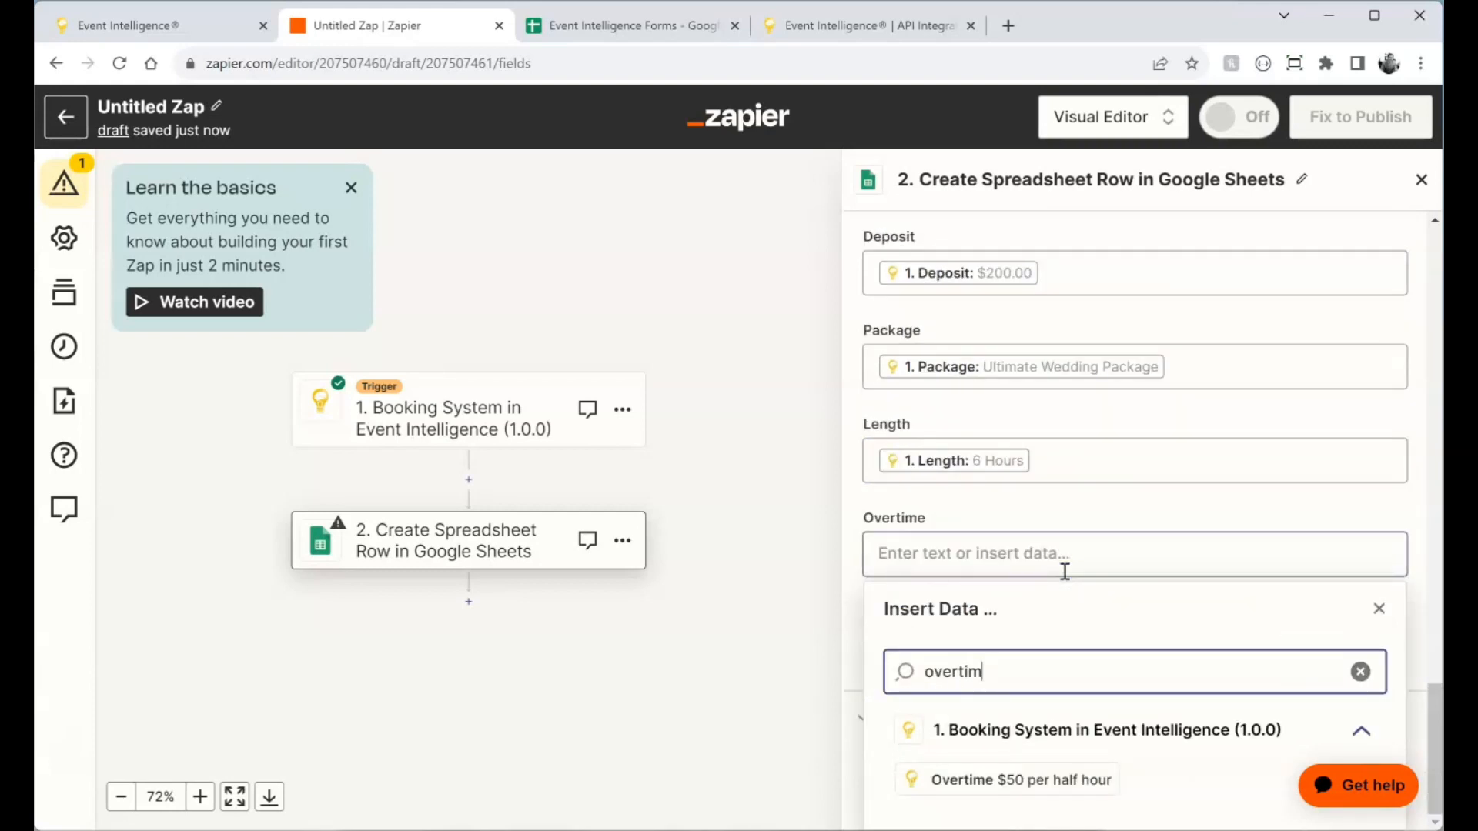
{"action": "type", "text": "tim"}
{"action": "left_click", "coordinate": [1069, 781]}
{"action": "left_click", "coordinate": [1389, 610]}
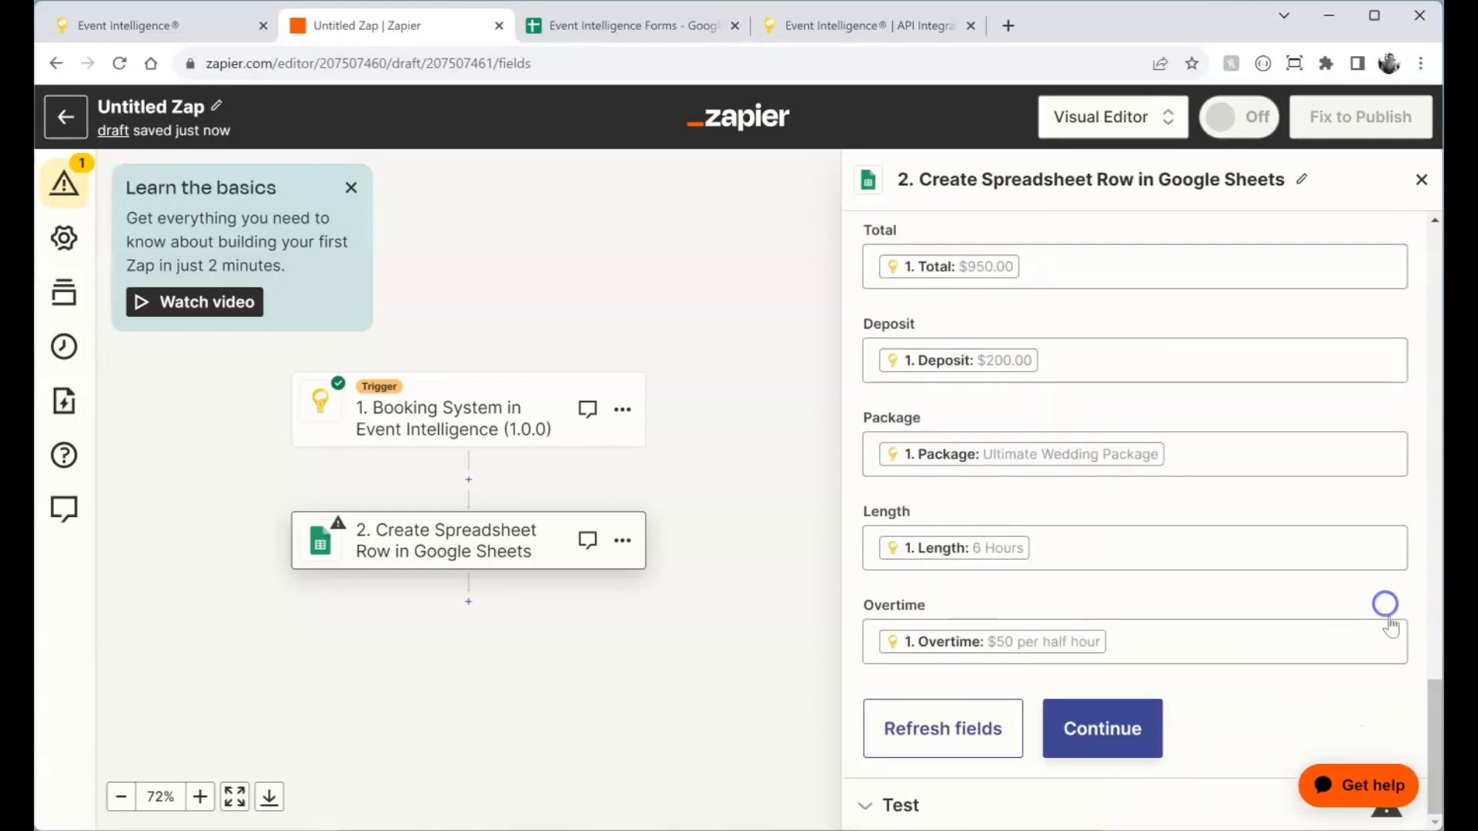
Continue to the test of the Create Spreadsheet Row action and send a test row to Google Sheets
{"action": "left_click", "coordinate": [1133, 714]}
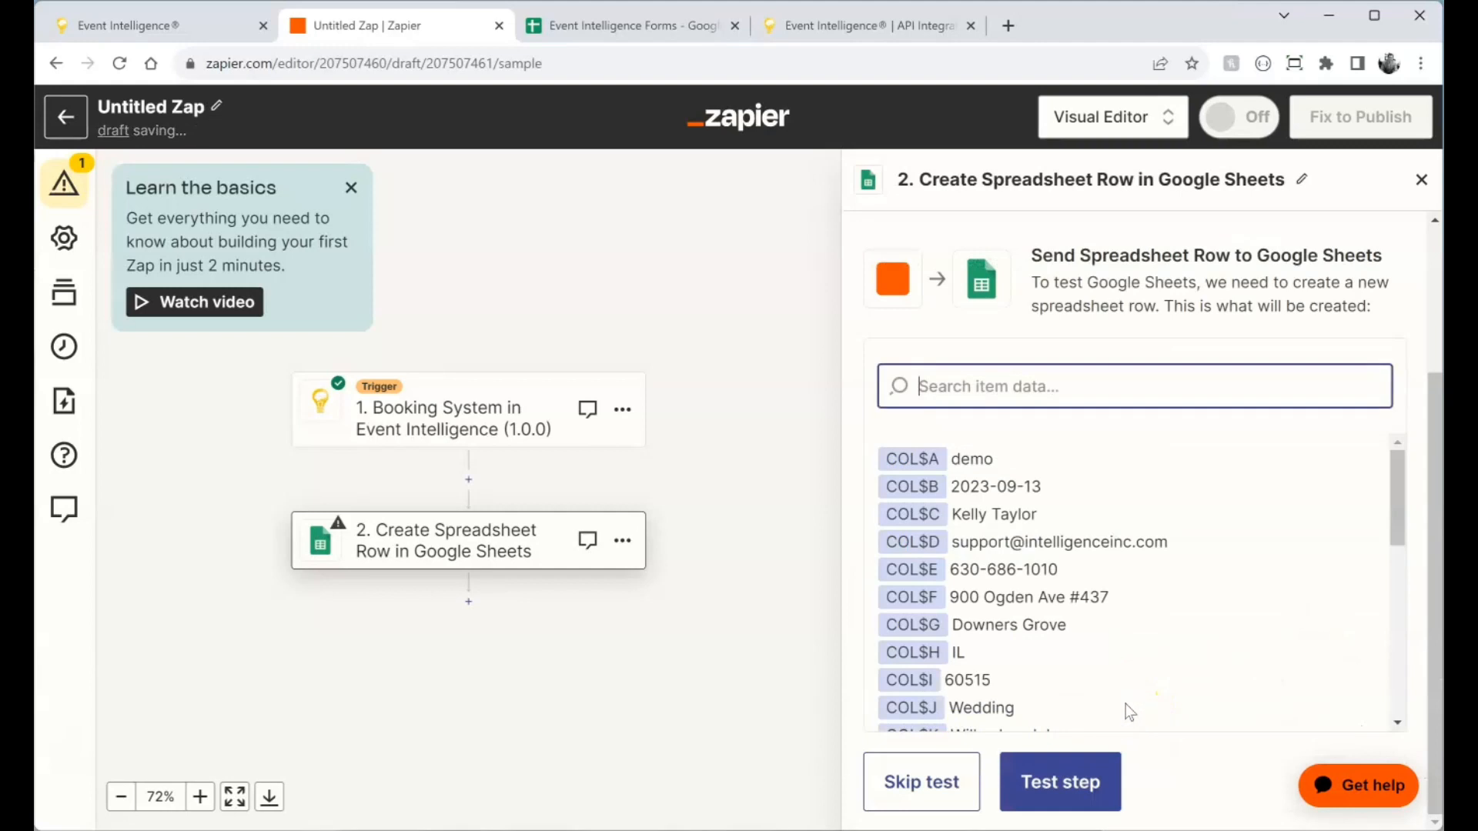
{"action": "scroll", "coordinate": [1253, 474], "scroll_direction": "down", "scroll_amount": 1}
{"action": "scroll", "coordinate": [1253, 474], "scroll_direction": "up", "scroll_amount": 1}
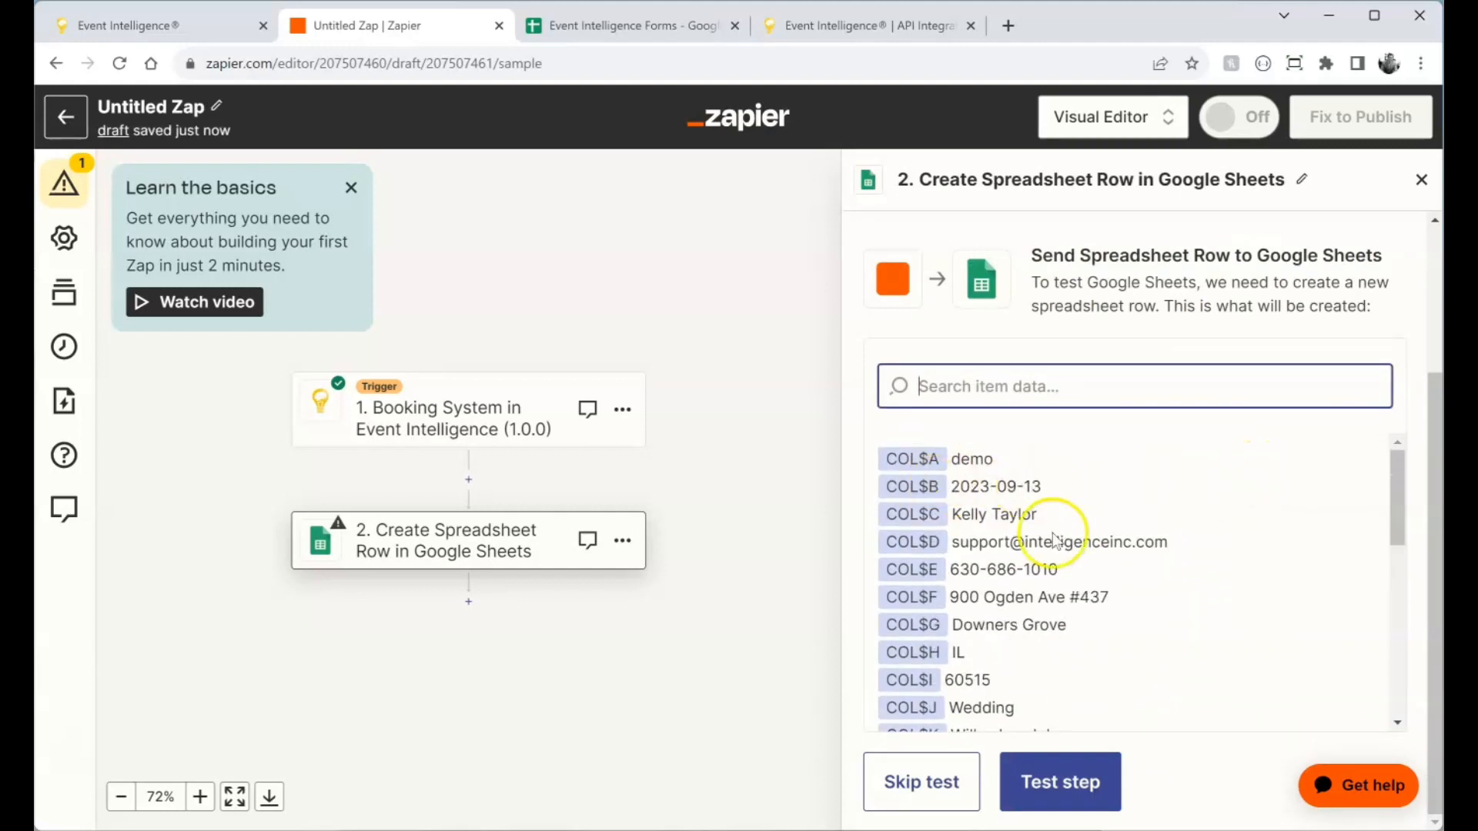
{"action": "left_click", "coordinate": [1058, 783]}
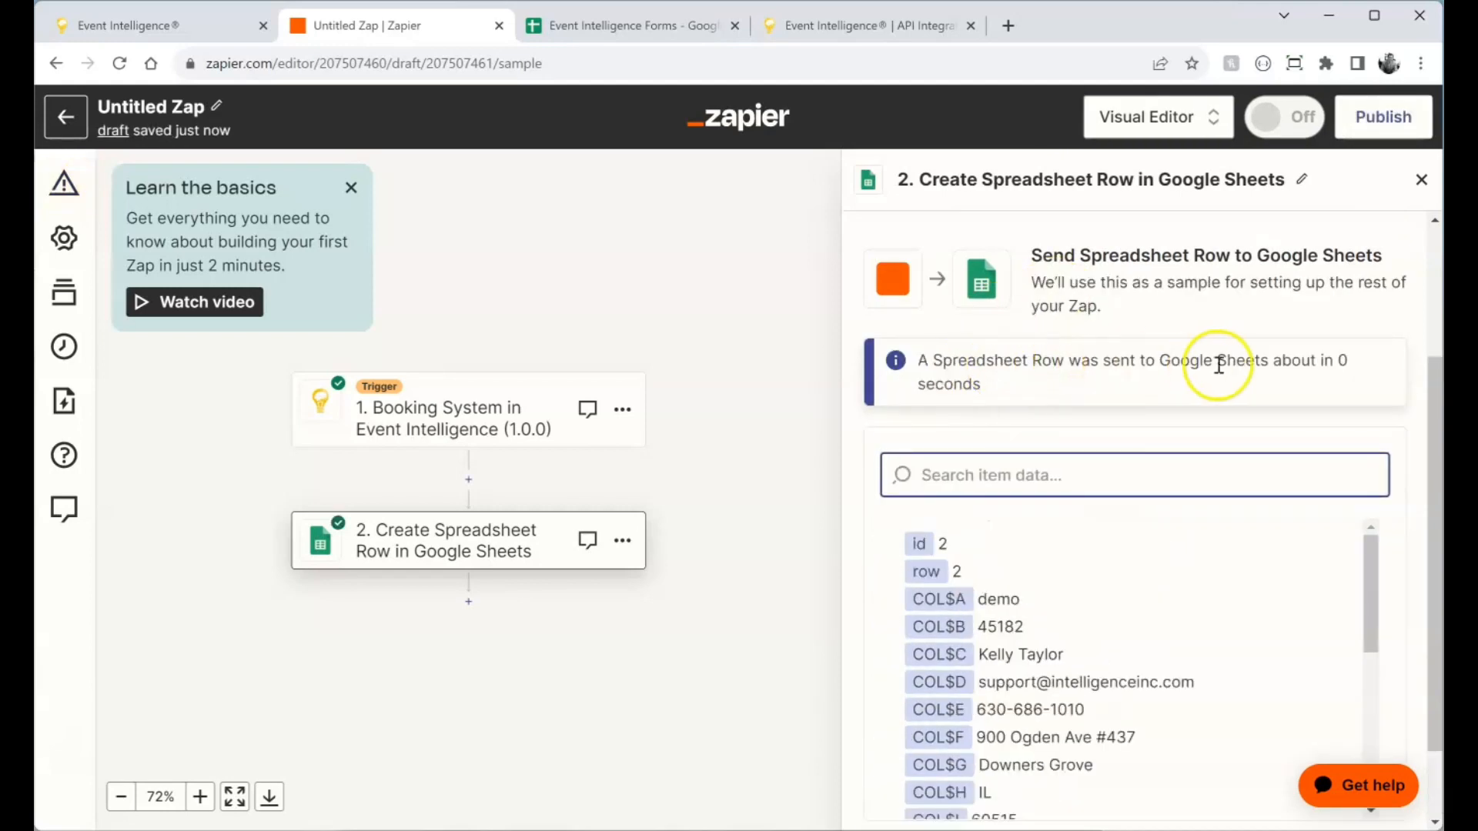
Switch to the Event Intelligence Forms spreadsheet and check the test row across all columns of the Booking worksheet
{"action": "left_click", "coordinate": [627, 31]}
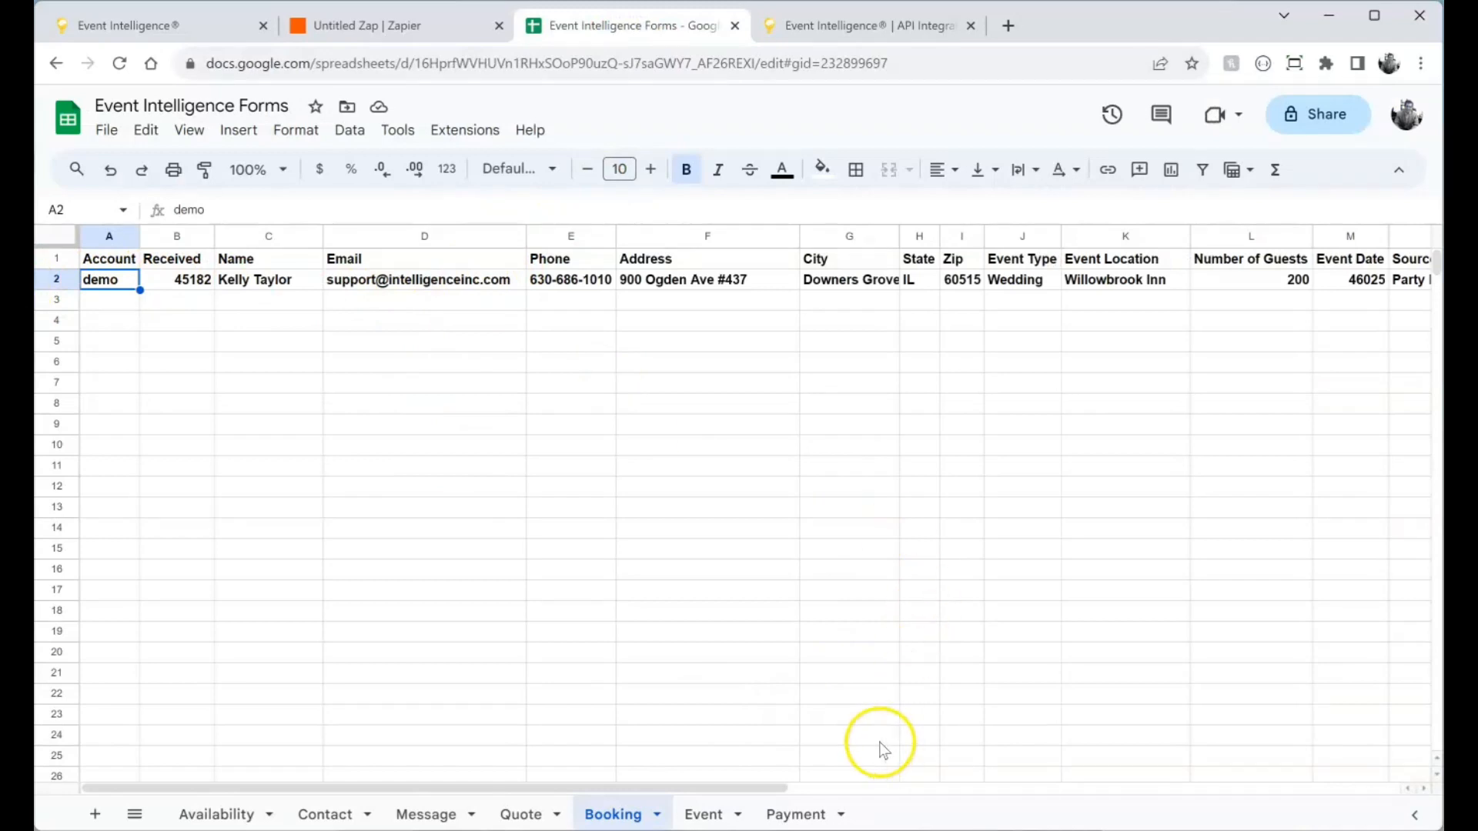
{"action": "left_click", "coordinate": [875, 787]}
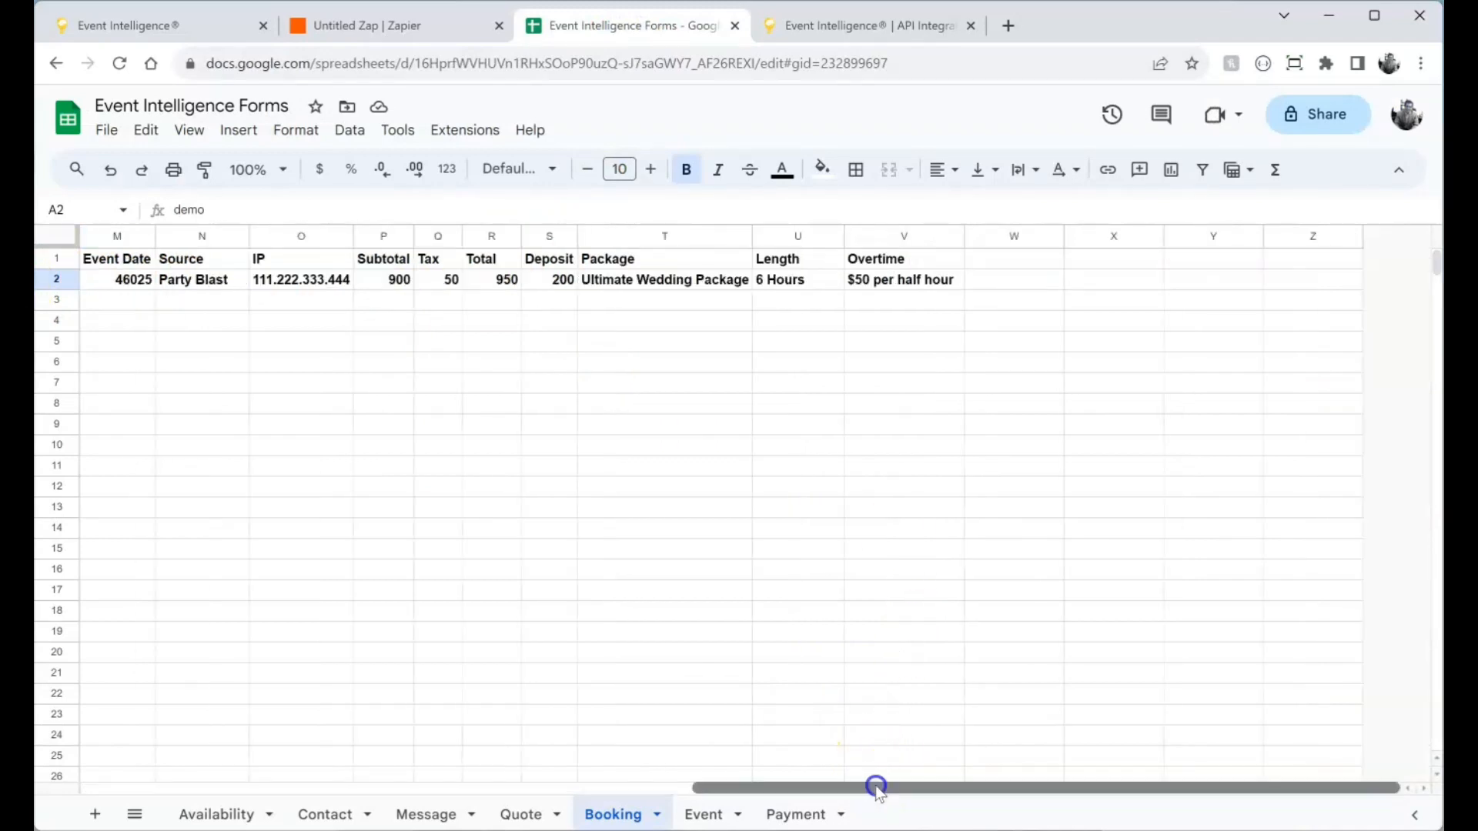
{"action": "left_click_drag", "start_coordinate": [875, 787], "coordinate": [478, 765]}
Return to the Zap in Zapier and publish it
{"action": "left_click", "coordinate": [799, 30]}
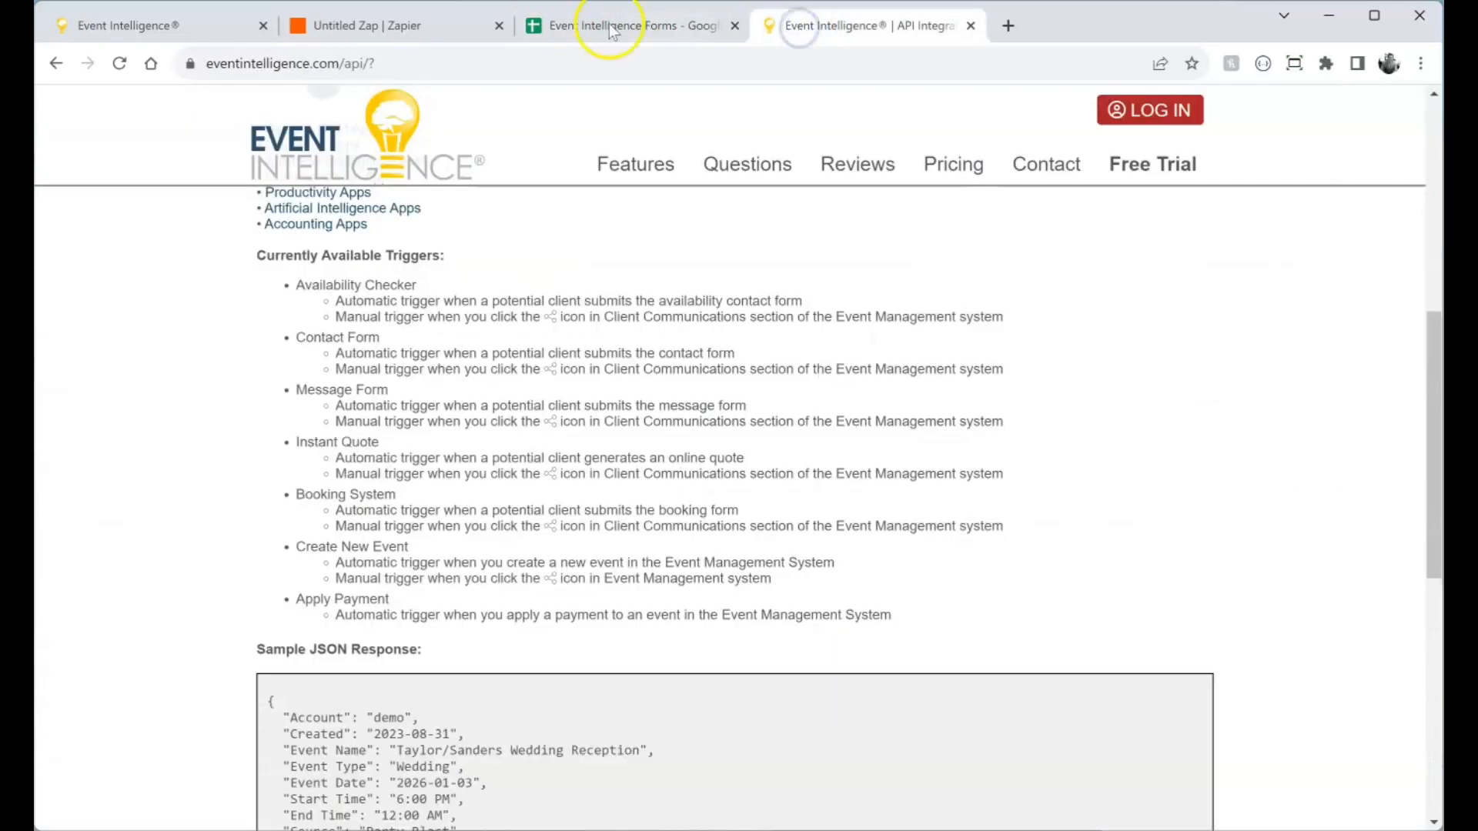
{"action": "left_click", "coordinate": [351, 27]}
{"action": "scroll", "coordinate": [1155, 500], "scroll_direction": "down", "scroll_amount": 10}
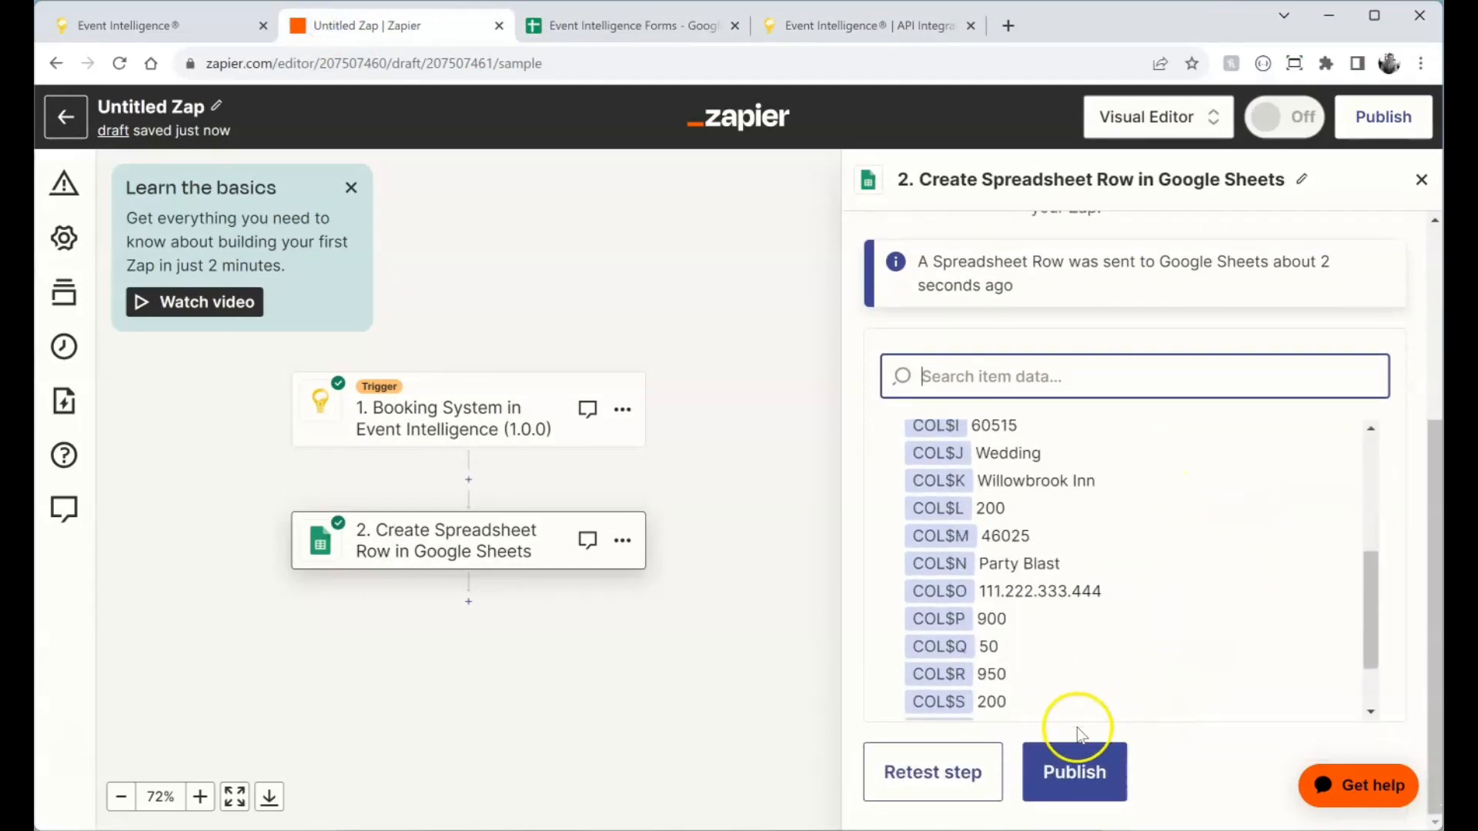
{"action": "left_click", "coordinate": [1065, 762]}
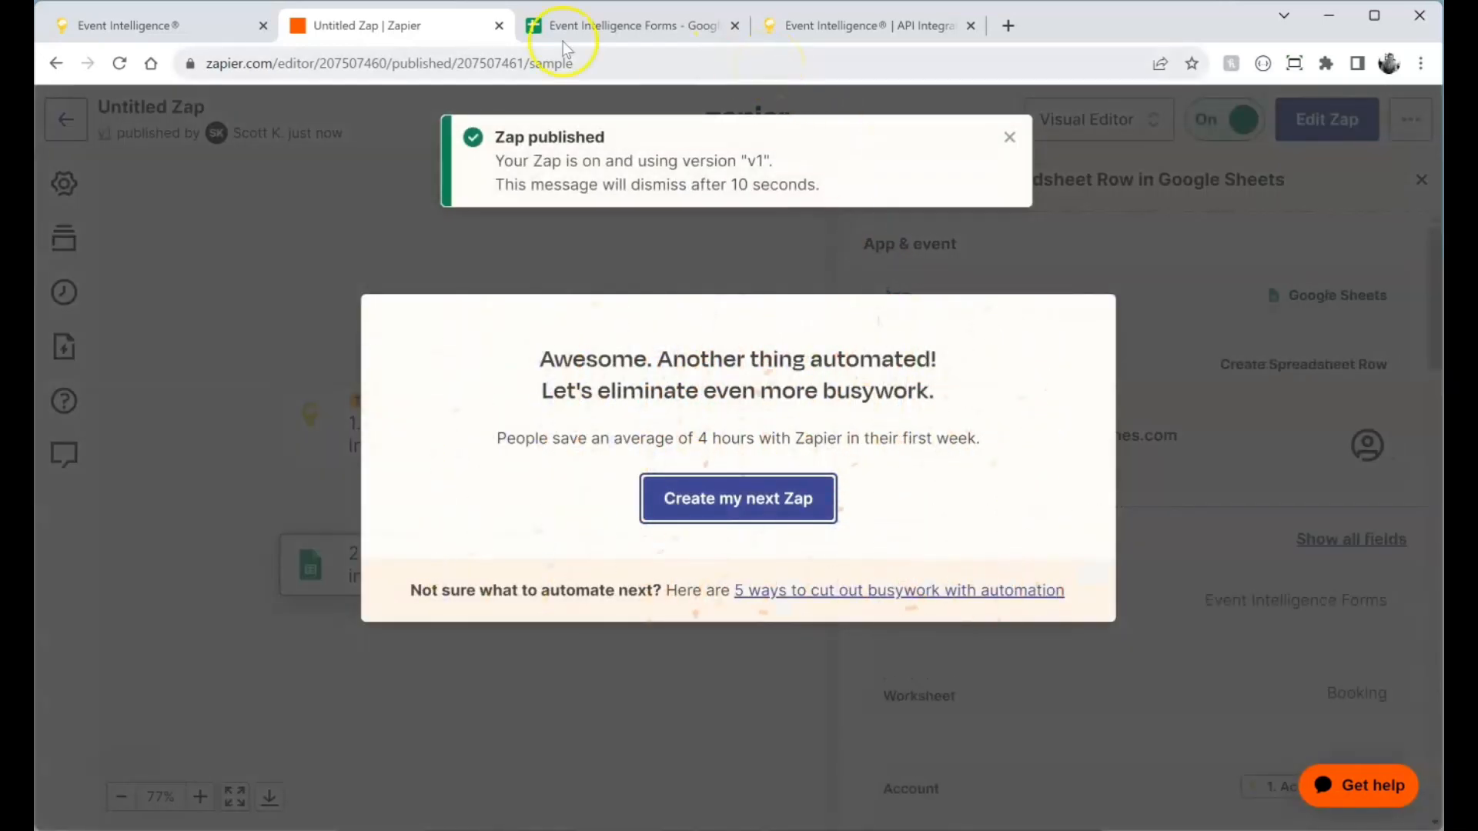
Open the demo account's booking form at demo.evpl.co/booking in a new browser tab
{"action": "left_click", "coordinate": [153, 27]}
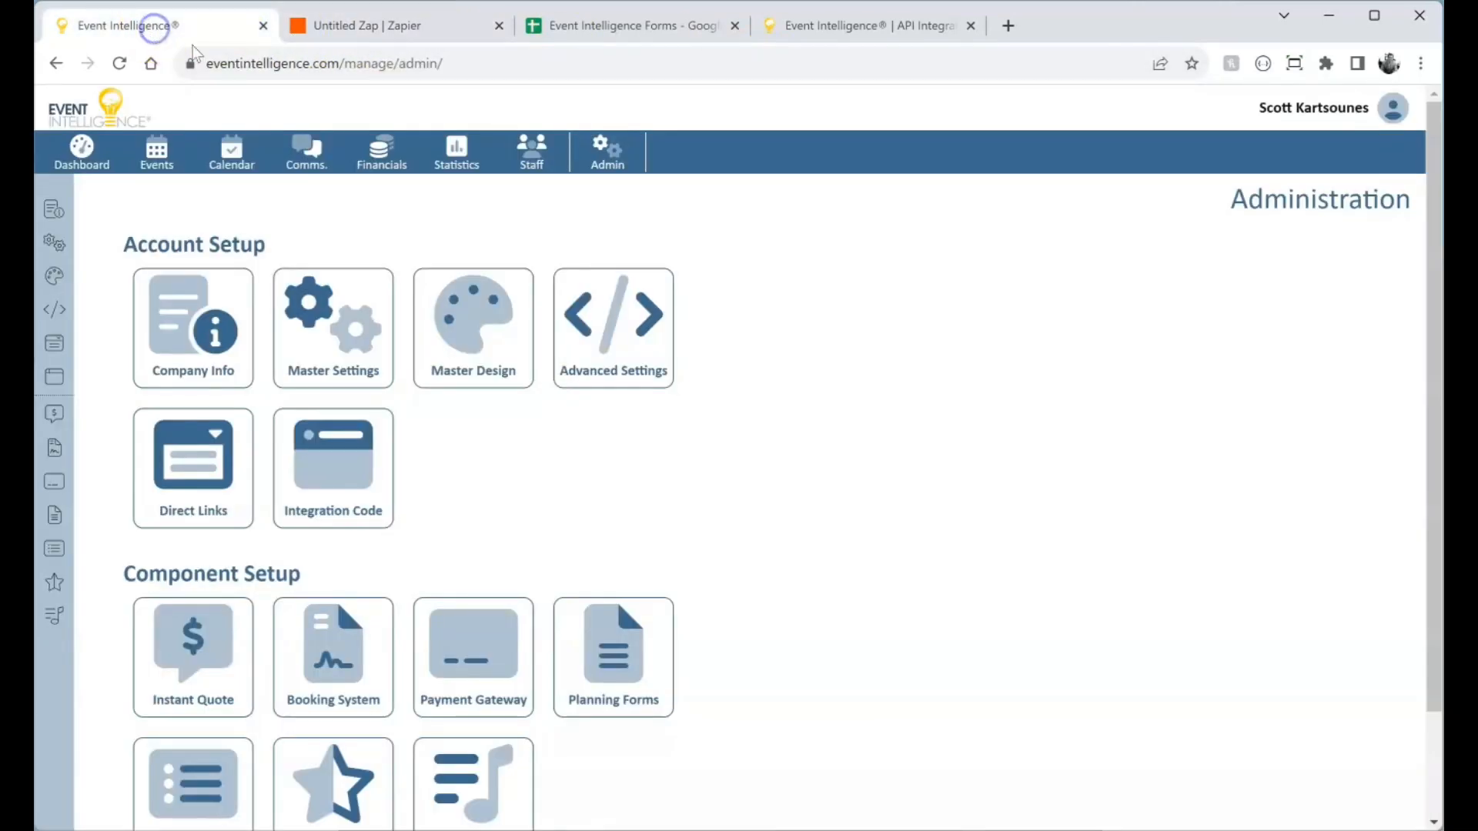
{"action": "left_click", "coordinate": [1015, 25]}
{"action": "type", "text": "demo"}
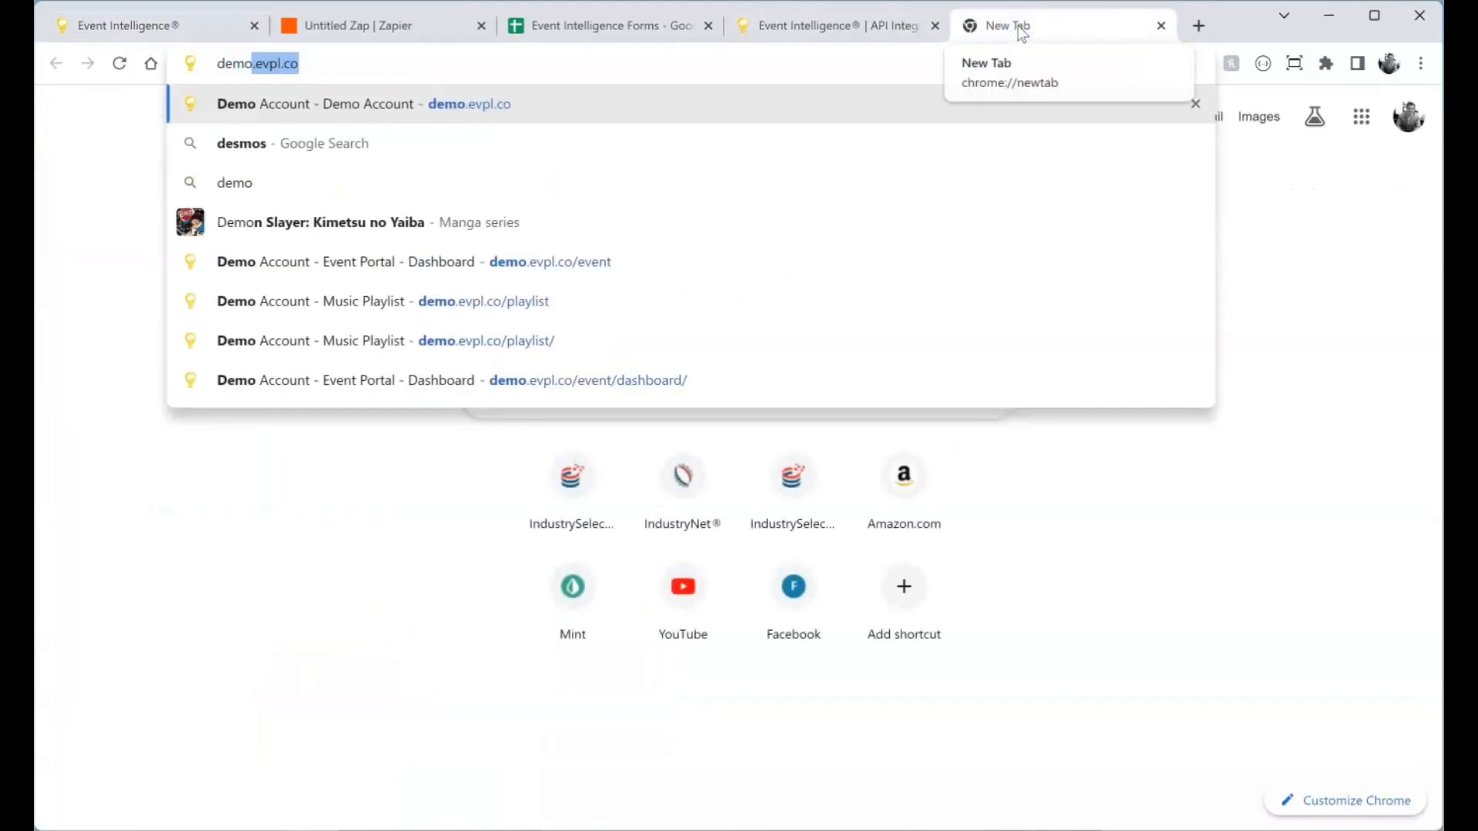
{"action": "key", "text": "Right"}
{"action": "type", "text": "/b"}
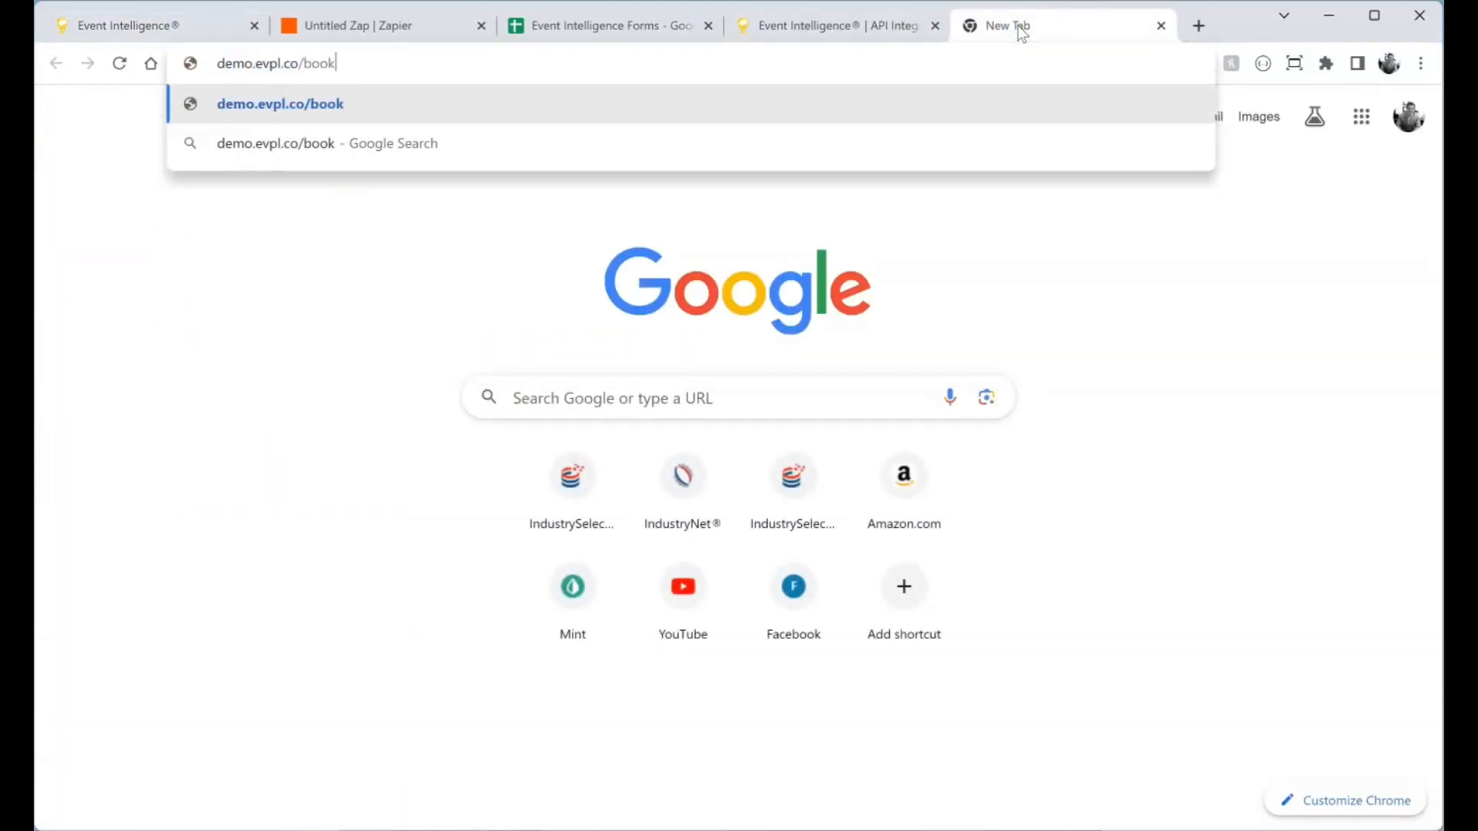
{"action": "type", "text": "ooking"}
{"action": "key", "text": "Return"}
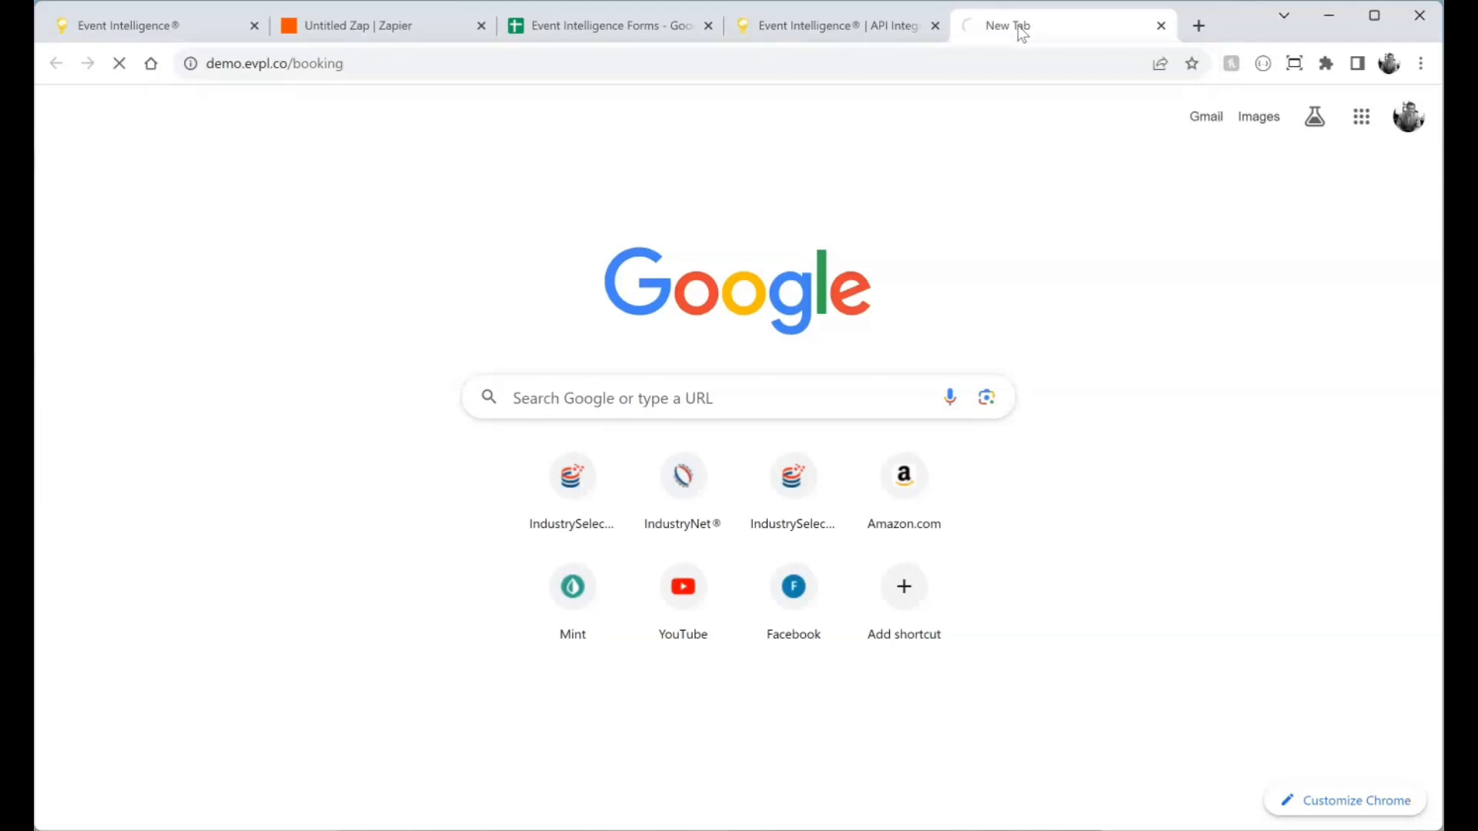
Fill in the customer's name, e-mail, phone and address on the booking form from a saved autofill contact
{"action": "left_click", "coordinate": [385, 257]}
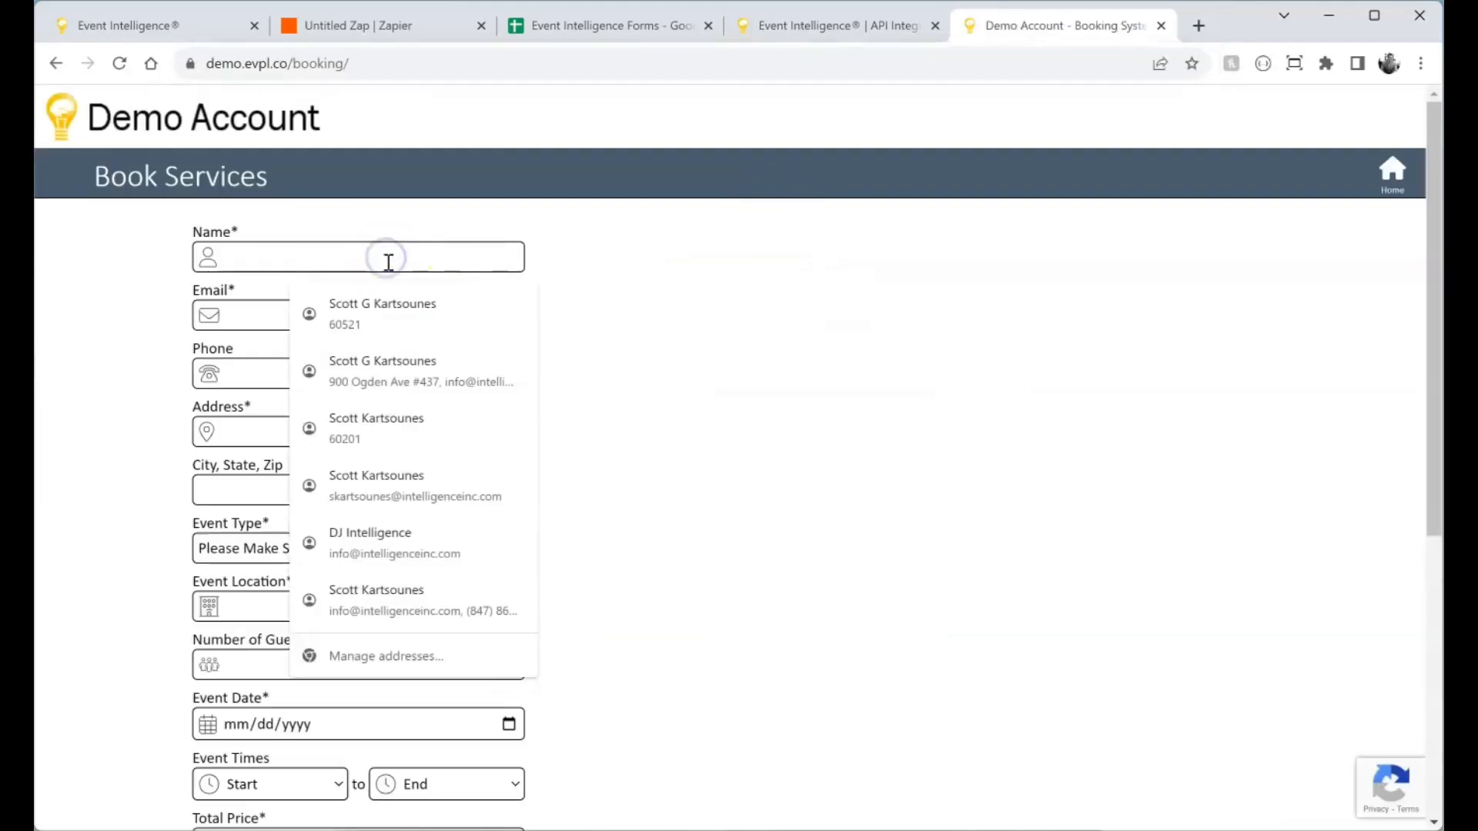
{"action": "left_click", "coordinate": [395, 475]}
{"action": "scroll", "coordinate": [471, 340], "scroll_direction": "down", "scroll_amount": 4}
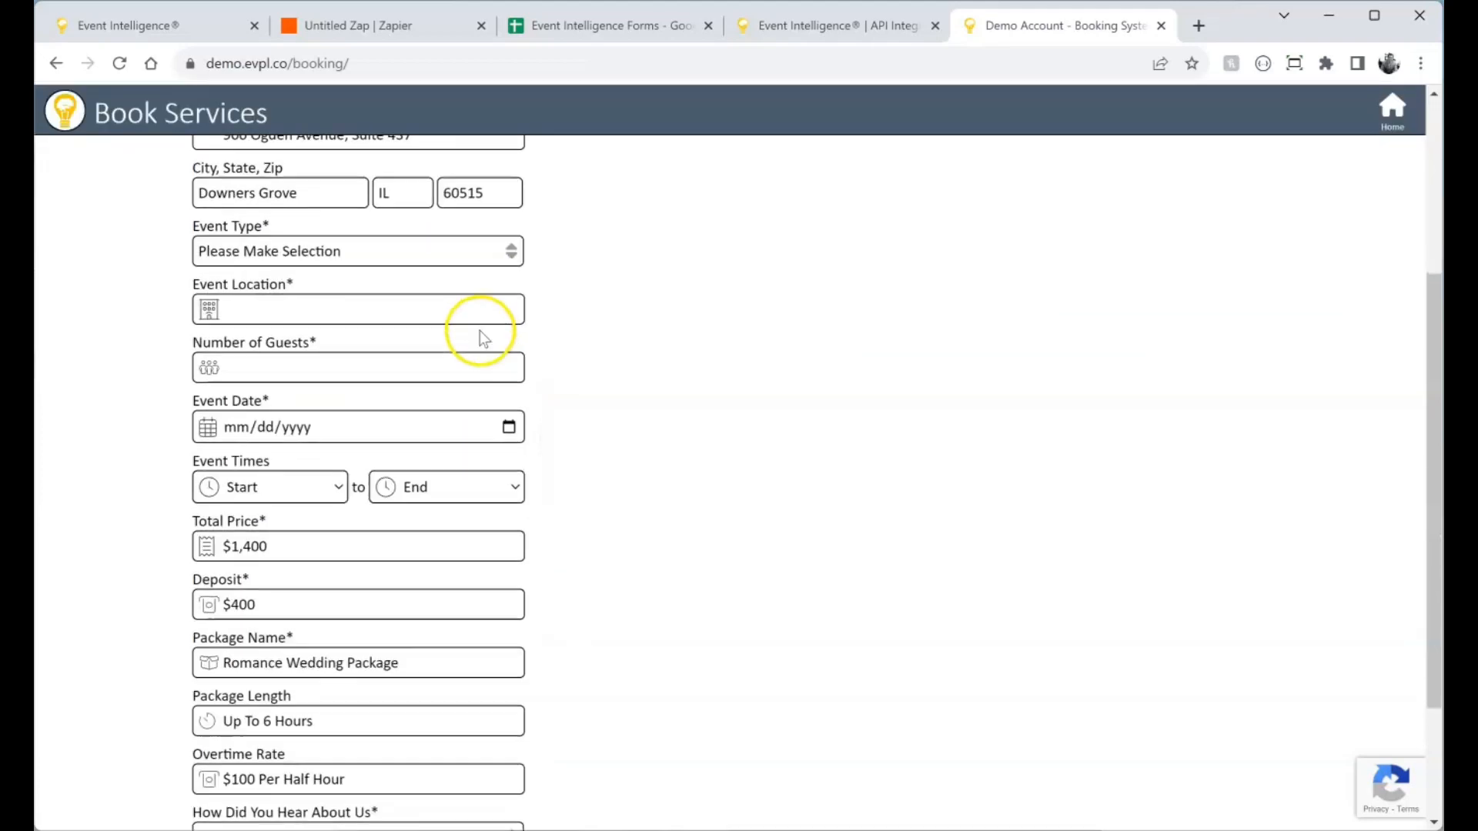
Set the event type to Wedding, the event location to Drake Hotel Chicago and the number of guests to 300
{"action": "left_click", "coordinate": [357, 260]}
{"action": "left_click", "coordinate": [295, 392]}
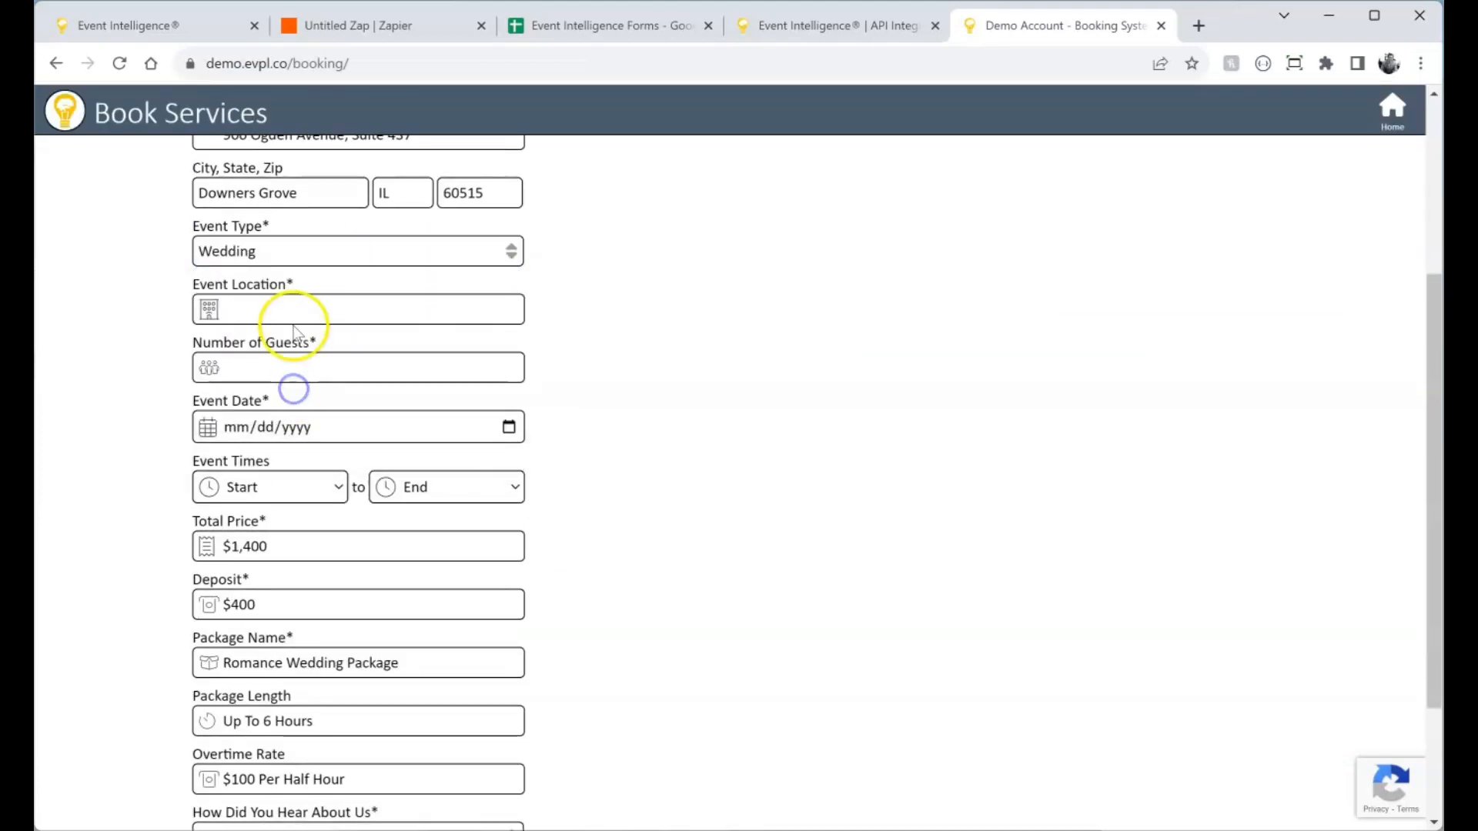
{"action": "left_click", "coordinate": [303, 356]}
{"action": "left_click", "coordinate": [300, 367]}
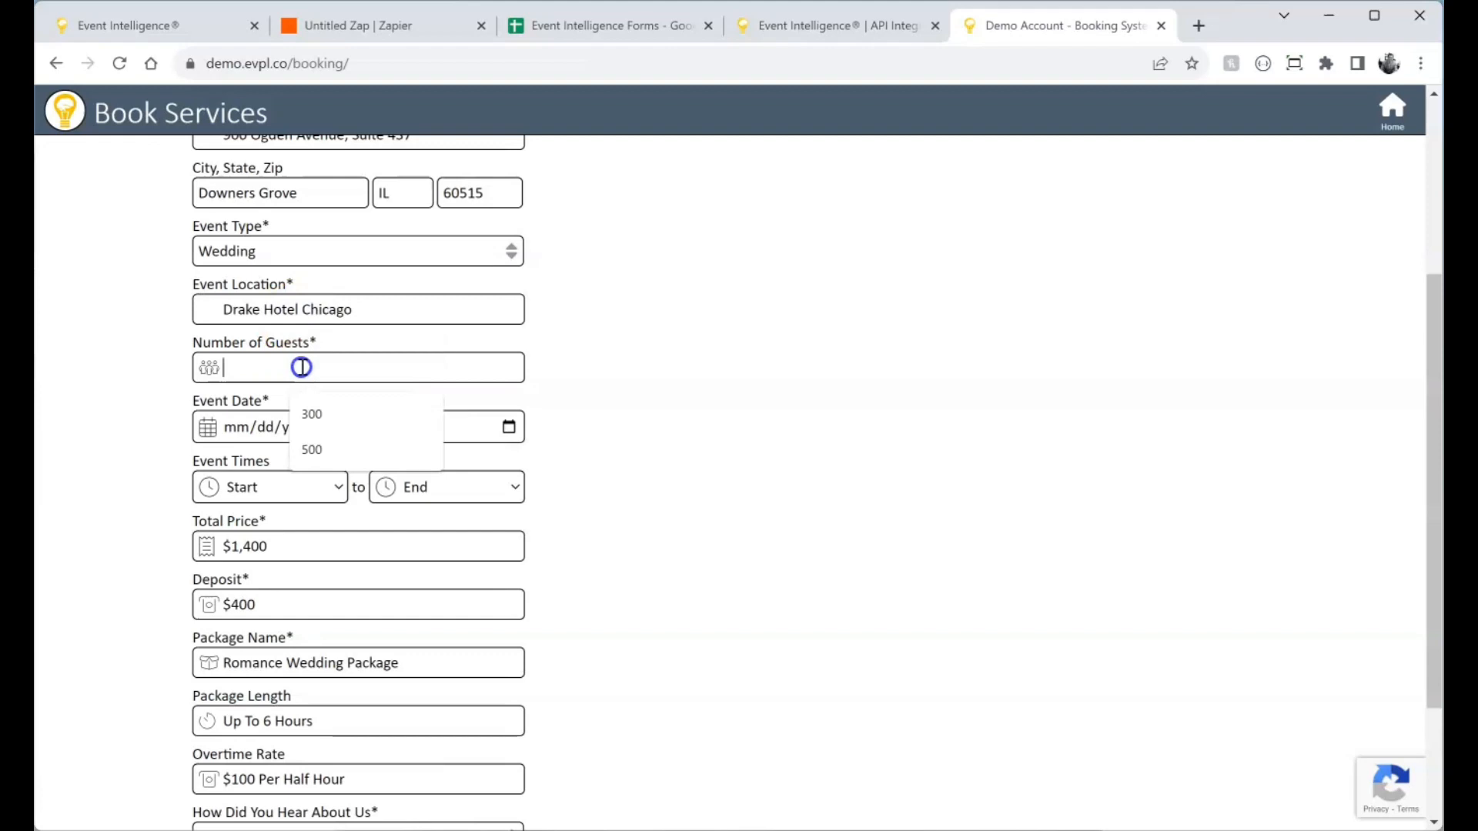
{"action": "left_click", "coordinate": [313, 413]}
Set the event date to 09/16/2023 and the event times from 6:00 PM to Midnight
{"action": "left_click", "coordinate": [507, 428]}
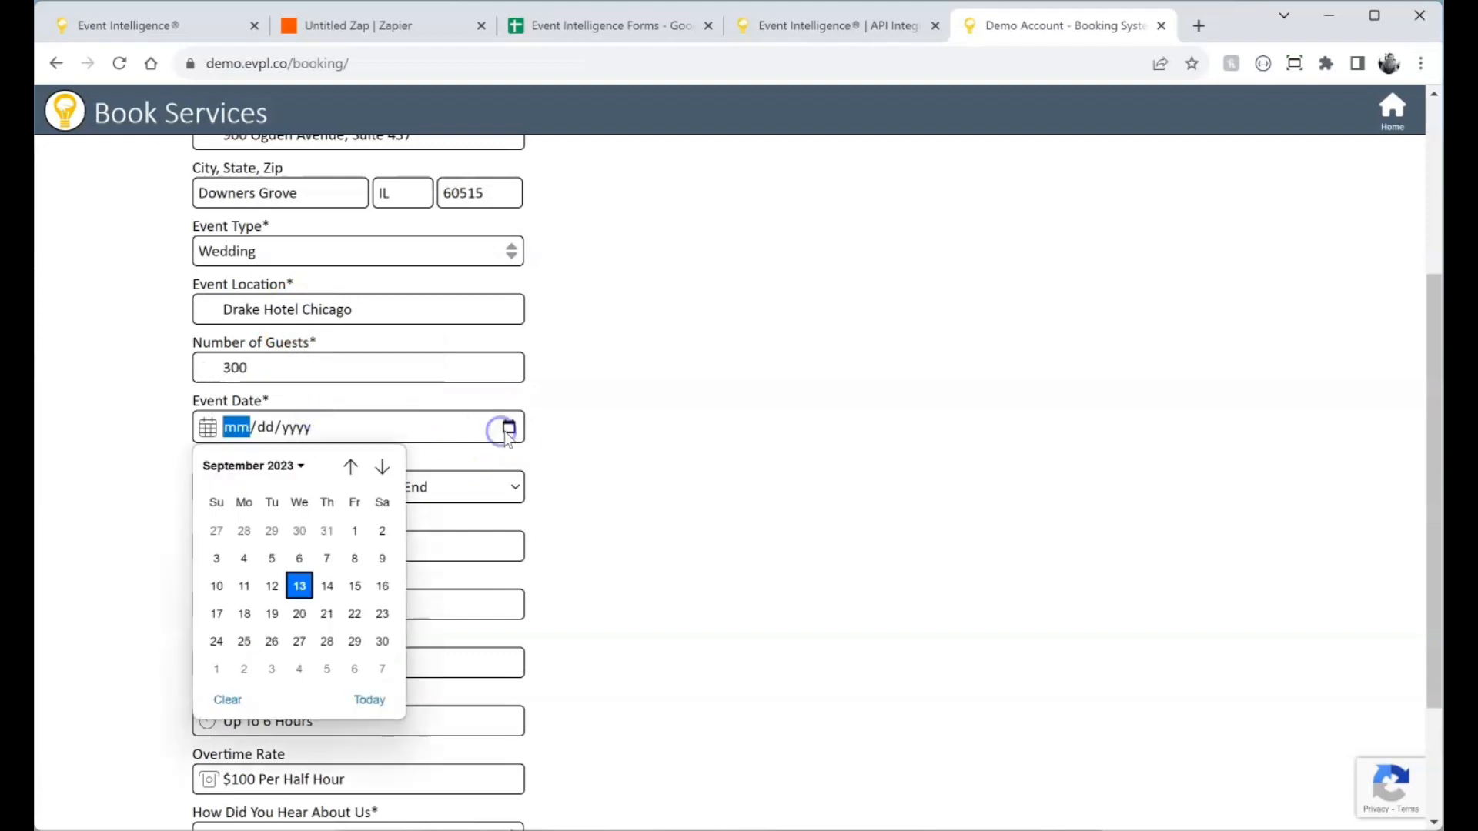
{"action": "left_click", "coordinate": [382, 588]}
{"action": "scroll", "coordinate": [429, 469], "scroll_direction": "down", "scroll_amount": 1}
{"action": "left_click", "coordinate": [297, 385]}
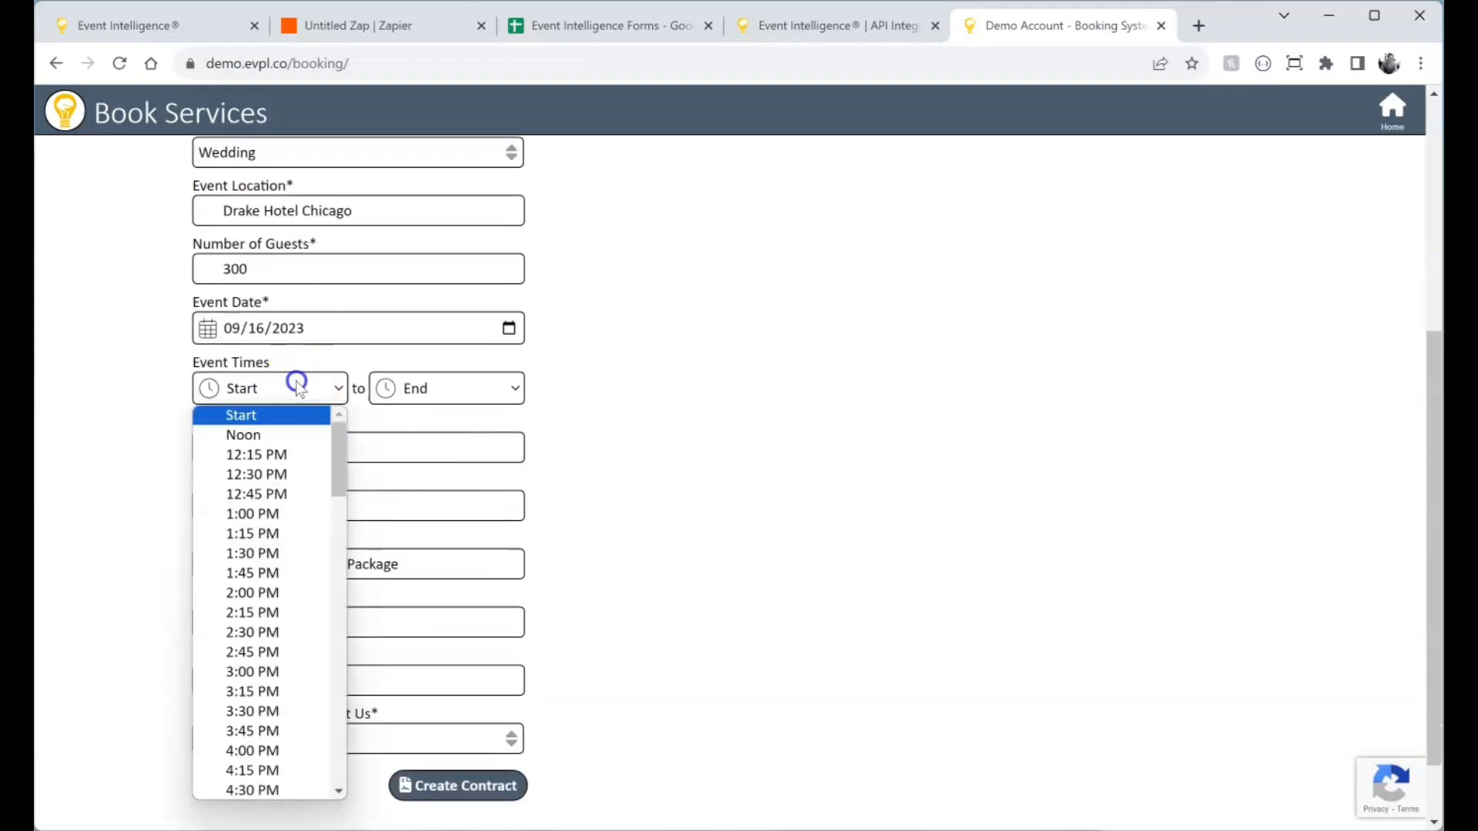
{"action": "scroll", "coordinate": [282, 654], "scroll_direction": "down", "scroll_amount": 5}
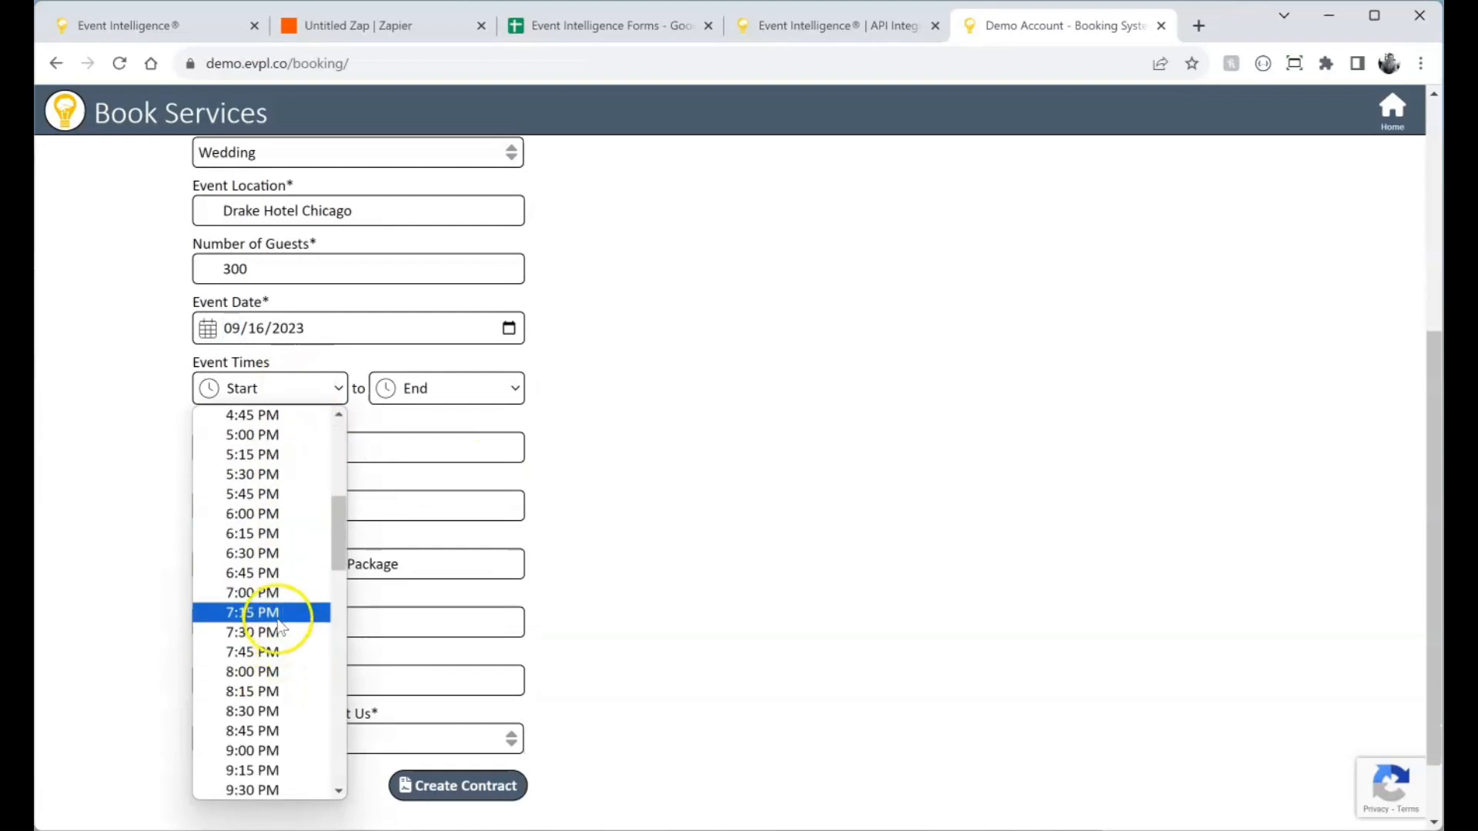
{"action": "left_click", "coordinate": [264, 514]}
{"action": "left_click", "coordinate": [429, 405]}
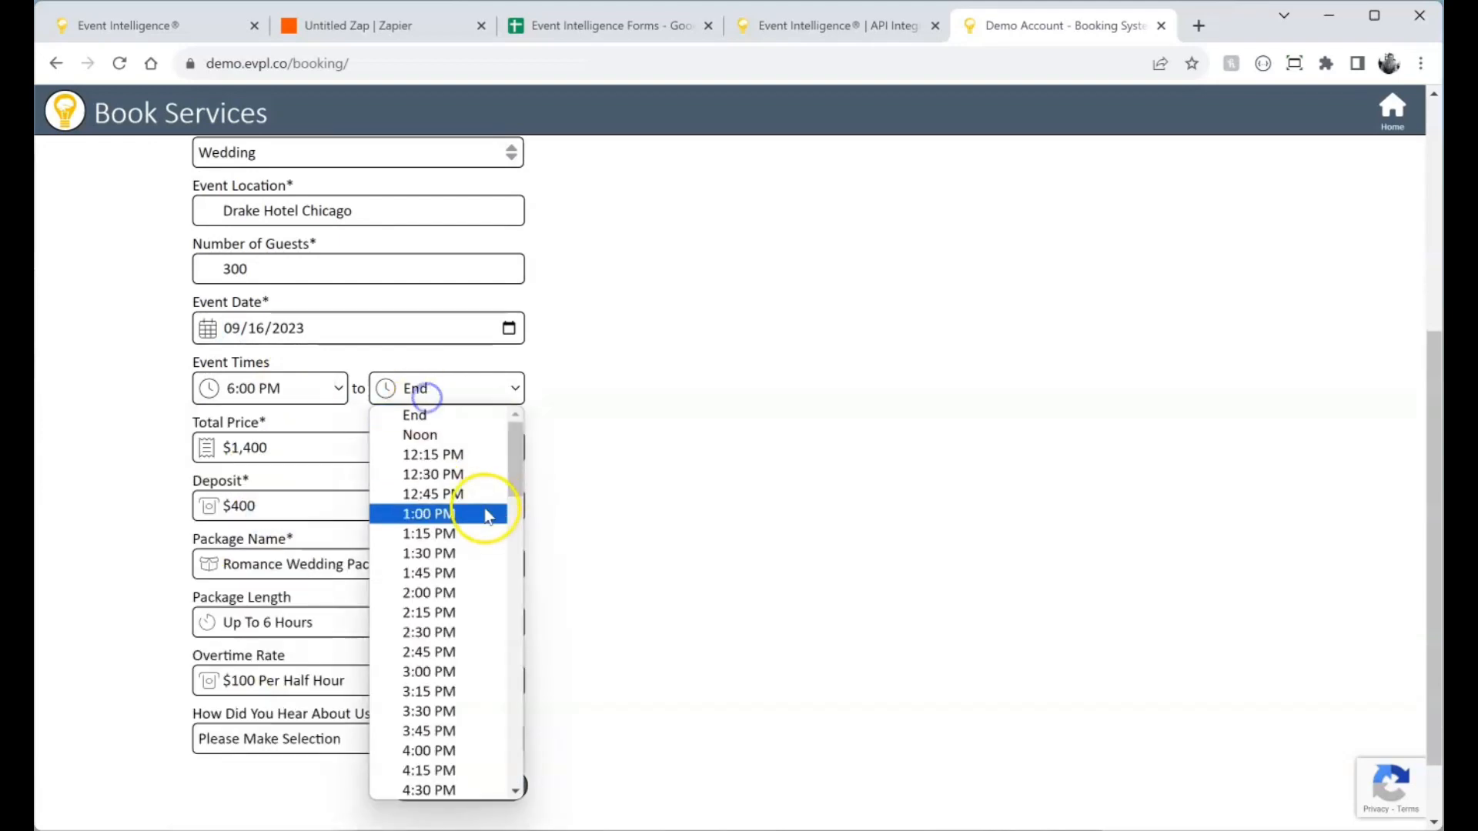
{"action": "scroll", "coordinate": [486, 514], "scroll_direction": "down", "scroll_amount": 8}
{"action": "scroll", "coordinate": [485, 515], "scroll_direction": "down", "scroll_amount": 3}
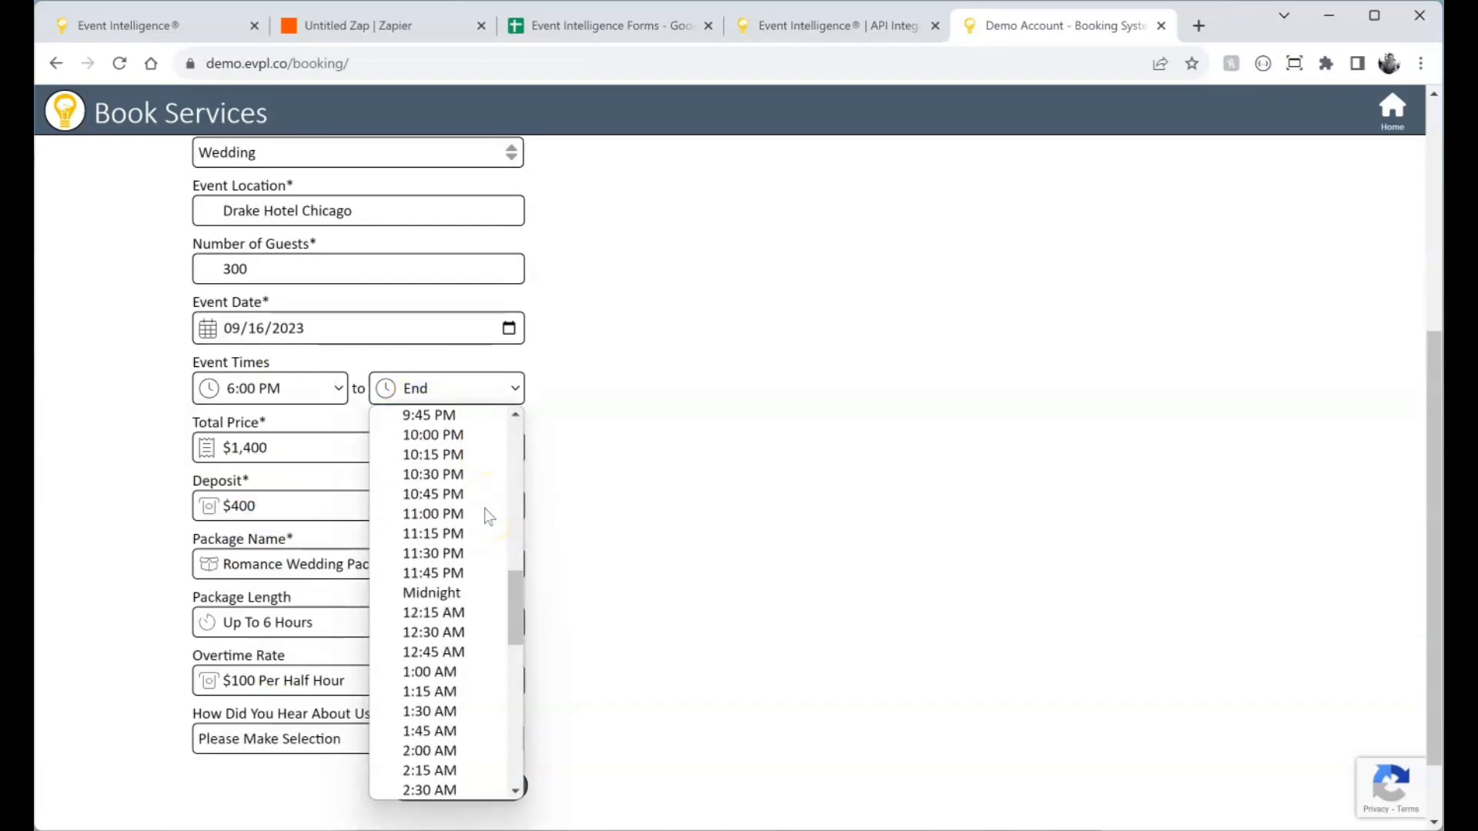
{"action": "left_click", "coordinate": [447, 595]}
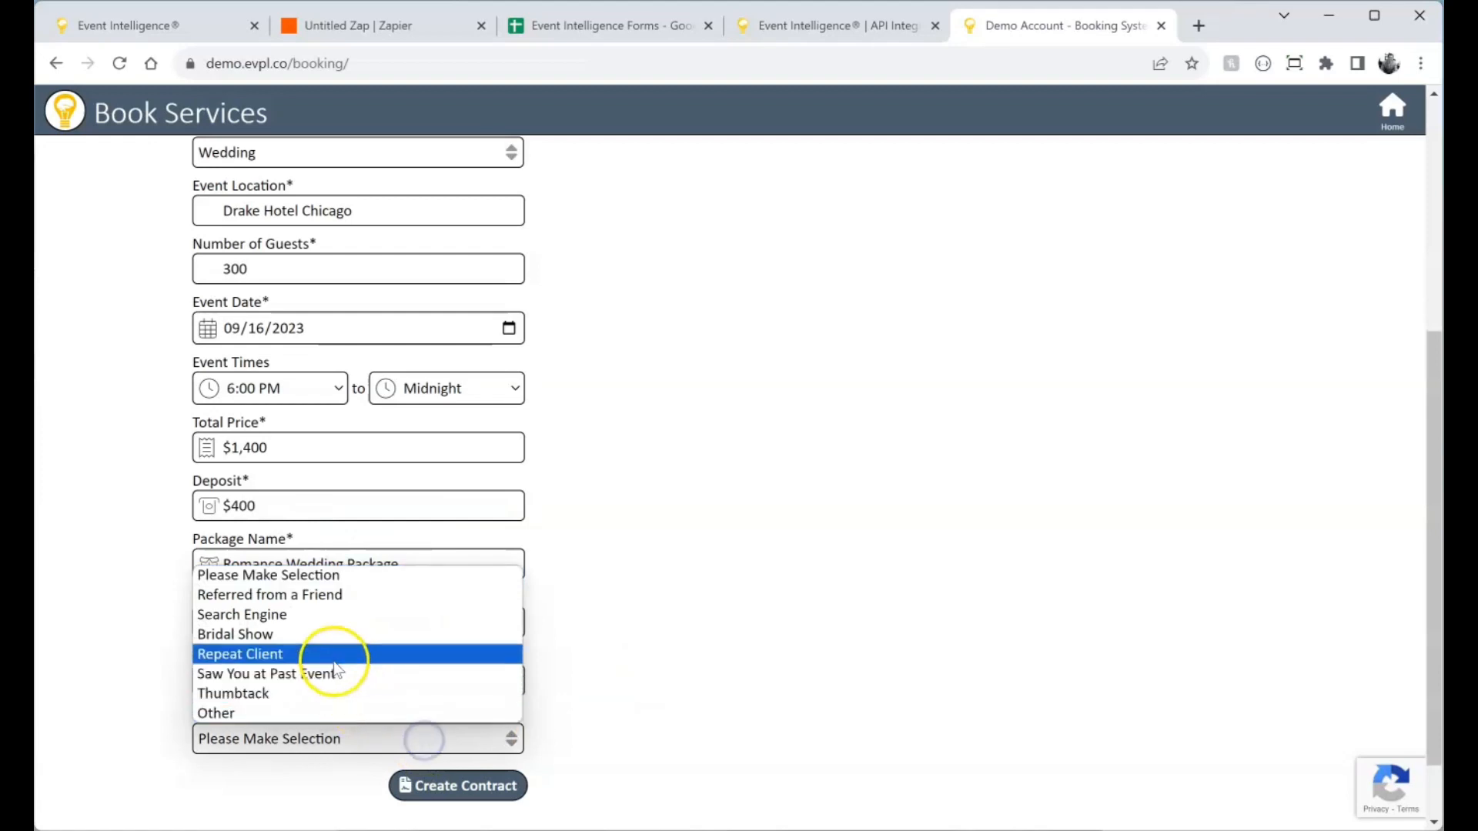
Choose Repeat Client as how the customer heard about the company and create the contract
{"action": "left_click", "coordinate": [302, 655]}
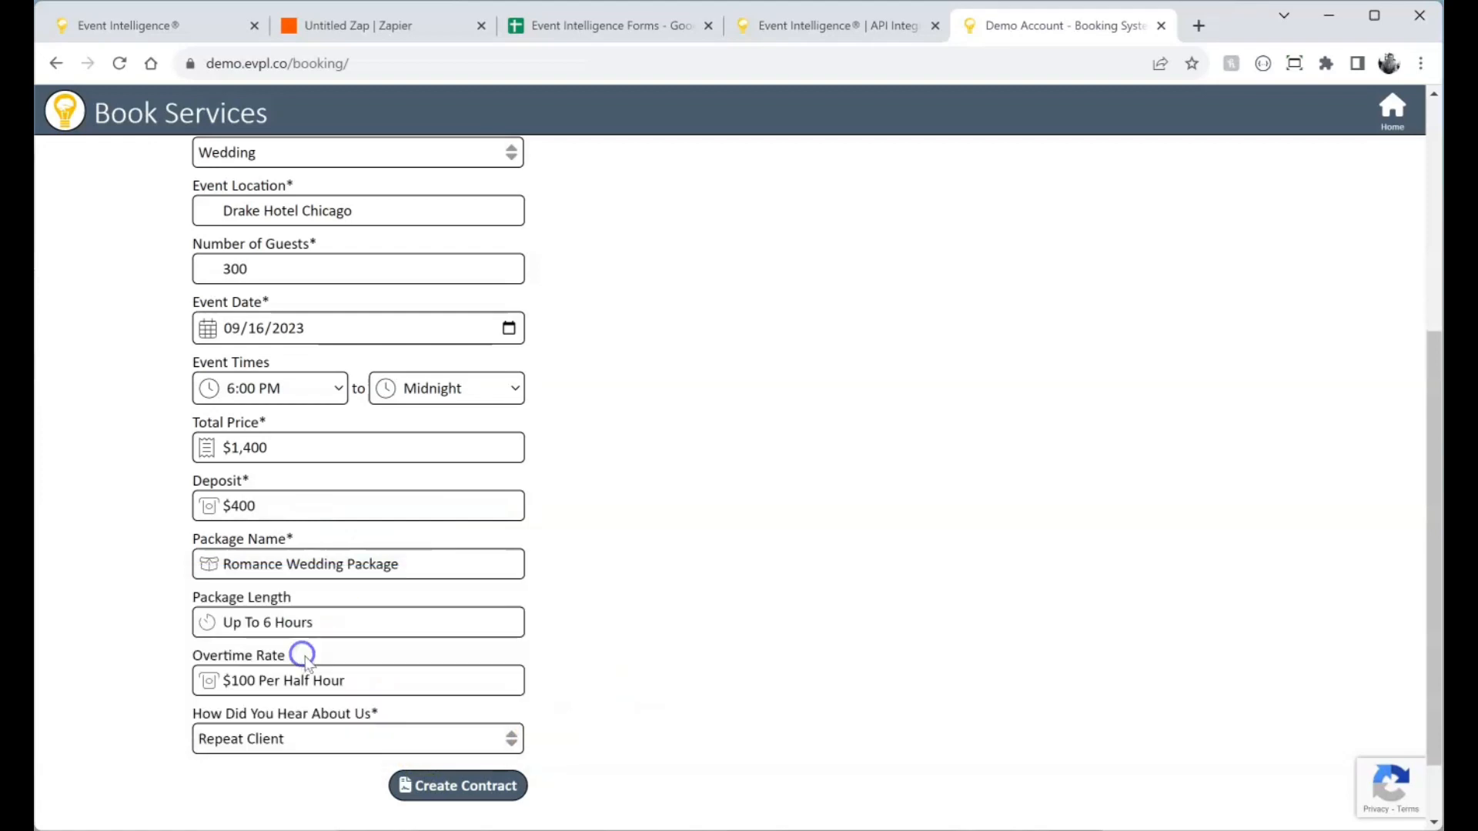
{"action": "left_click", "coordinate": [474, 785]}
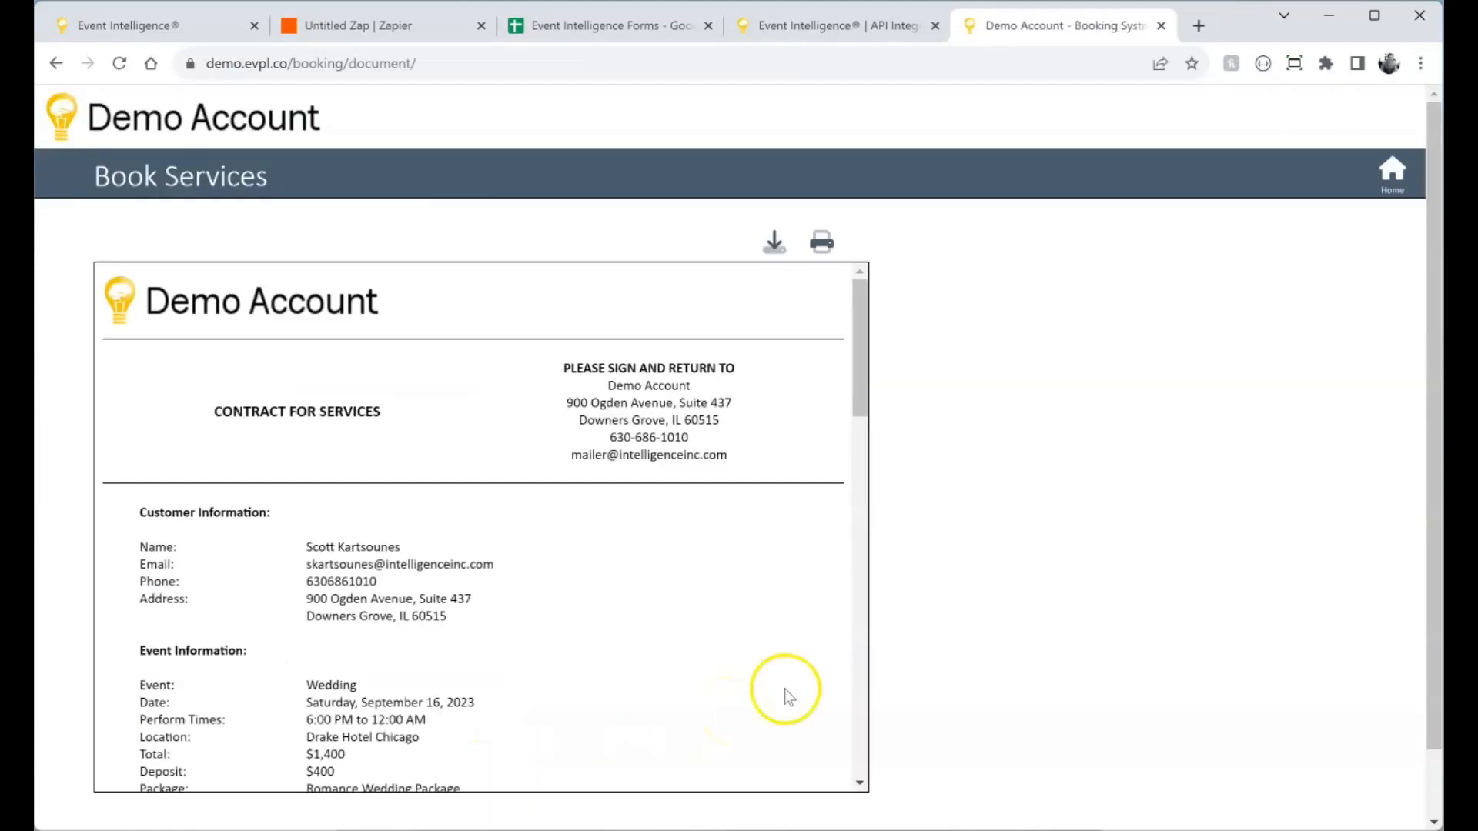
{"action": "left_click_drag", "start_coordinate": [867, 348], "coordinate": [848, 150]}
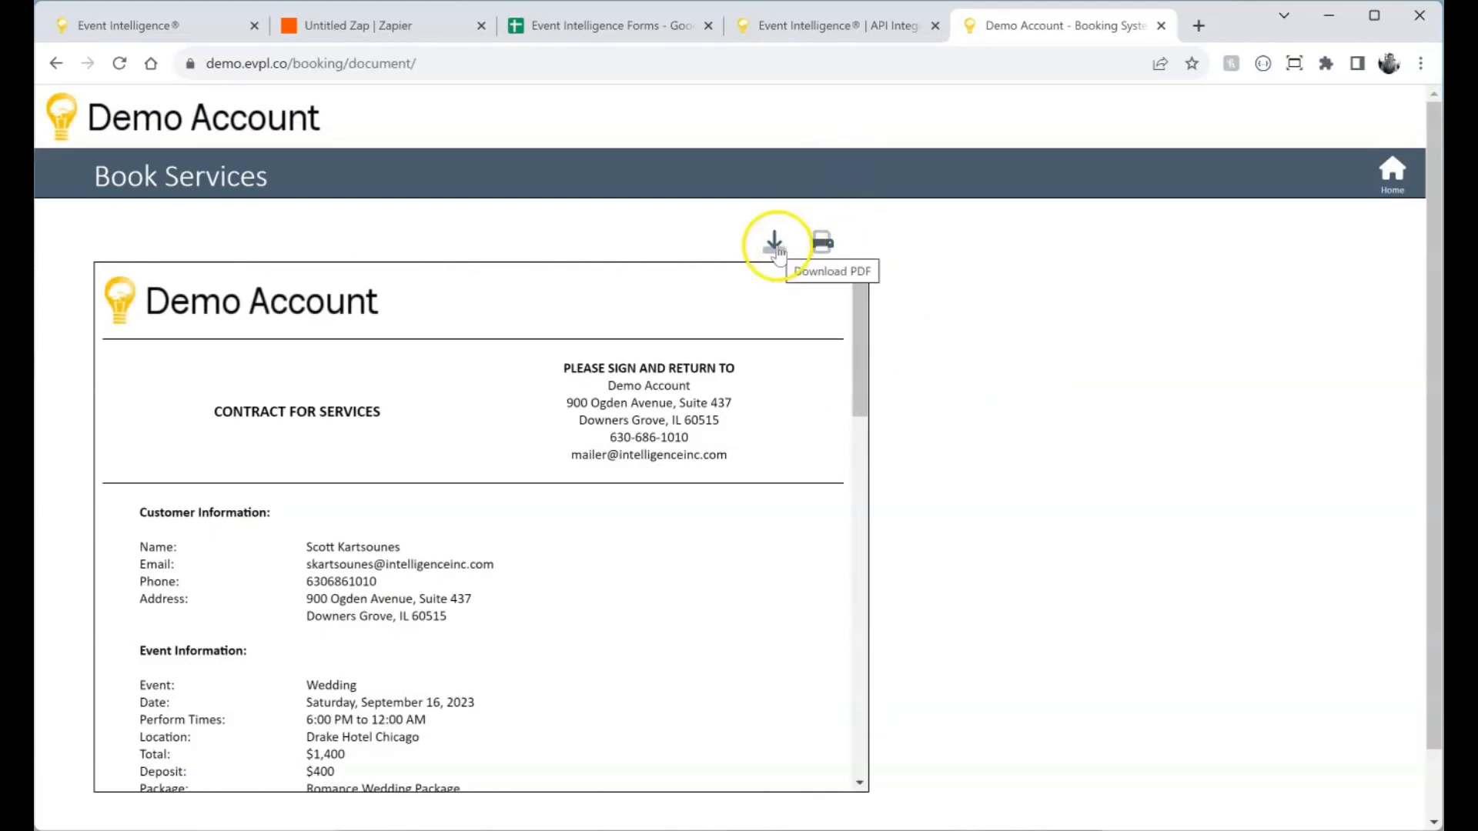
Switch to the Event Intelligence Forms spreadsheet and review row 3 of the Booking worksheet across all its columns
{"action": "left_click", "coordinate": [620, 36]}
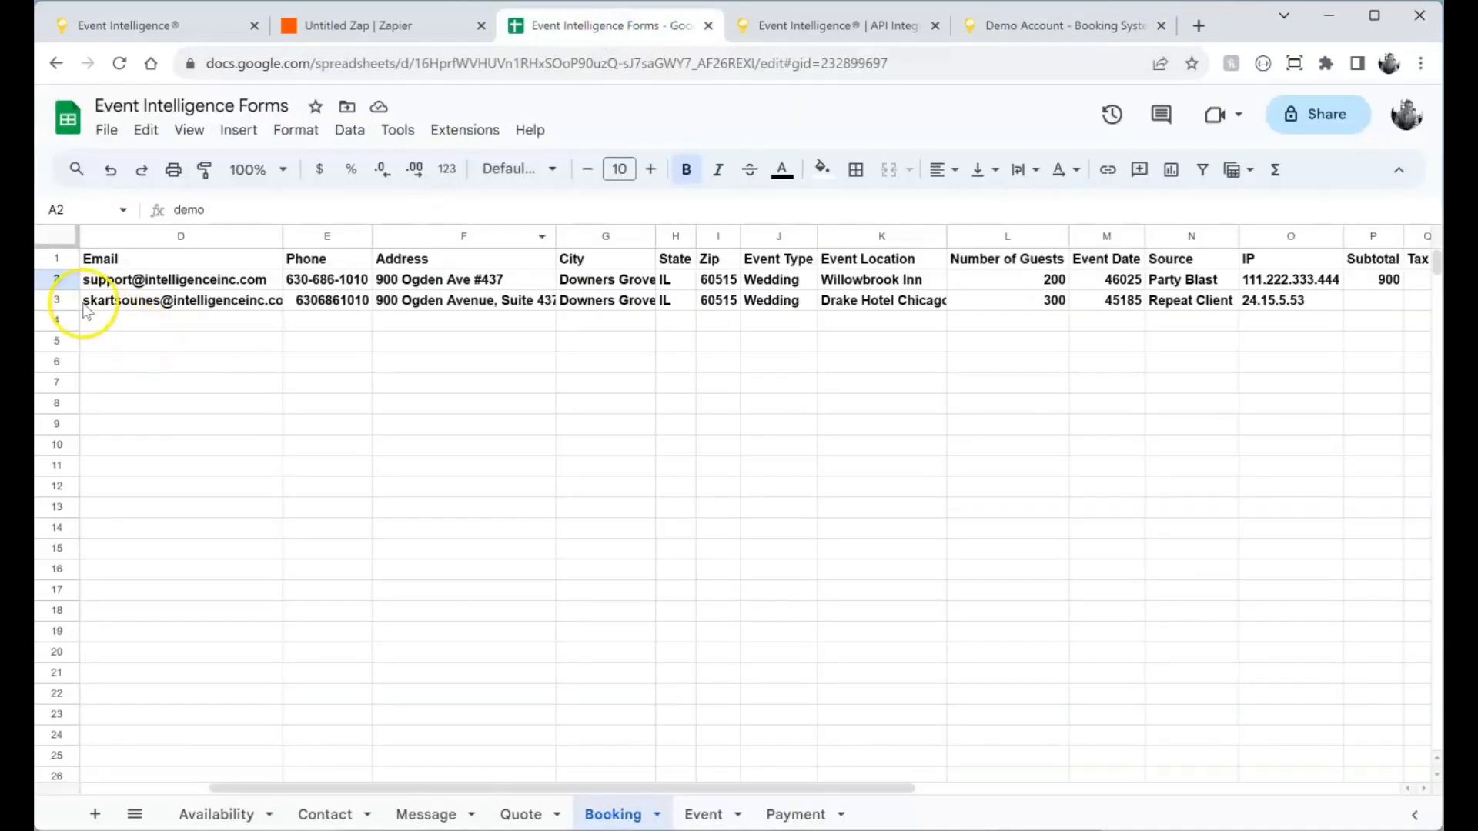
{"action": "left_click", "coordinate": [57, 300]}
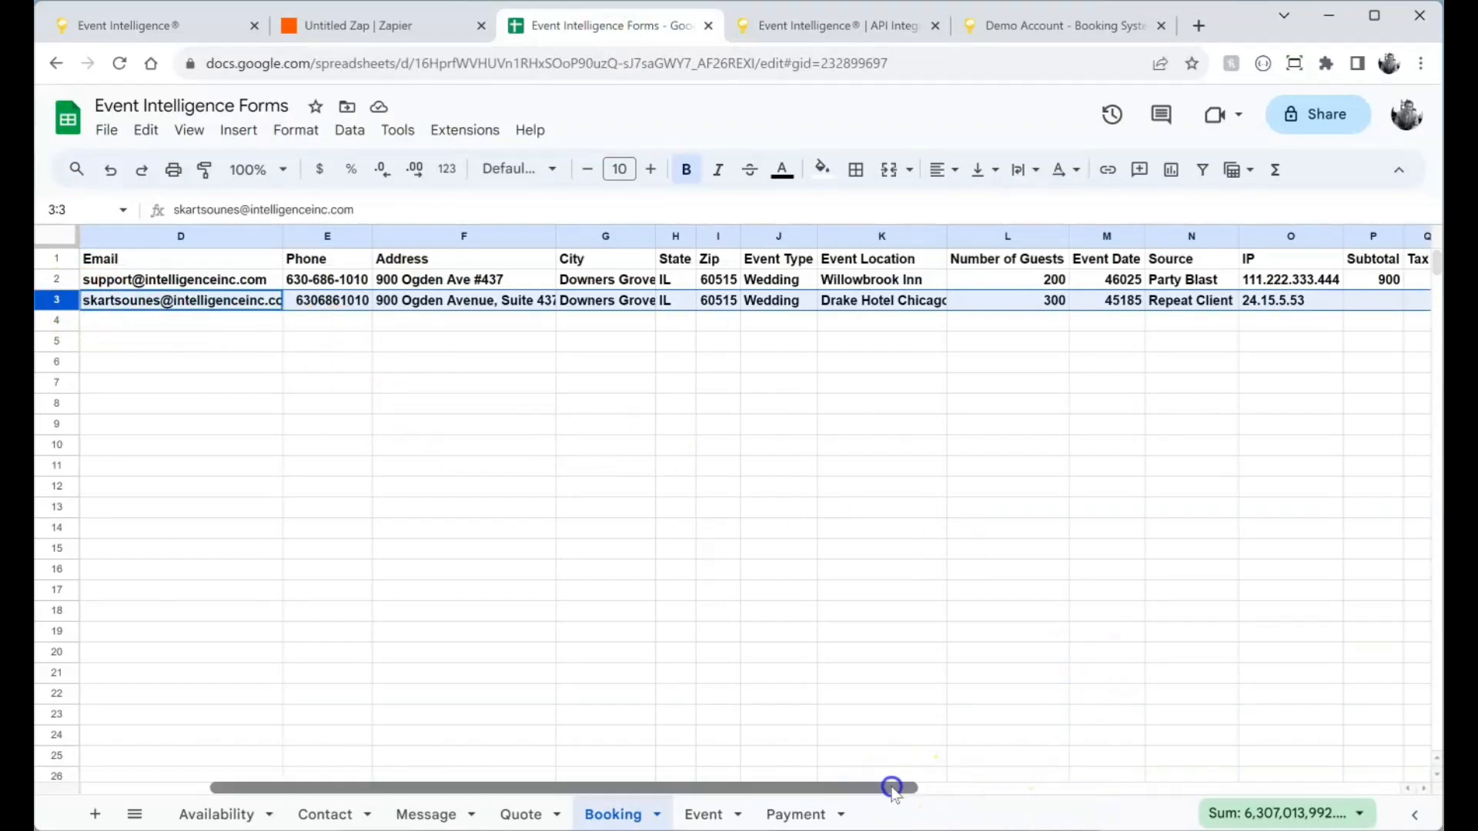
{"action": "left_click_drag", "start_coordinate": [891, 785], "coordinate": [1277, 793]}
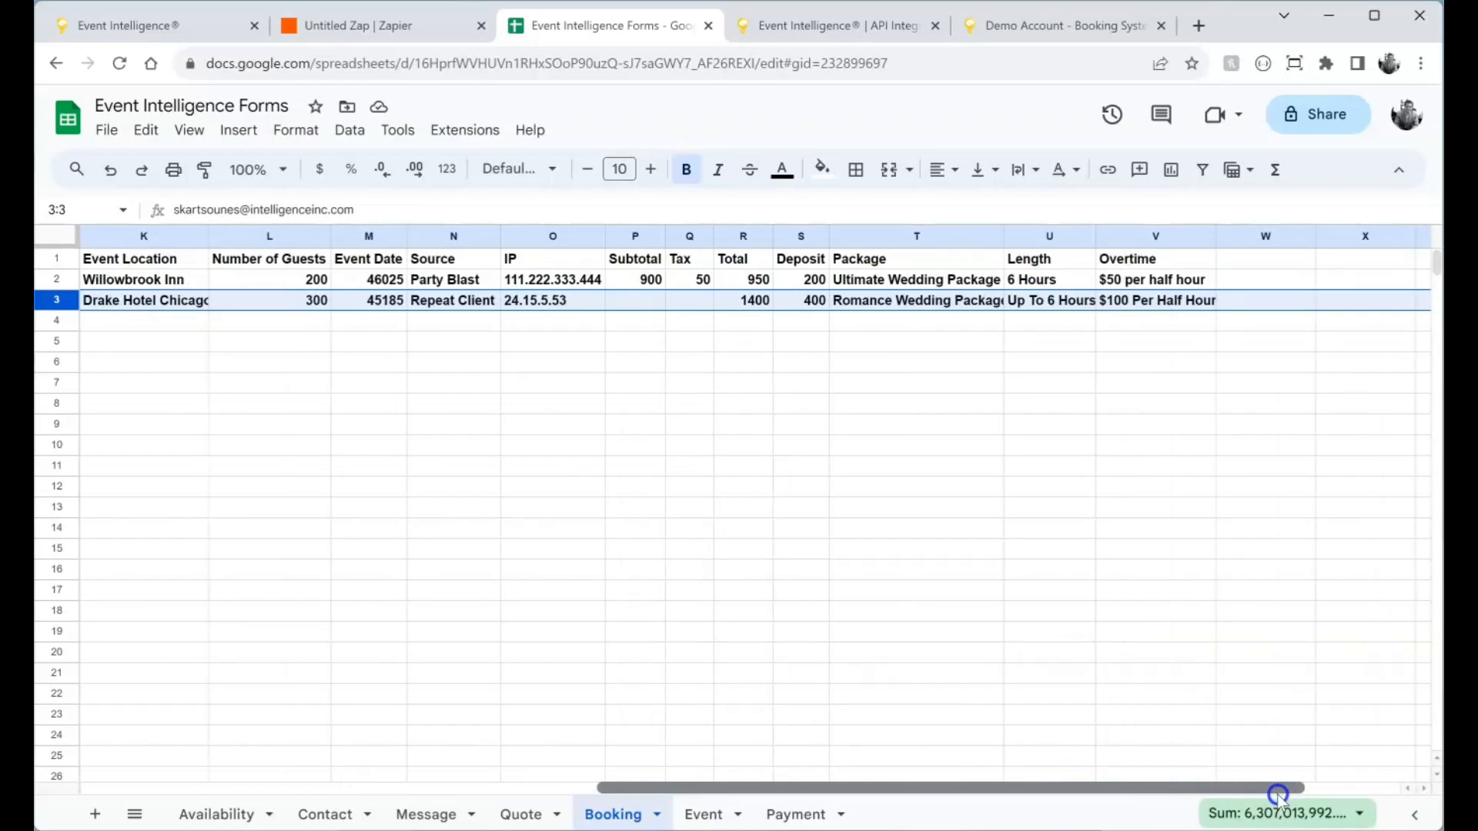
{"action": "left_click_drag", "start_coordinate": [1277, 793], "coordinate": [712, 785]}
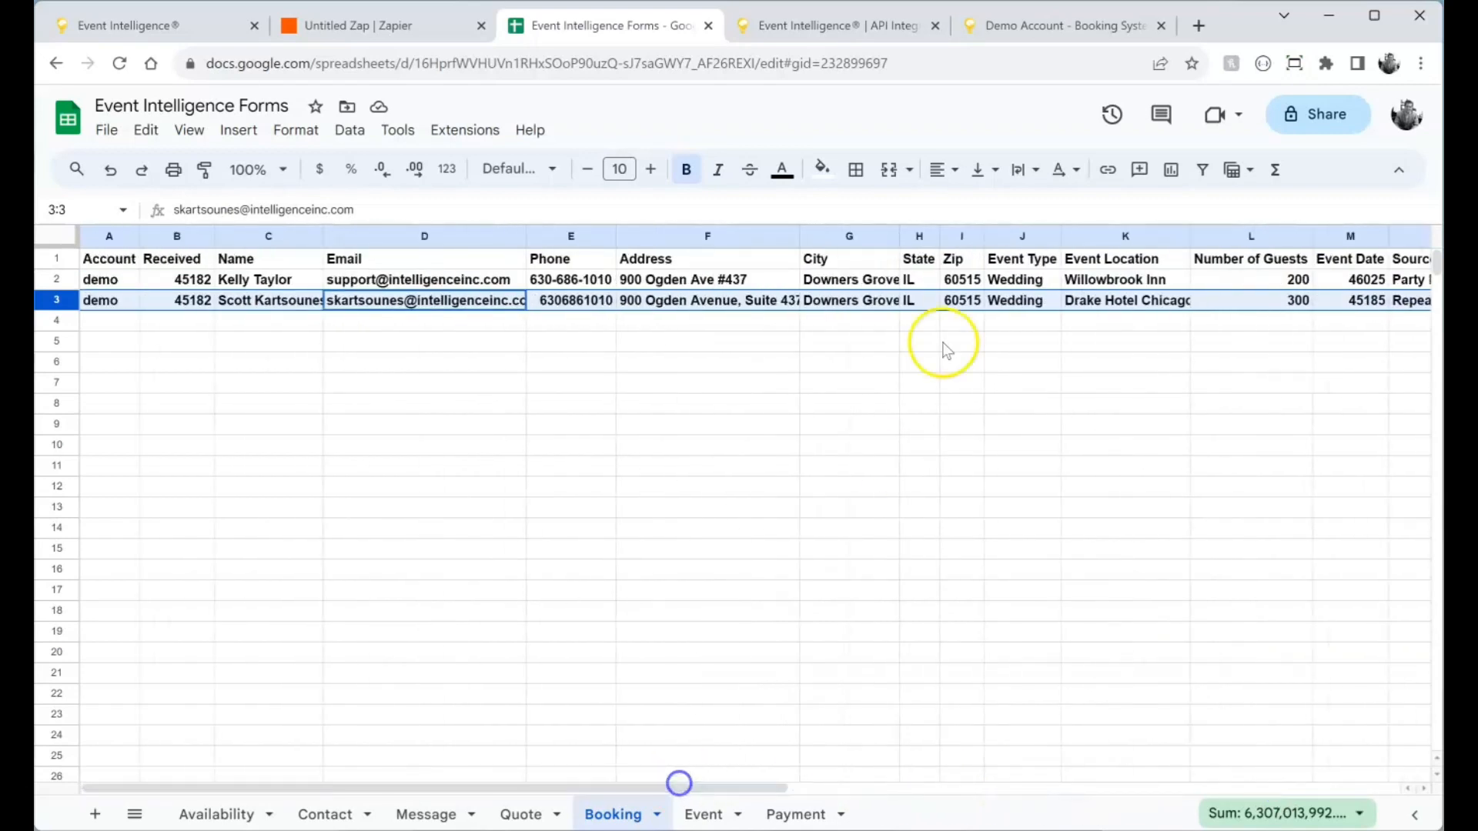
In Event Intelligence's client communications, manually share the newest Drake Hotel Chicago booking through the API, and check the Booking worksheet for its row
{"action": "left_click", "coordinate": [191, 22]}
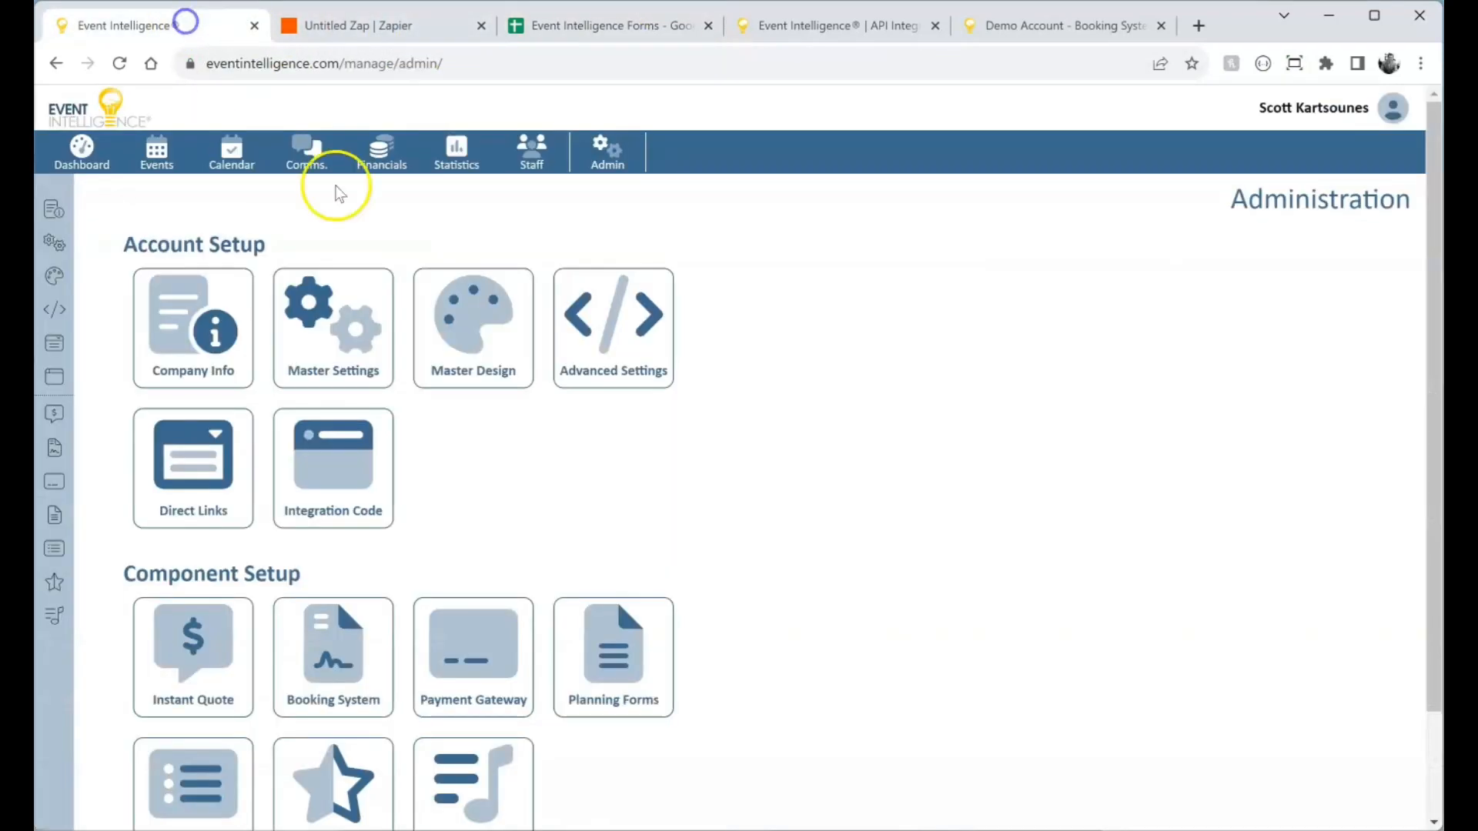
{"action": "left_click", "coordinate": [307, 160]}
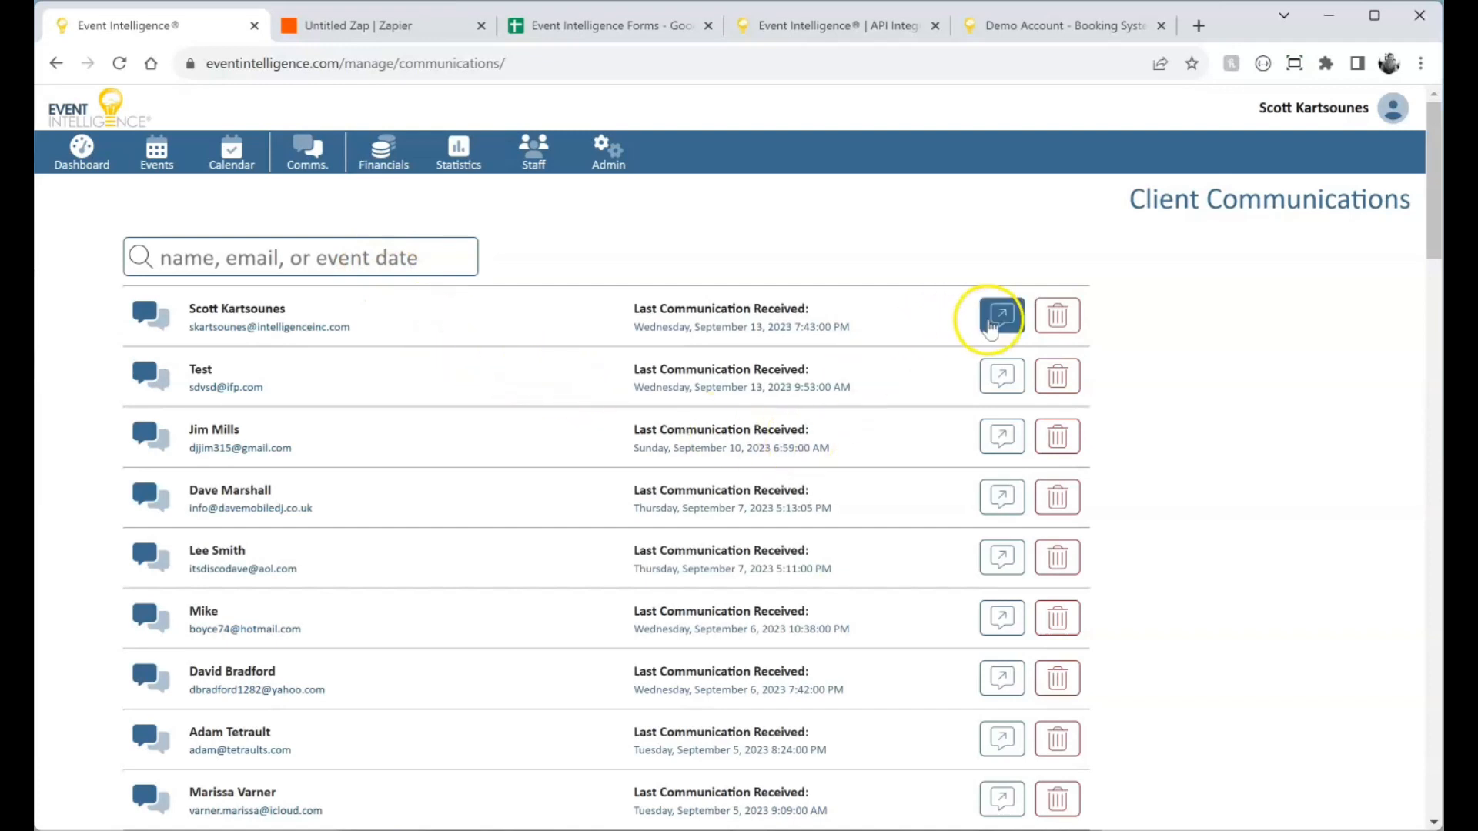
{"action": "left_click", "coordinate": [990, 321]}
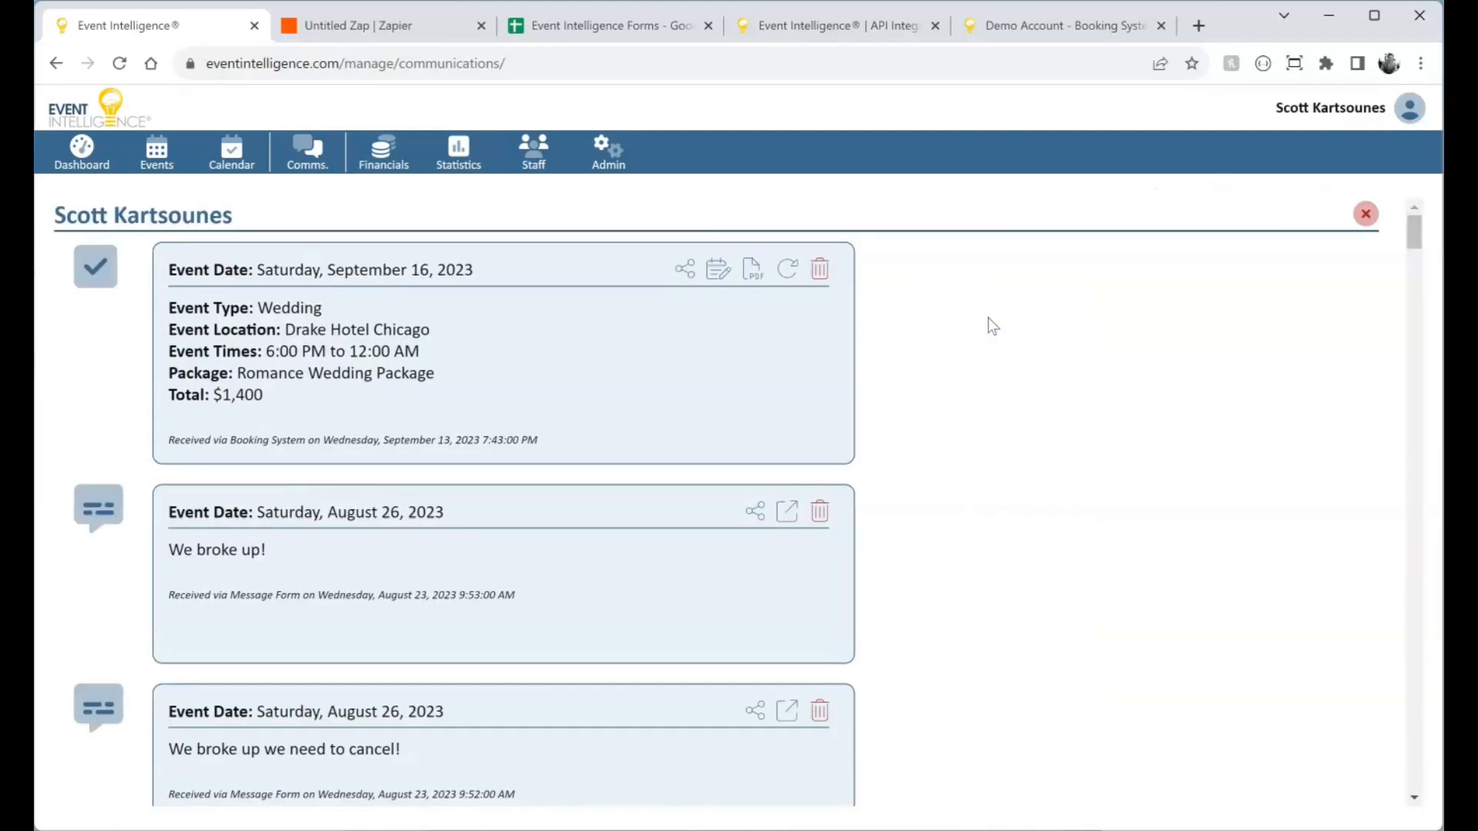
{"action": "left_click", "coordinate": [687, 271]}
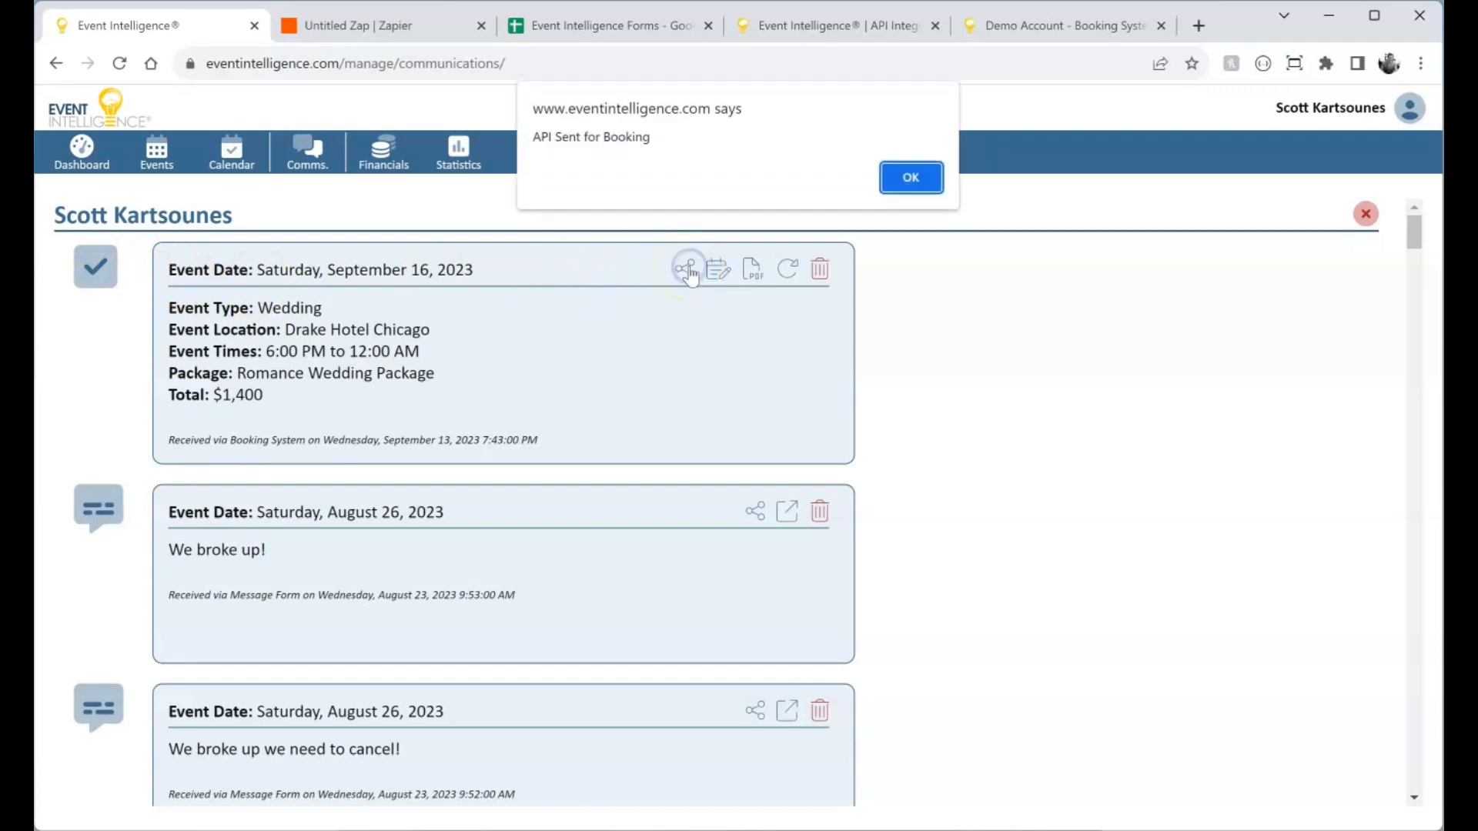
{"action": "left_click", "coordinate": [909, 183]}
{"action": "left_click", "coordinate": [634, 25]}
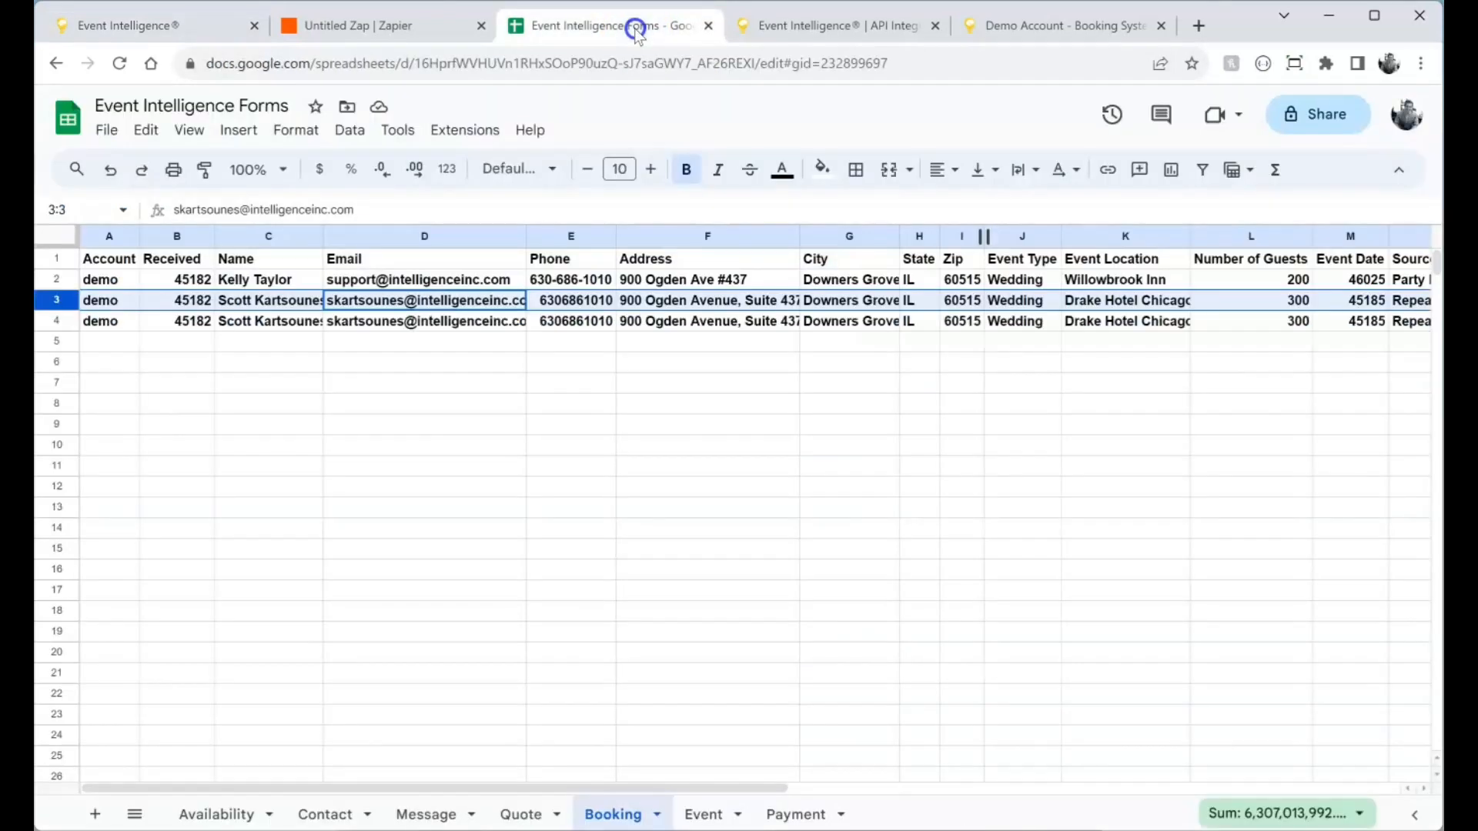
{"action": "left_click", "coordinate": [431, 344]}
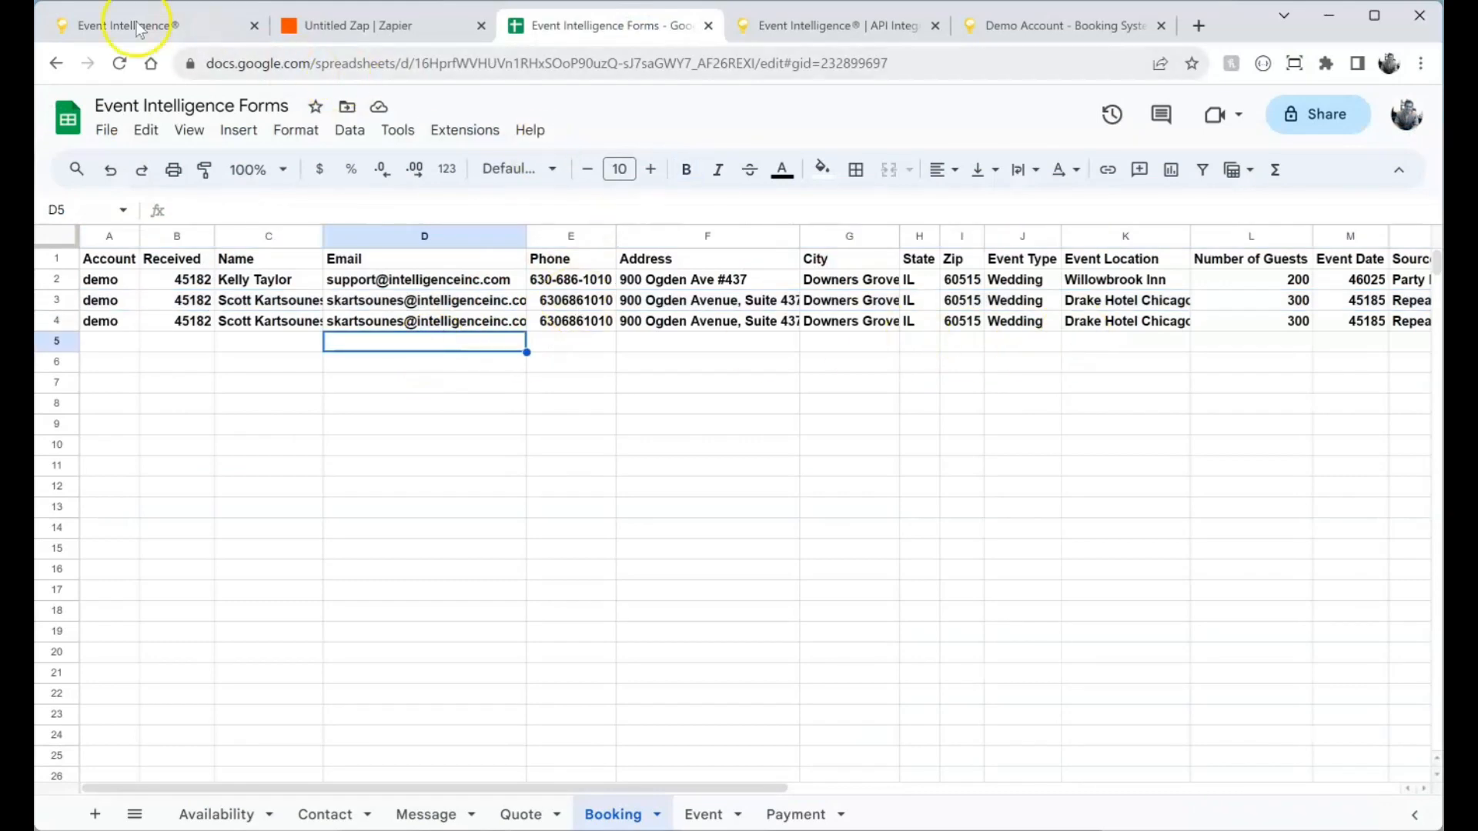
In Event Intelligence's client communications, open the client with the emerson park wedding and share that September 16, 2023 booking through the API
{"action": "left_click", "coordinate": [123, 25]}
{"action": "scroll", "coordinate": [649, 509], "scroll_direction": "down", "scroll_amount": 3}
{"action": "scroll", "coordinate": [703, 432], "scroll_direction": "up", "scroll_amount": 3}
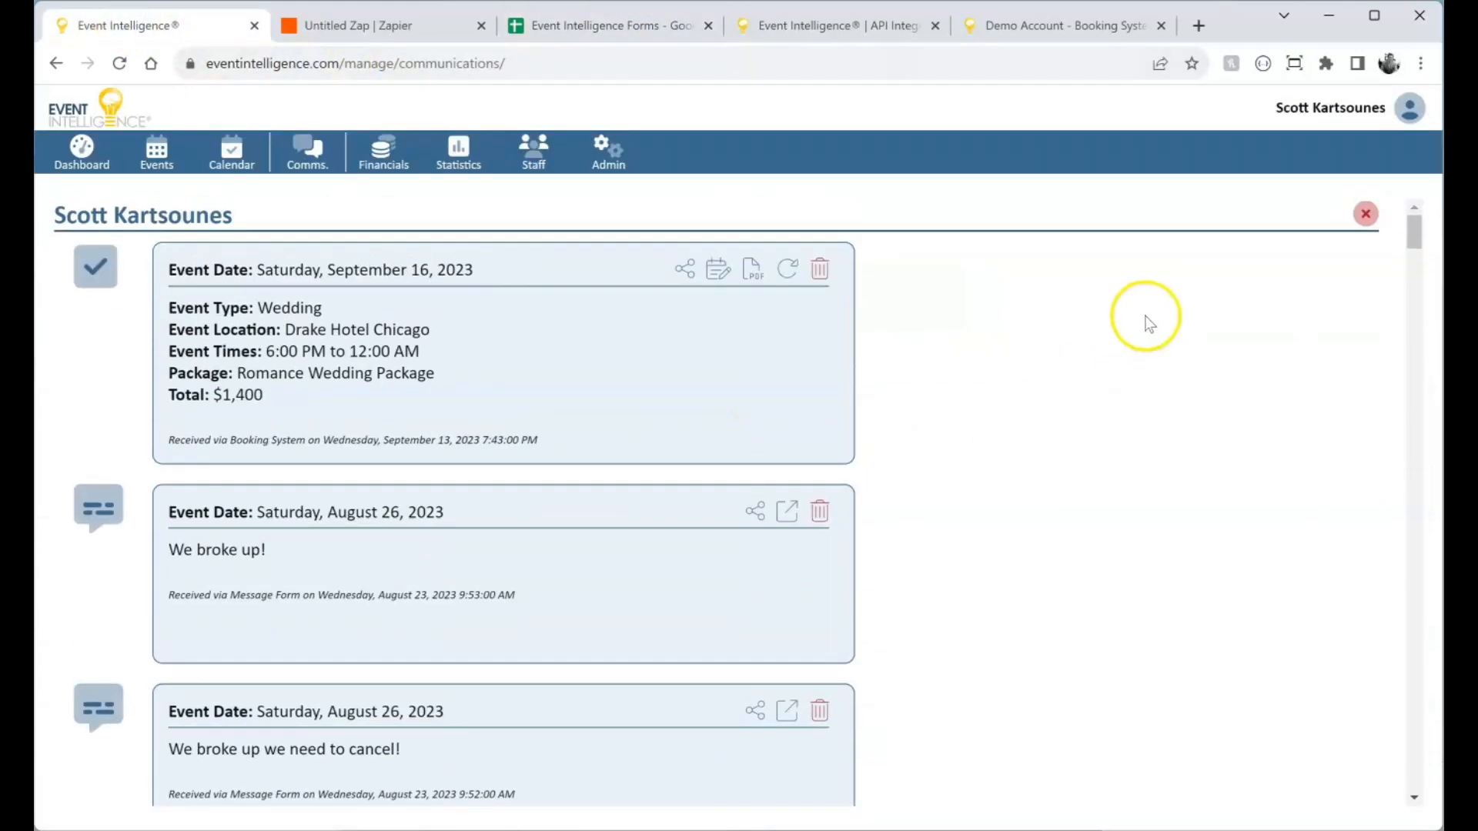
{"action": "left_click", "coordinate": [1364, 214]}
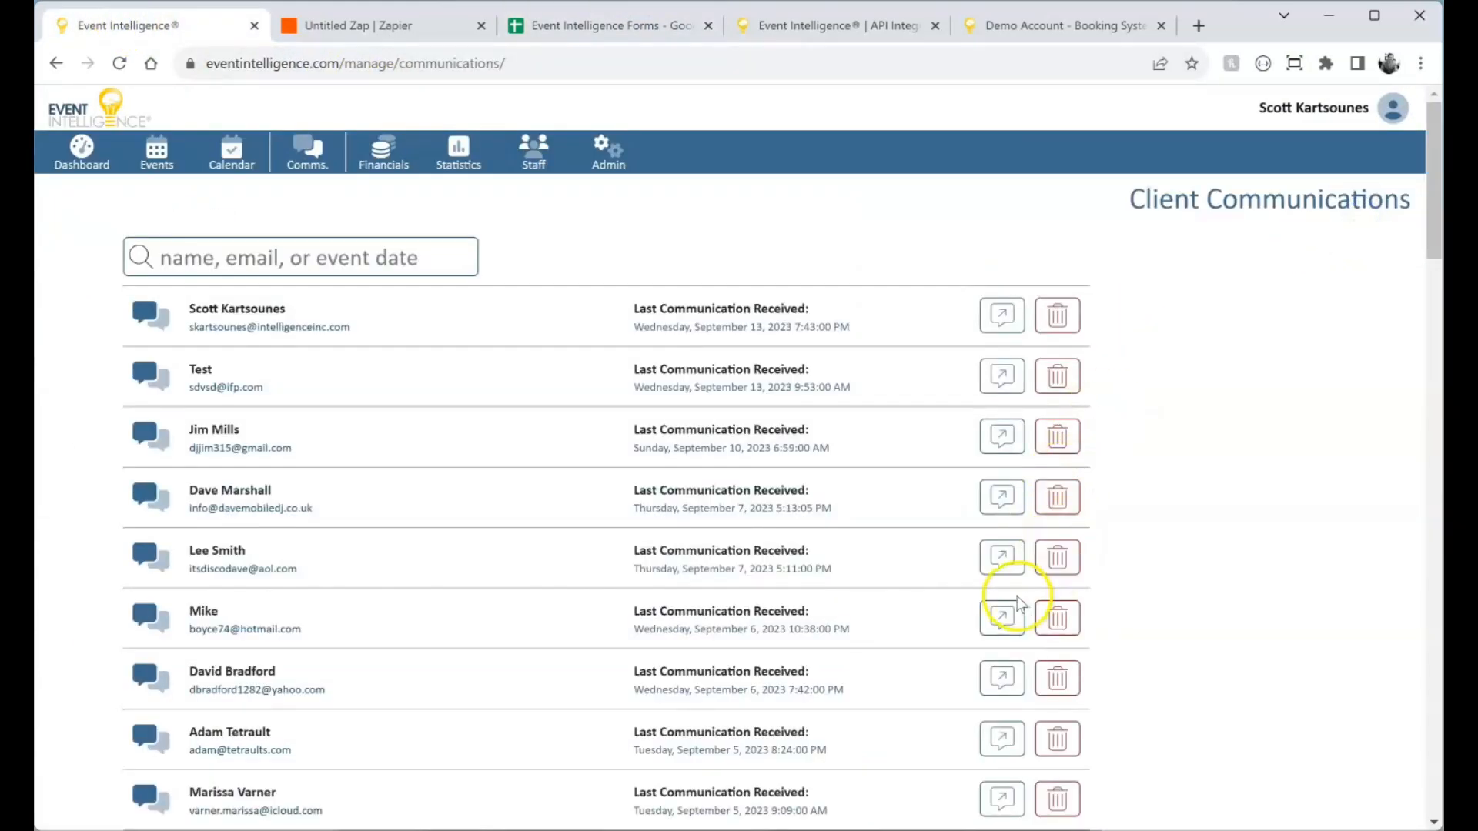
{"action": "left_click", "coordinate": [1002, 450]}
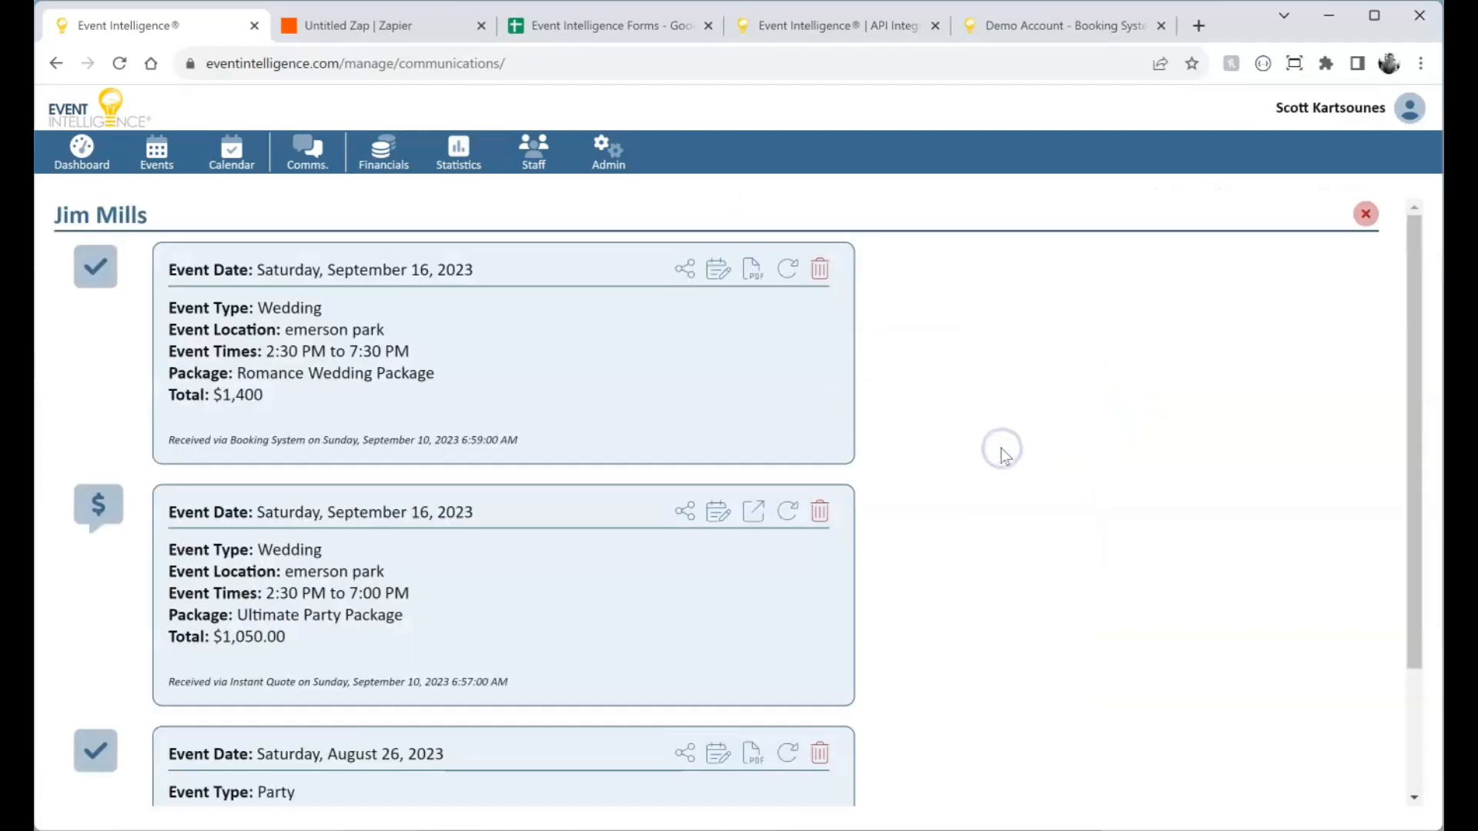
{"action": "left_click", "coordinate": [684, 269]}
{"action": "left_click", "coordinate": [912, 178]}
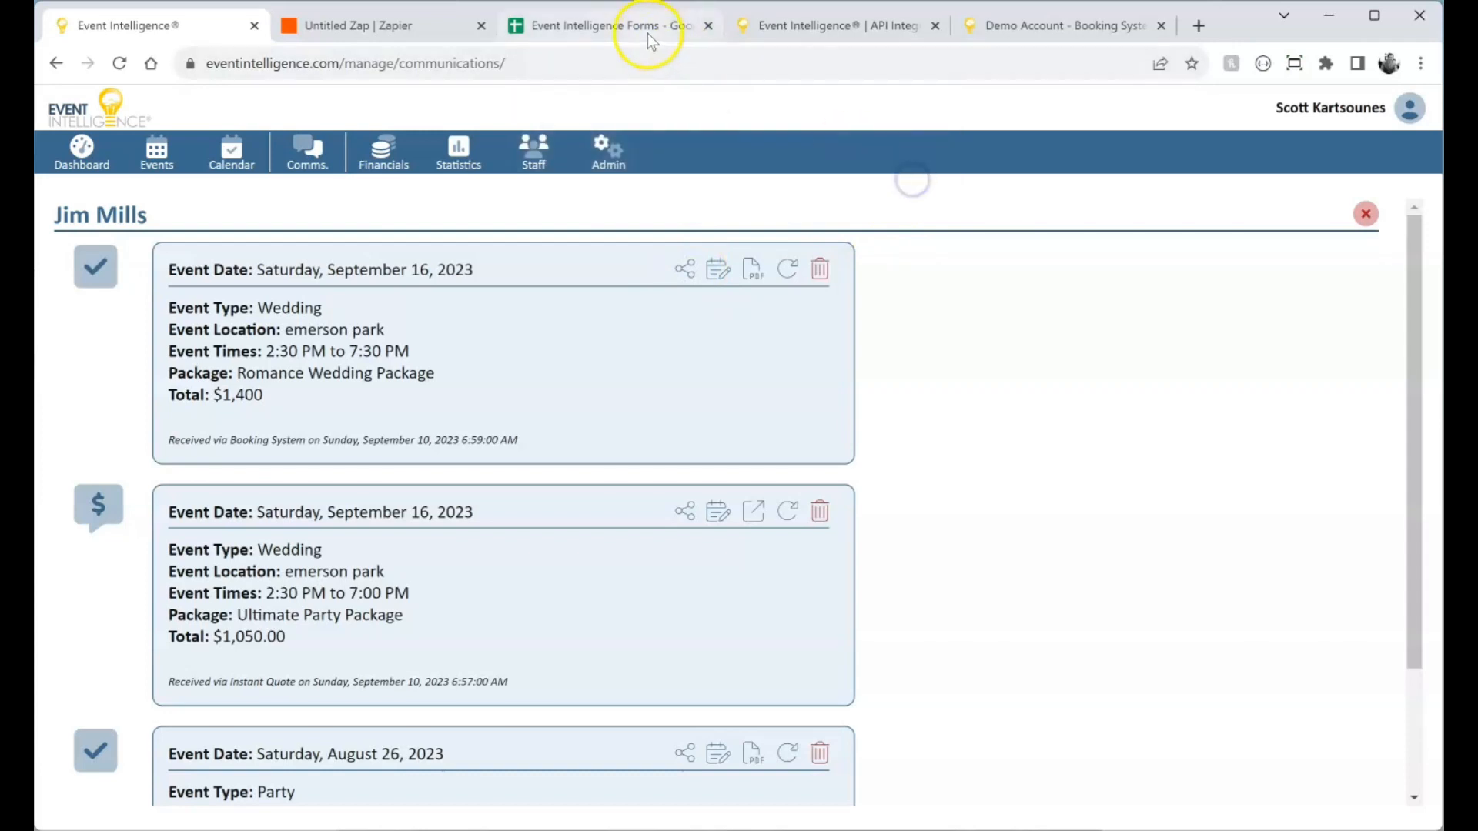
Return to the Booking worksheet and review row 5 for the emerson park booking
{"action": "left_click", "coordinate": [643, 25]}
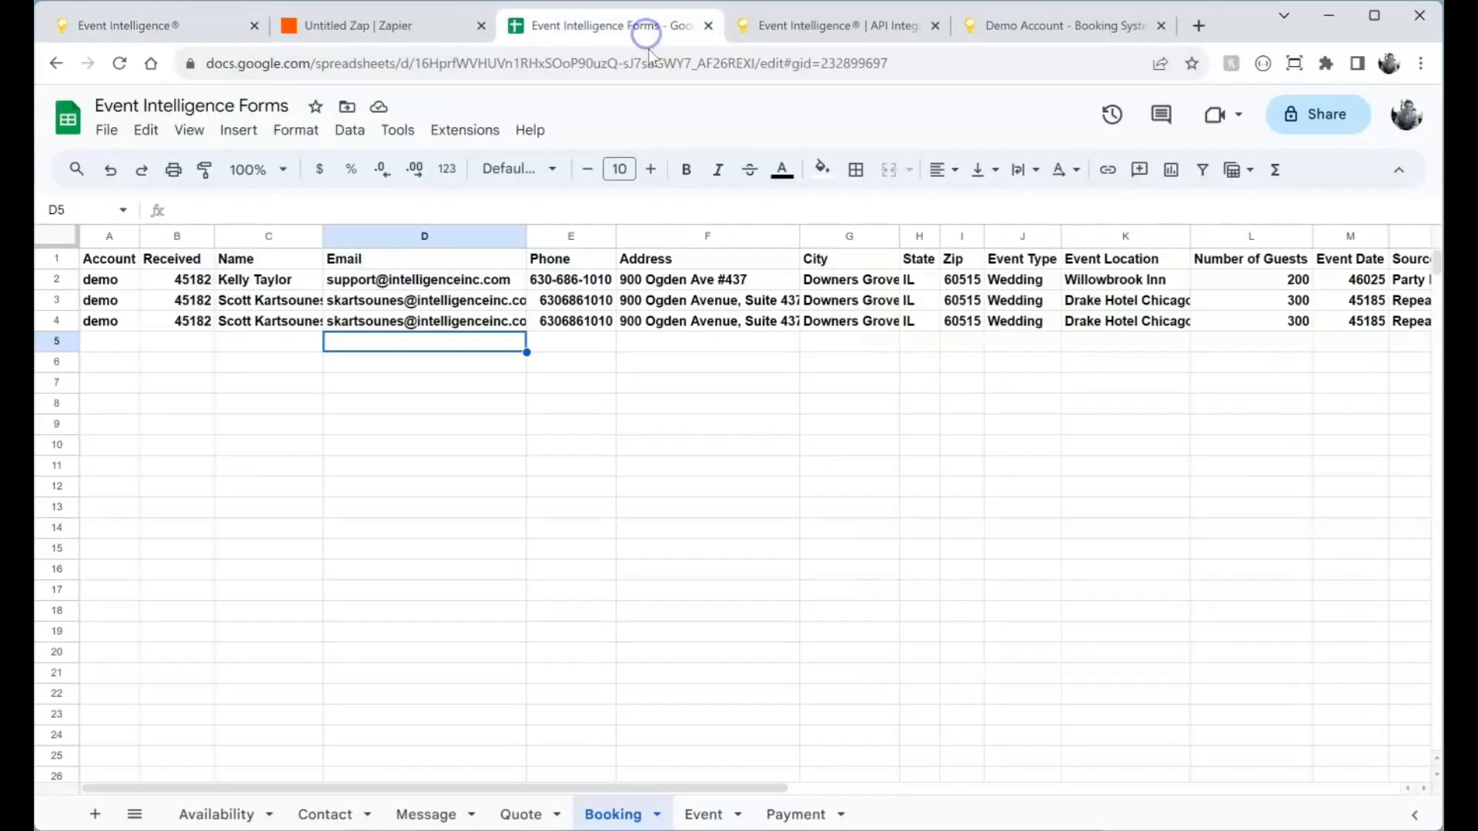
{"action": "left_click", "coordinate": [58, 343]}
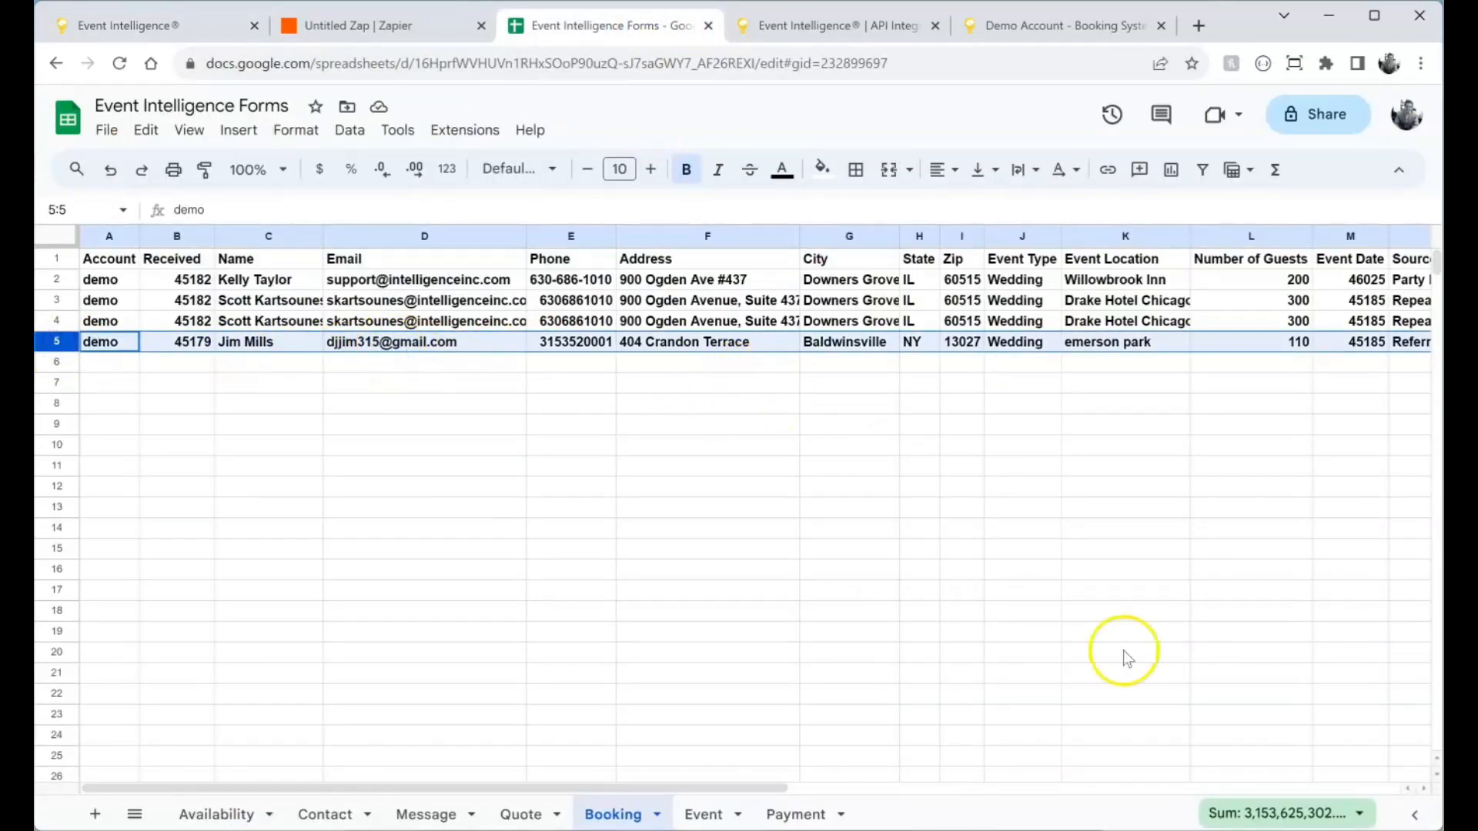
{"action": "left_click_drag", "start_coordinate": [1059, 783], "coordinate": [480, 787]}
{"action": "left_click", "coordinate": [116, 259]}
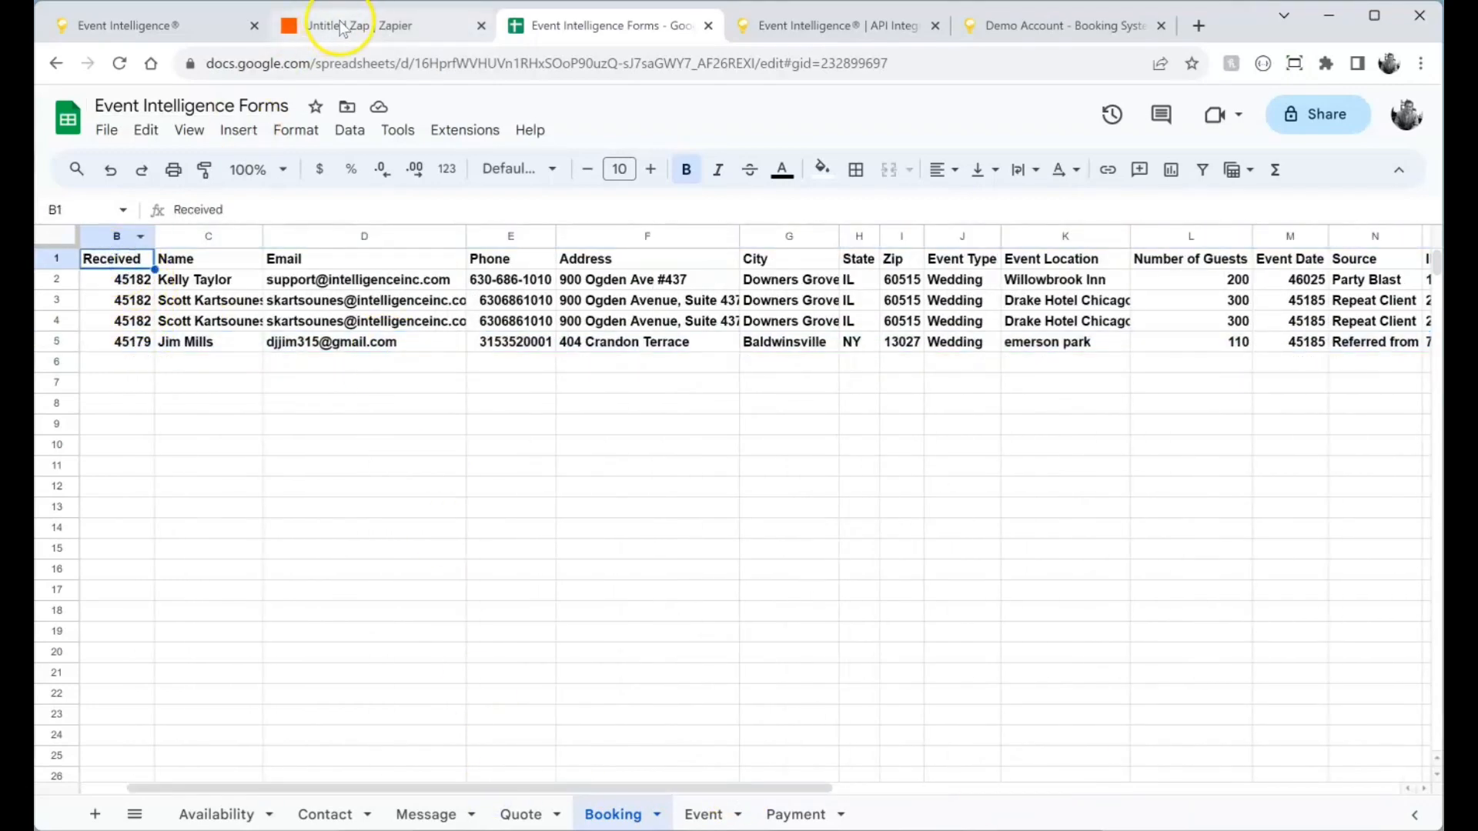
{"action": "left_click", "coordinate": [879, 26]}
{"action": "left_click", "coordinate": [987, 29]}
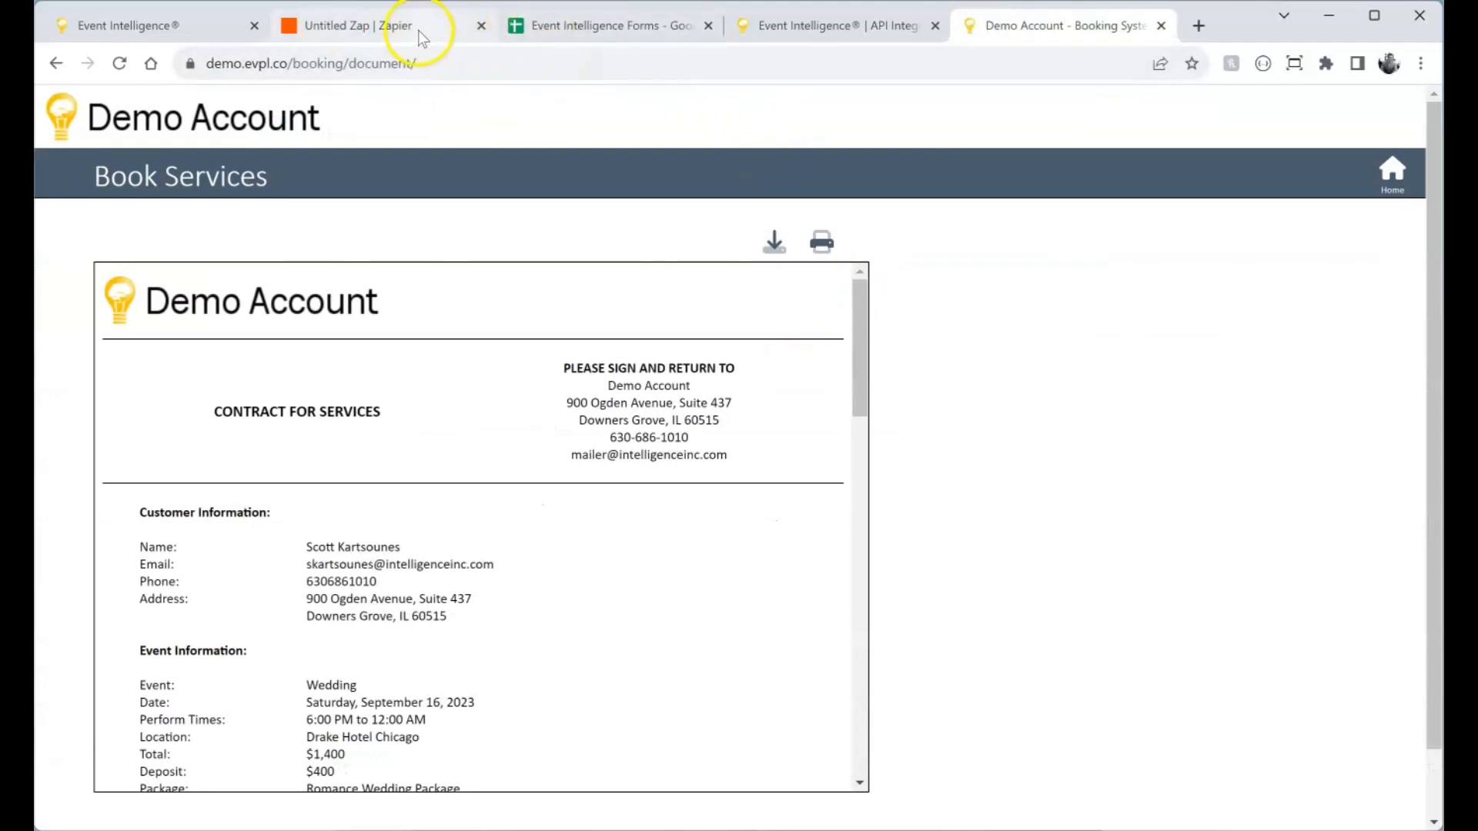
{"action": "left_click", "coordinate": [792, 23]}
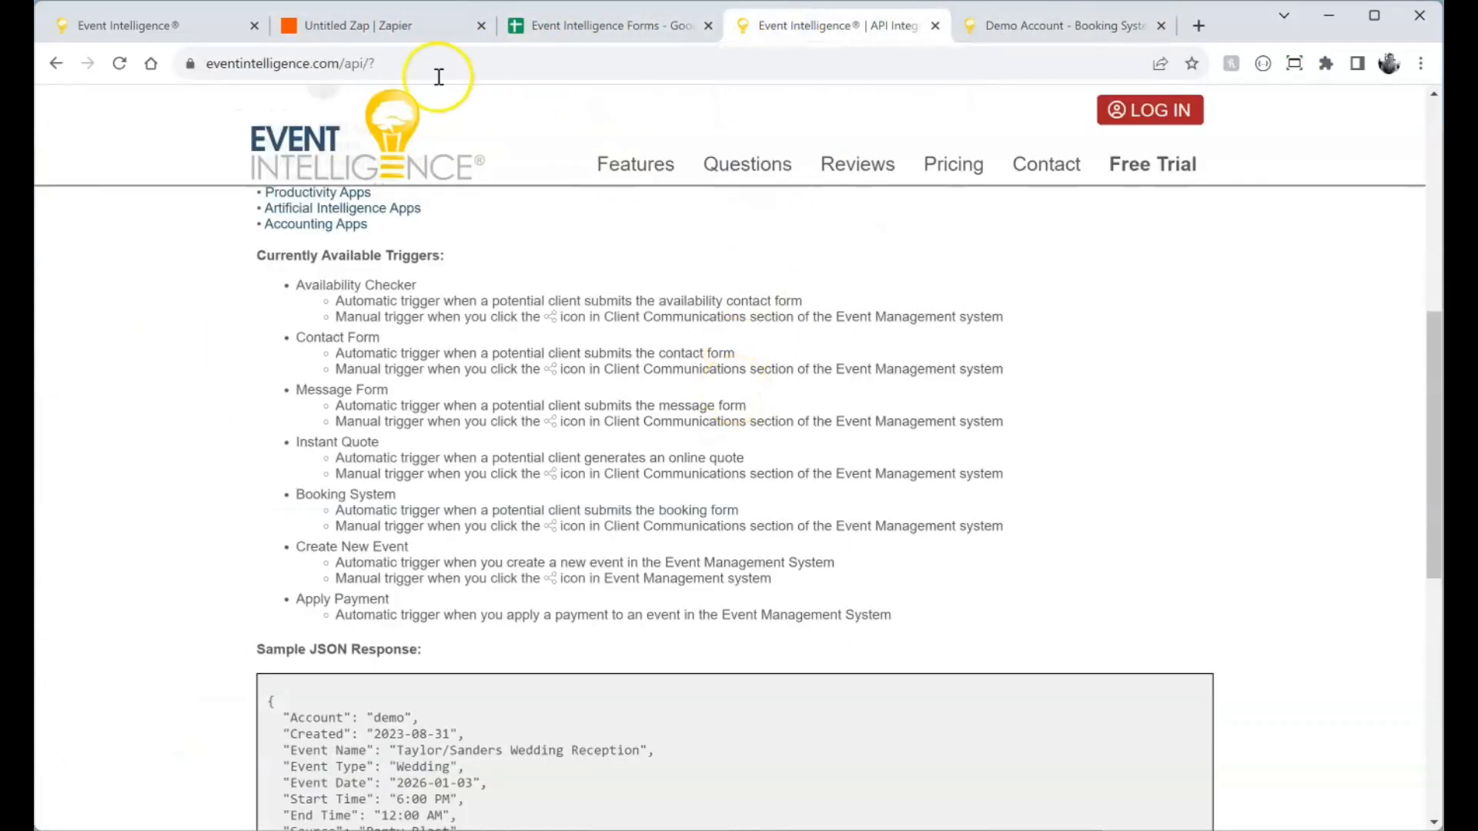
{"action": "left_click", "coordinate": [124, 25]}
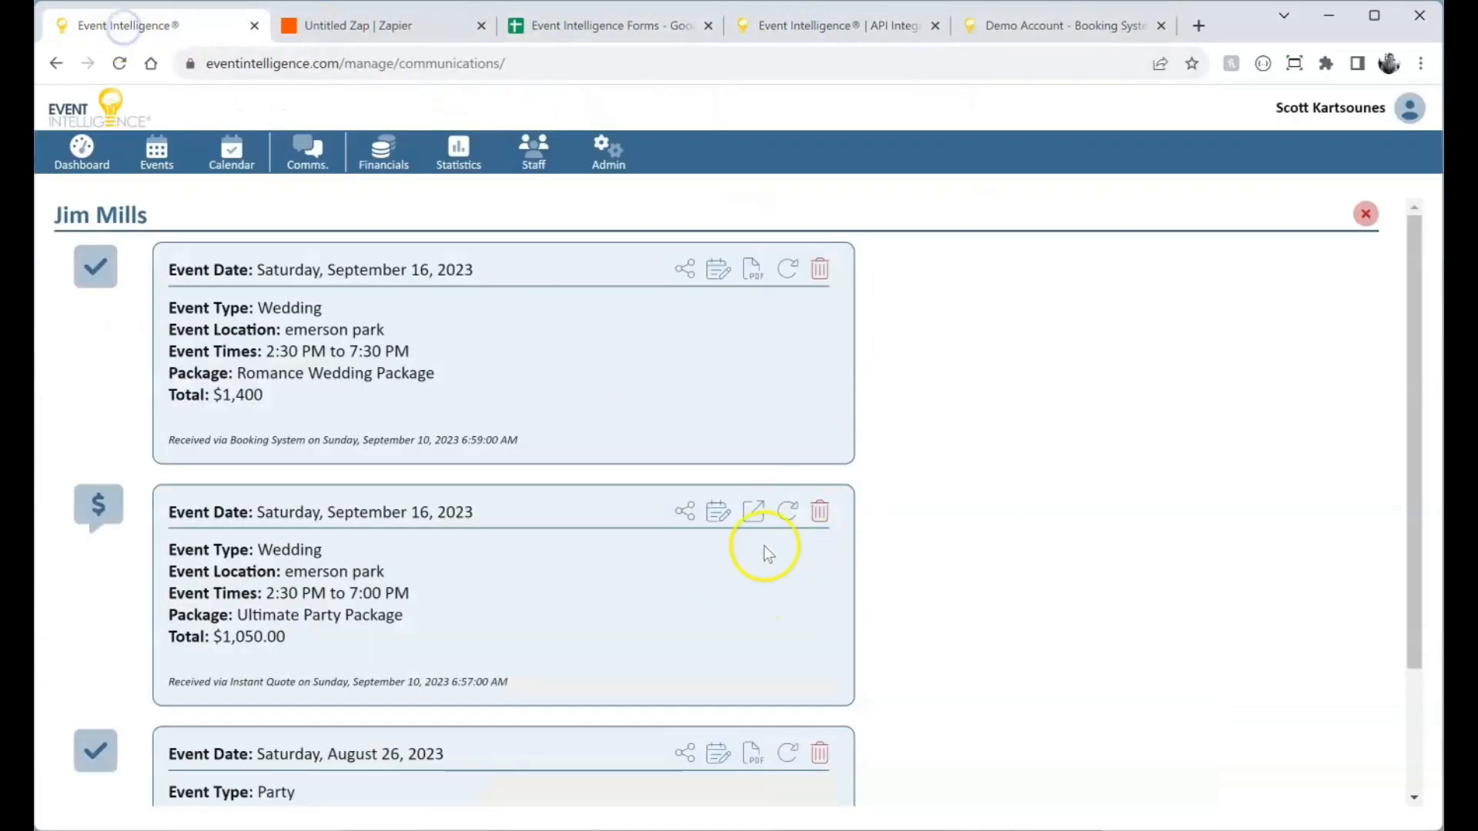
{"action": "left_click", "coordinate": [1366, 214]}
{"action": "scroll", "coordinate": [1236, 456], "scroll_direction": "down", "scroll_amount": 5}
{"action": "scroll", "coordinate": [1236, 455], "scroll_direction": "up", "scroll_amount": 5}
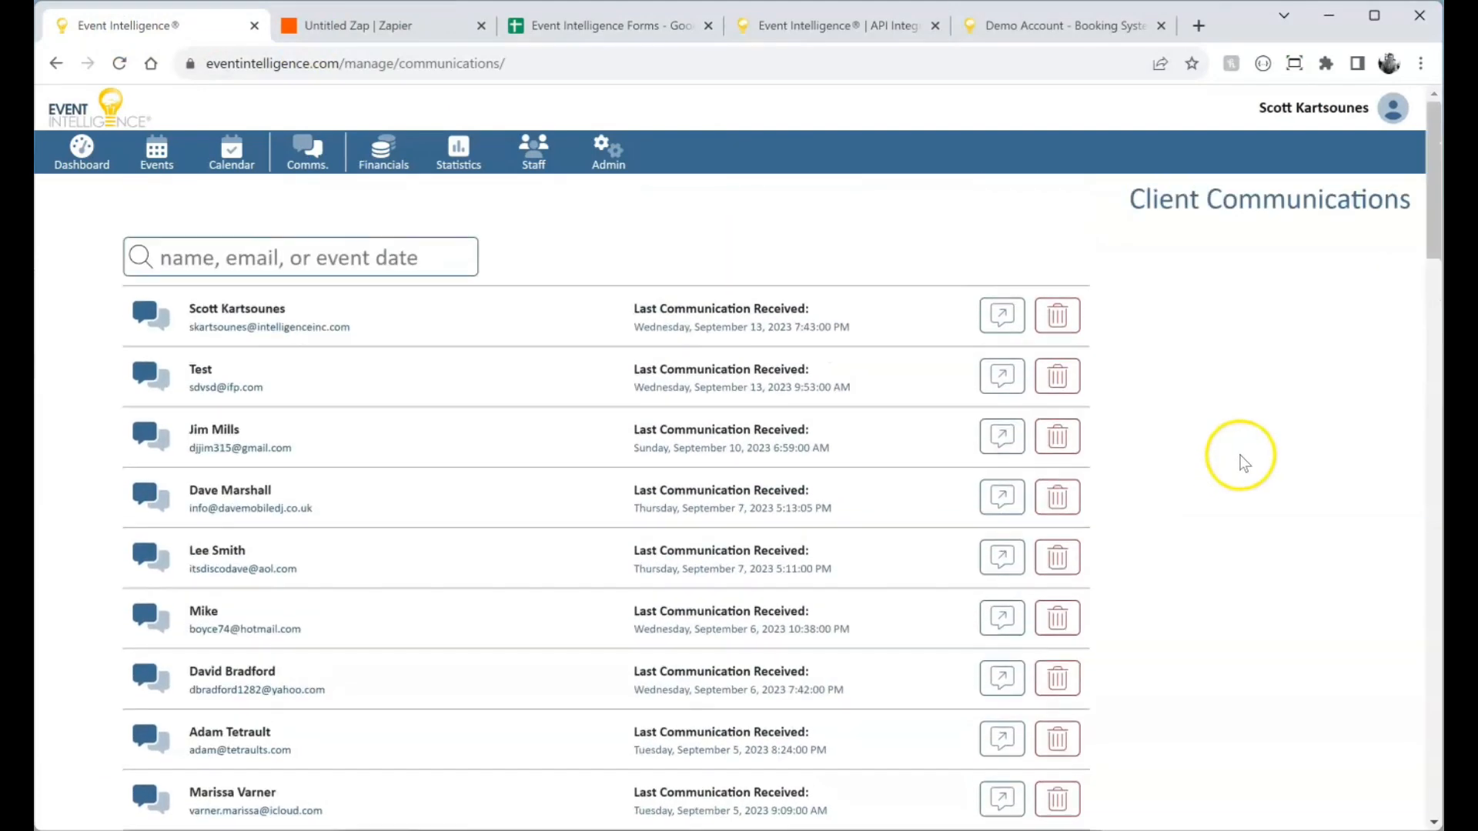
Switch to Zapier, dismiss the suggestion to create another Zap and leave the editor for the Zaps list
{"action": "left_click", "coordinate": [394, 32]}
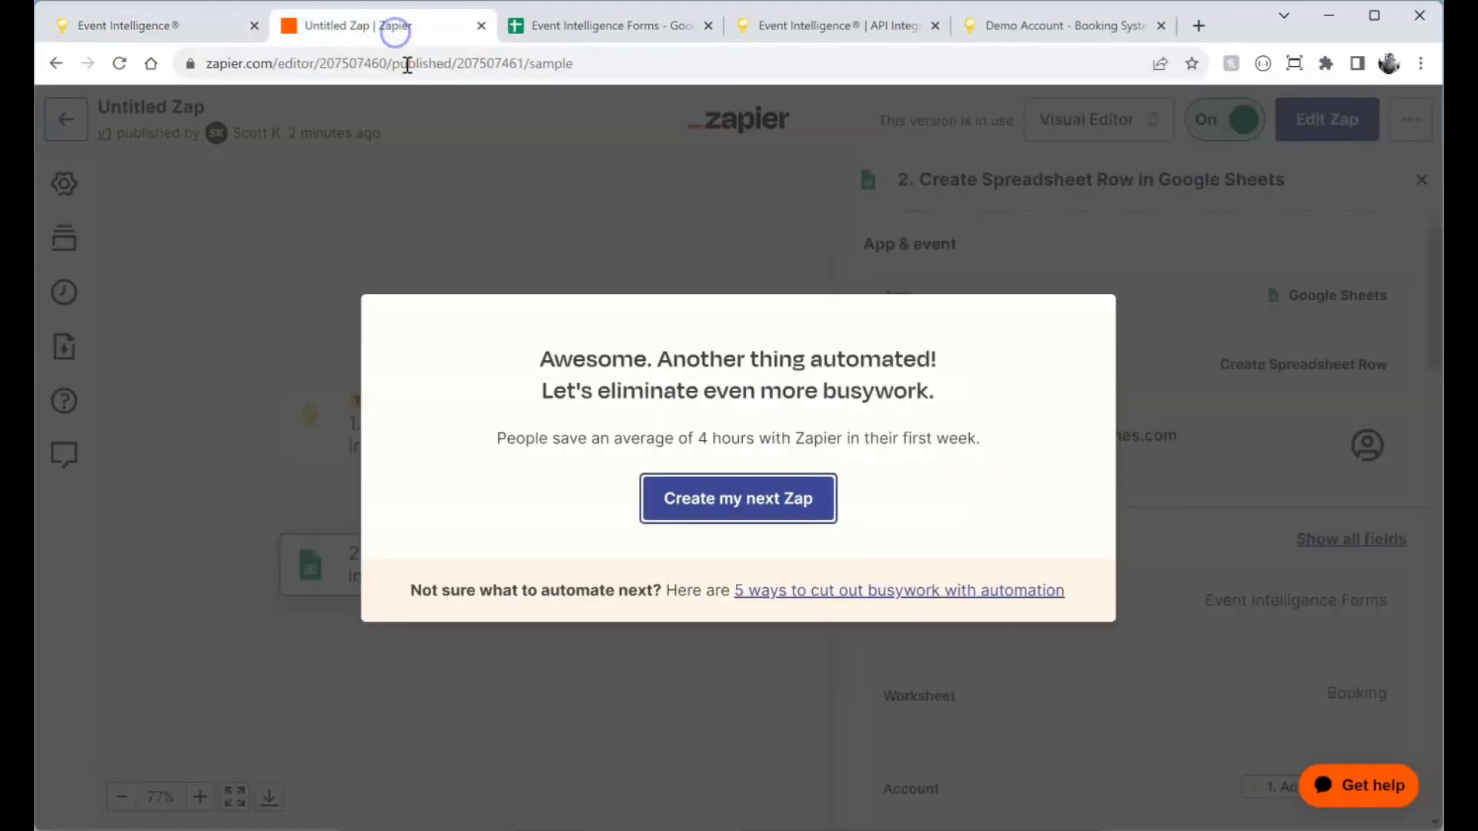
{"action": "left_click", "coordinate": [686, 224]}
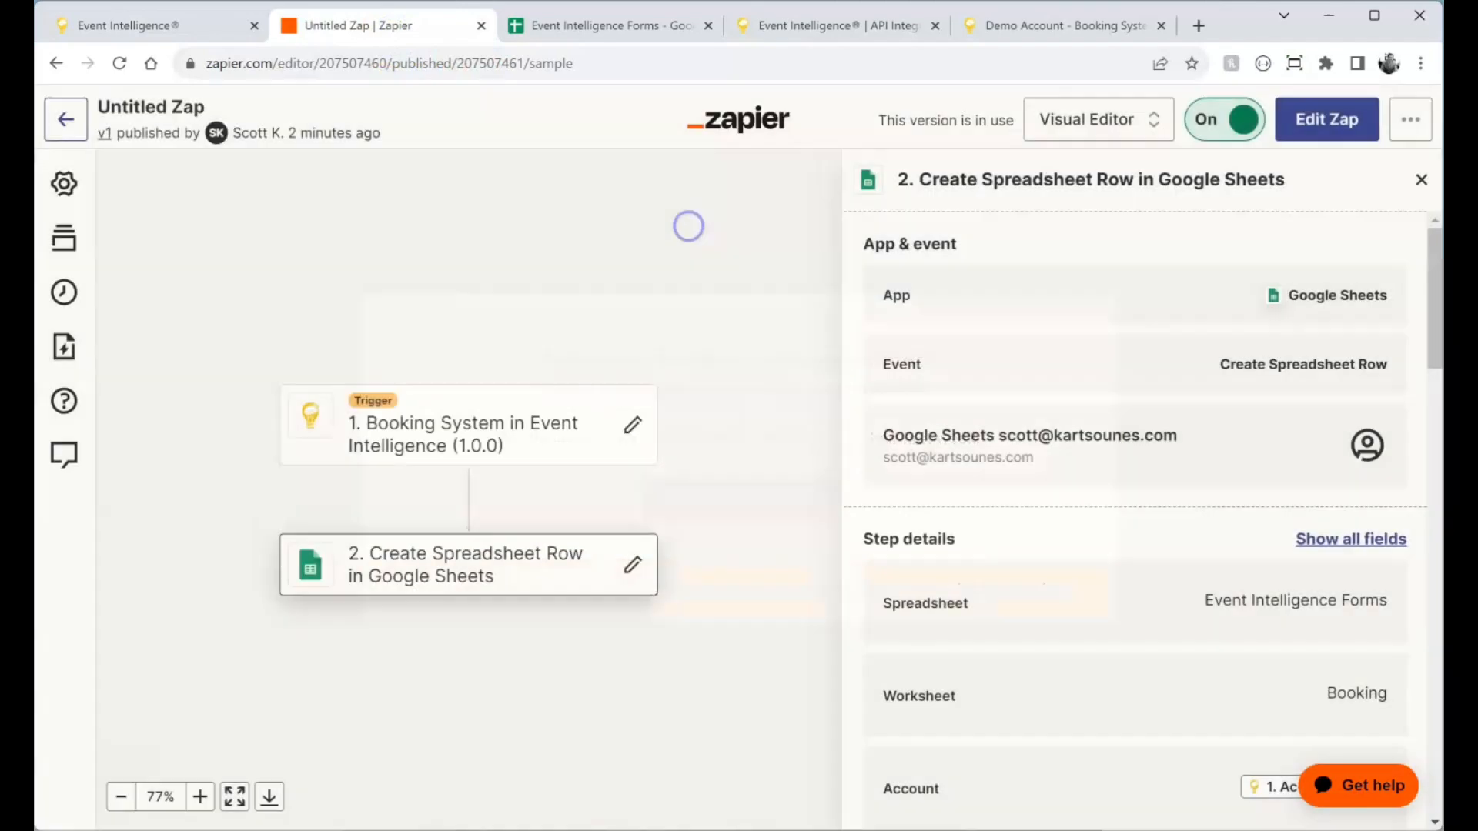
{"action": "left_click", "coordinate": [62, 123]}
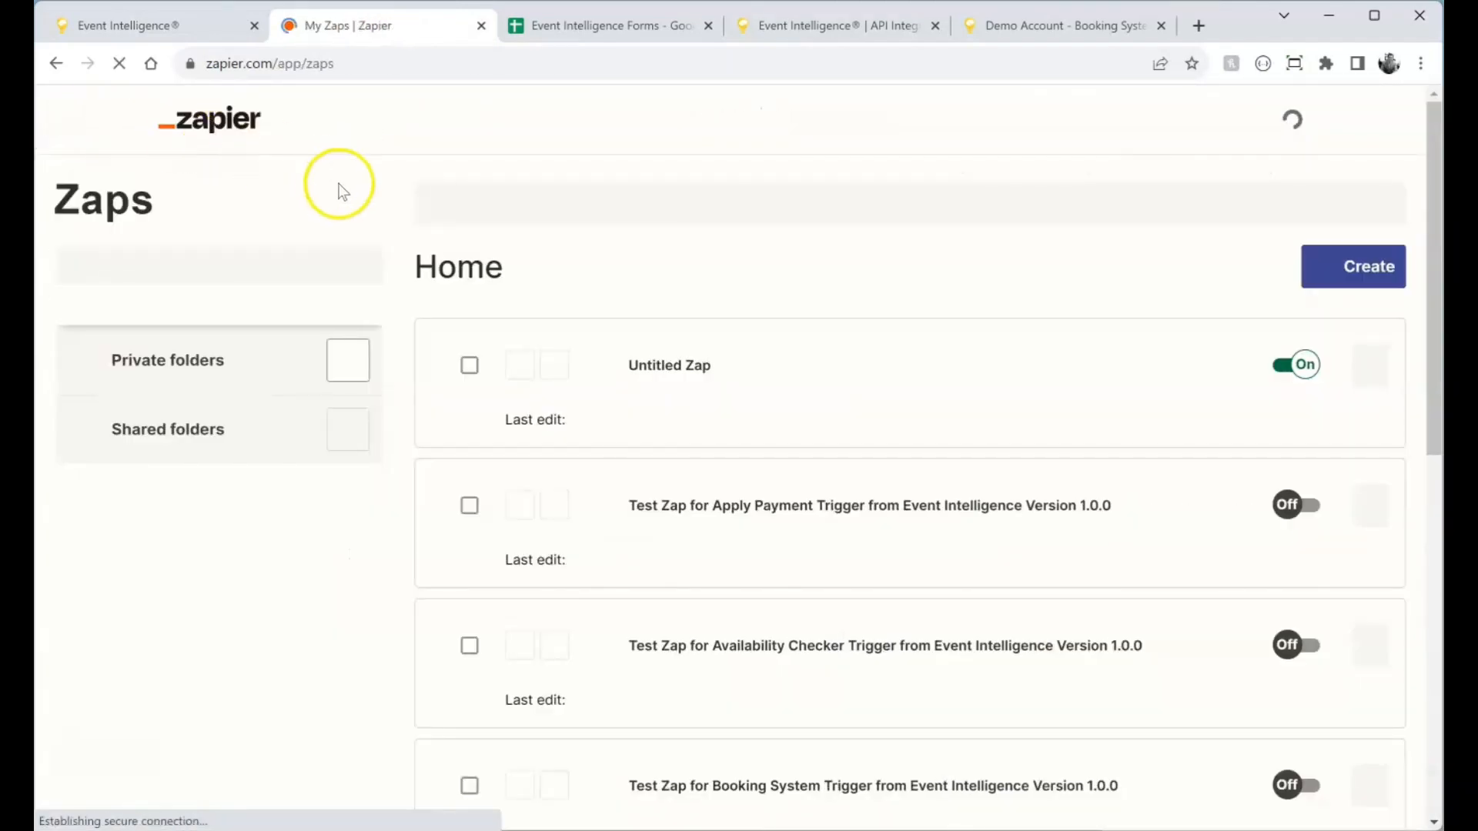